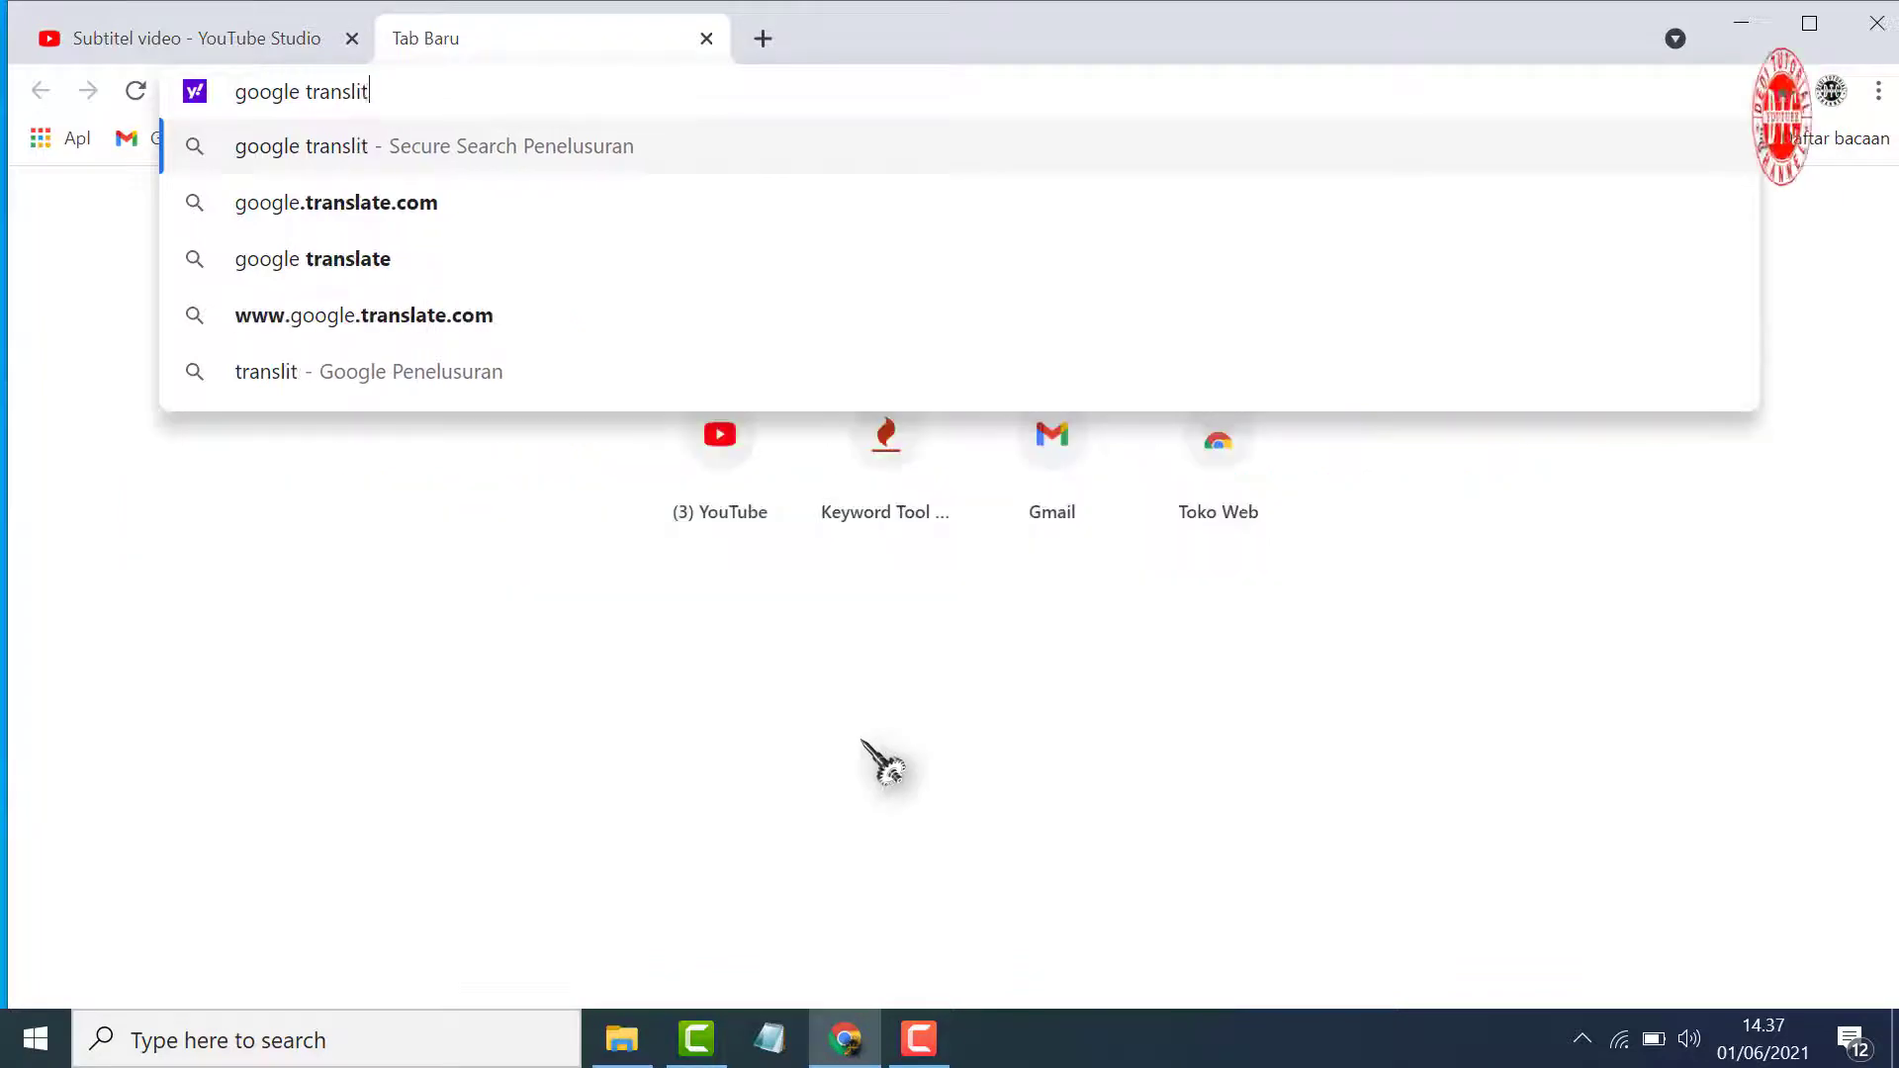
# Open Google Translate from a web search for "google translite" and paste the Indonesian title "Cara Membersihkan Dokumen Hasil Scan" as source text
pyautogui.press('Return')
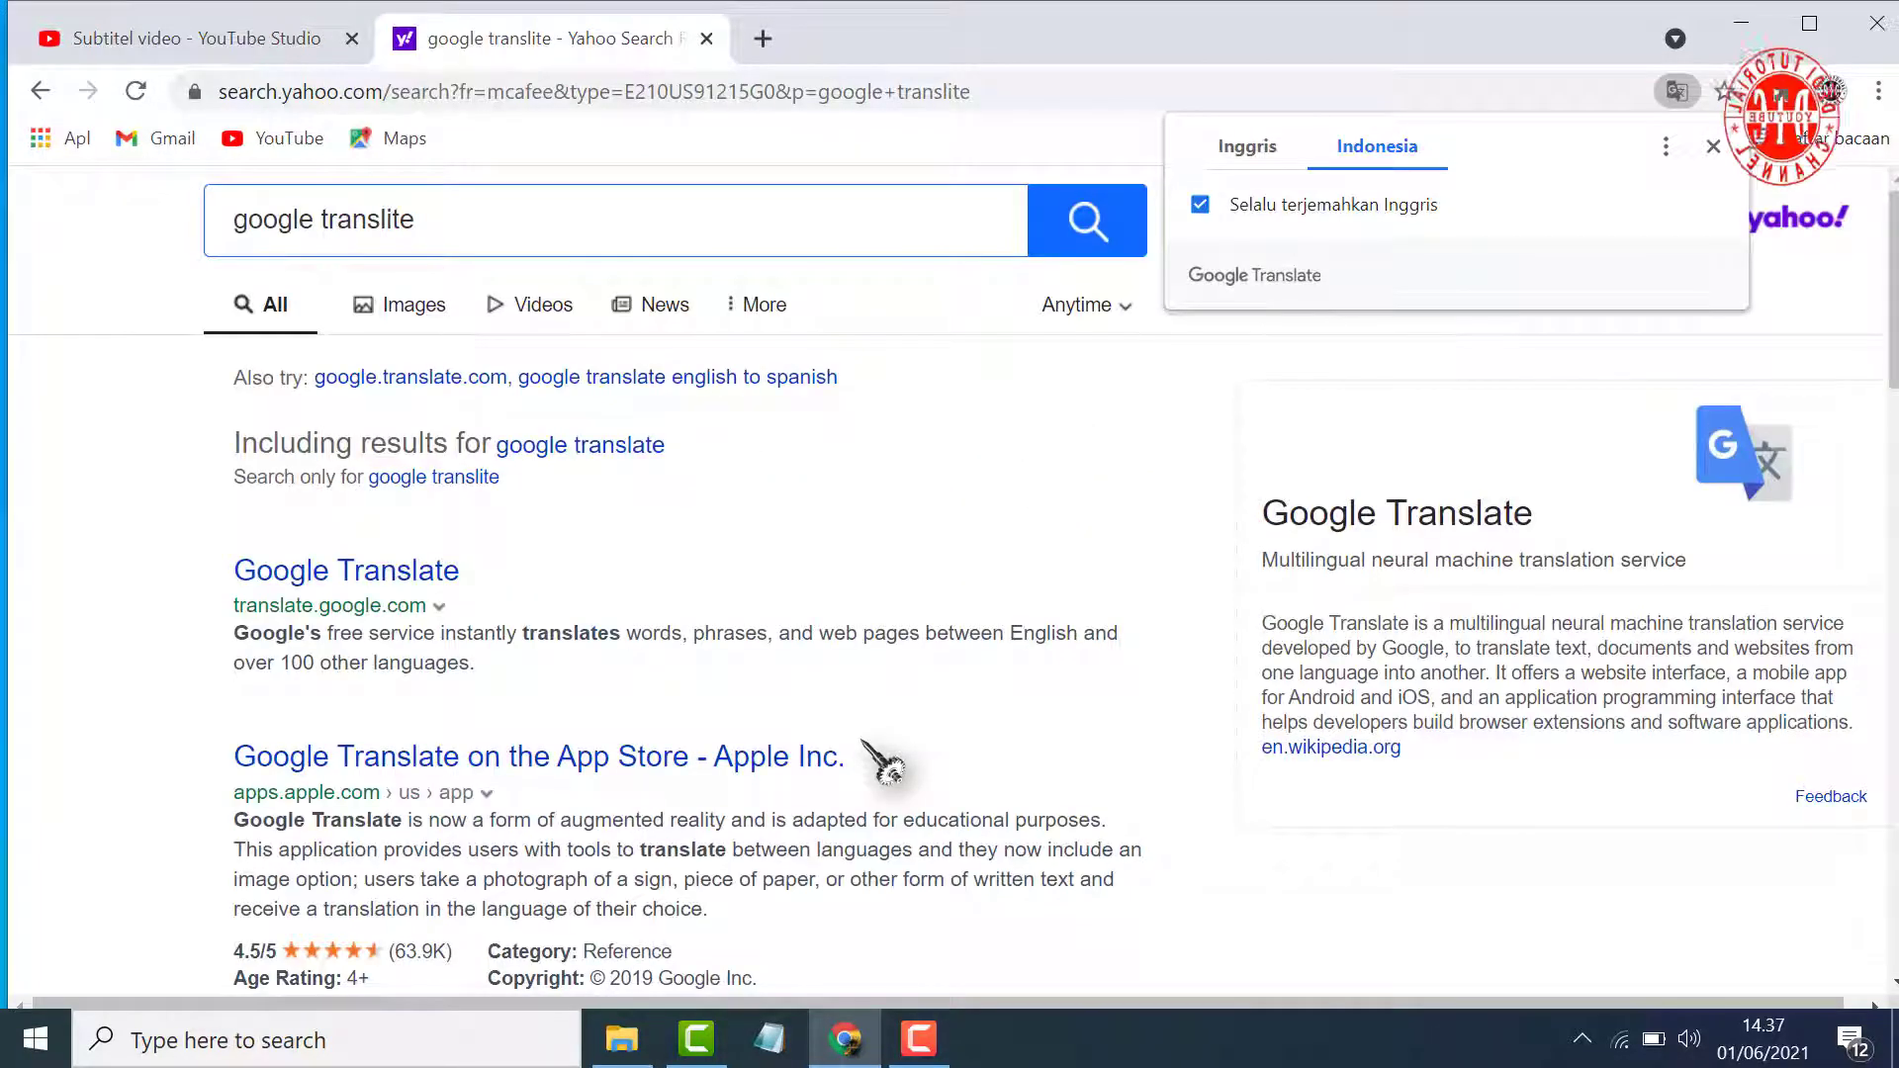
pyautogui.click(432, 573)
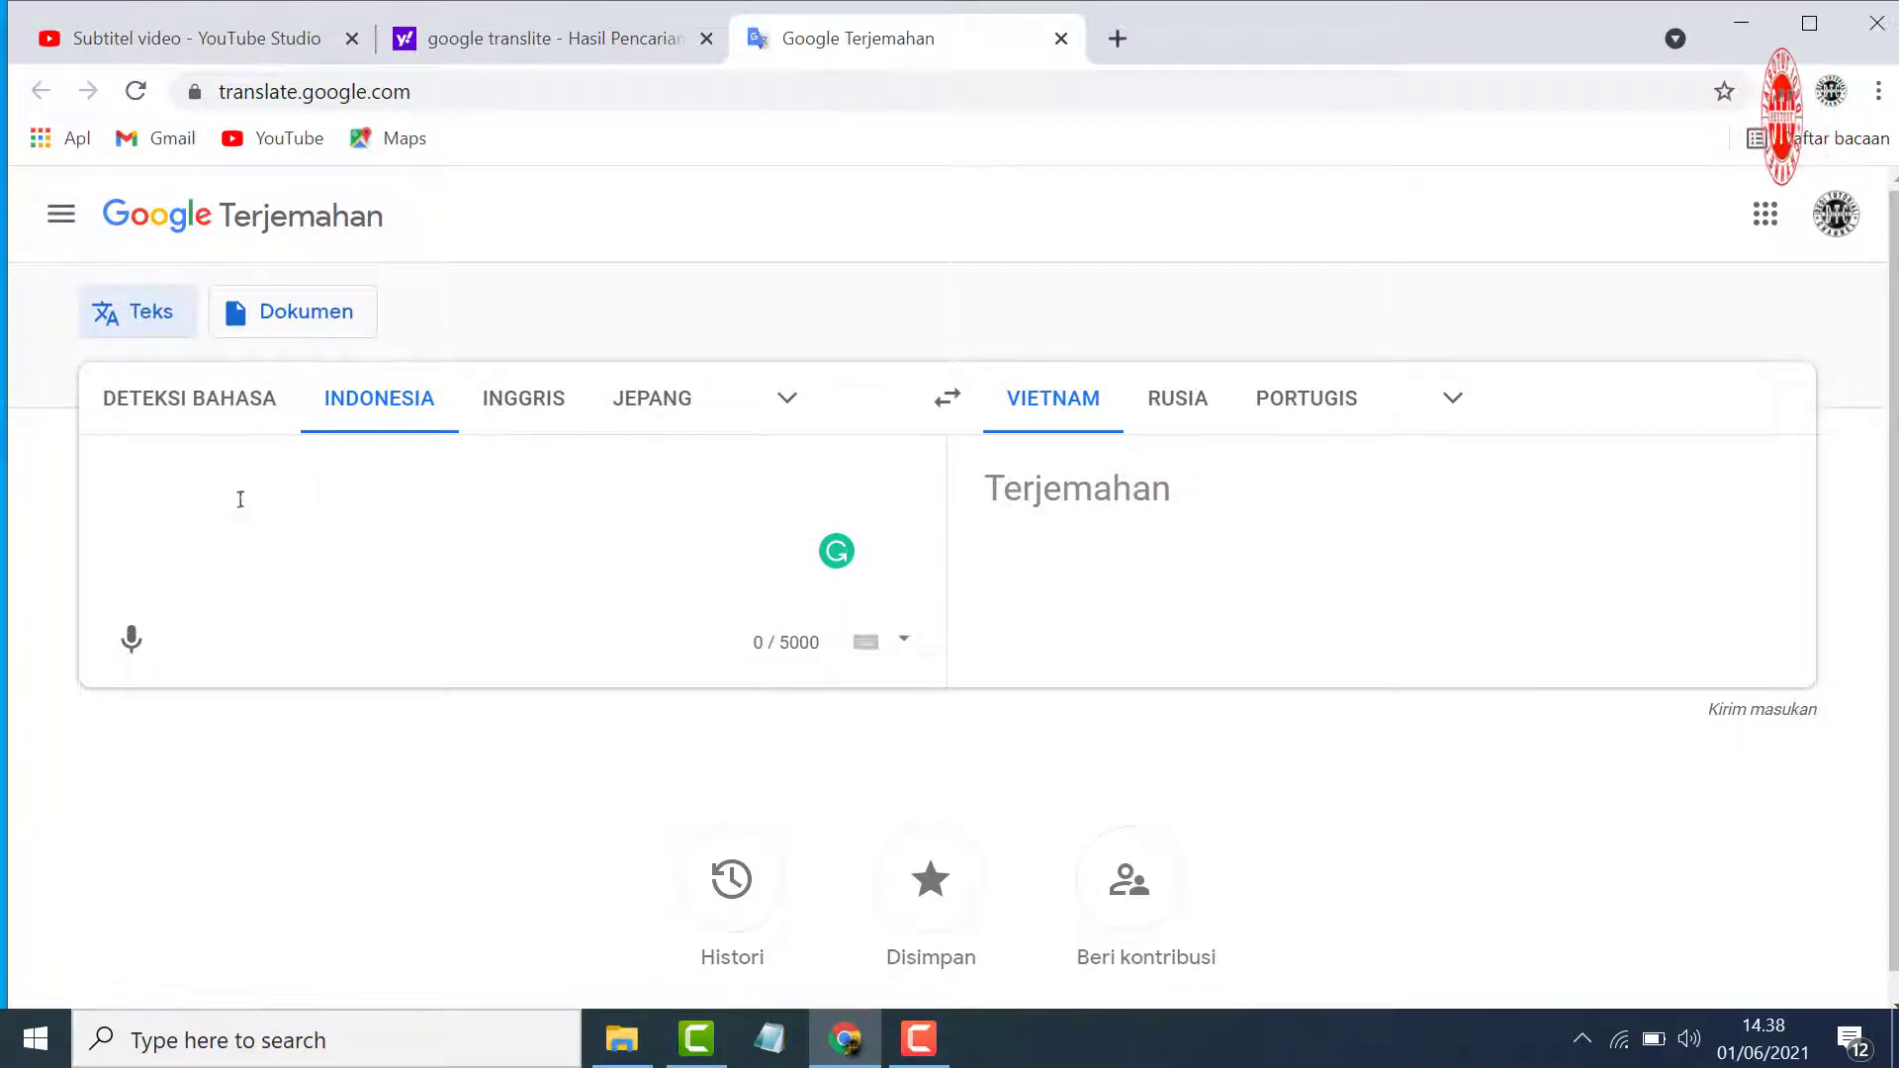
pyautogui.rightClick(280, 485)
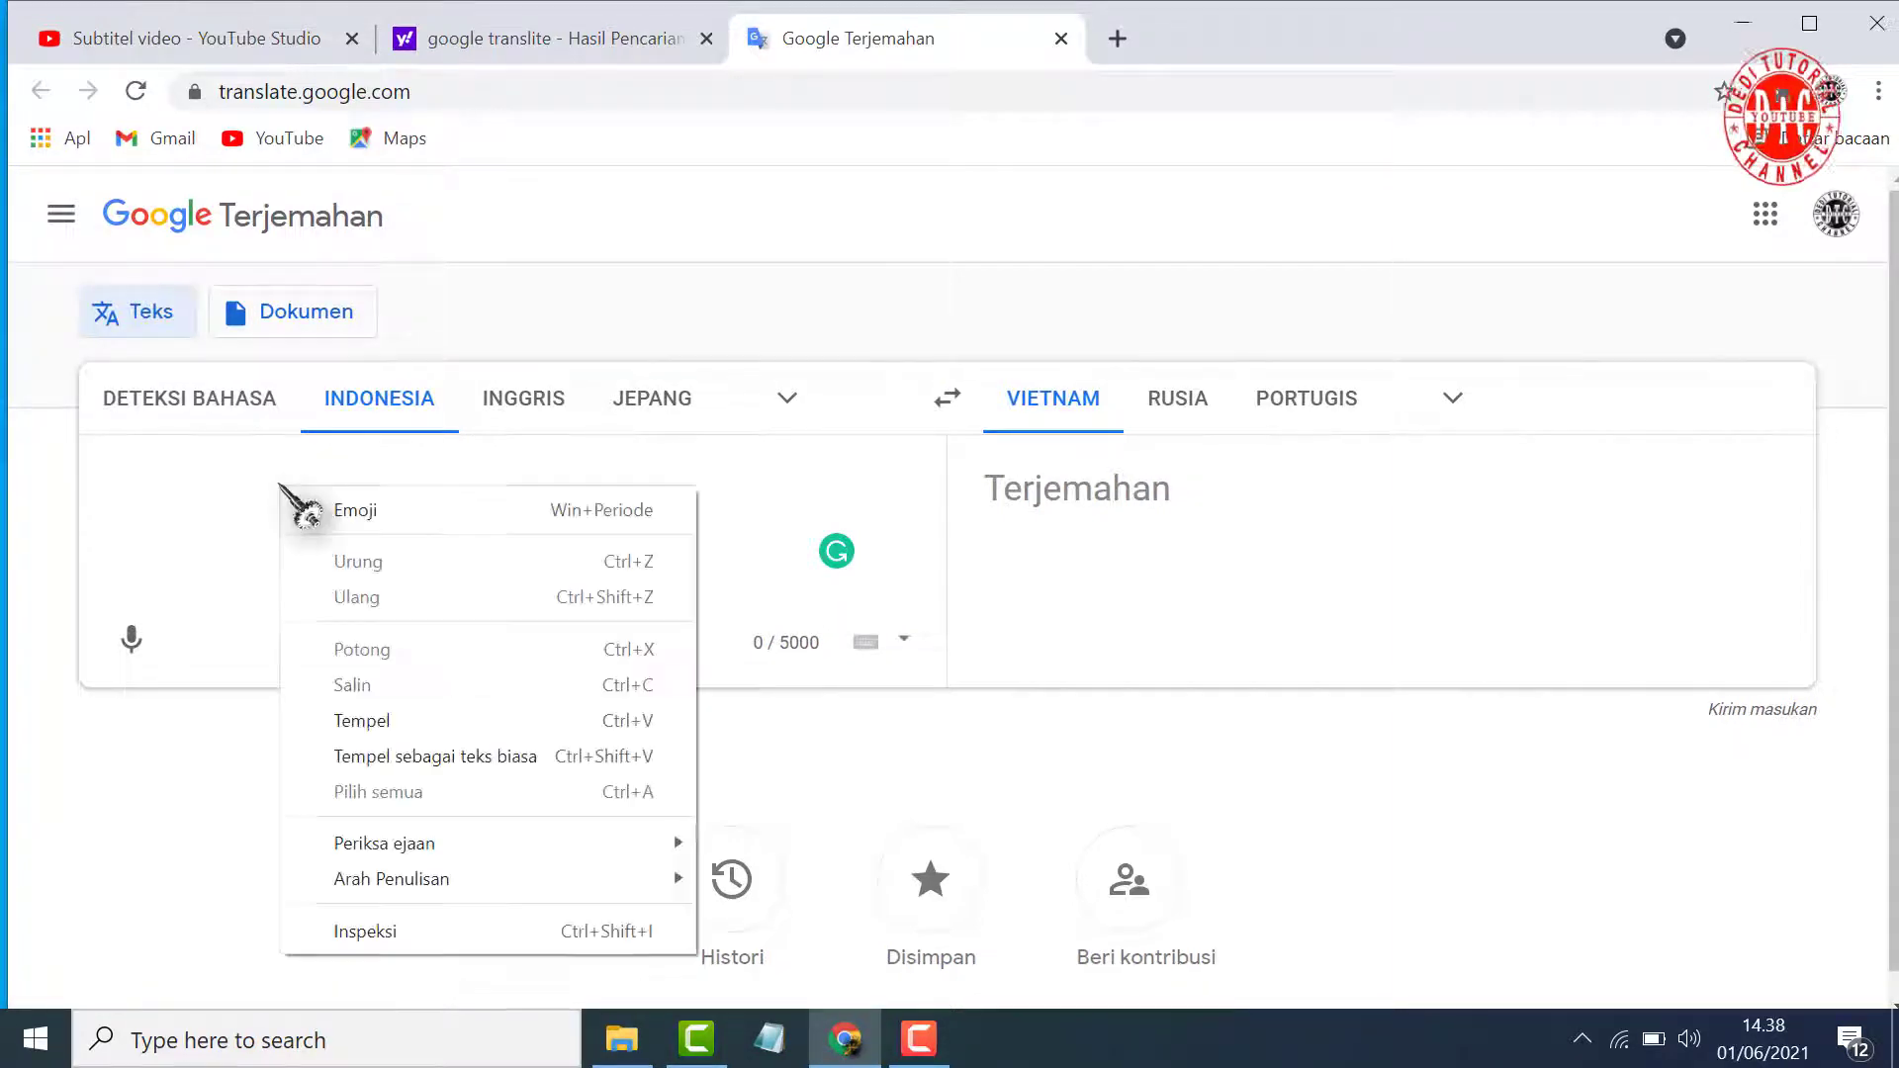
pyautogui.click(395, 722)
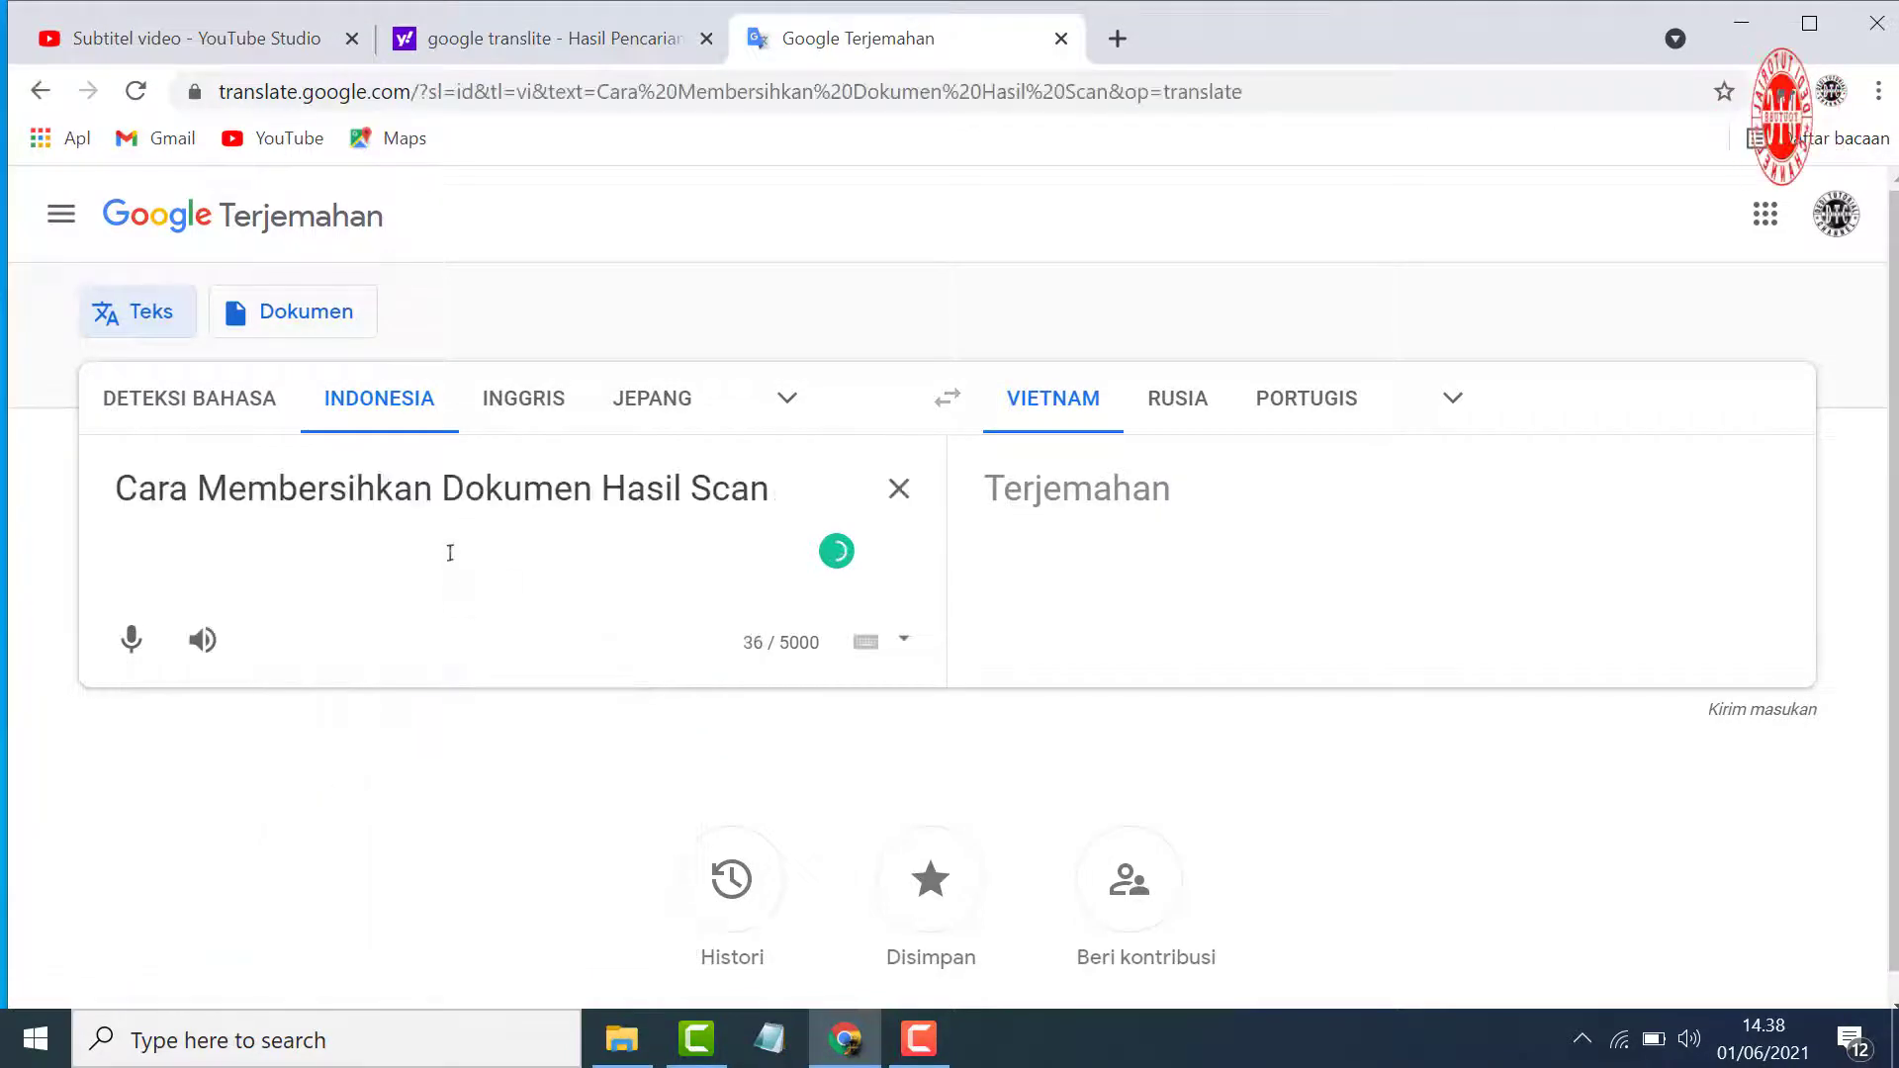
# Set the target language to Inggris and copy the translated title
pyautogui.click(1464, 416)
pyautogui.scroll(-4, 867, 731)
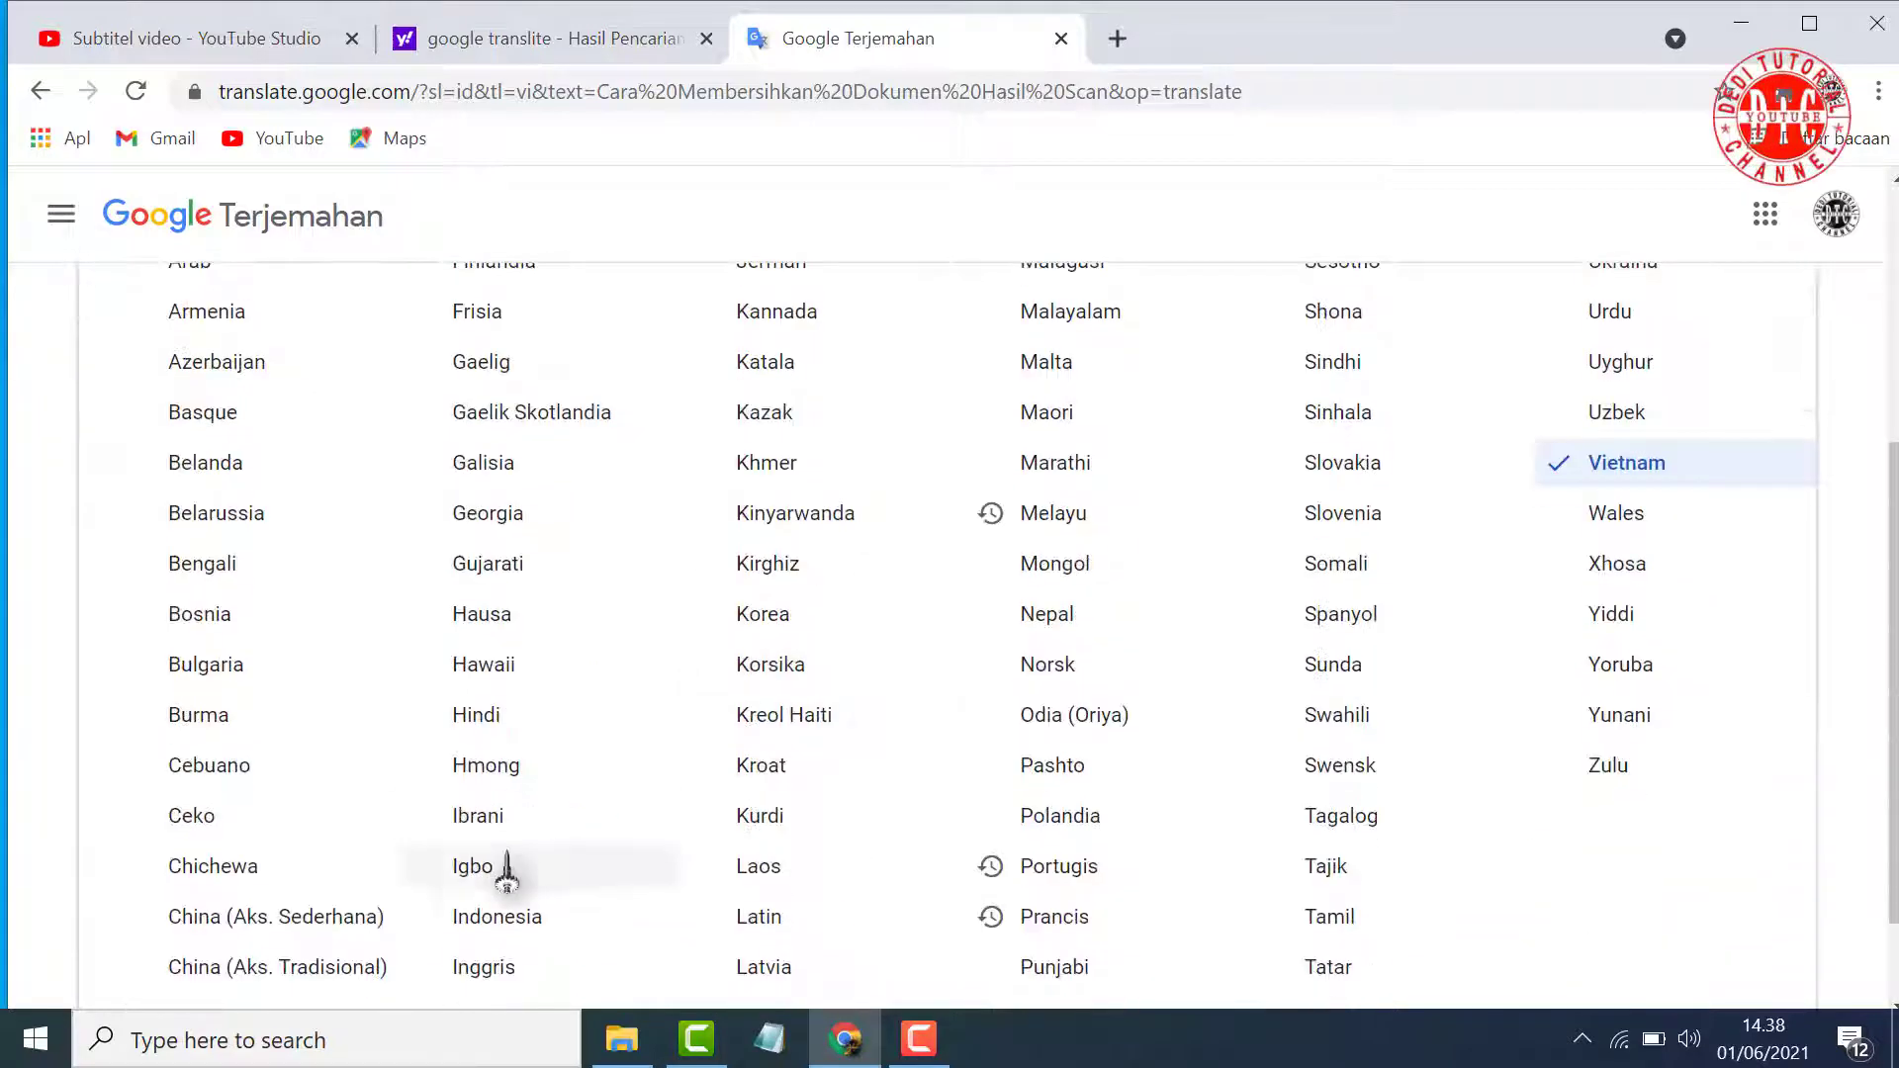
pyautogui.click(493, 969)
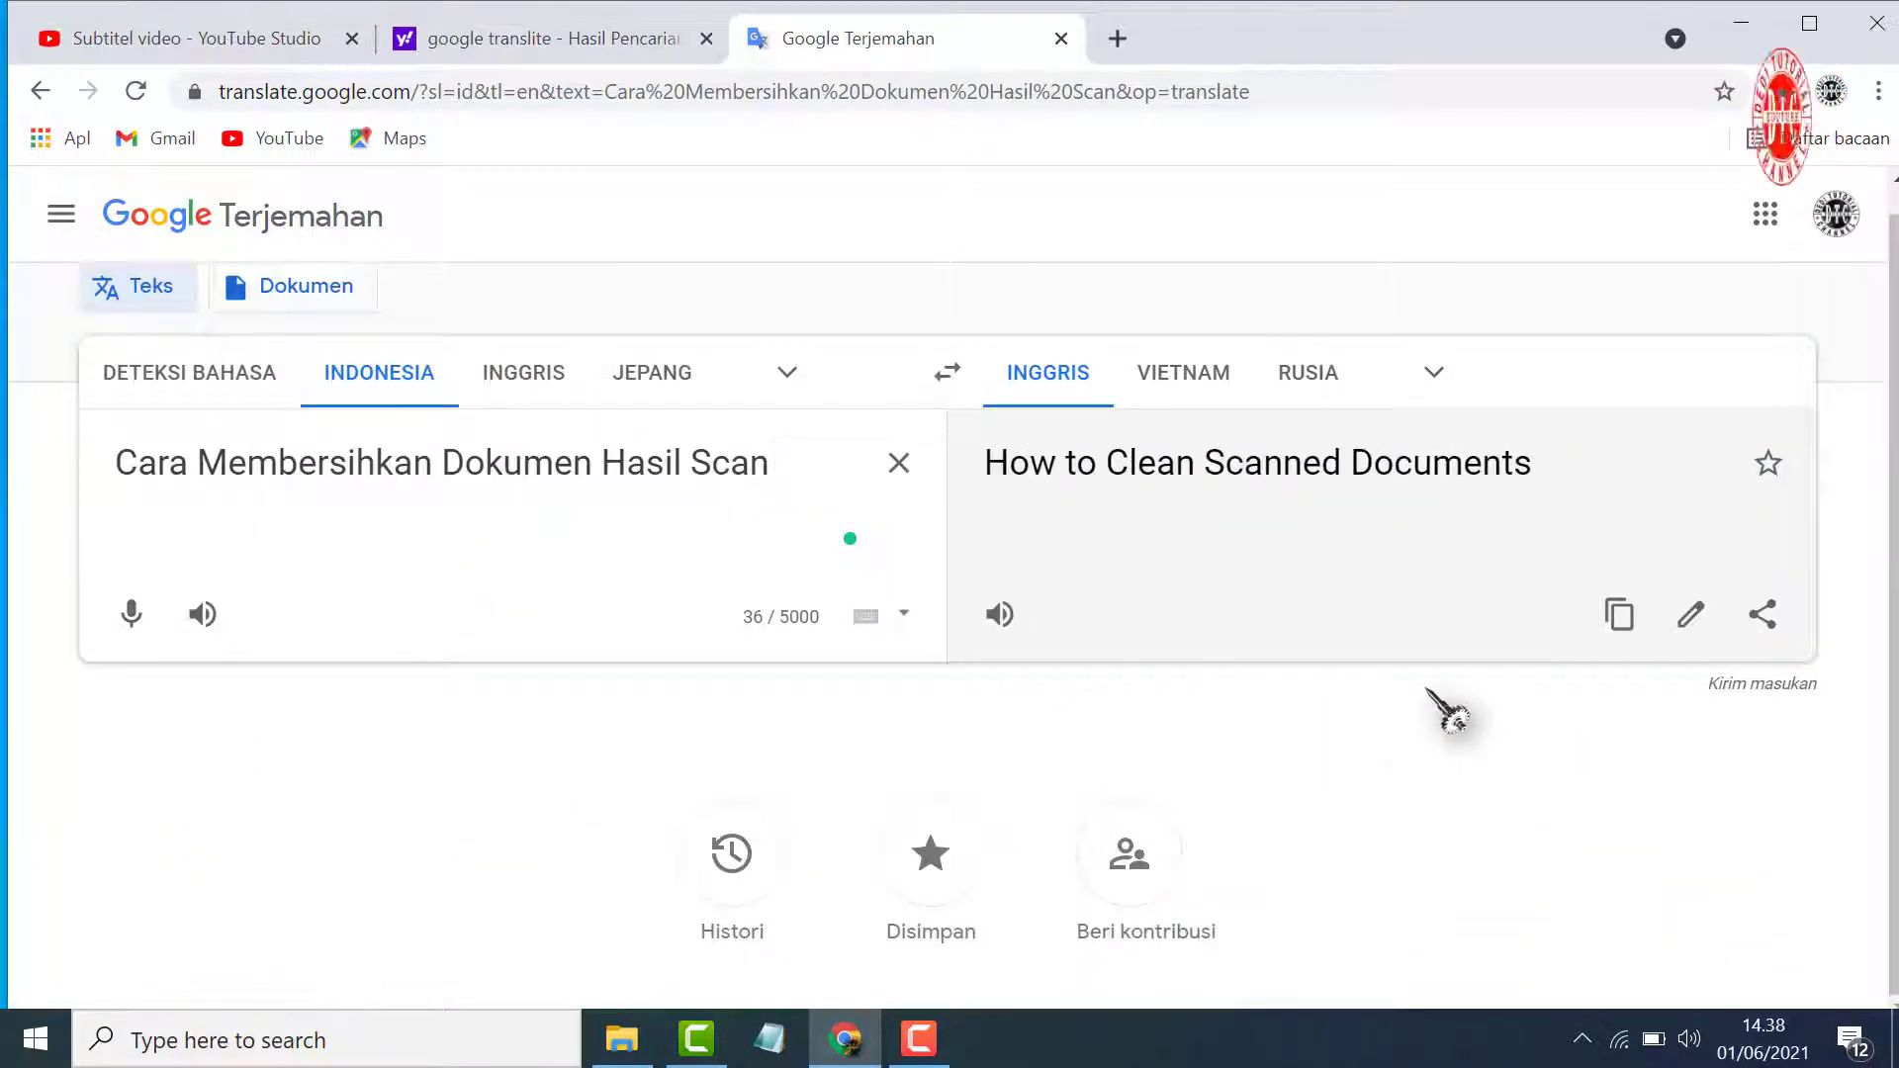
pyautogui.click(1620, 623)
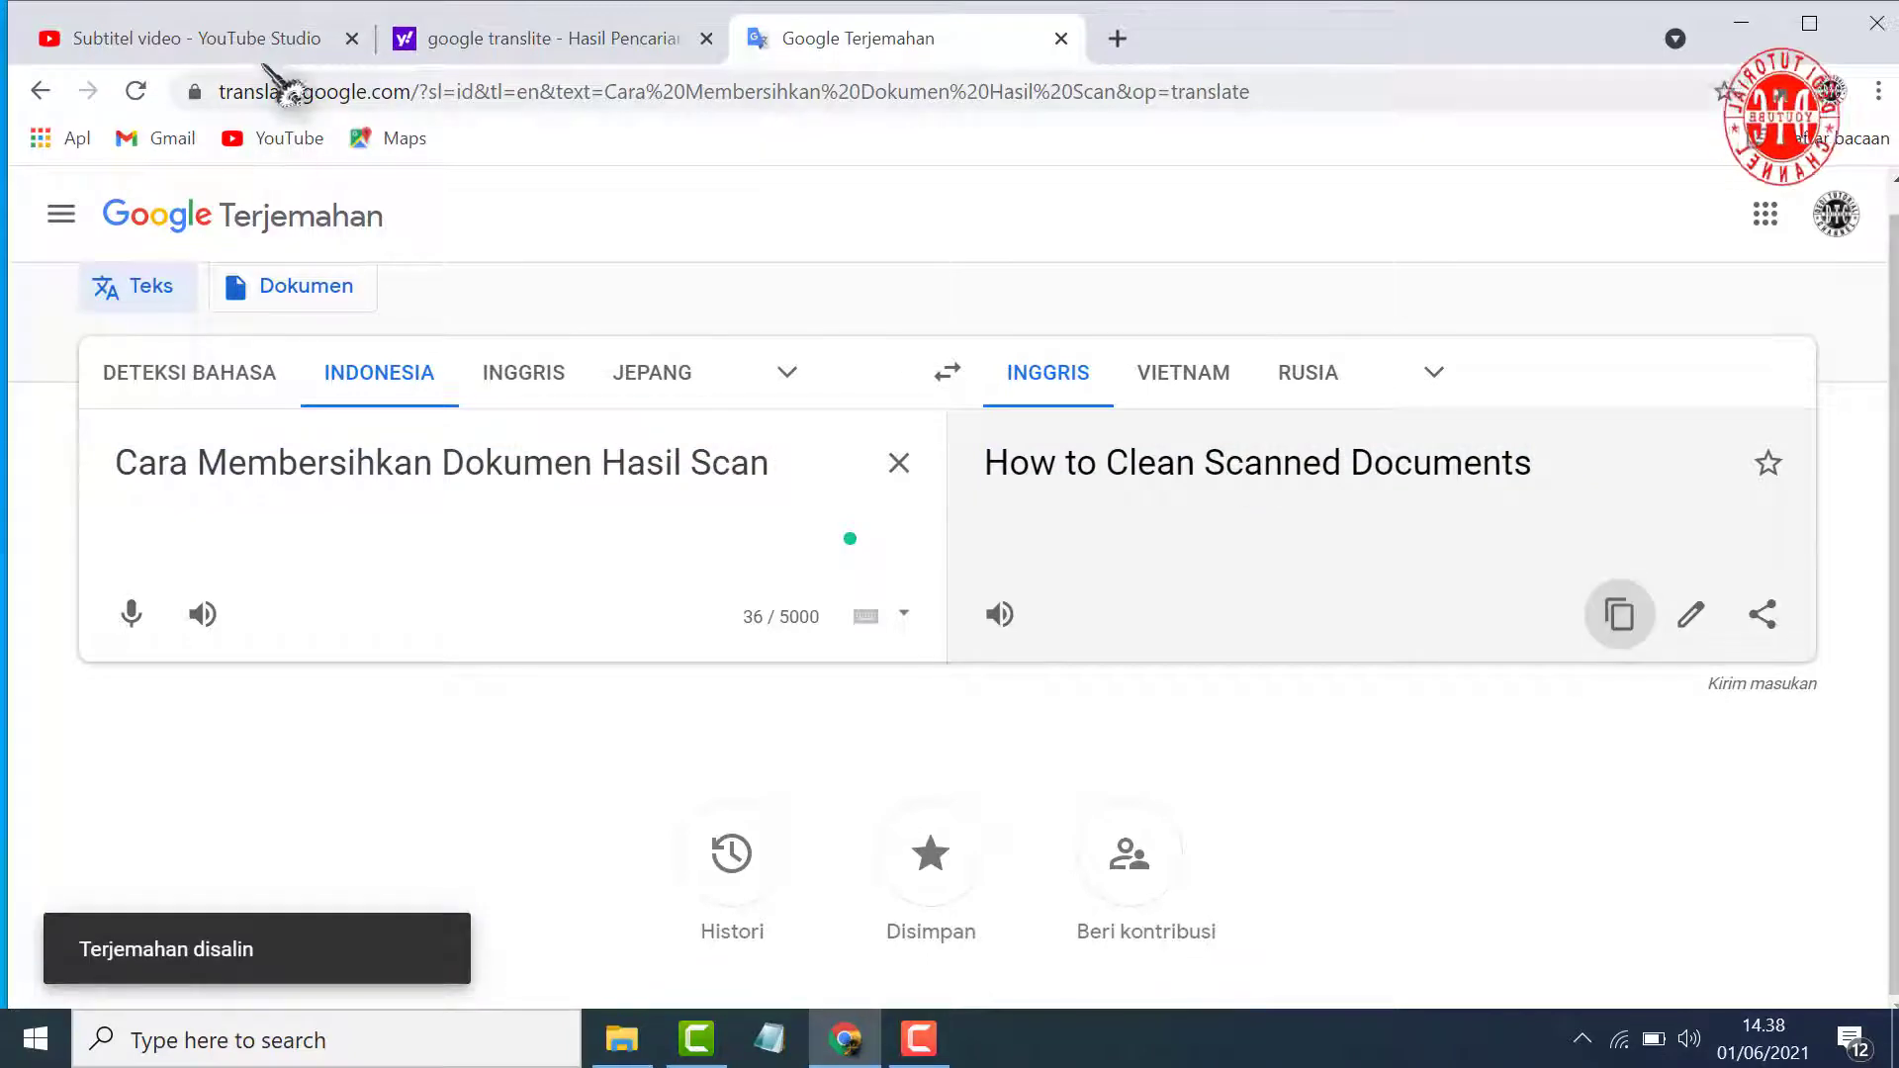
# Switch to YouTube Studio and paste "How to Clean Scanned Documents" as the video's English title
pyautogui.click(291, 39)
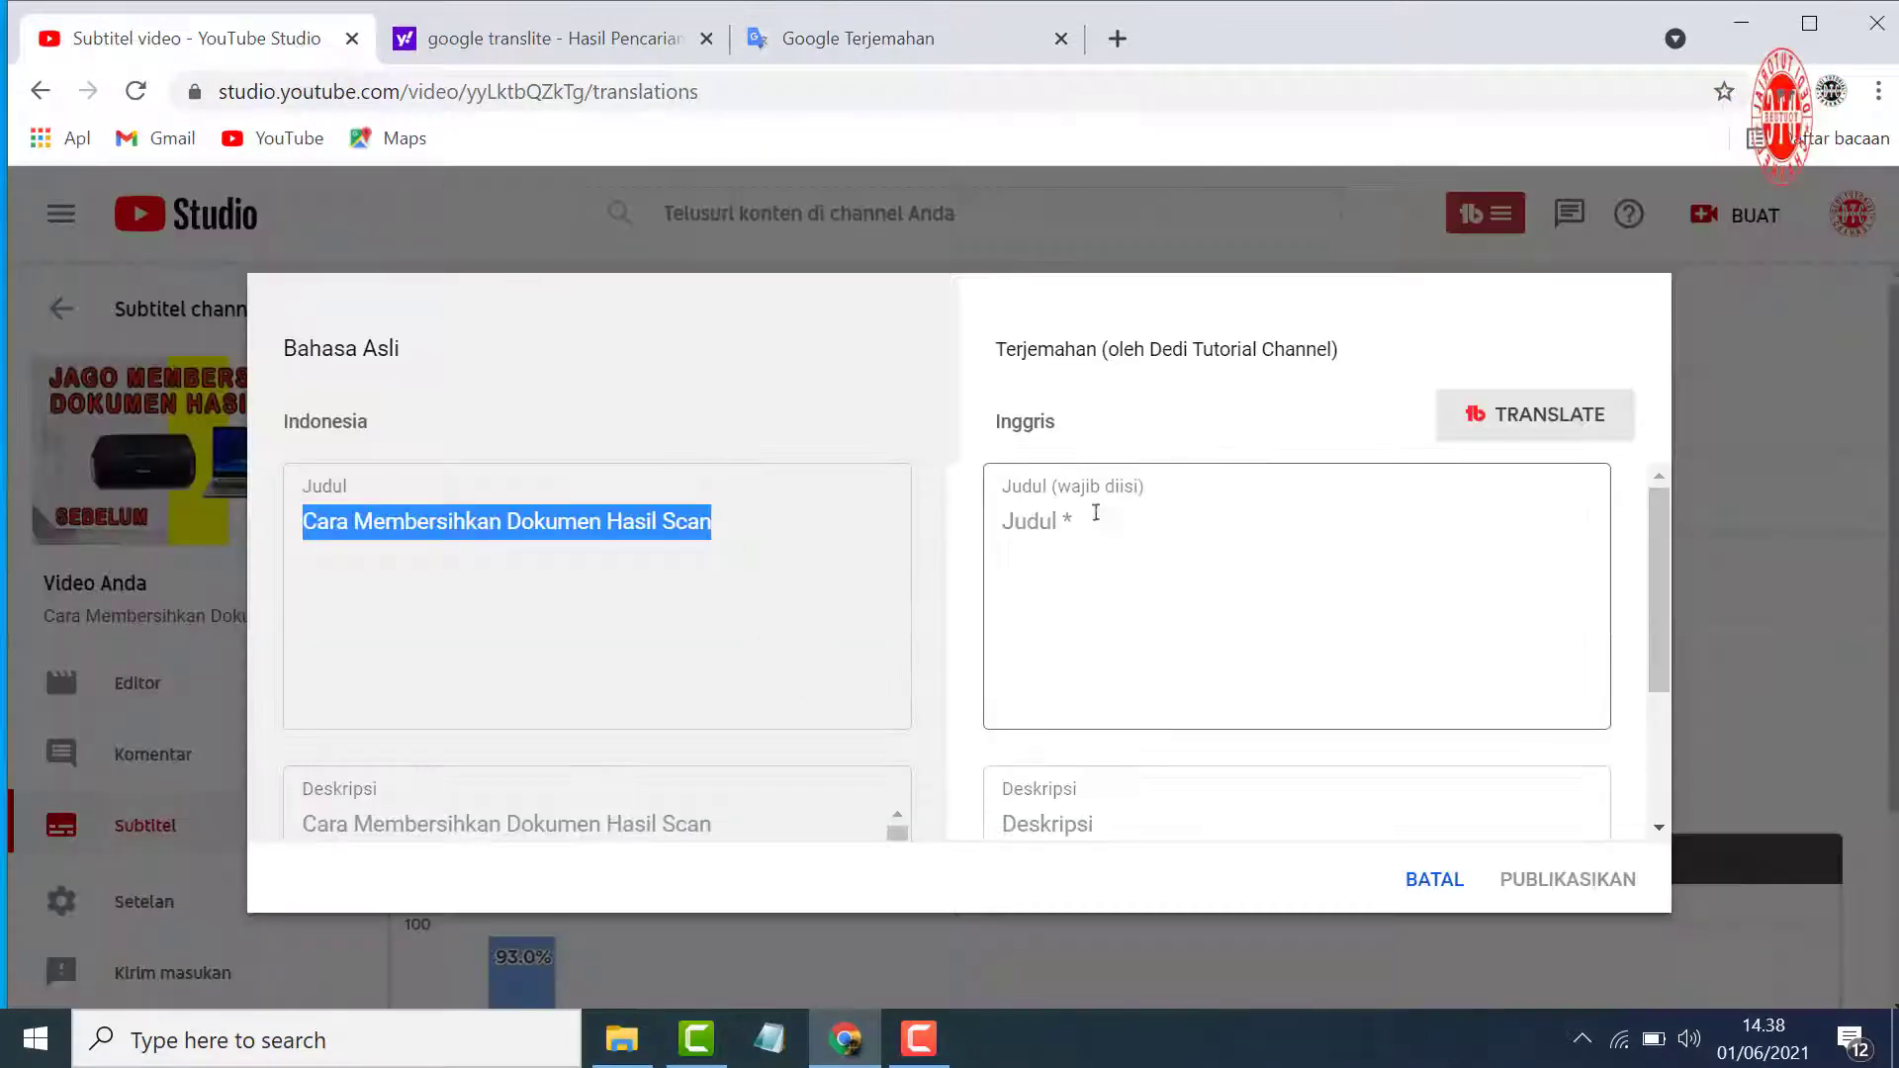
pyautogui.click(1090, 522)
pyautogui.rightClick(1087, 528)
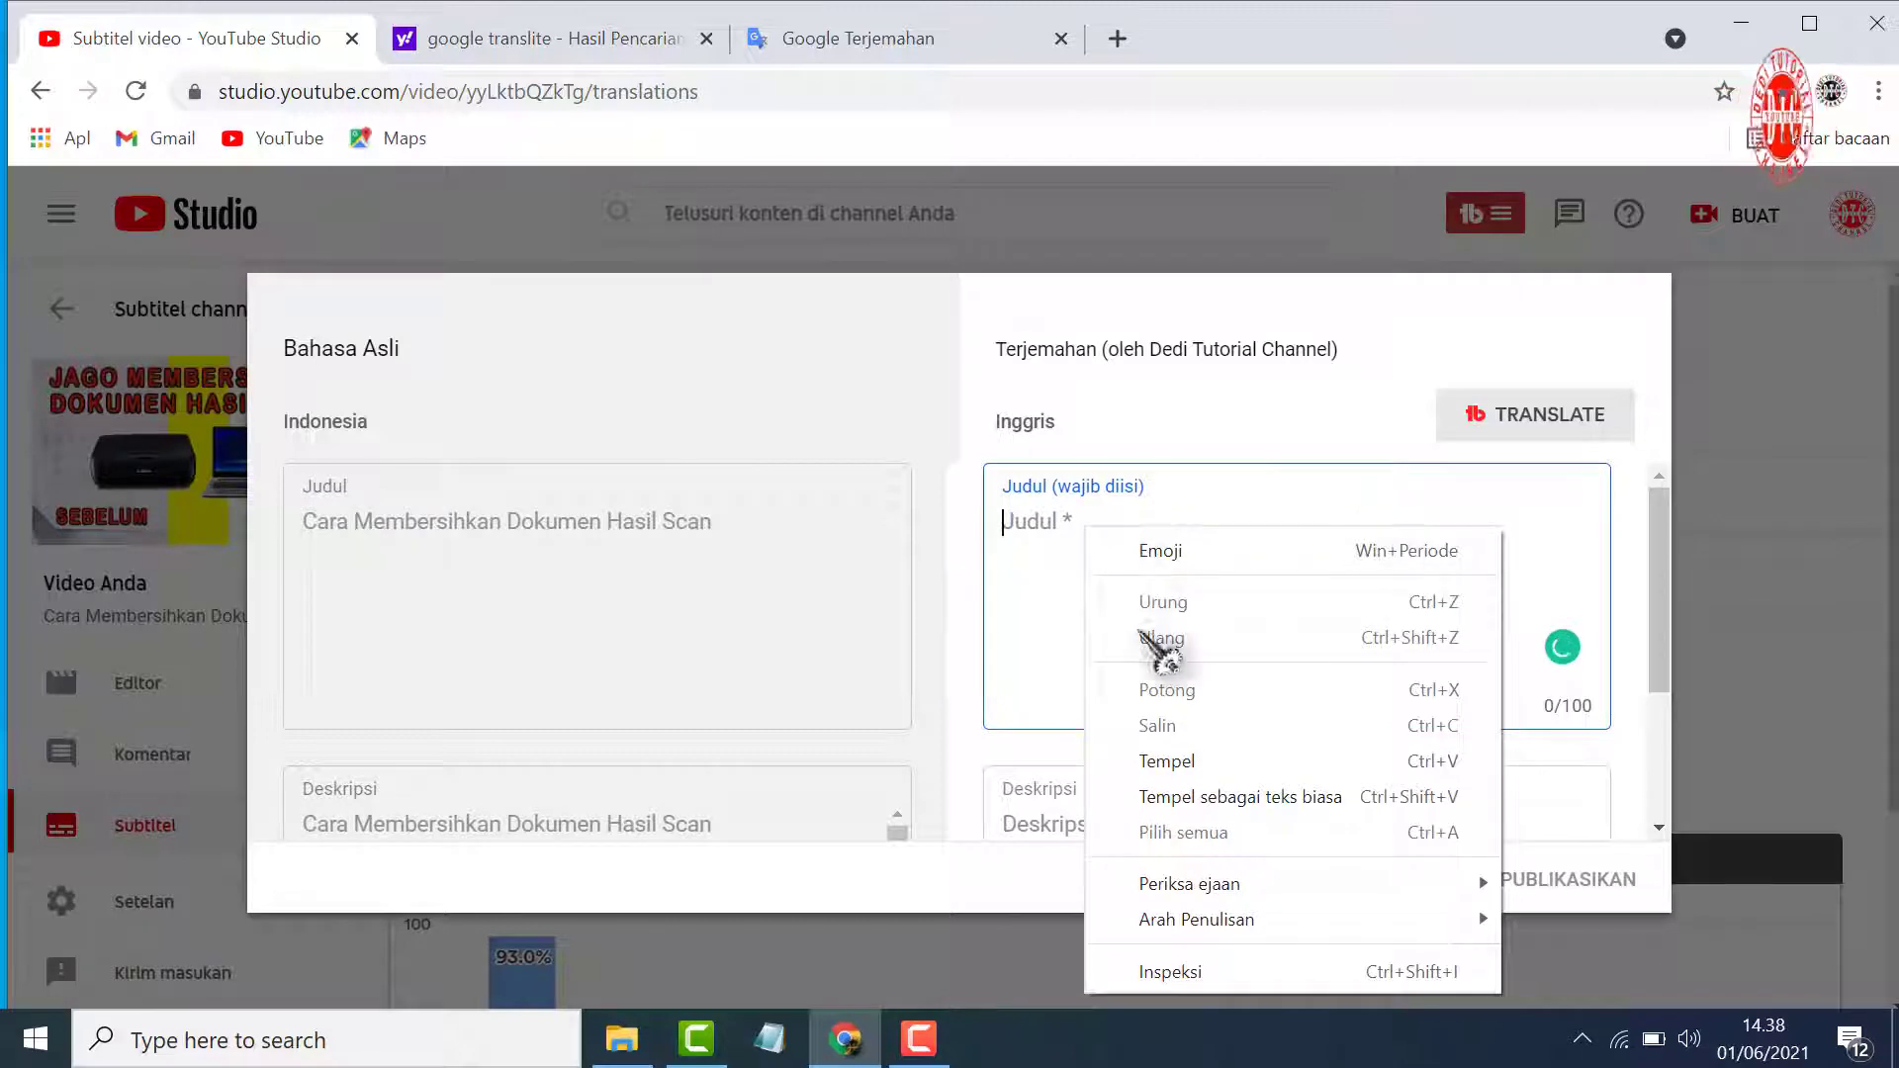
pyautogui.click(1167, 761)
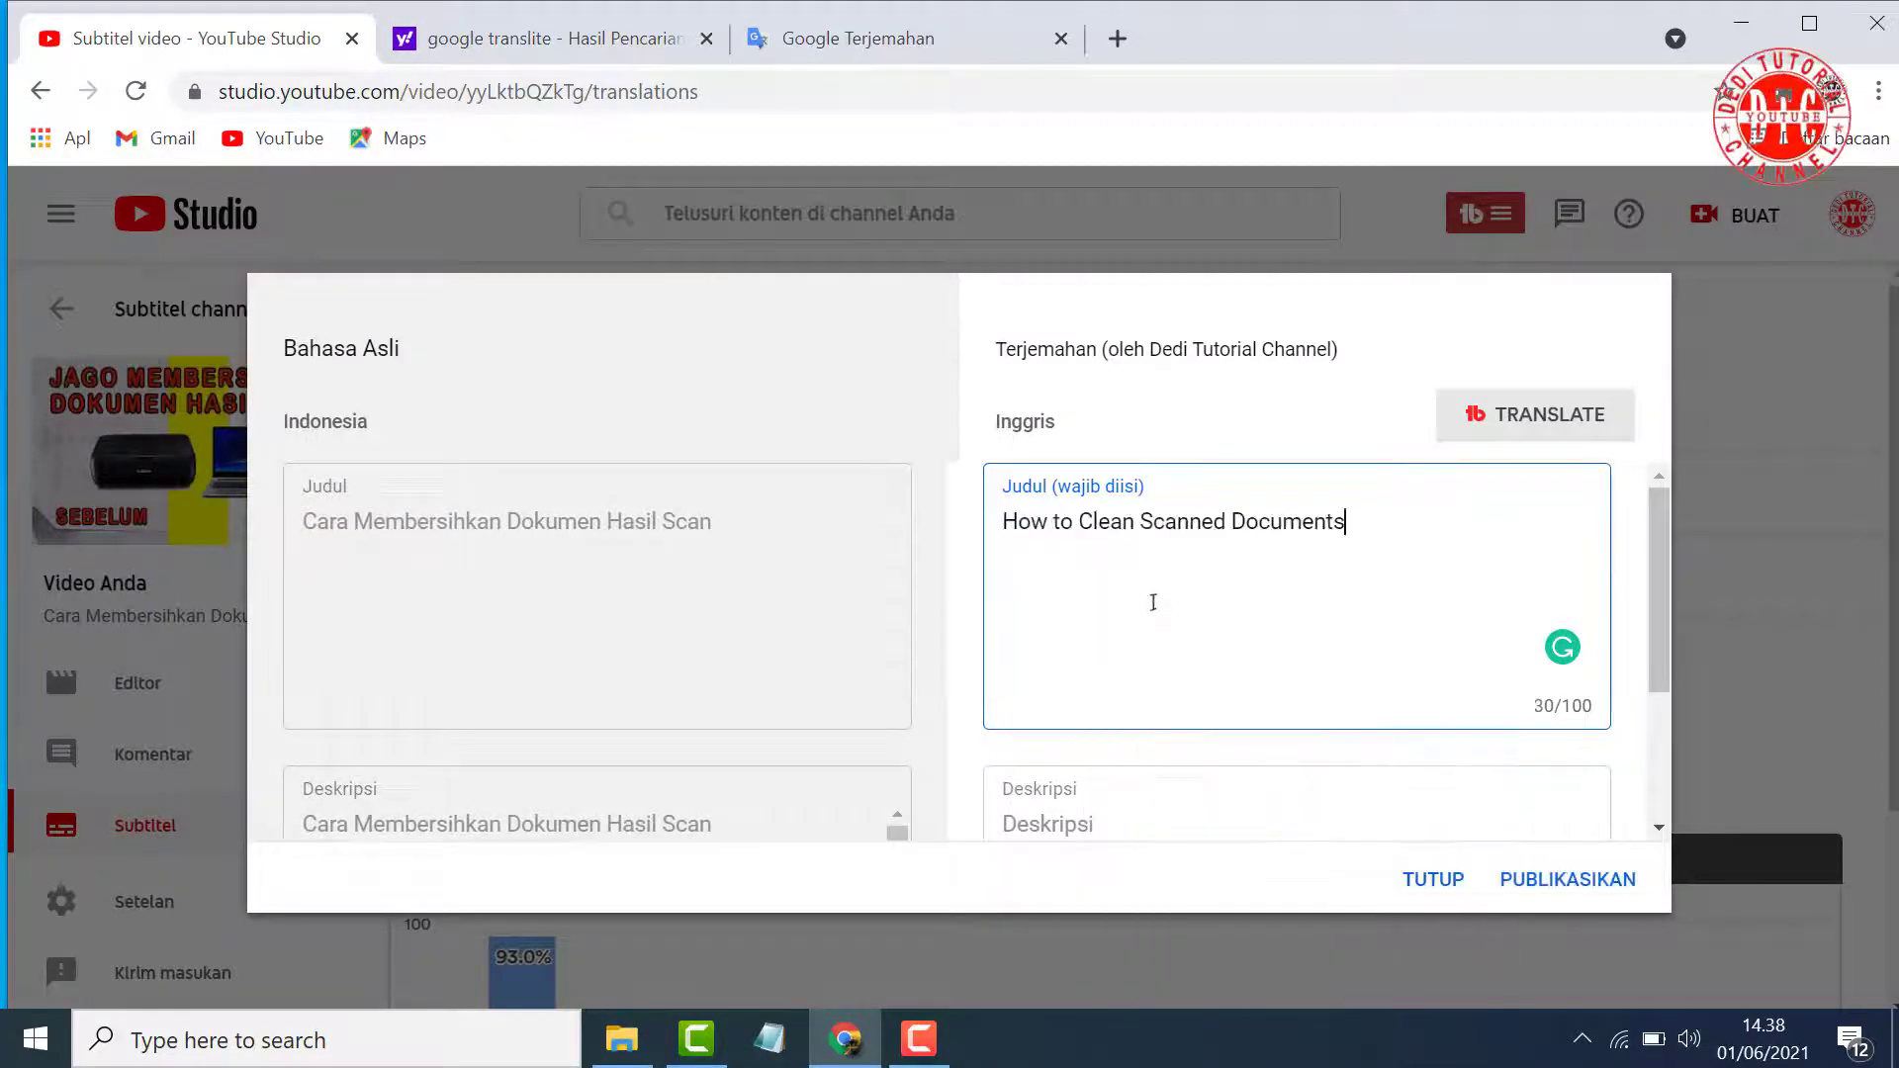
# Copy the opening paragraph of the original Indonesian description, up to "hanya dengan photoshop cs6."
pyautogui.scroll(-2, 423, 636)
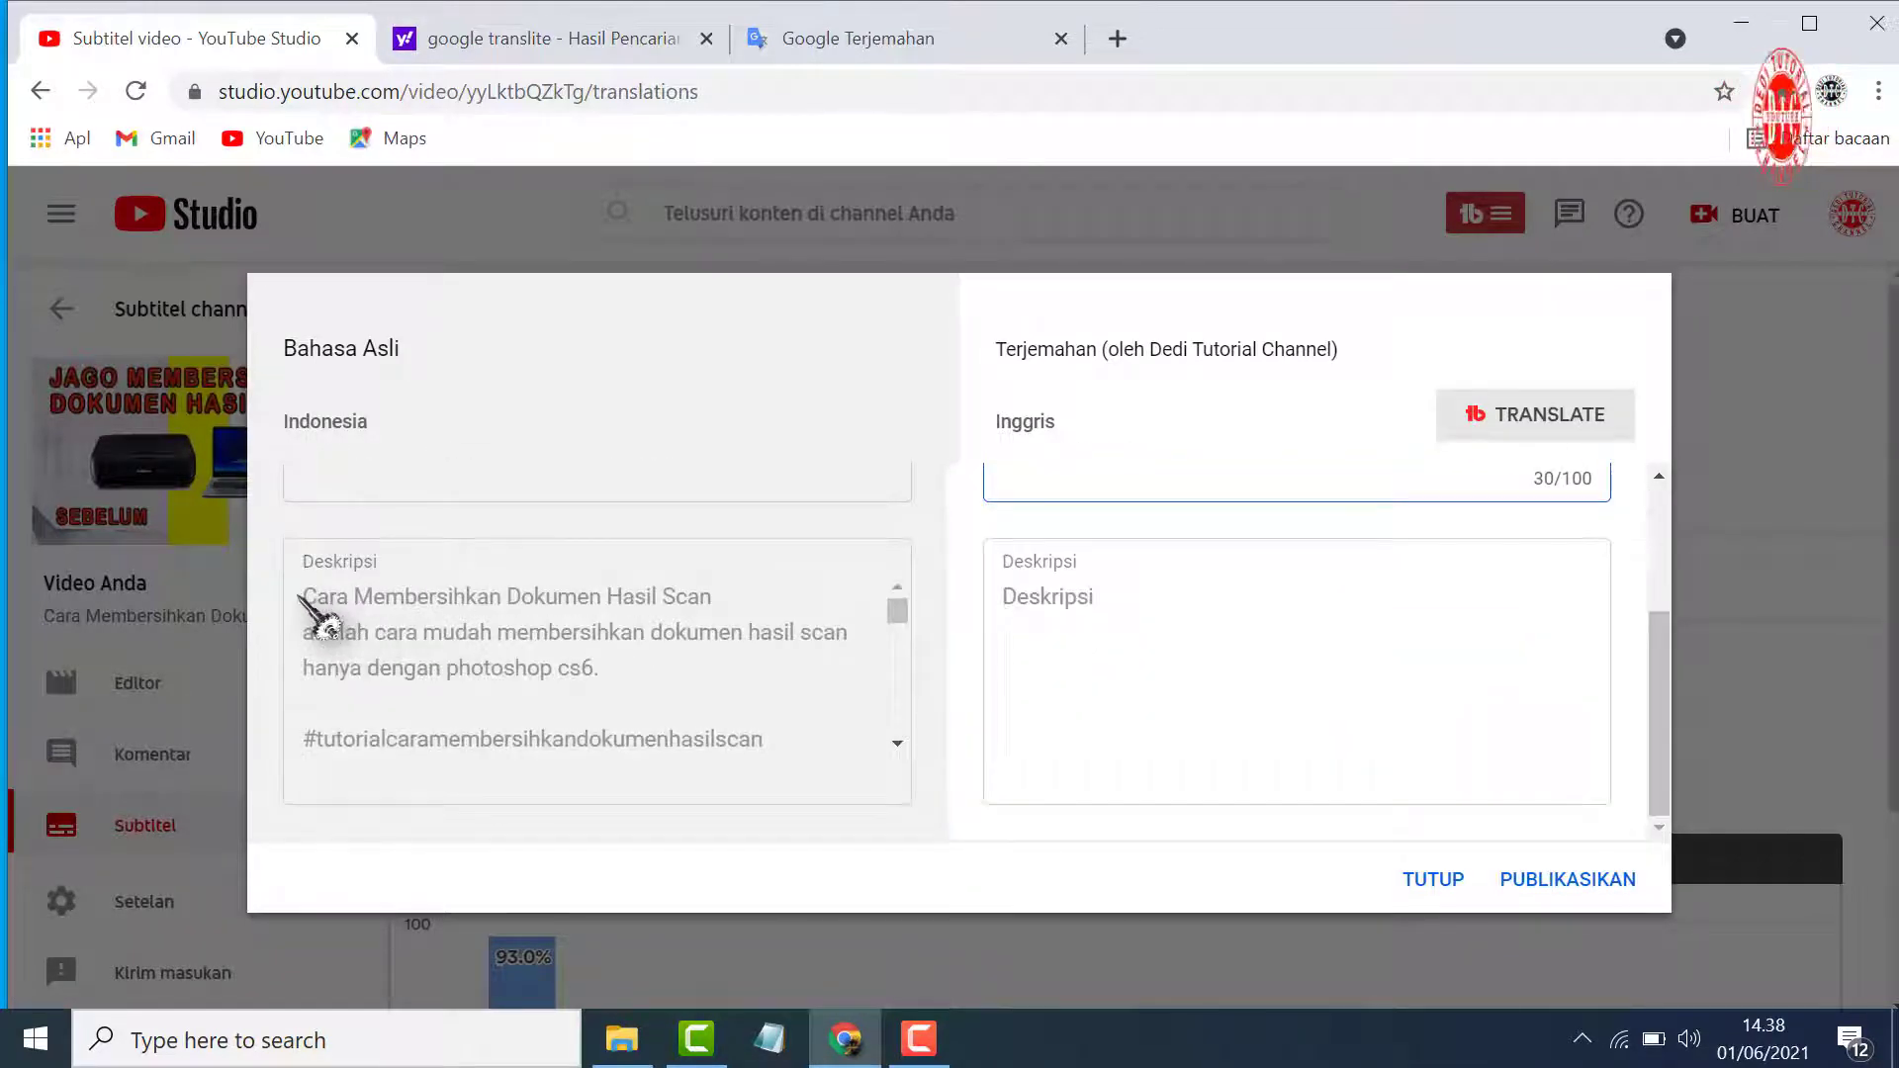
pyautogui.moveTo(309, 593); pyautogui.dragTo(803, 682)
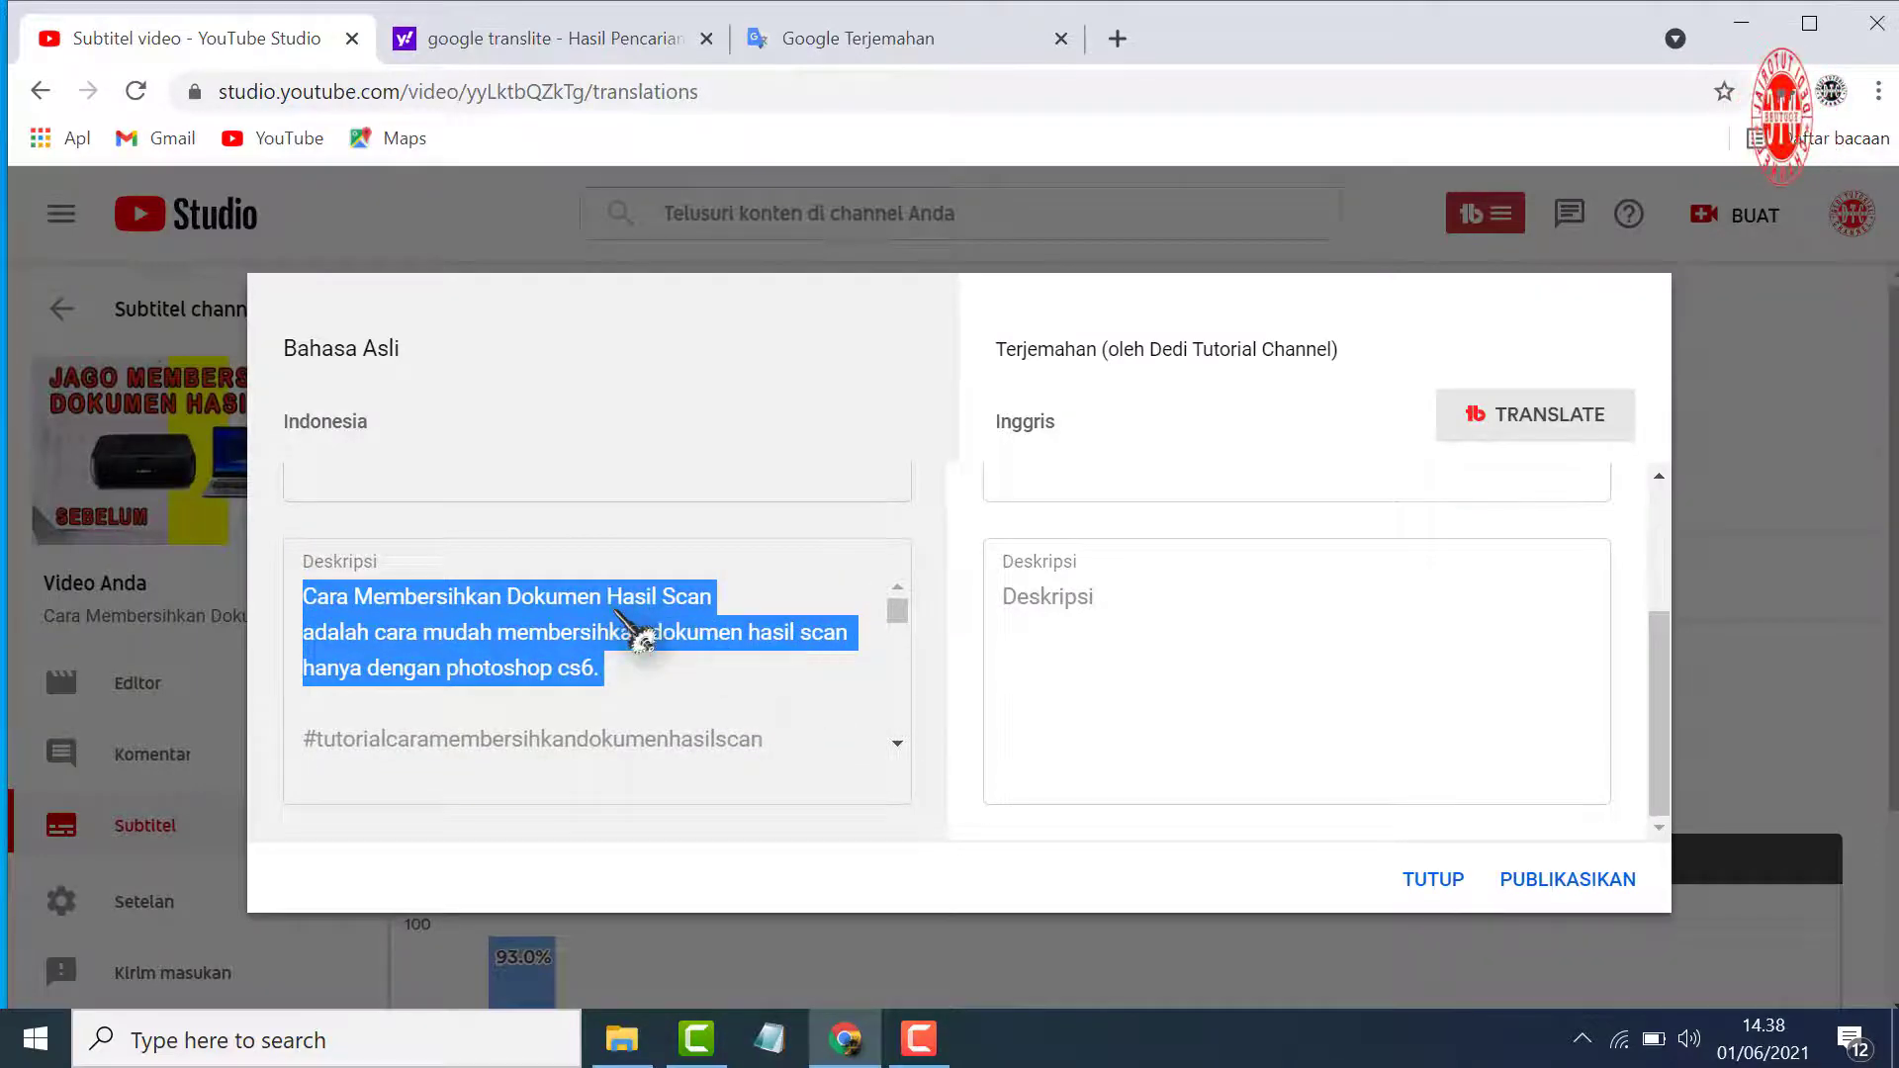
pyautogui.rightClick(615, 613)
pyautogui.click(692, 637)
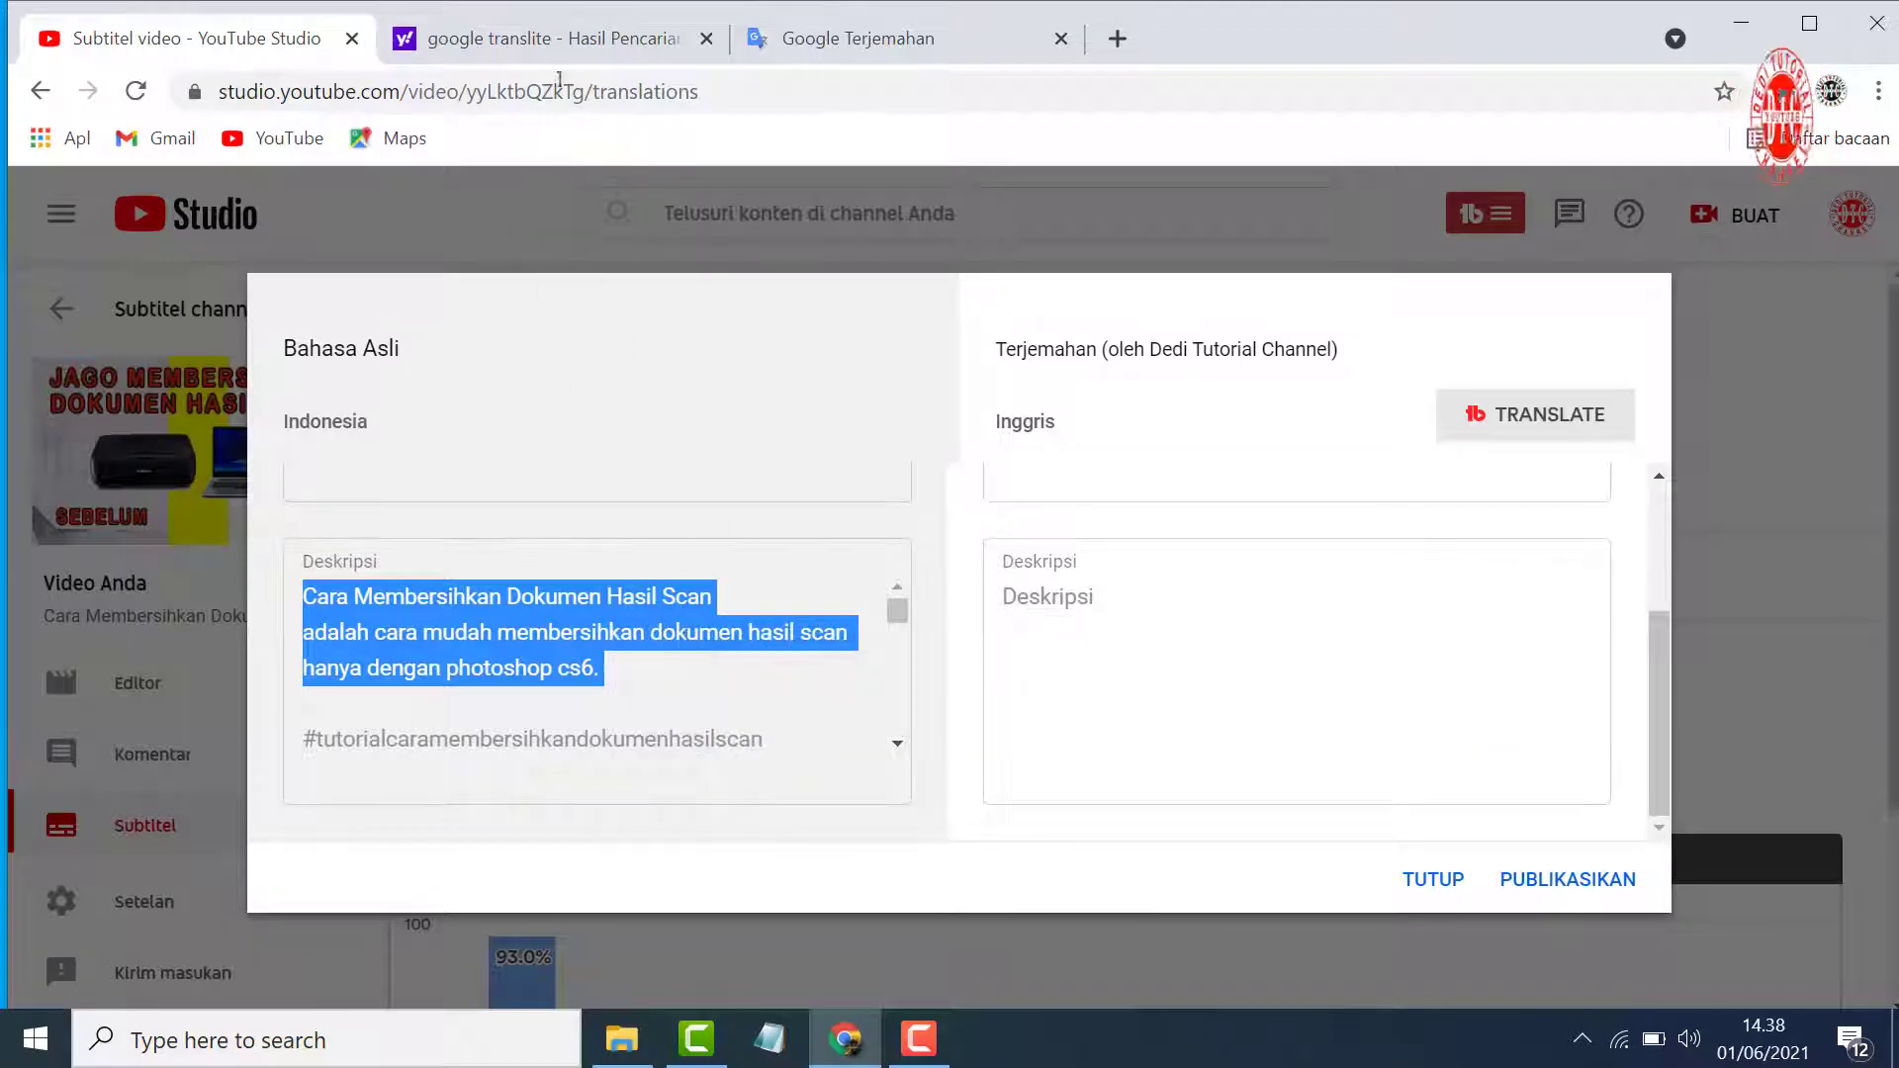
# Close the Yahoo search results, replace the source text in Google Translate with the copied description, and copy its English translation
pyautogui.click(706, 39)
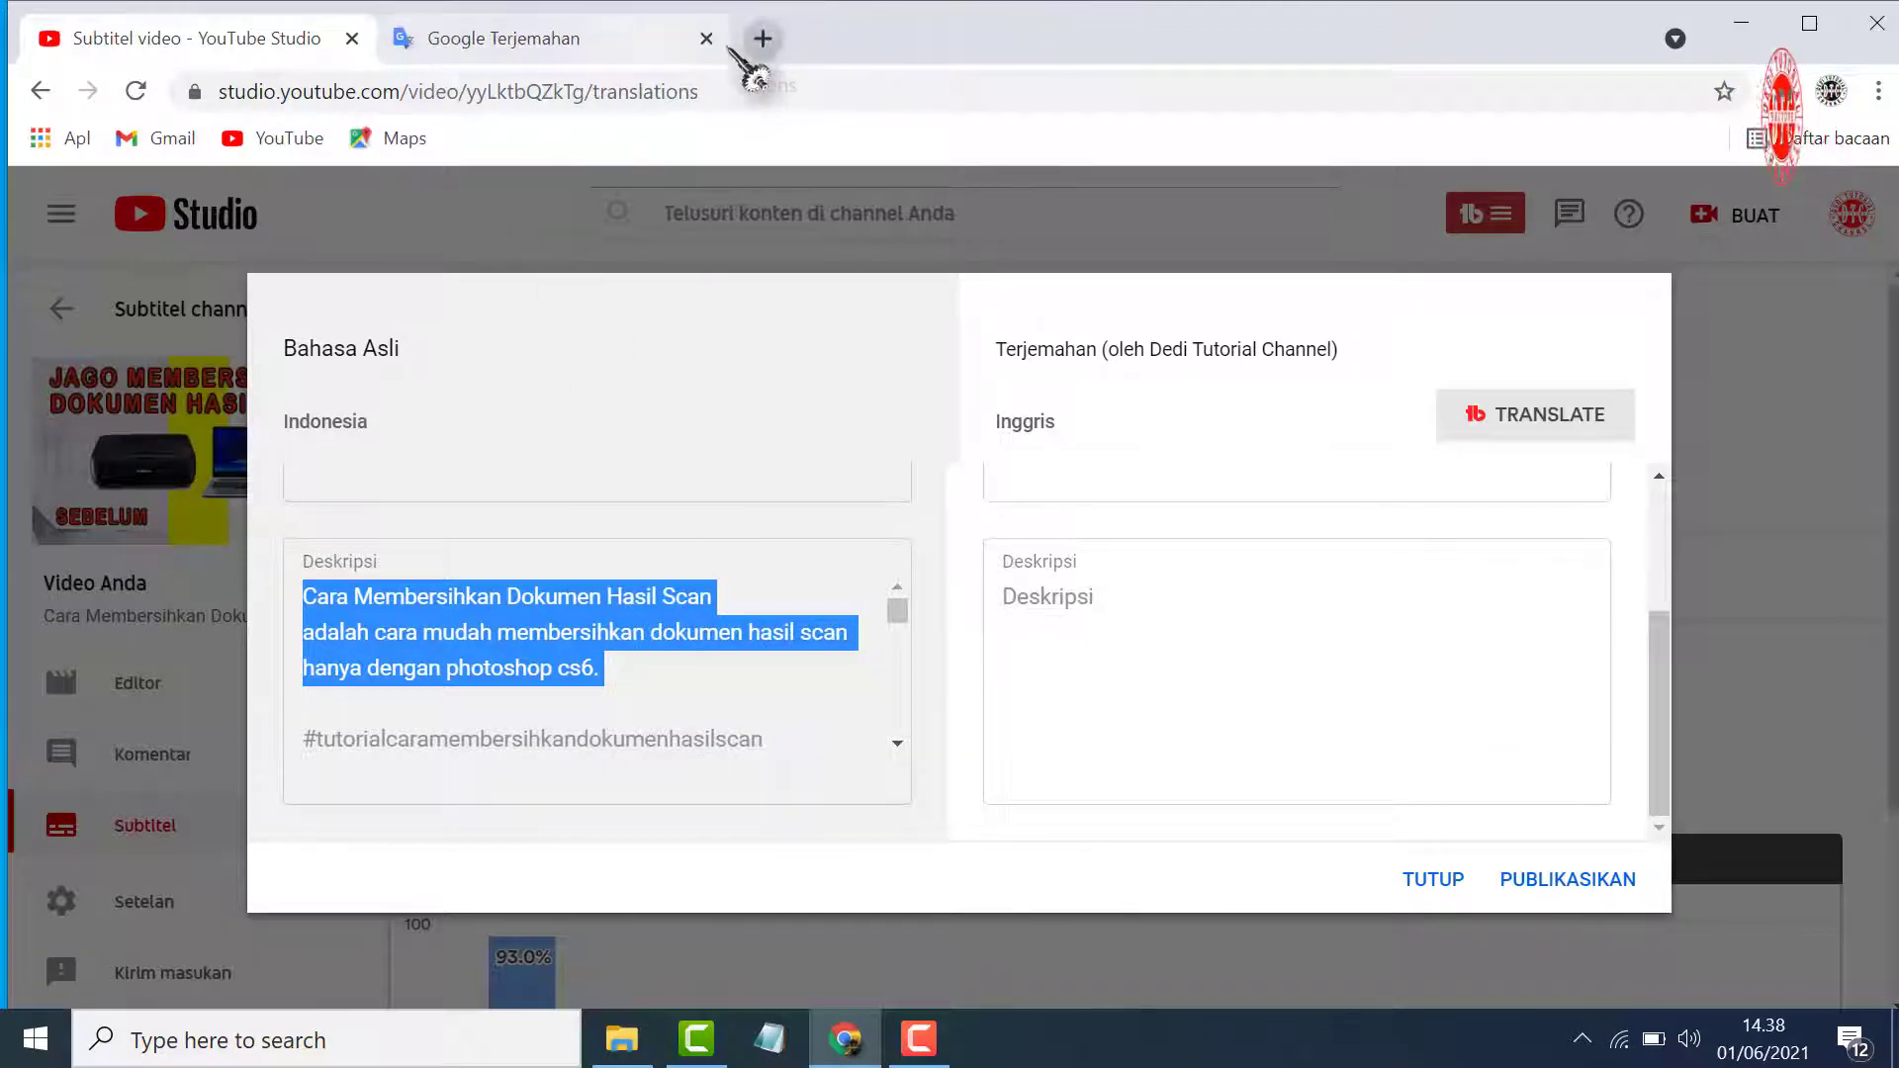
pyautogui.click(606, 47)
pyautogui.click(901, 465)
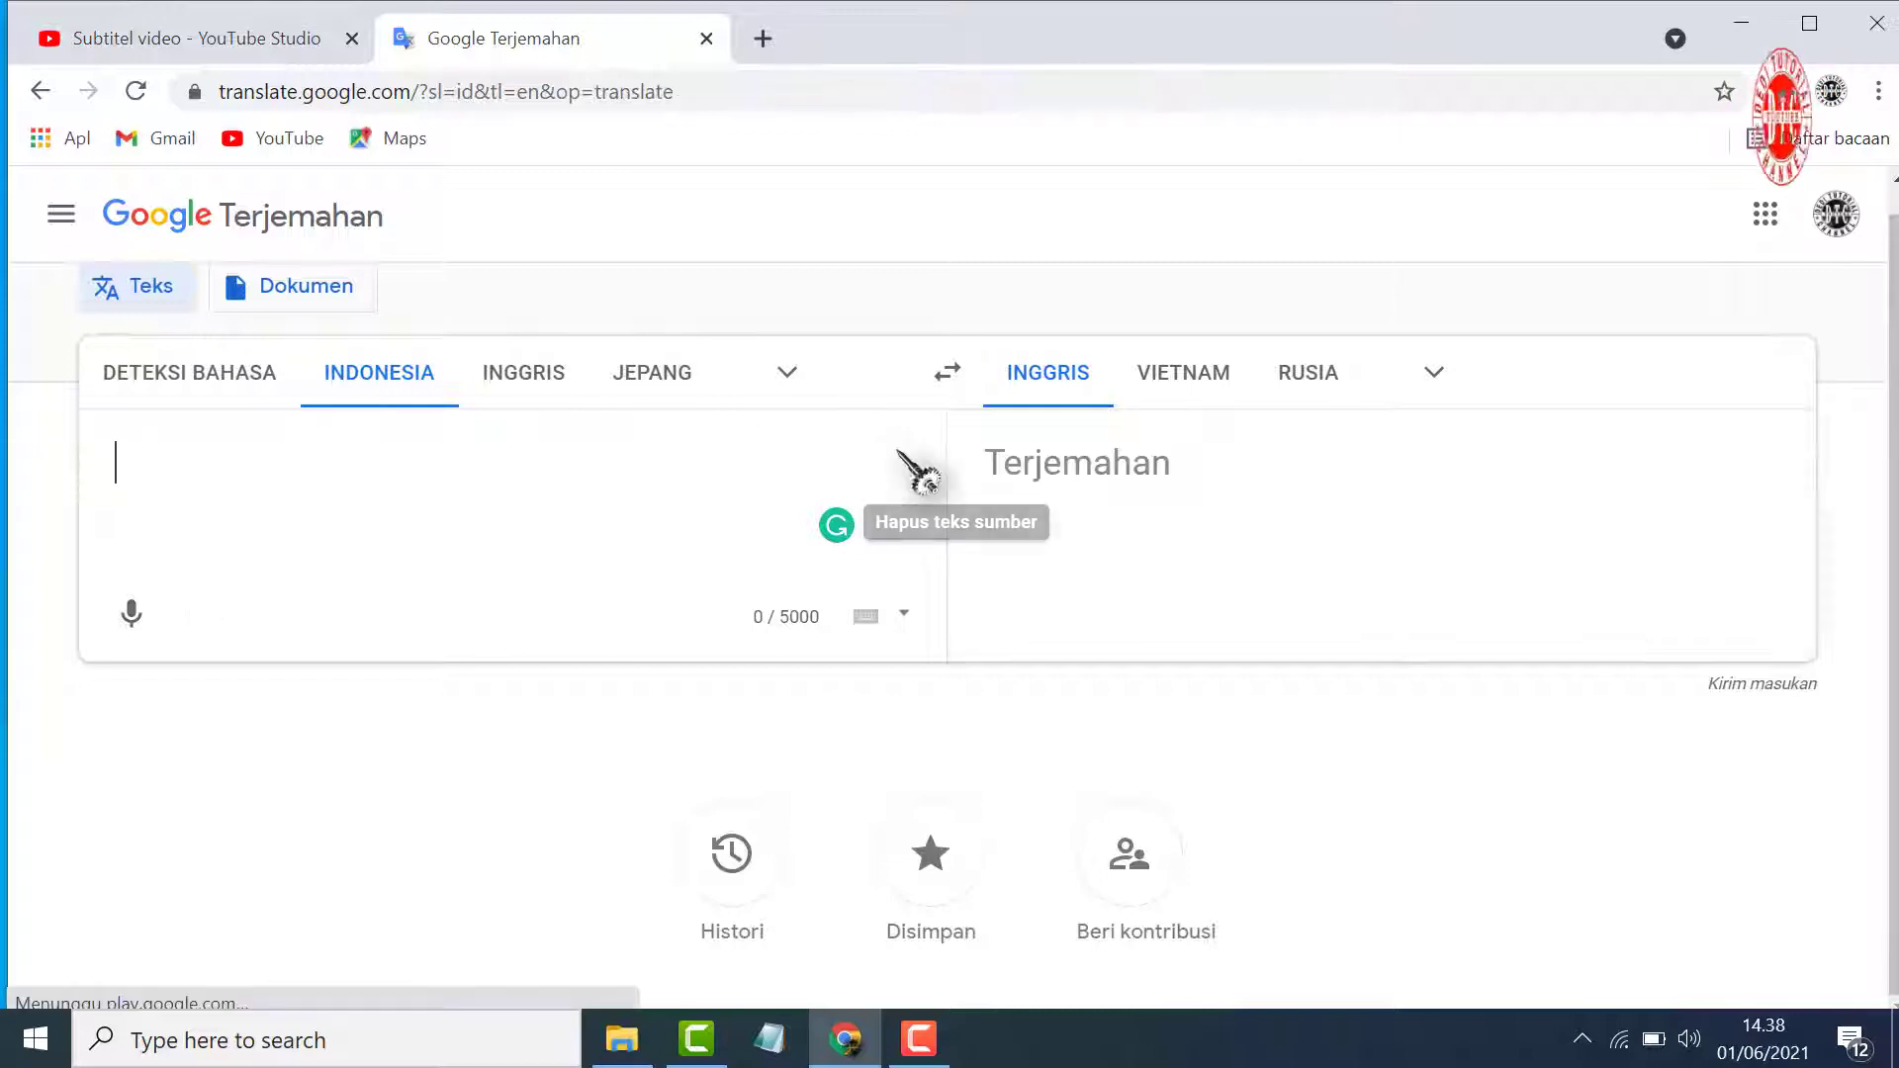
pyautogui.rightClick(527, 485)
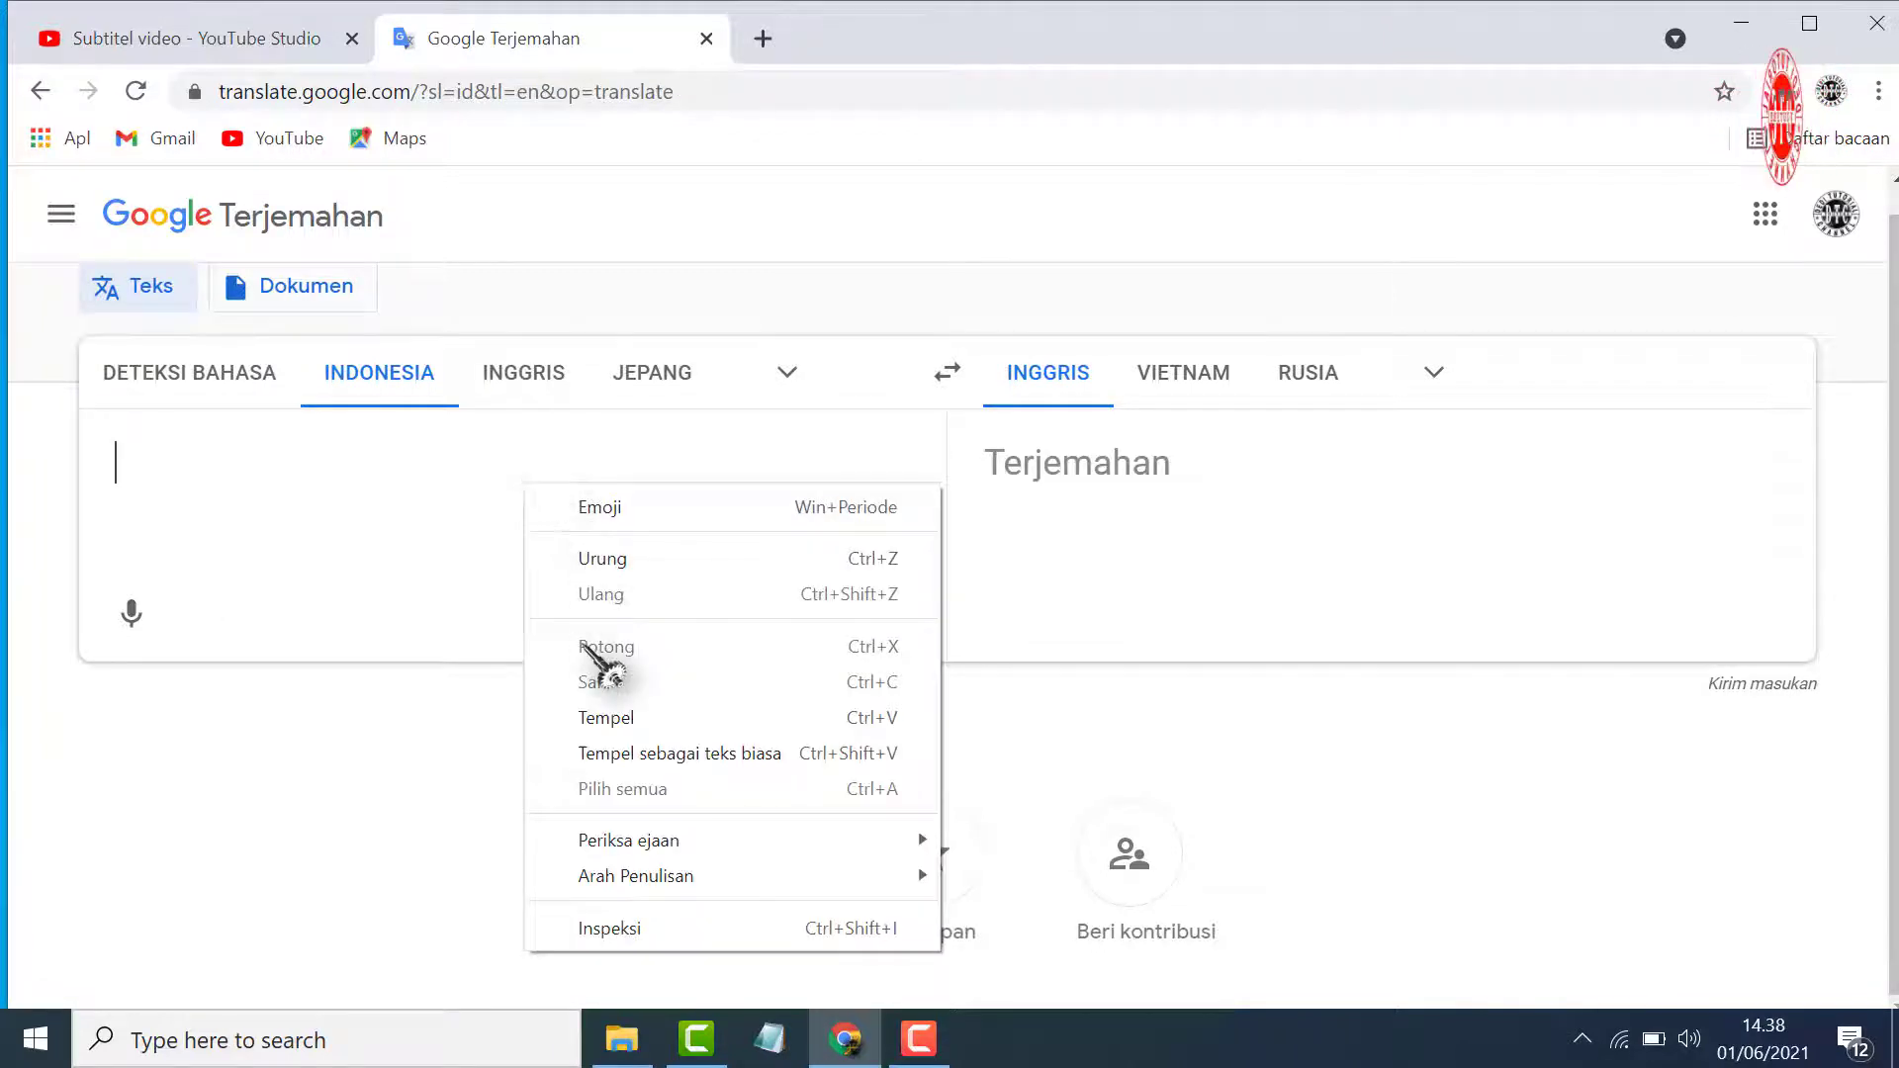
pyautogui.click(623, 718)
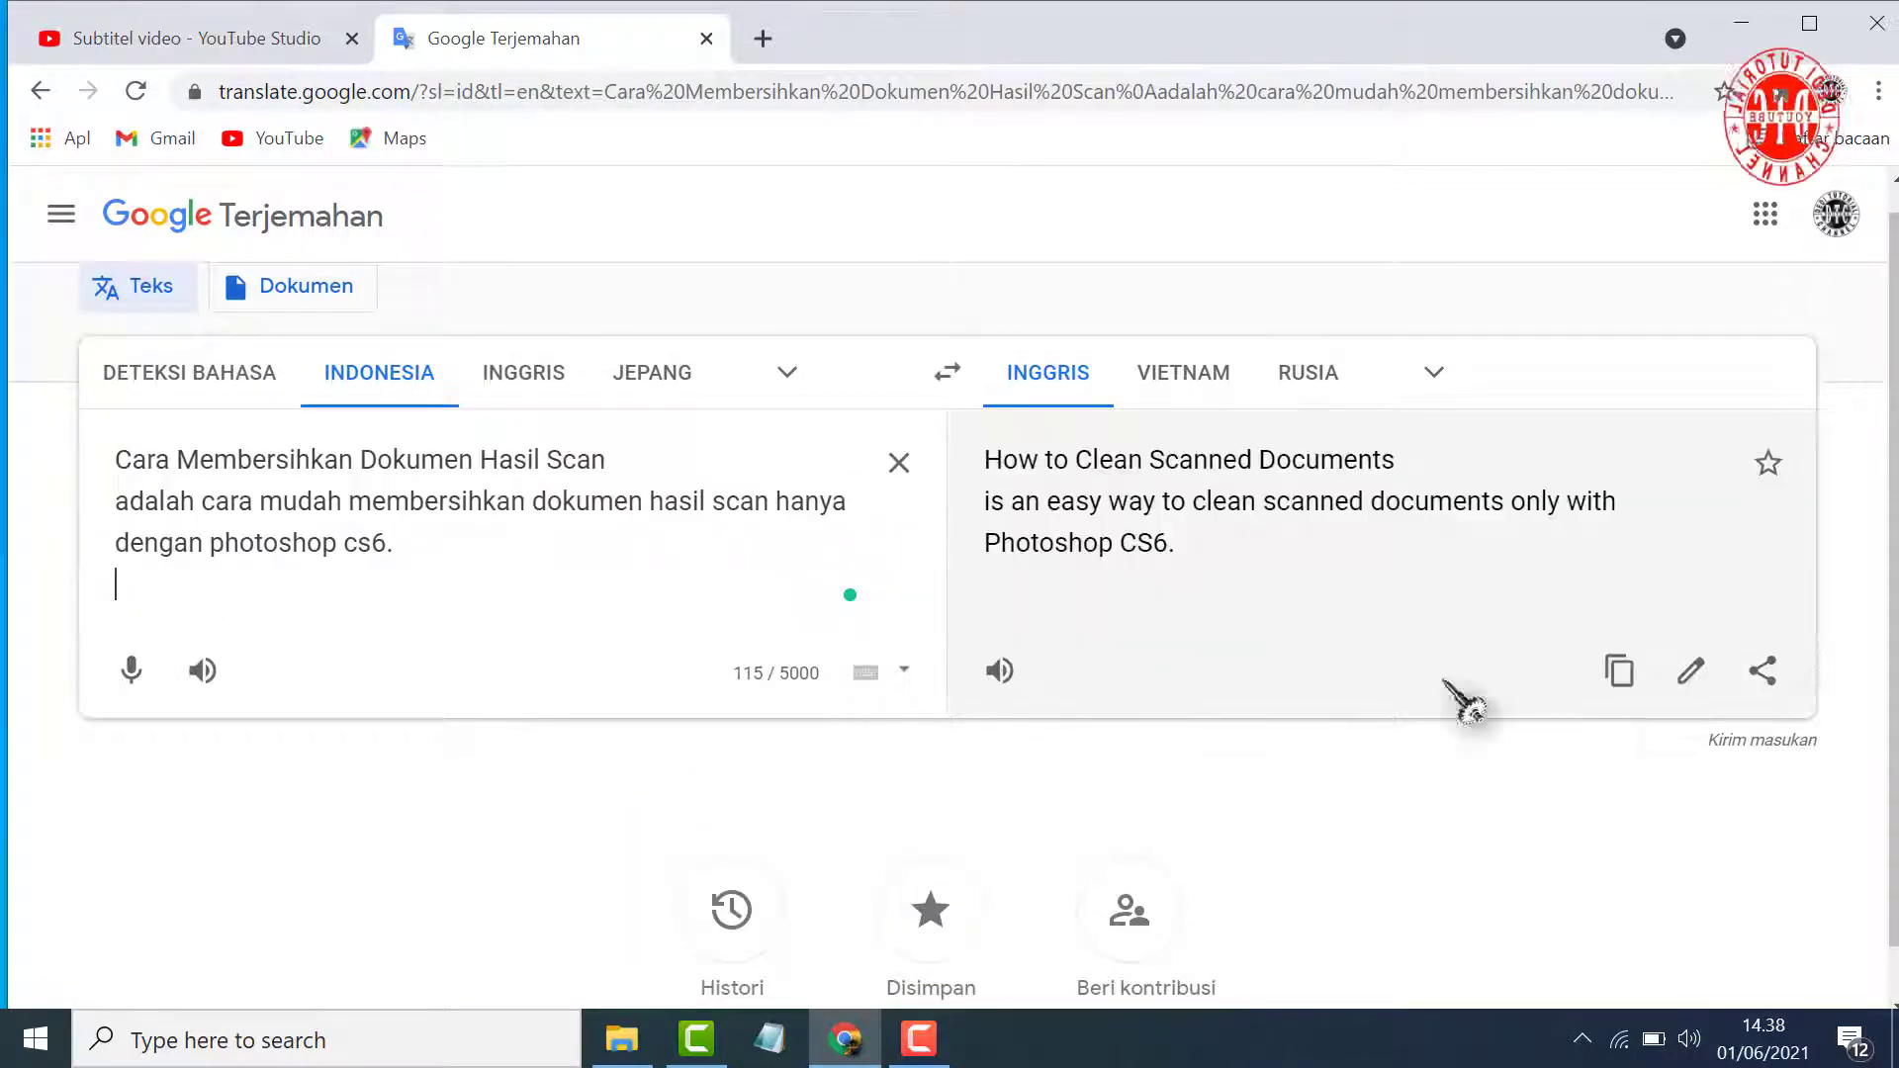
pyautogui.click(1618, 675)
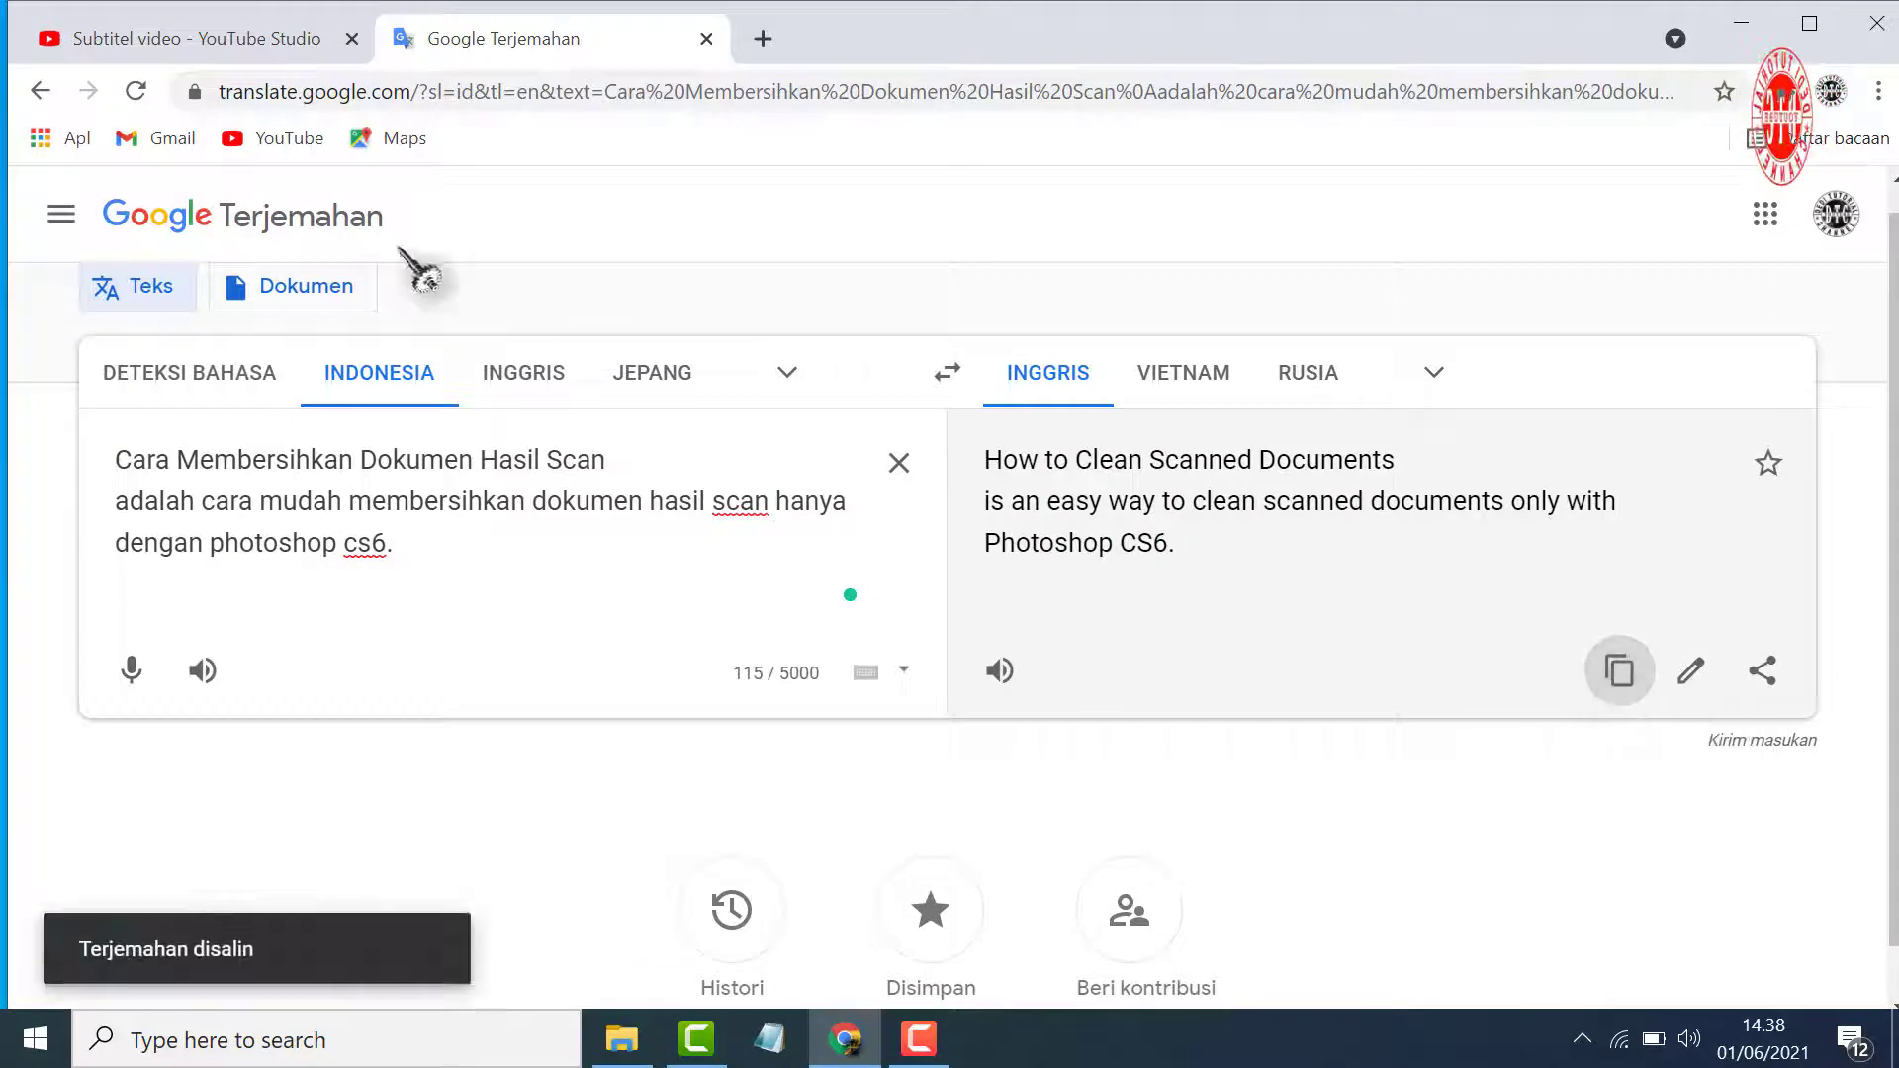
# Paste the translated text into the English description in YouTube Studio and publish the translation
pyautogui.click(241, 42)
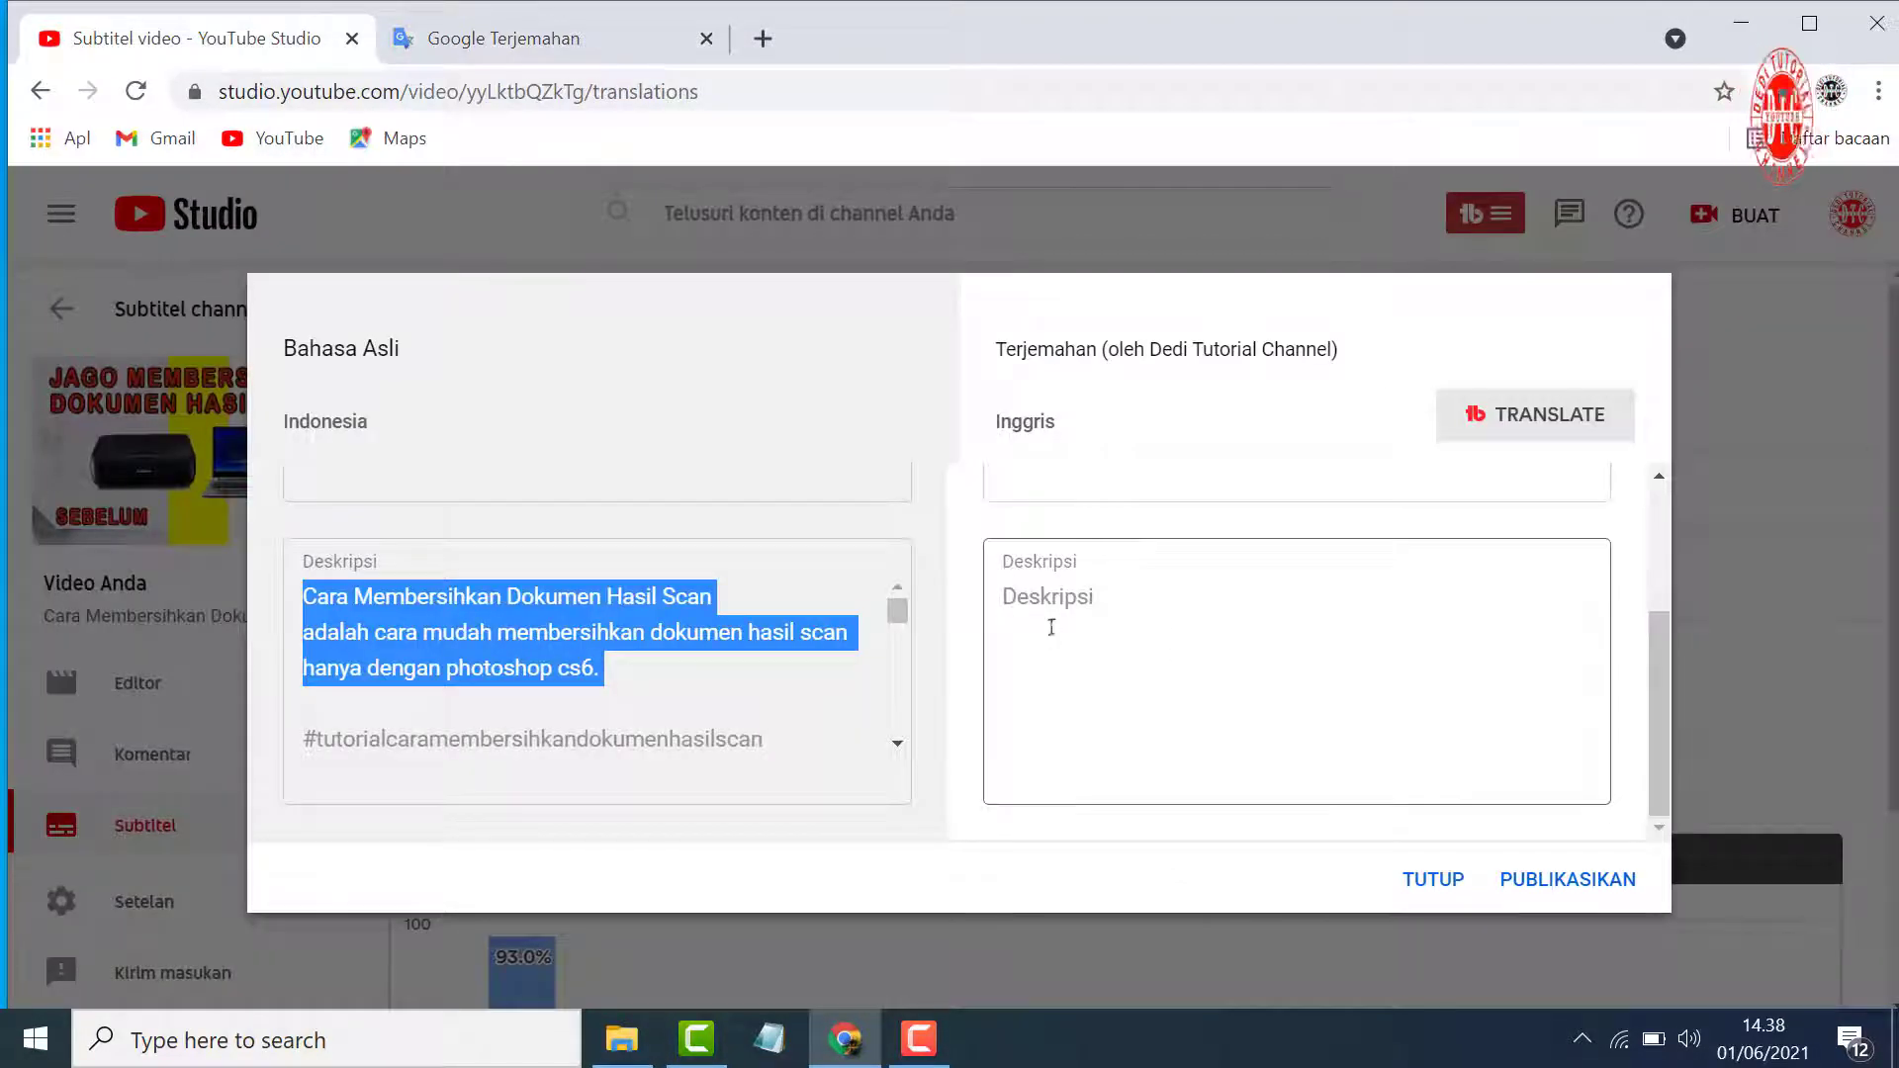
pyautogui.click(1044, 593)
pyautogui.rightClick(1048, 596)
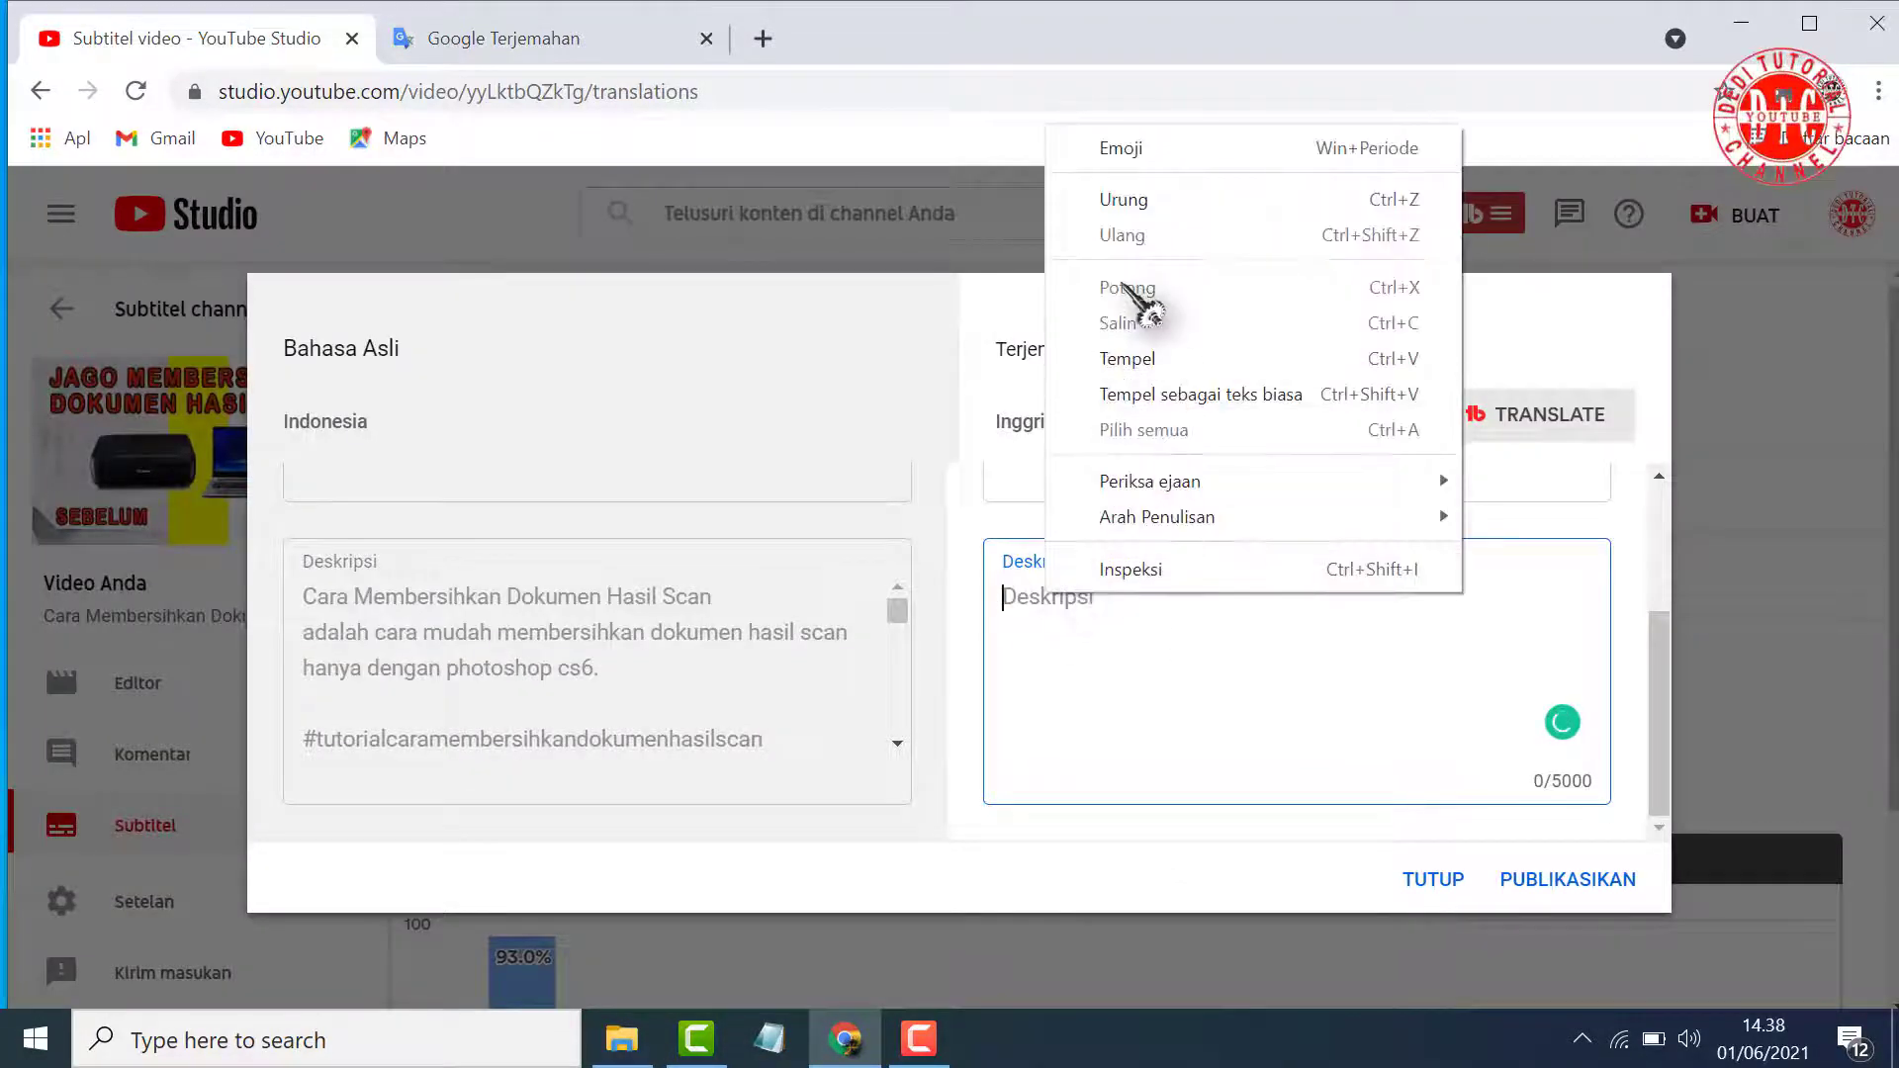
pyautogui.click(1140, 358)
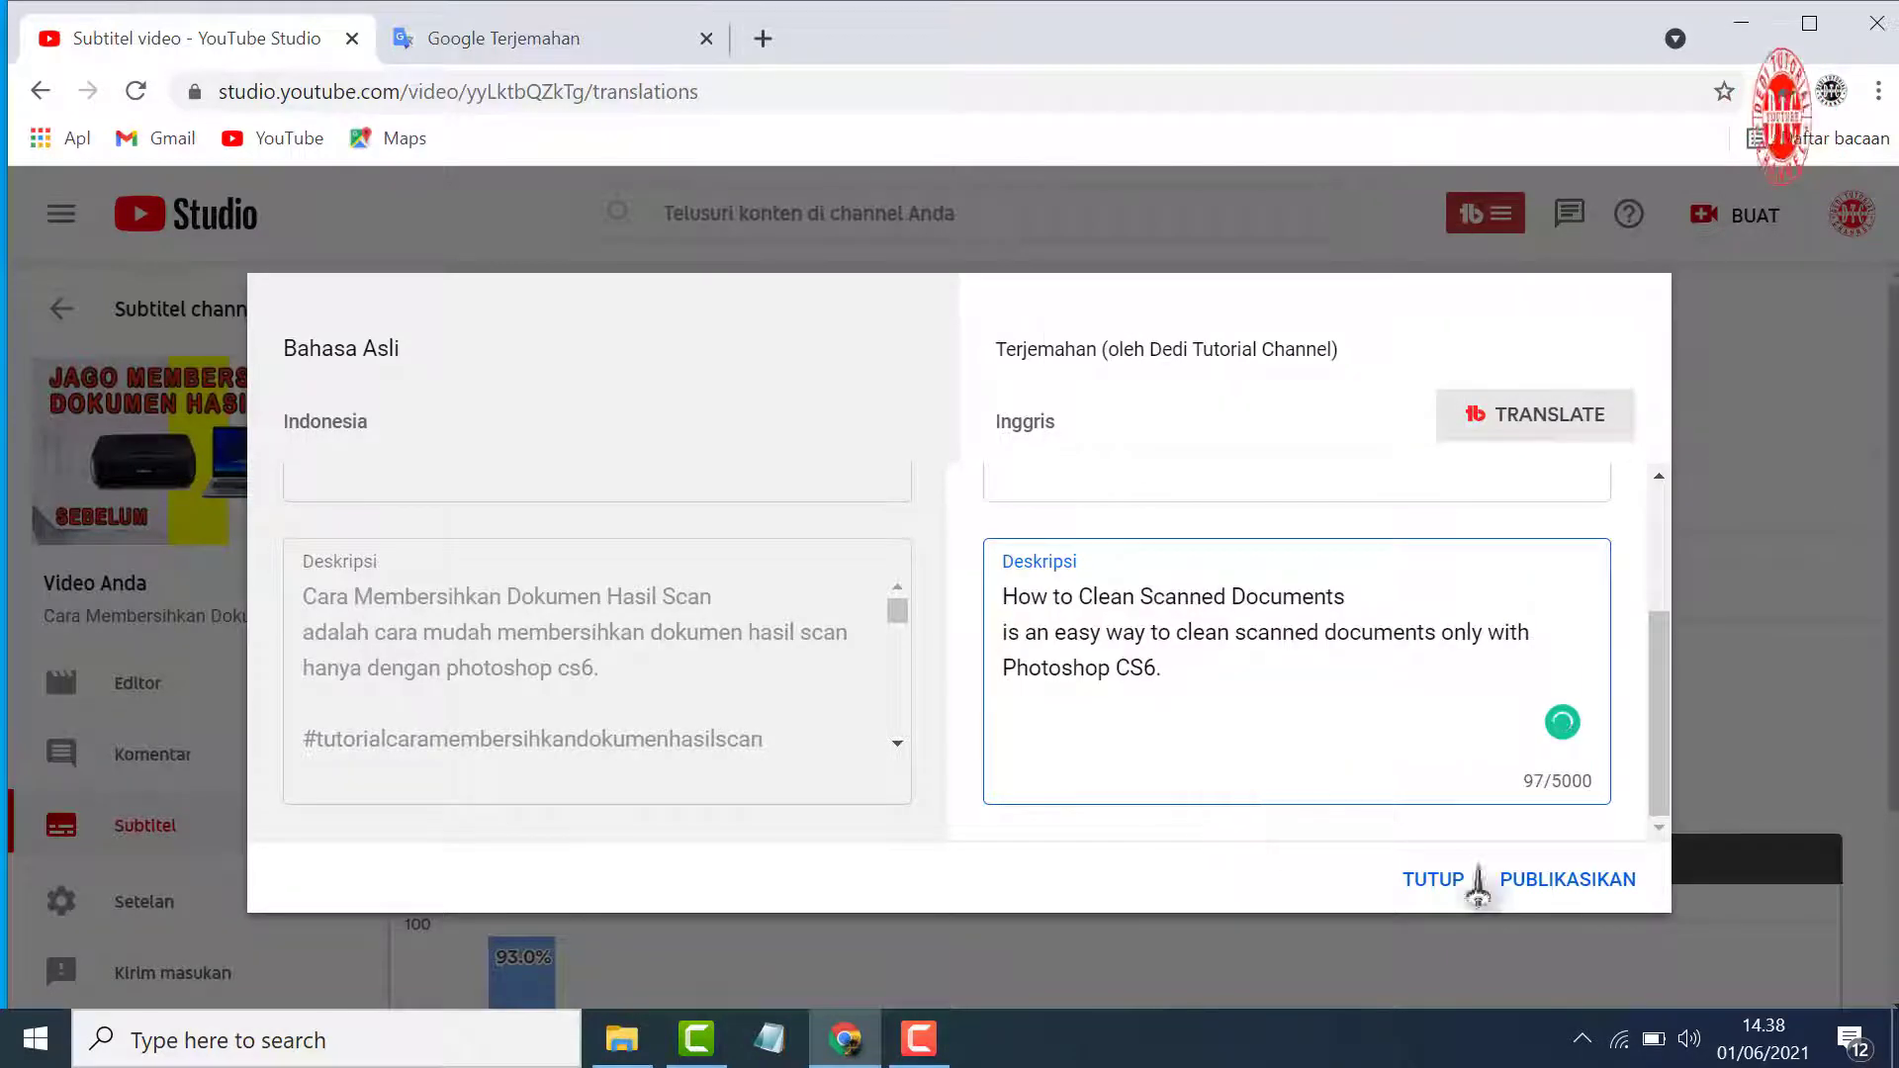
pyautogui.click(1549, 890)
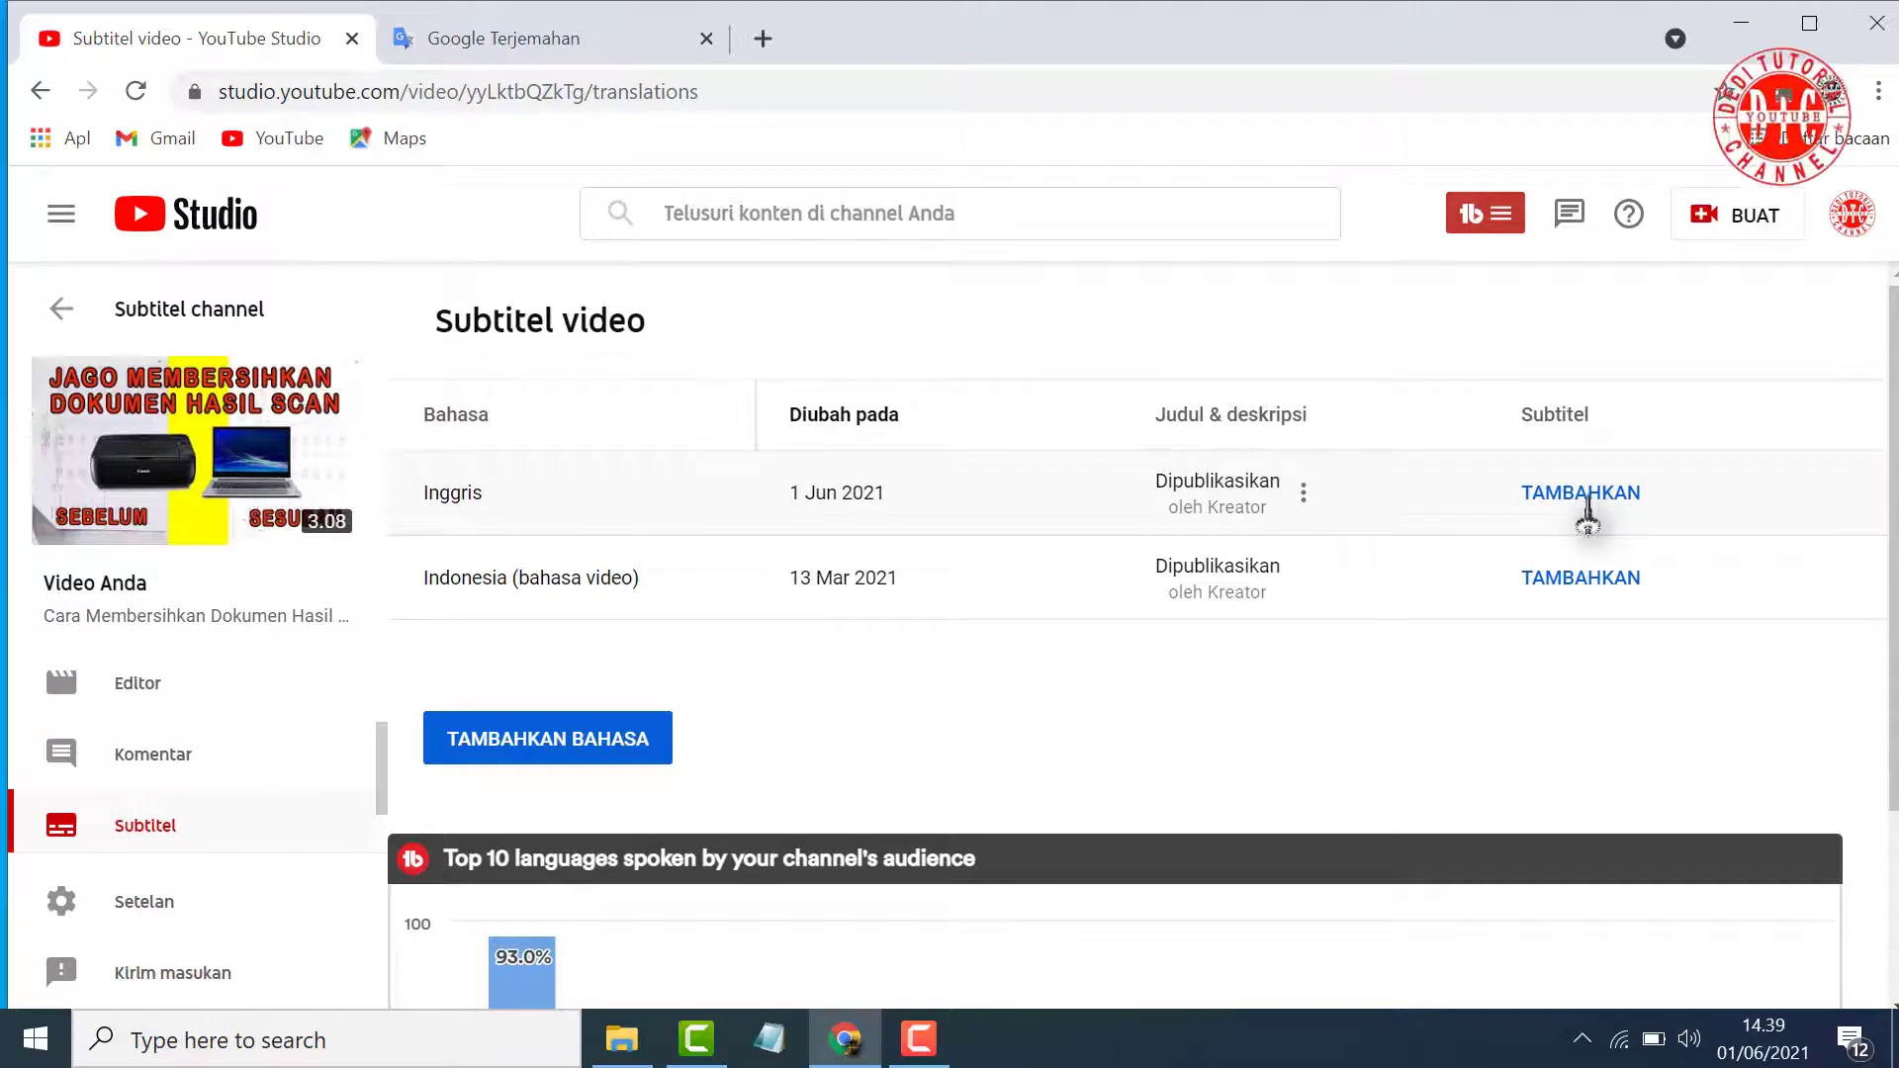
# Examine the methods for adding English subtitles to the video, and close the subtitle editor
pyautogui.click(1582, 495)
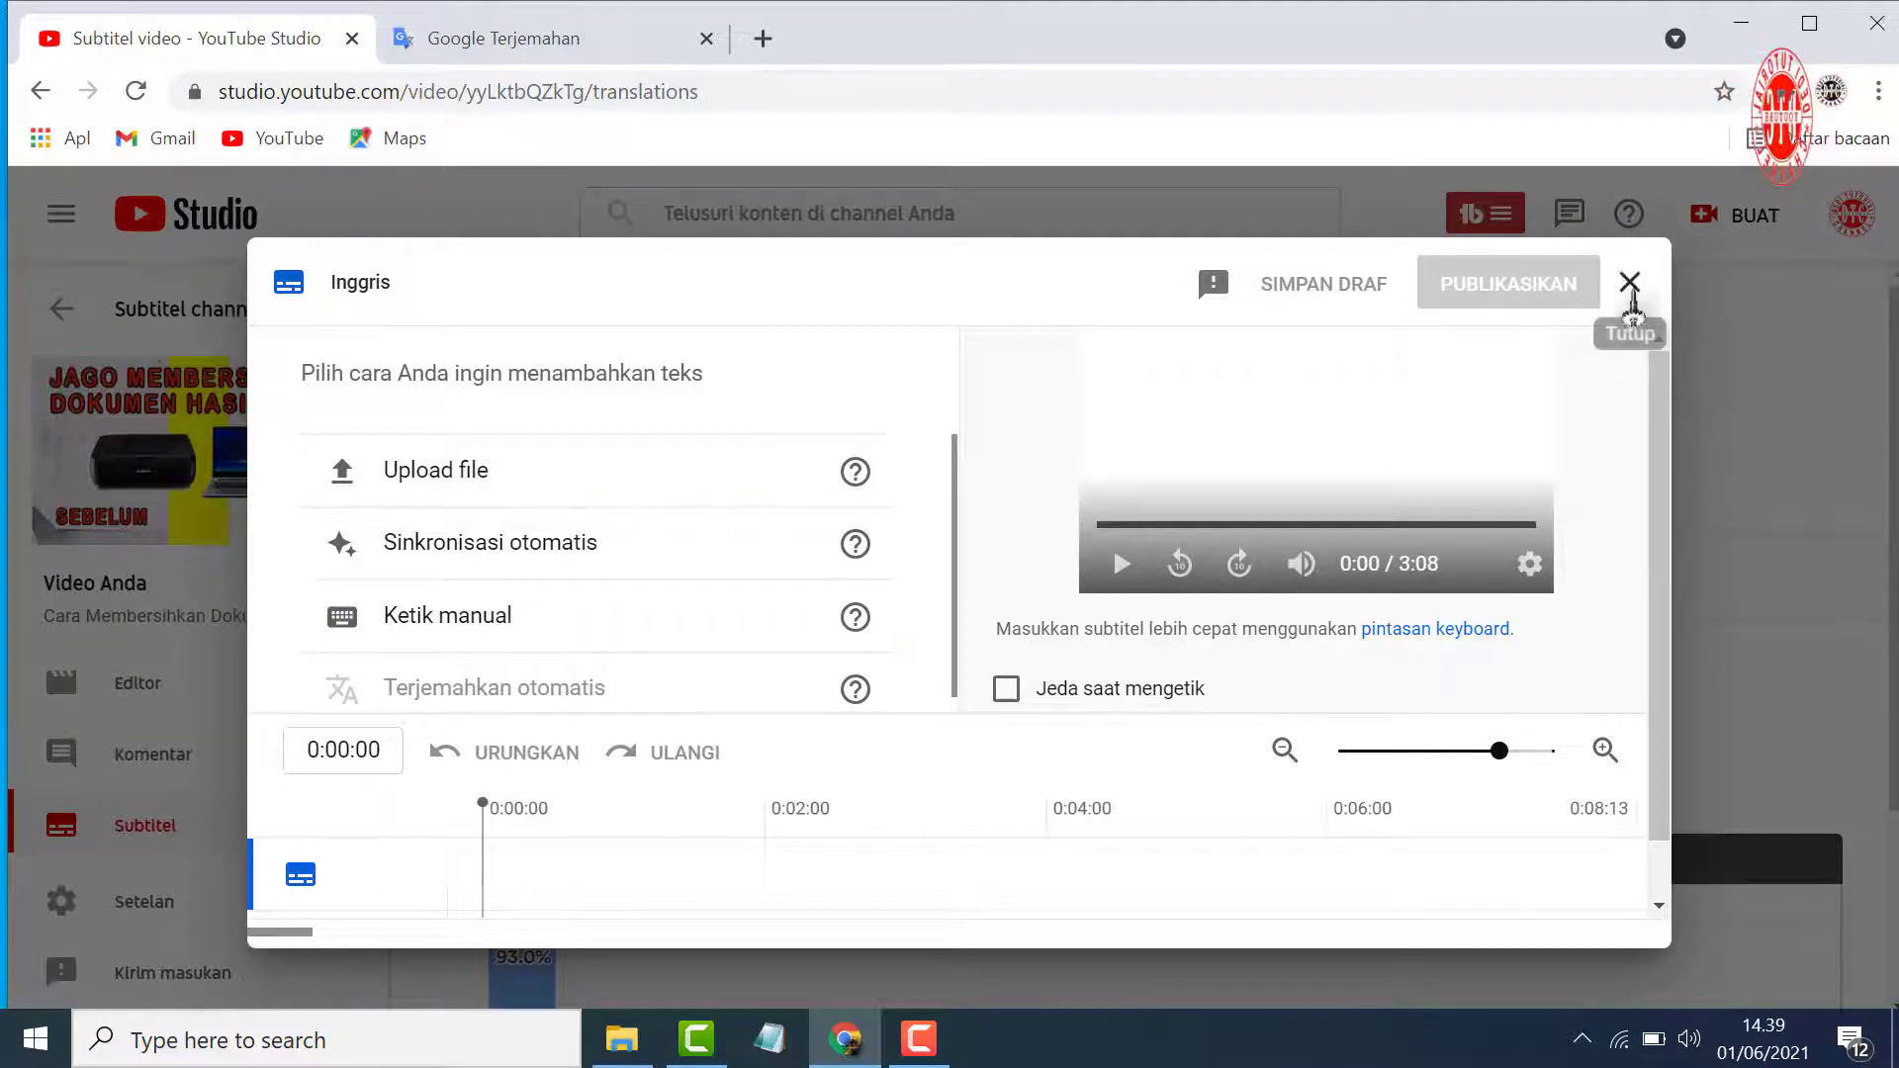
pyautogui.click(1630, 286)
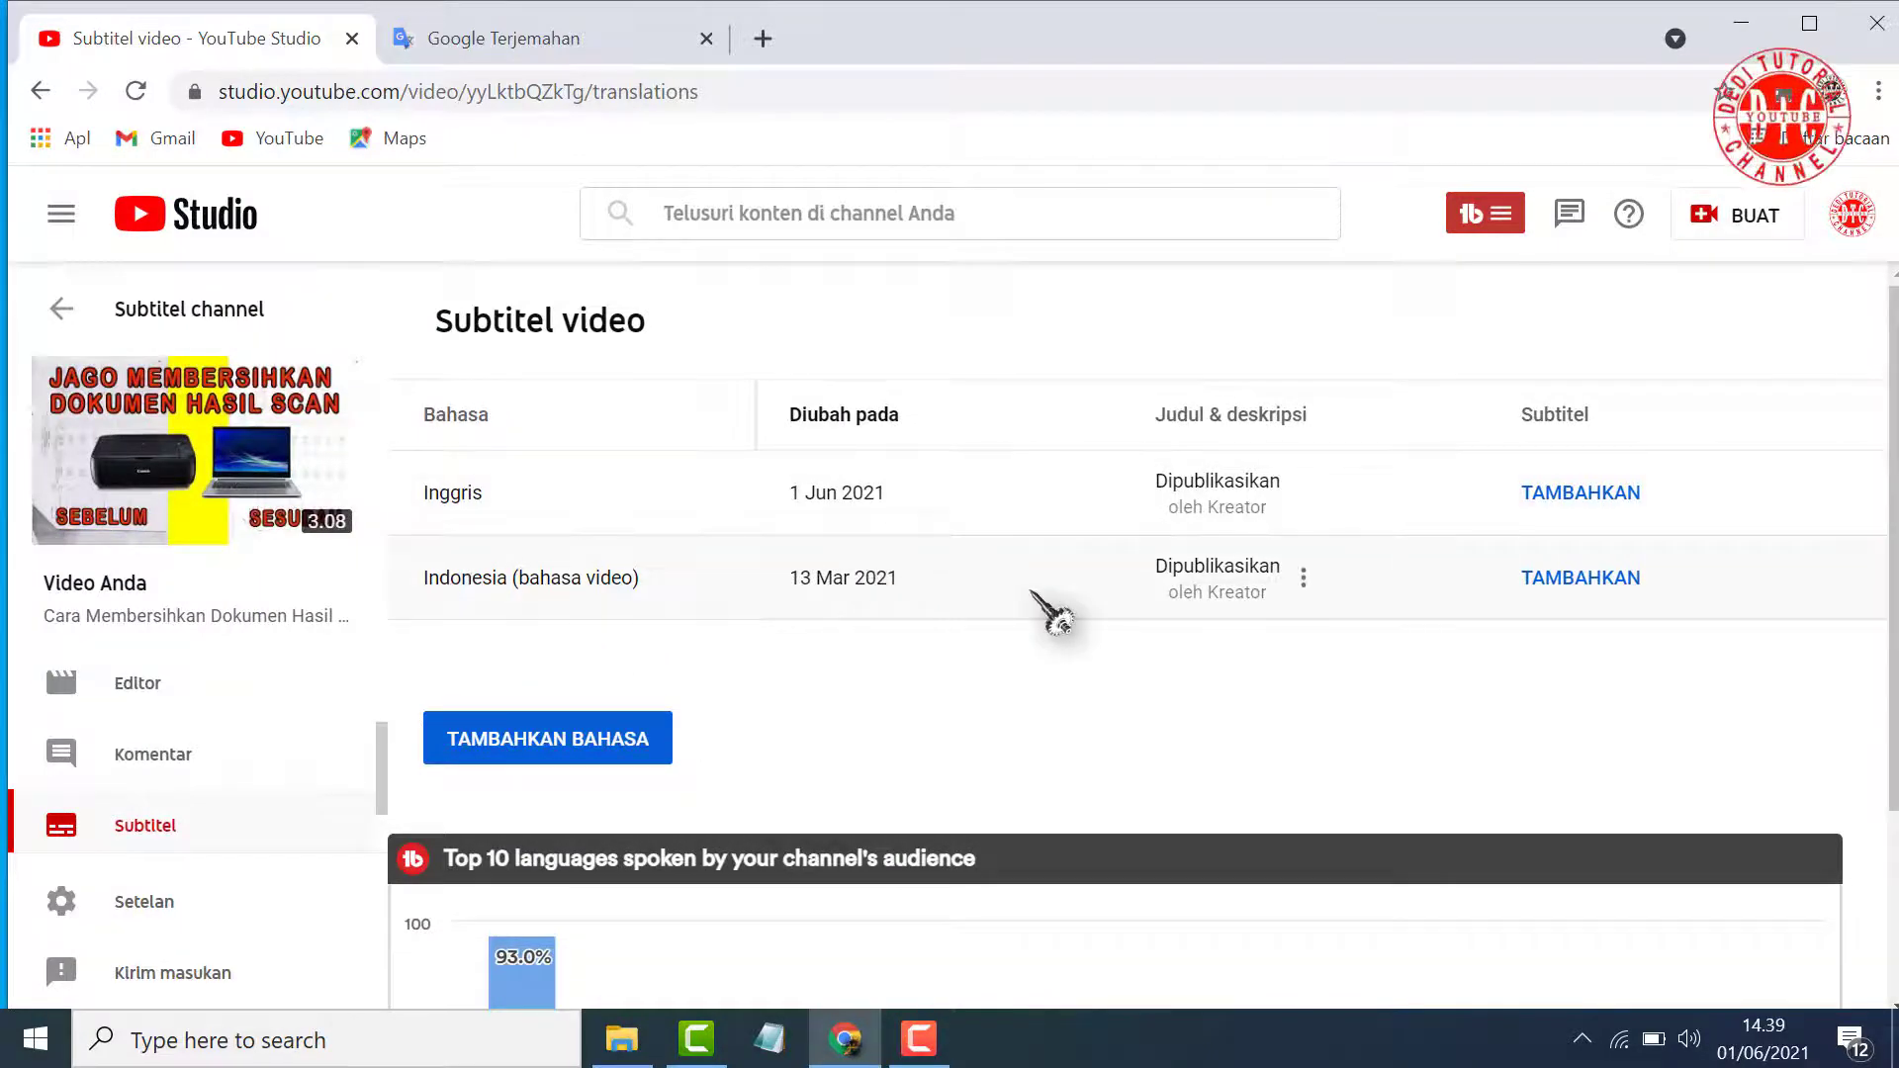
# Go to the channel's uploaded videos and open the video "Cara Membersihkan Dokumen Hasil Scan"
pyautogui.click(1848, 238)
pyautogui.click(1590, 403)
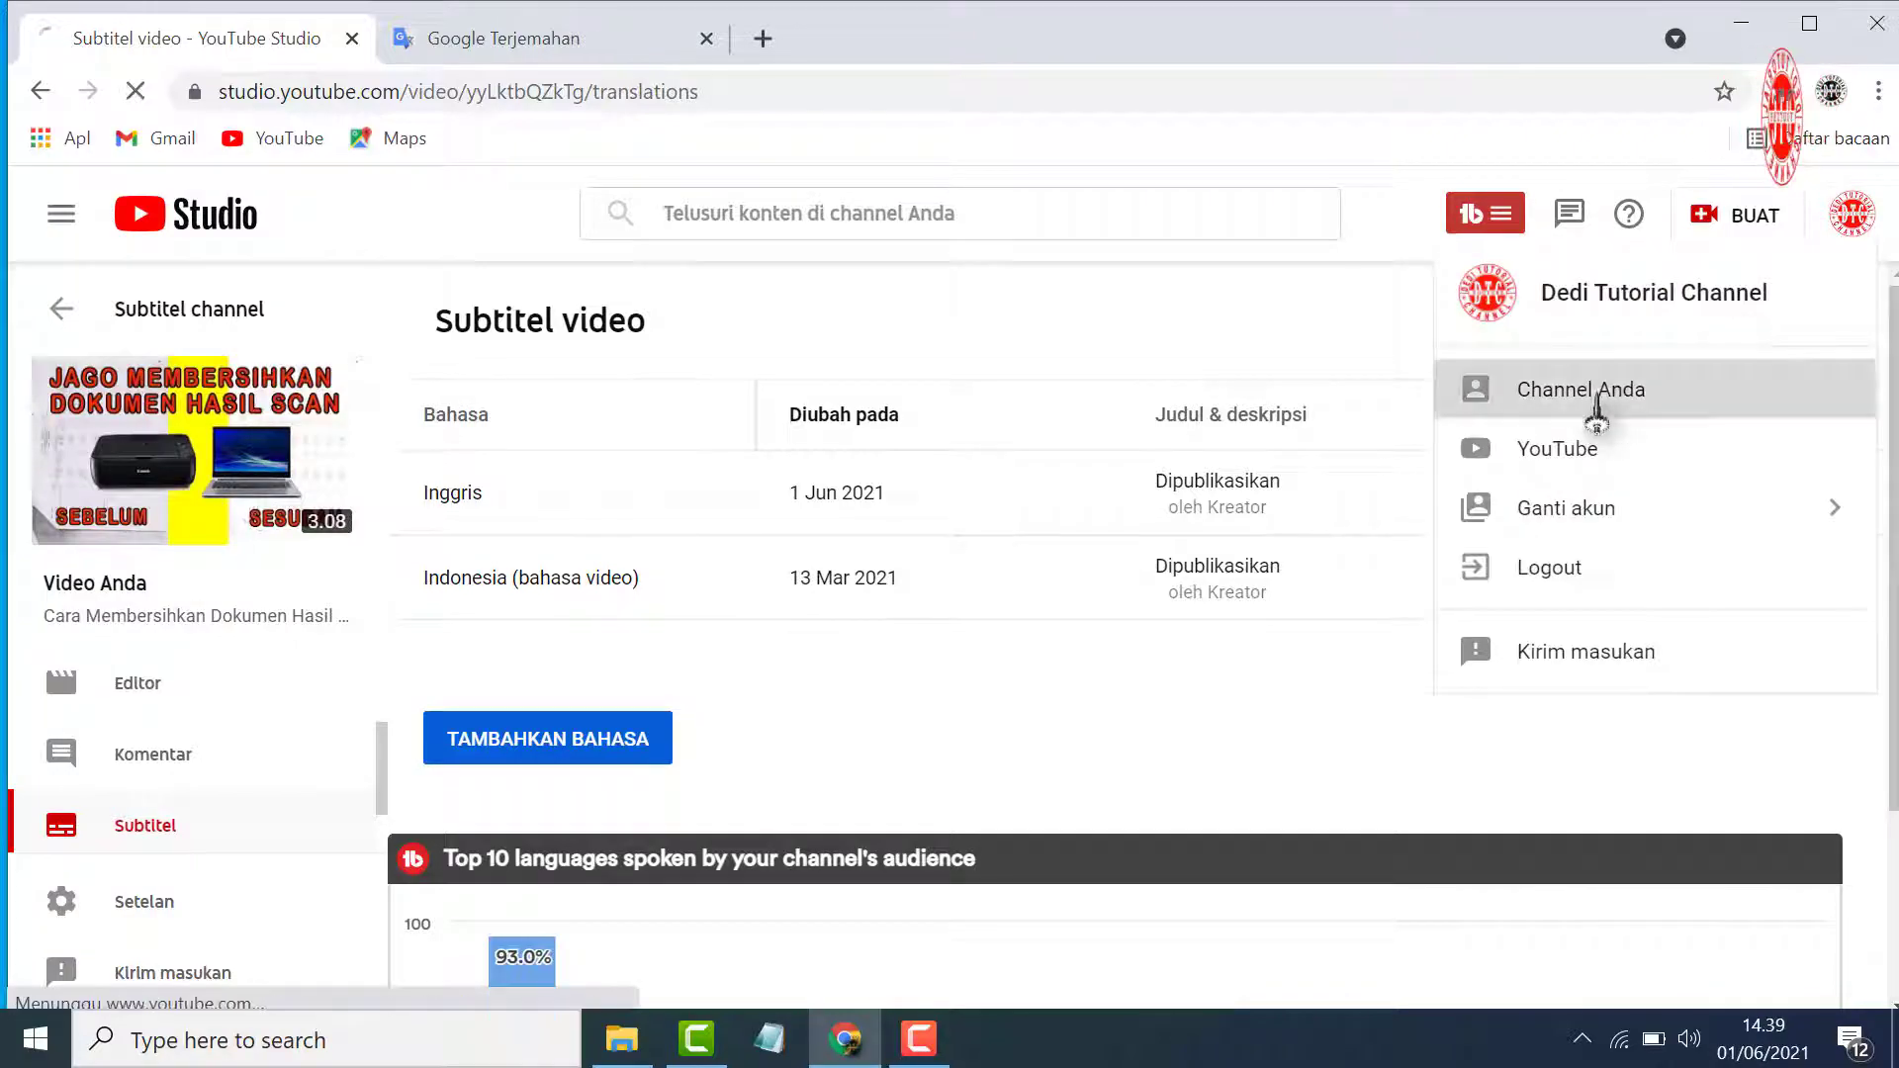
pyautogui.click(519, 754)
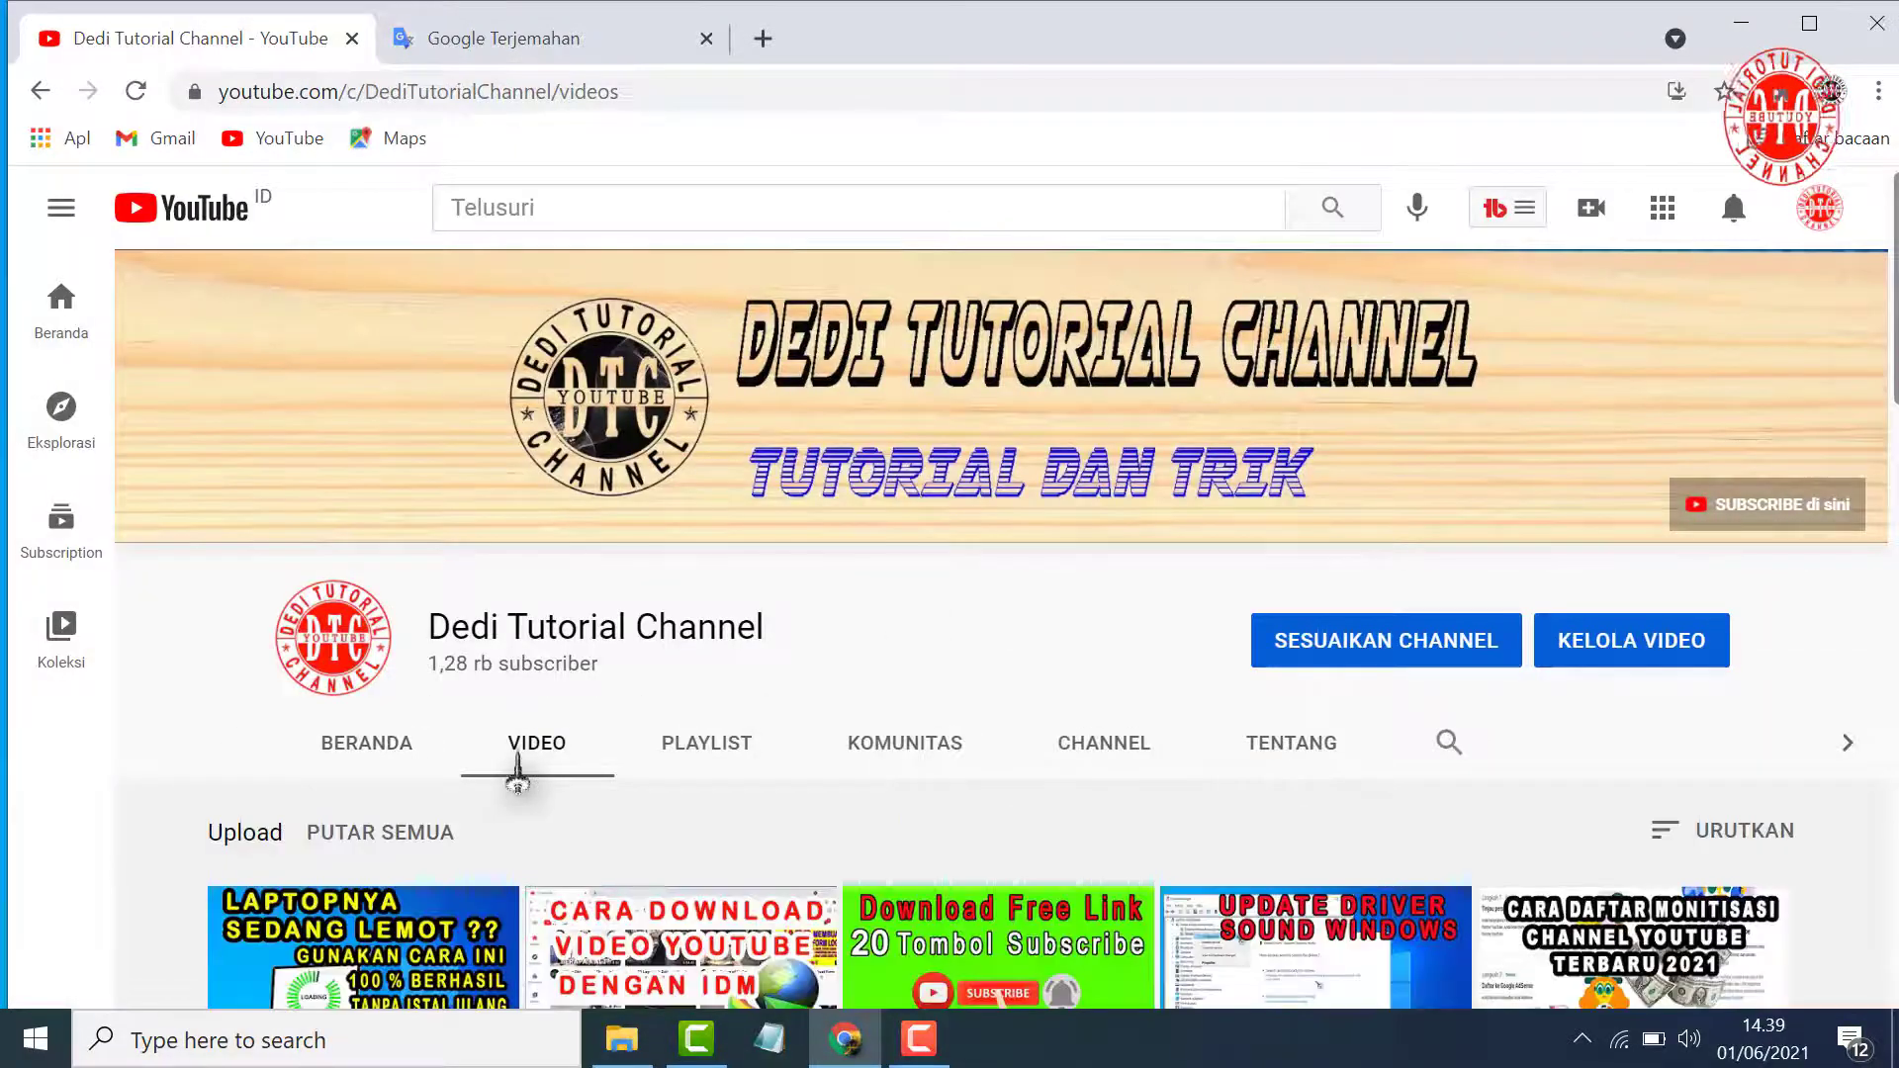
pyautogui.scroll(-10, 546, 766)
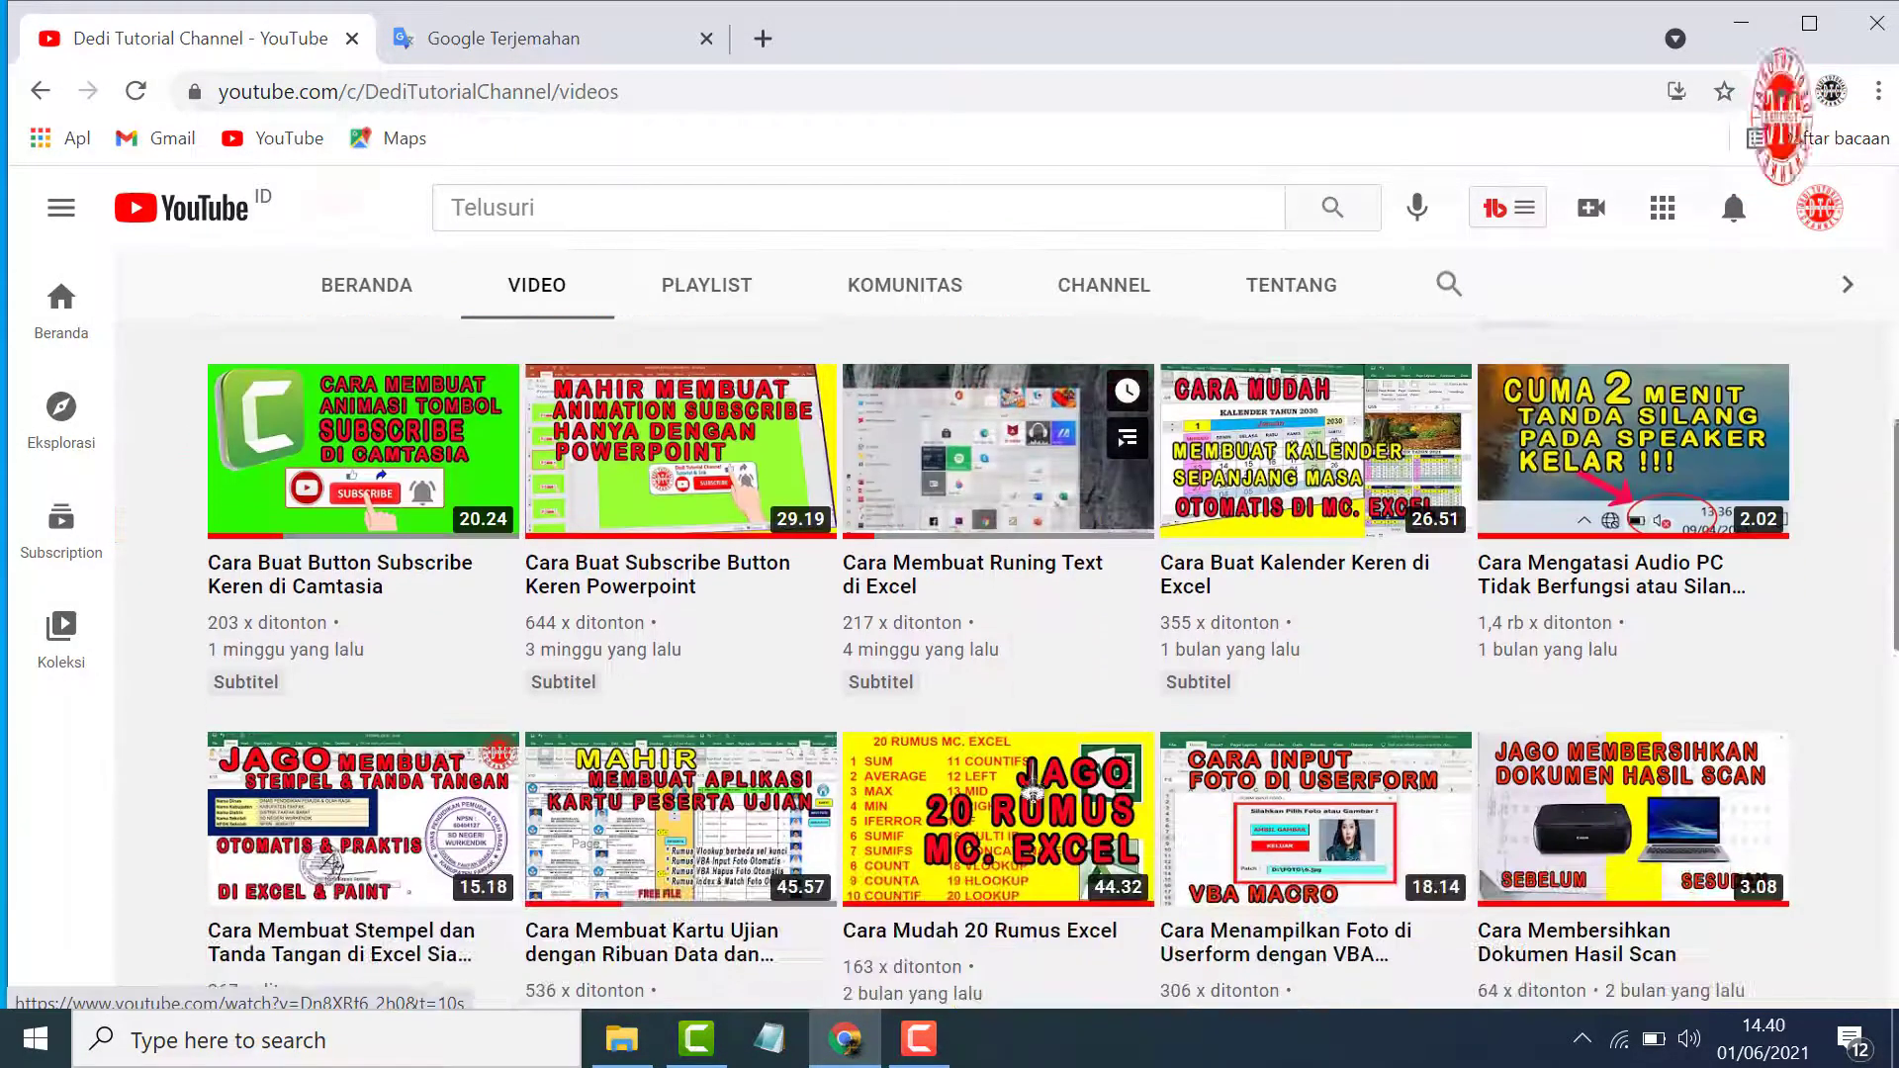
pyautogui.scroll(-5, 1034, 781)
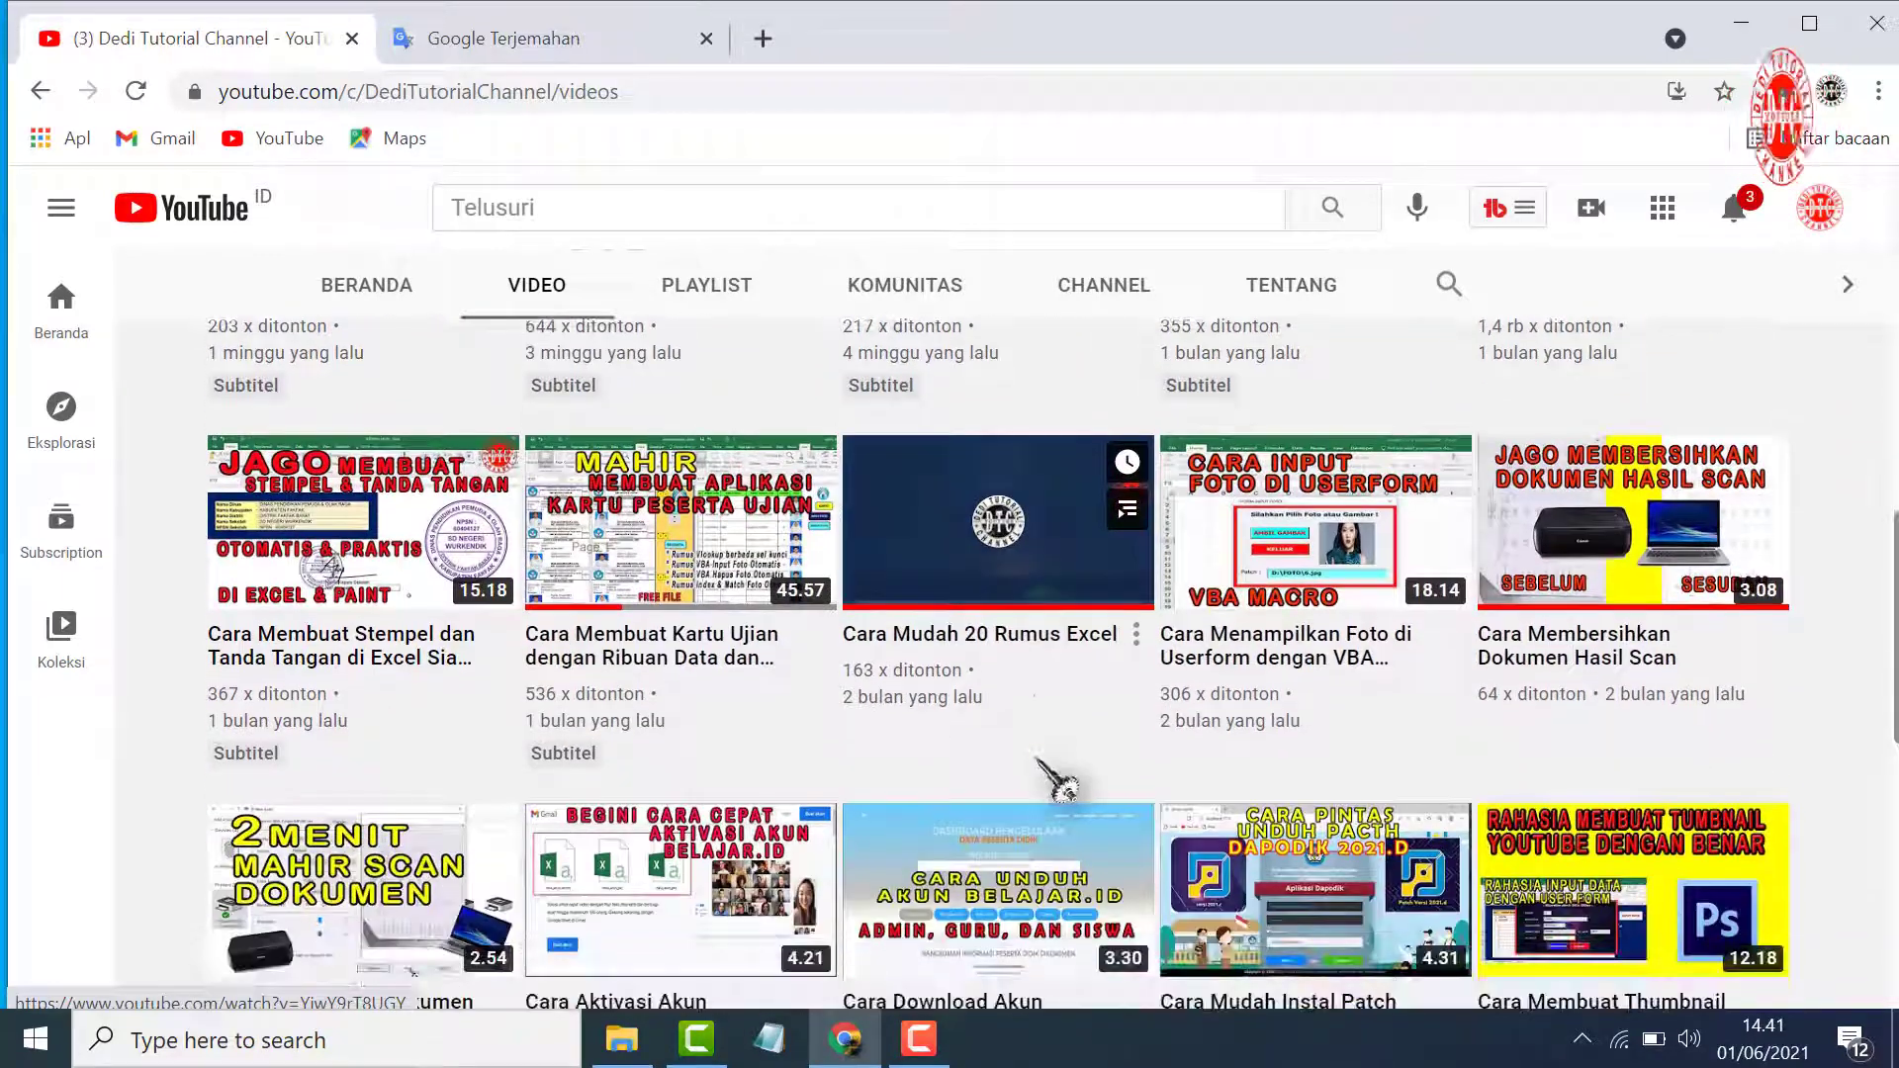
pyautogui.scroll(3, 1036, 786)
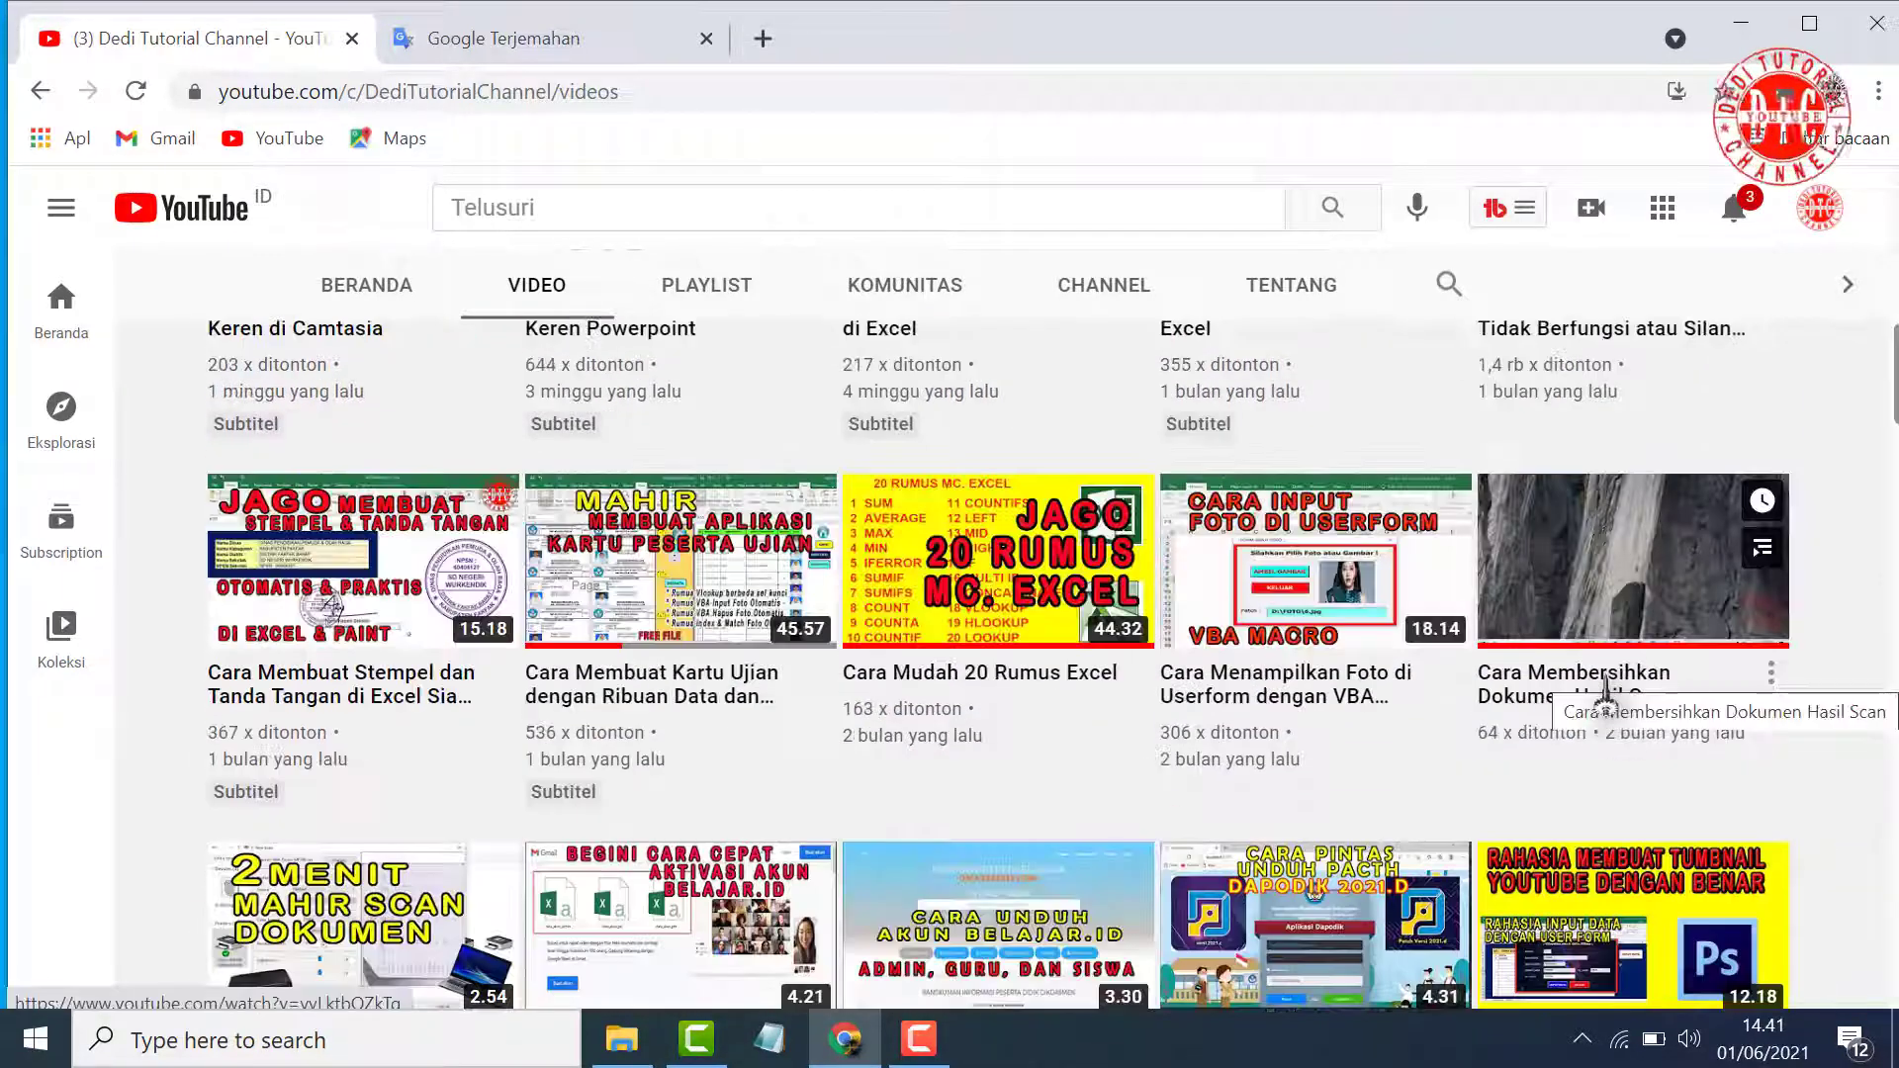
pyautogui.click(1627, 692)
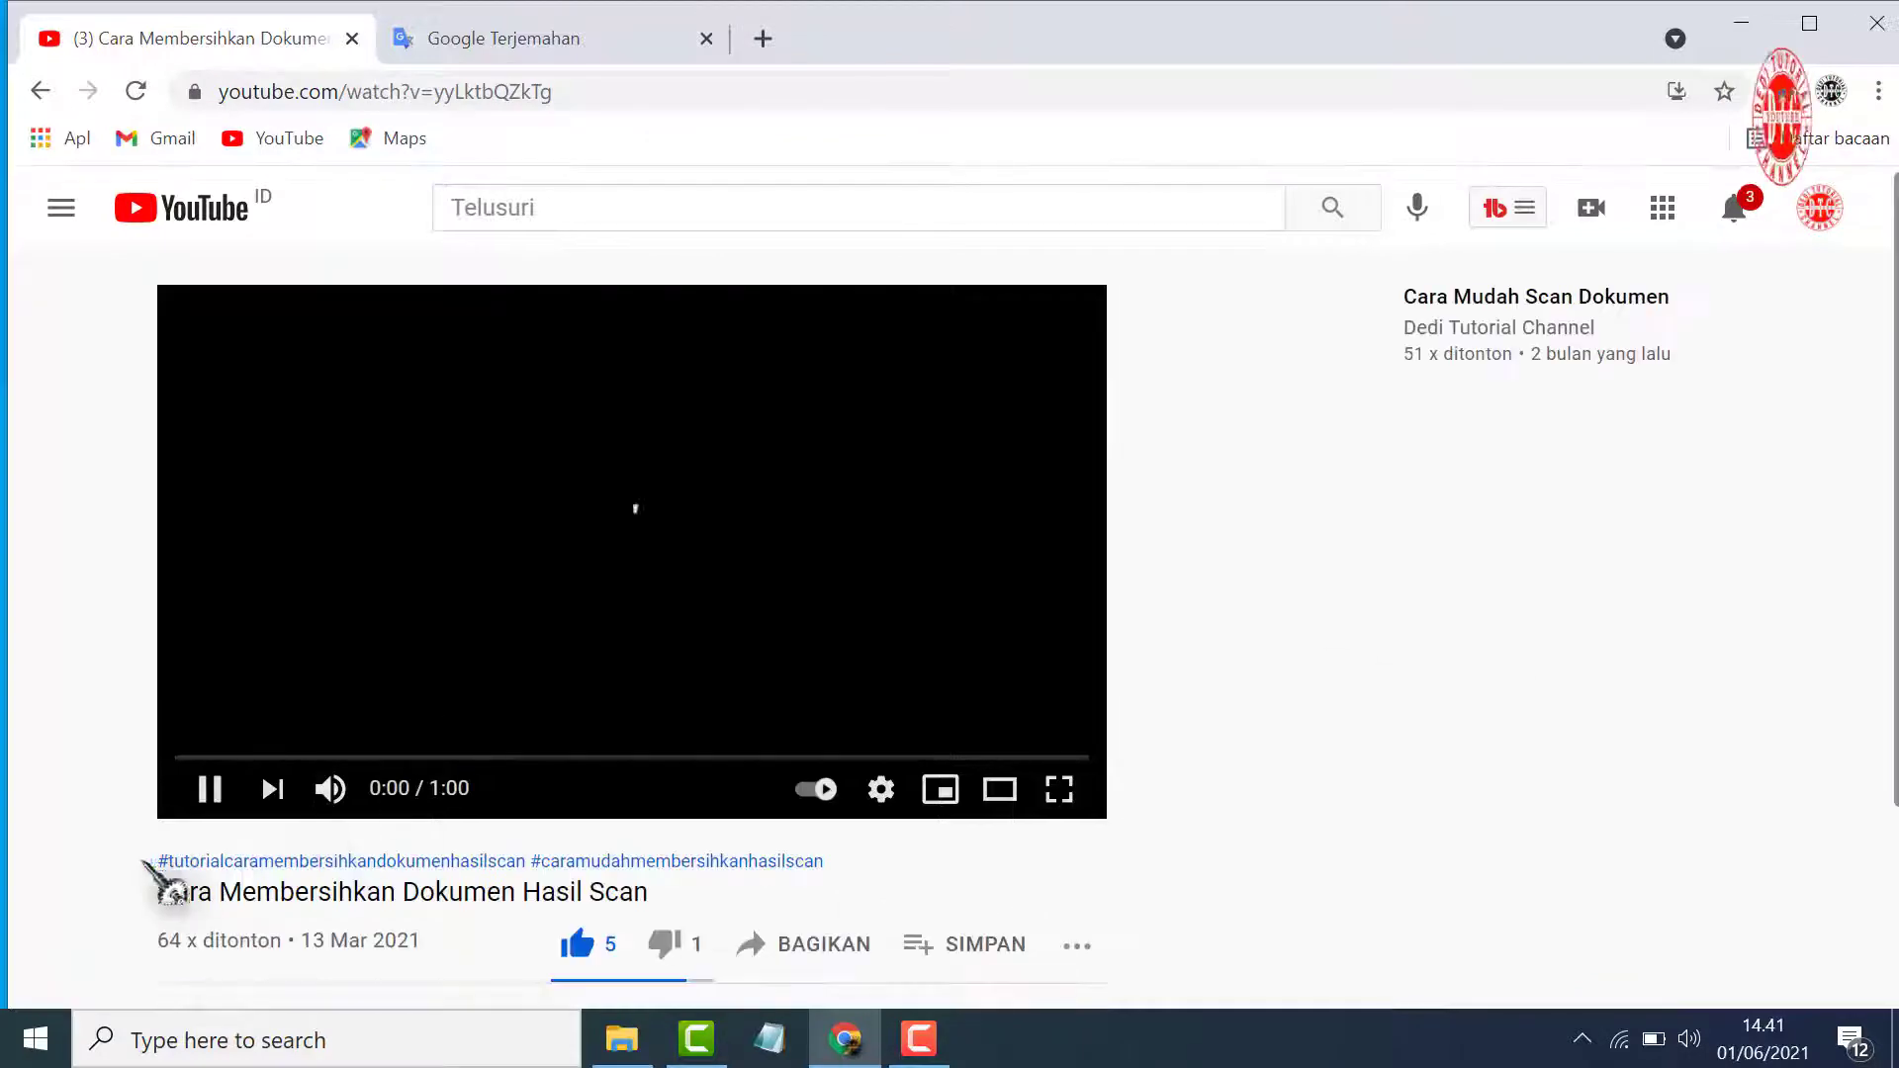
# Select the video's URL and open downsub.com in a new tab
pyautogui.click(586, 95)
pyautogui.hotkey('ctrl', 'c')
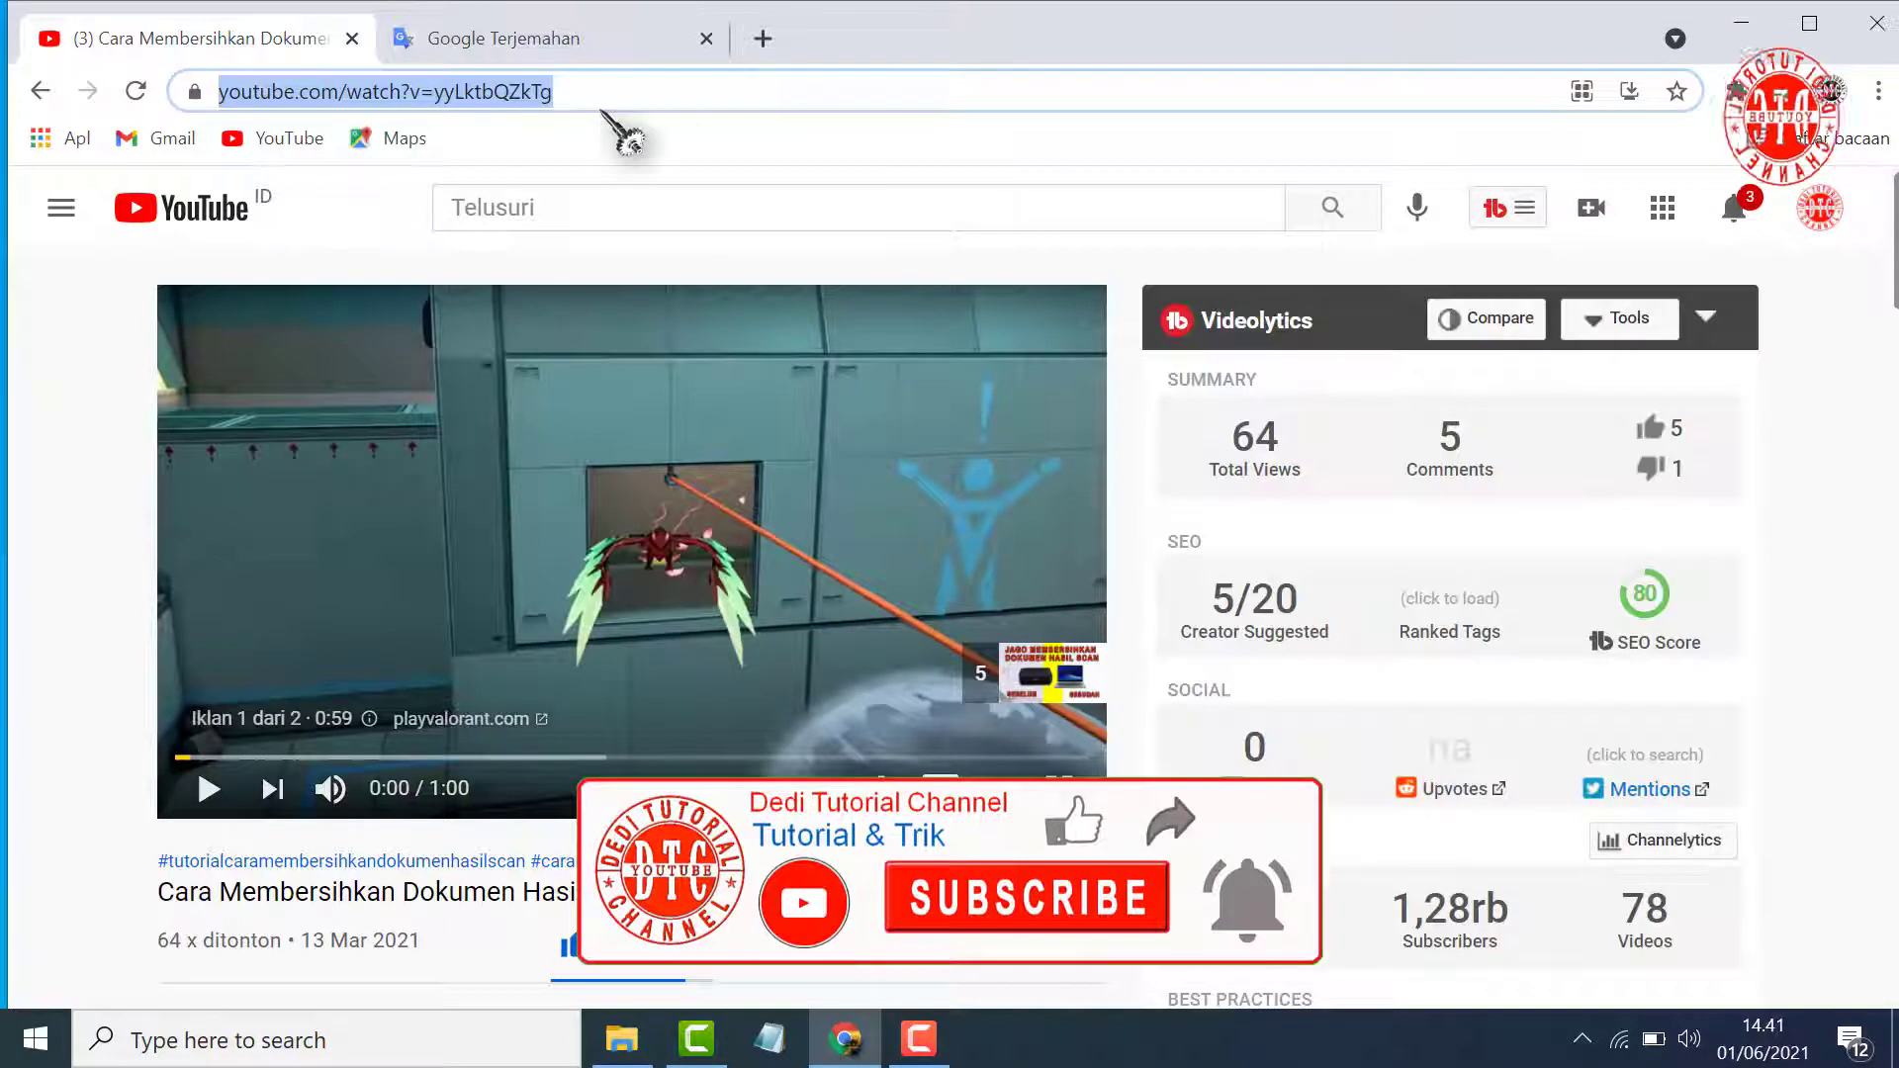
pyautogui.click(762, 39)
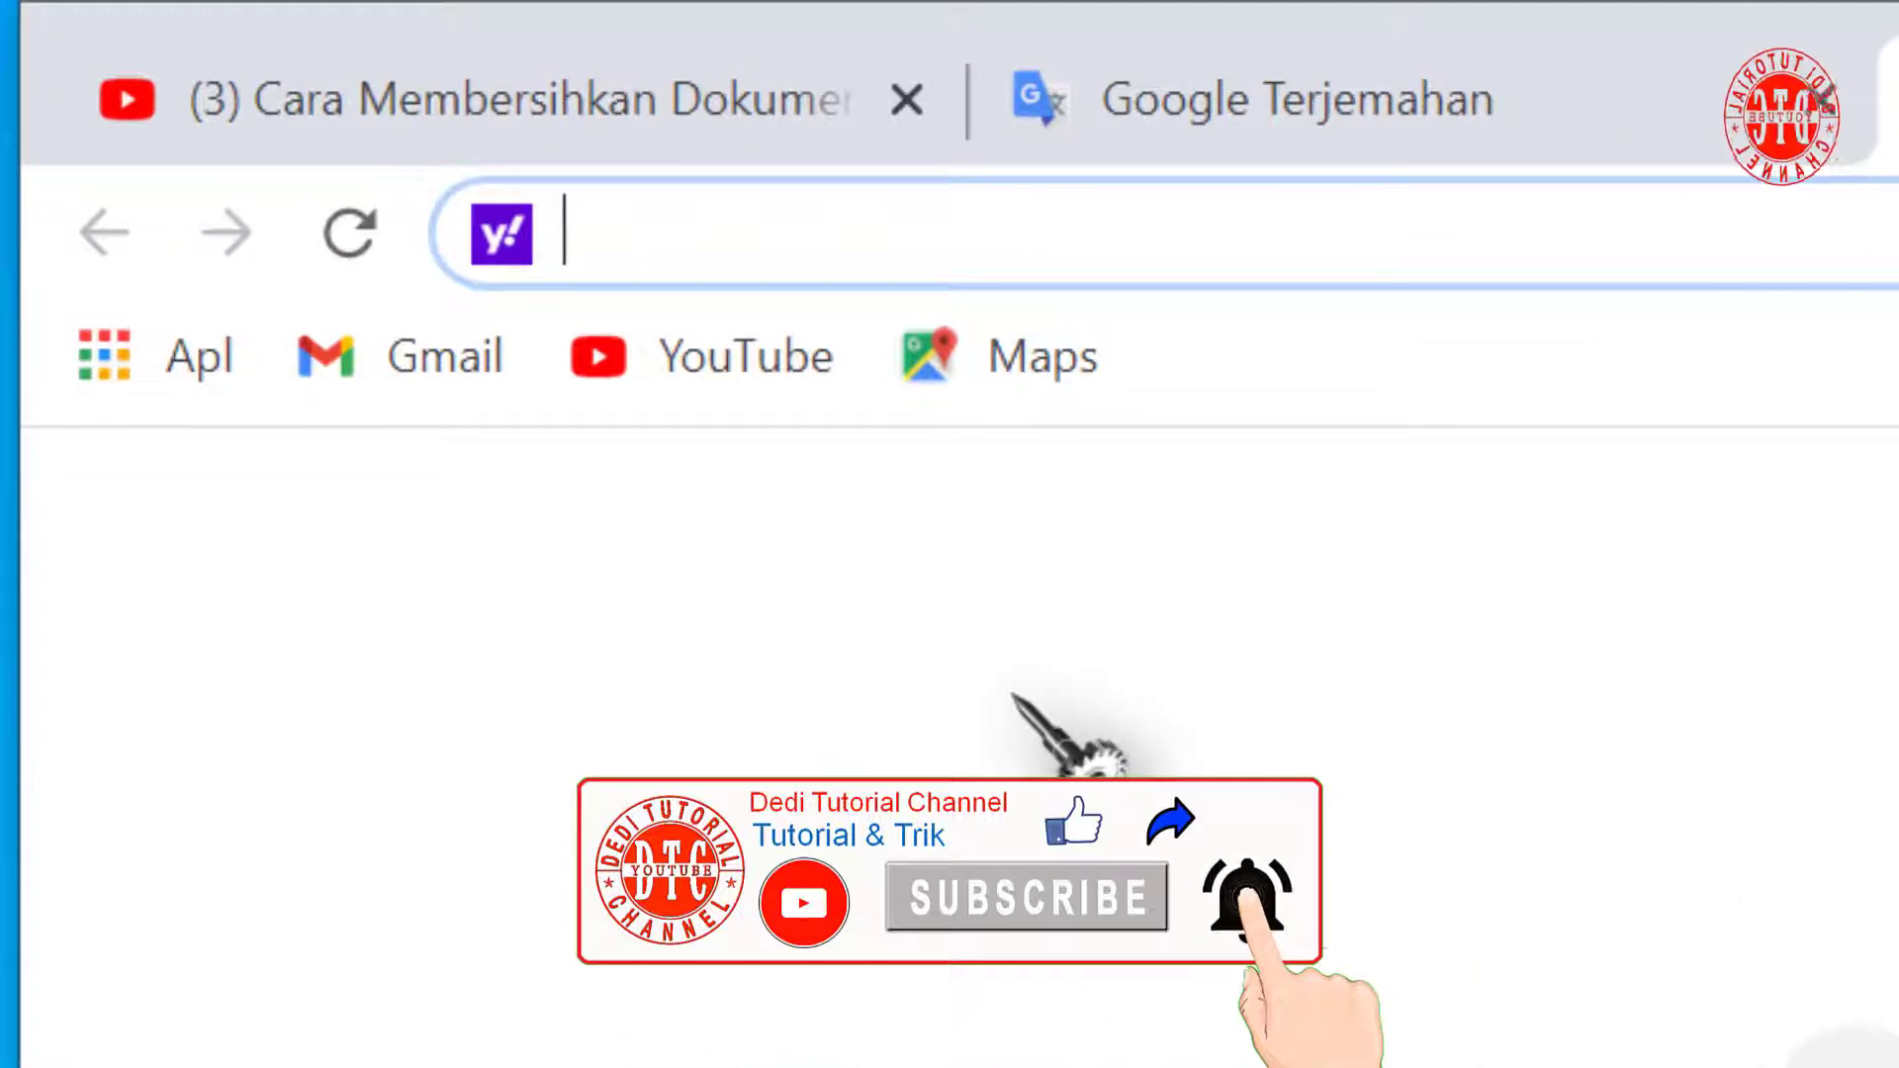
pyautogui.write('downsu')
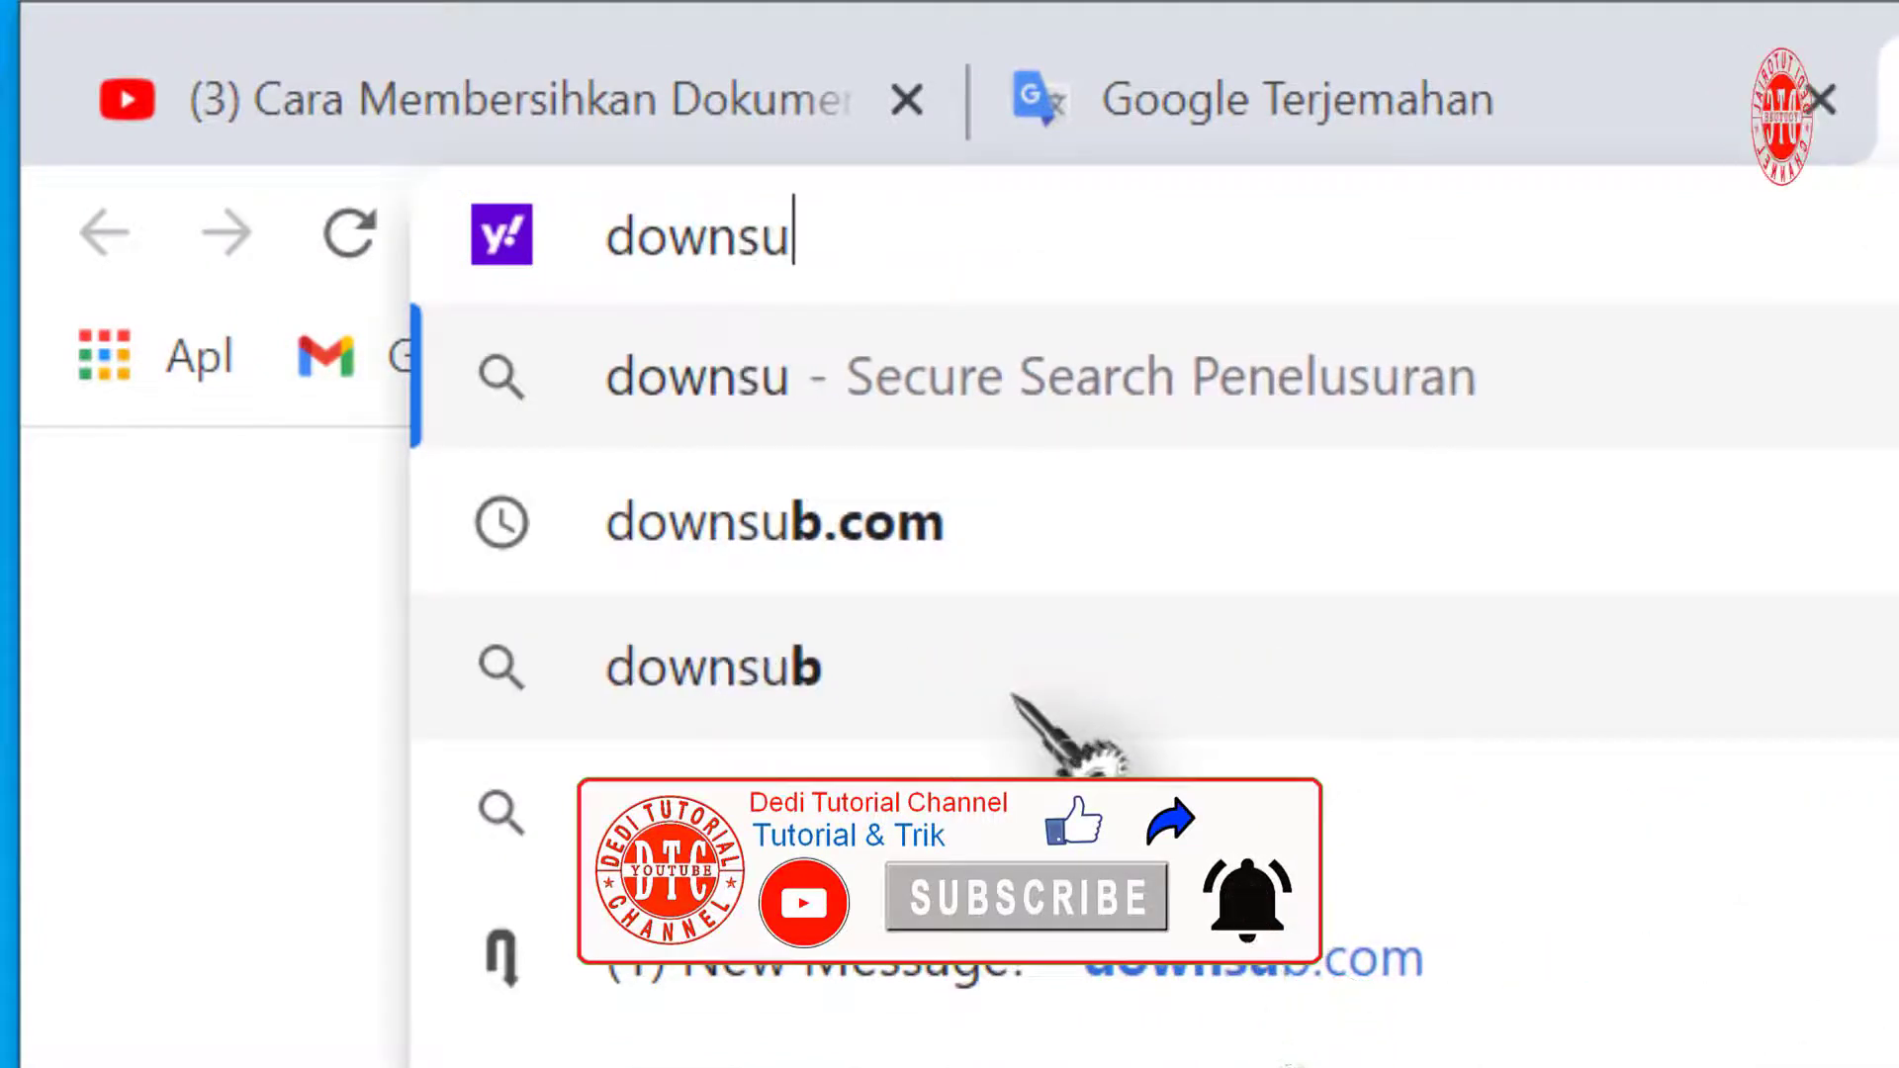
pyautogui.write('b.com')
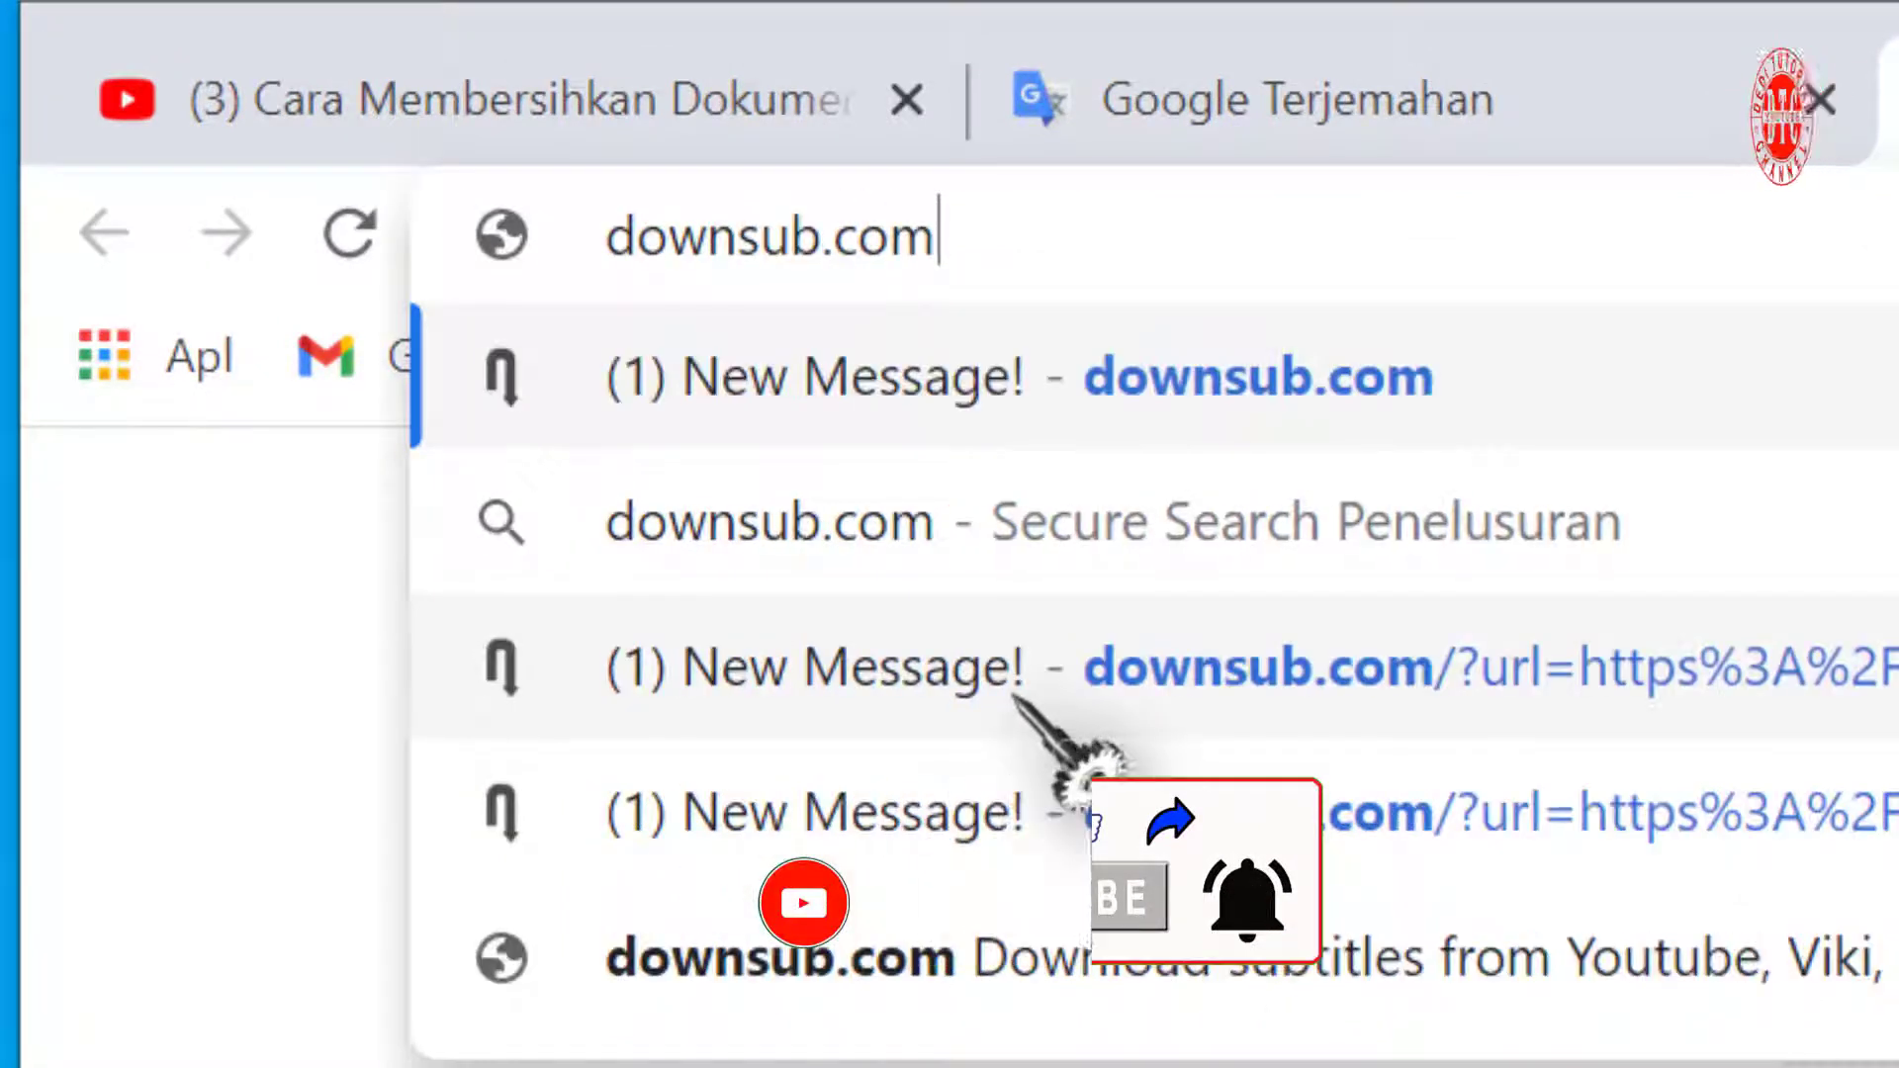
pyautogui.press('Return')
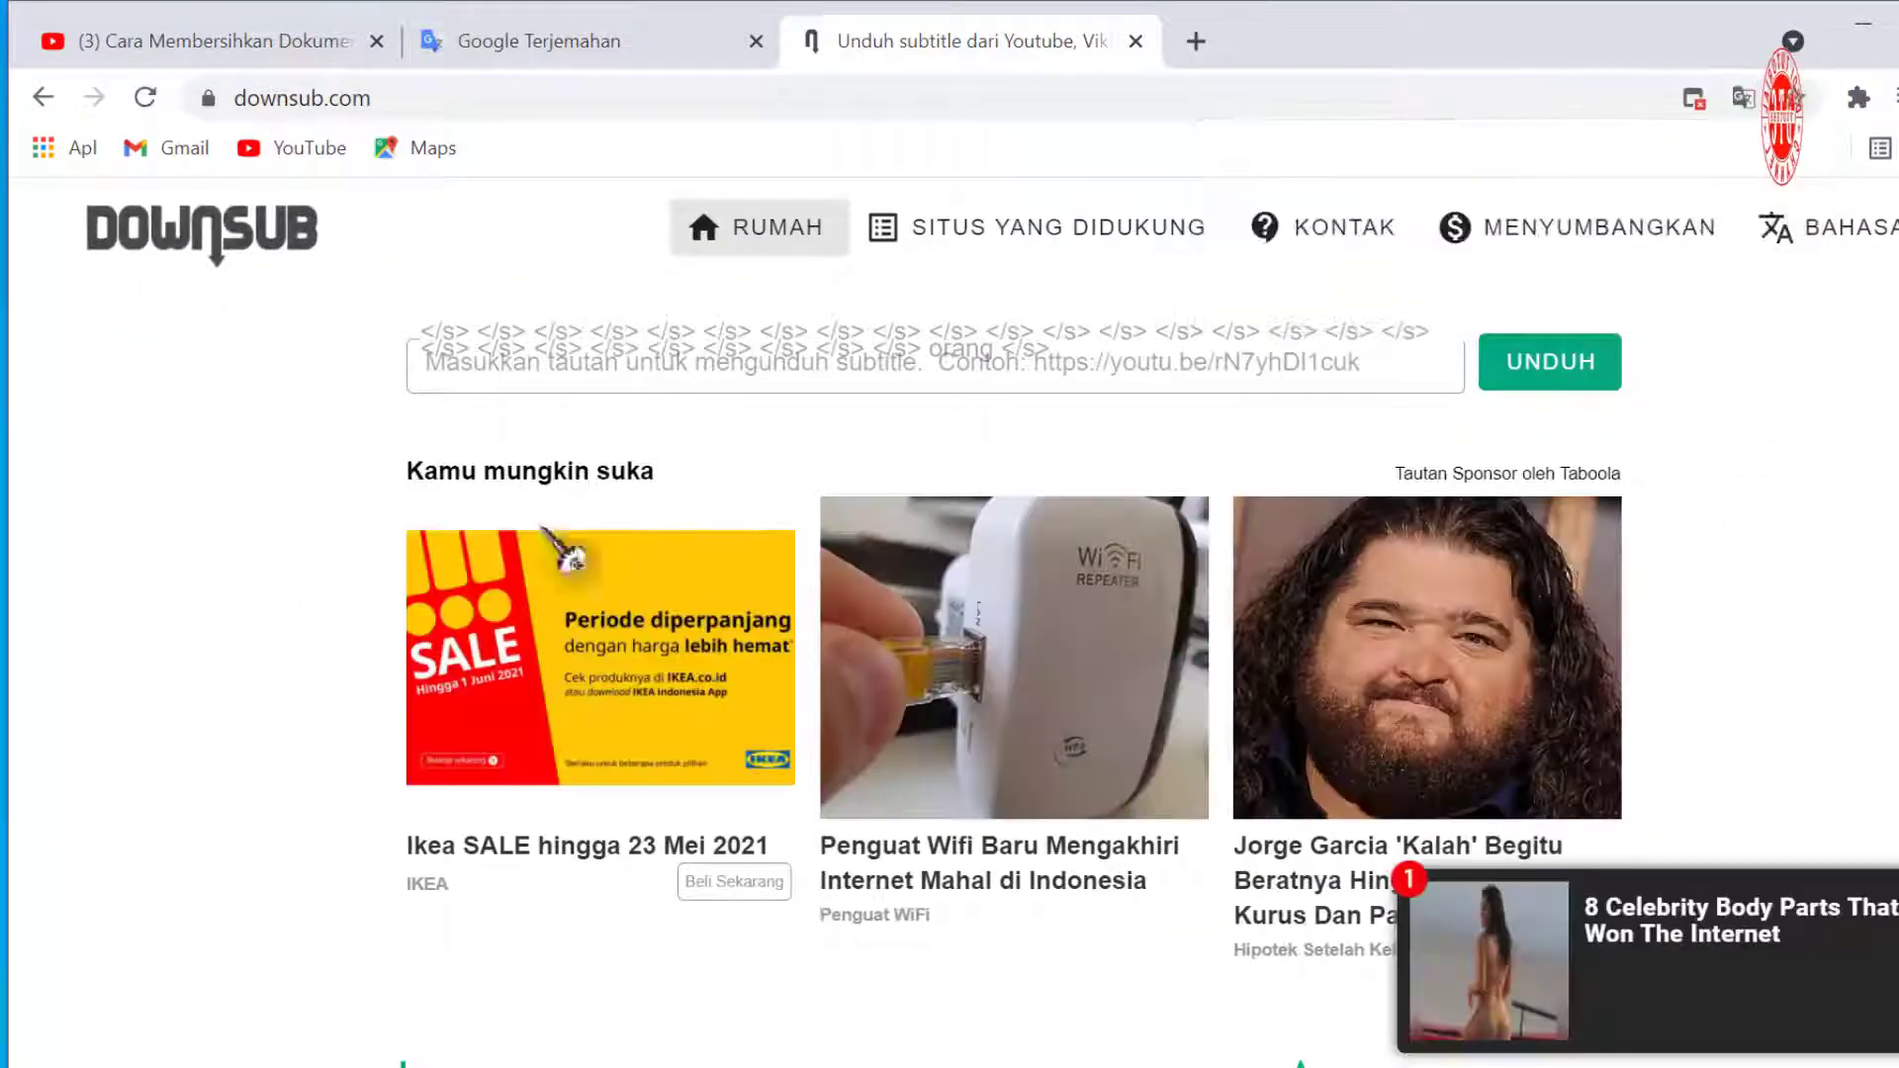
# Paste the copied video URL into DownSub and download the auto-generated Indonesian subtitles in SRT format
pyautogui.click(426, 363)
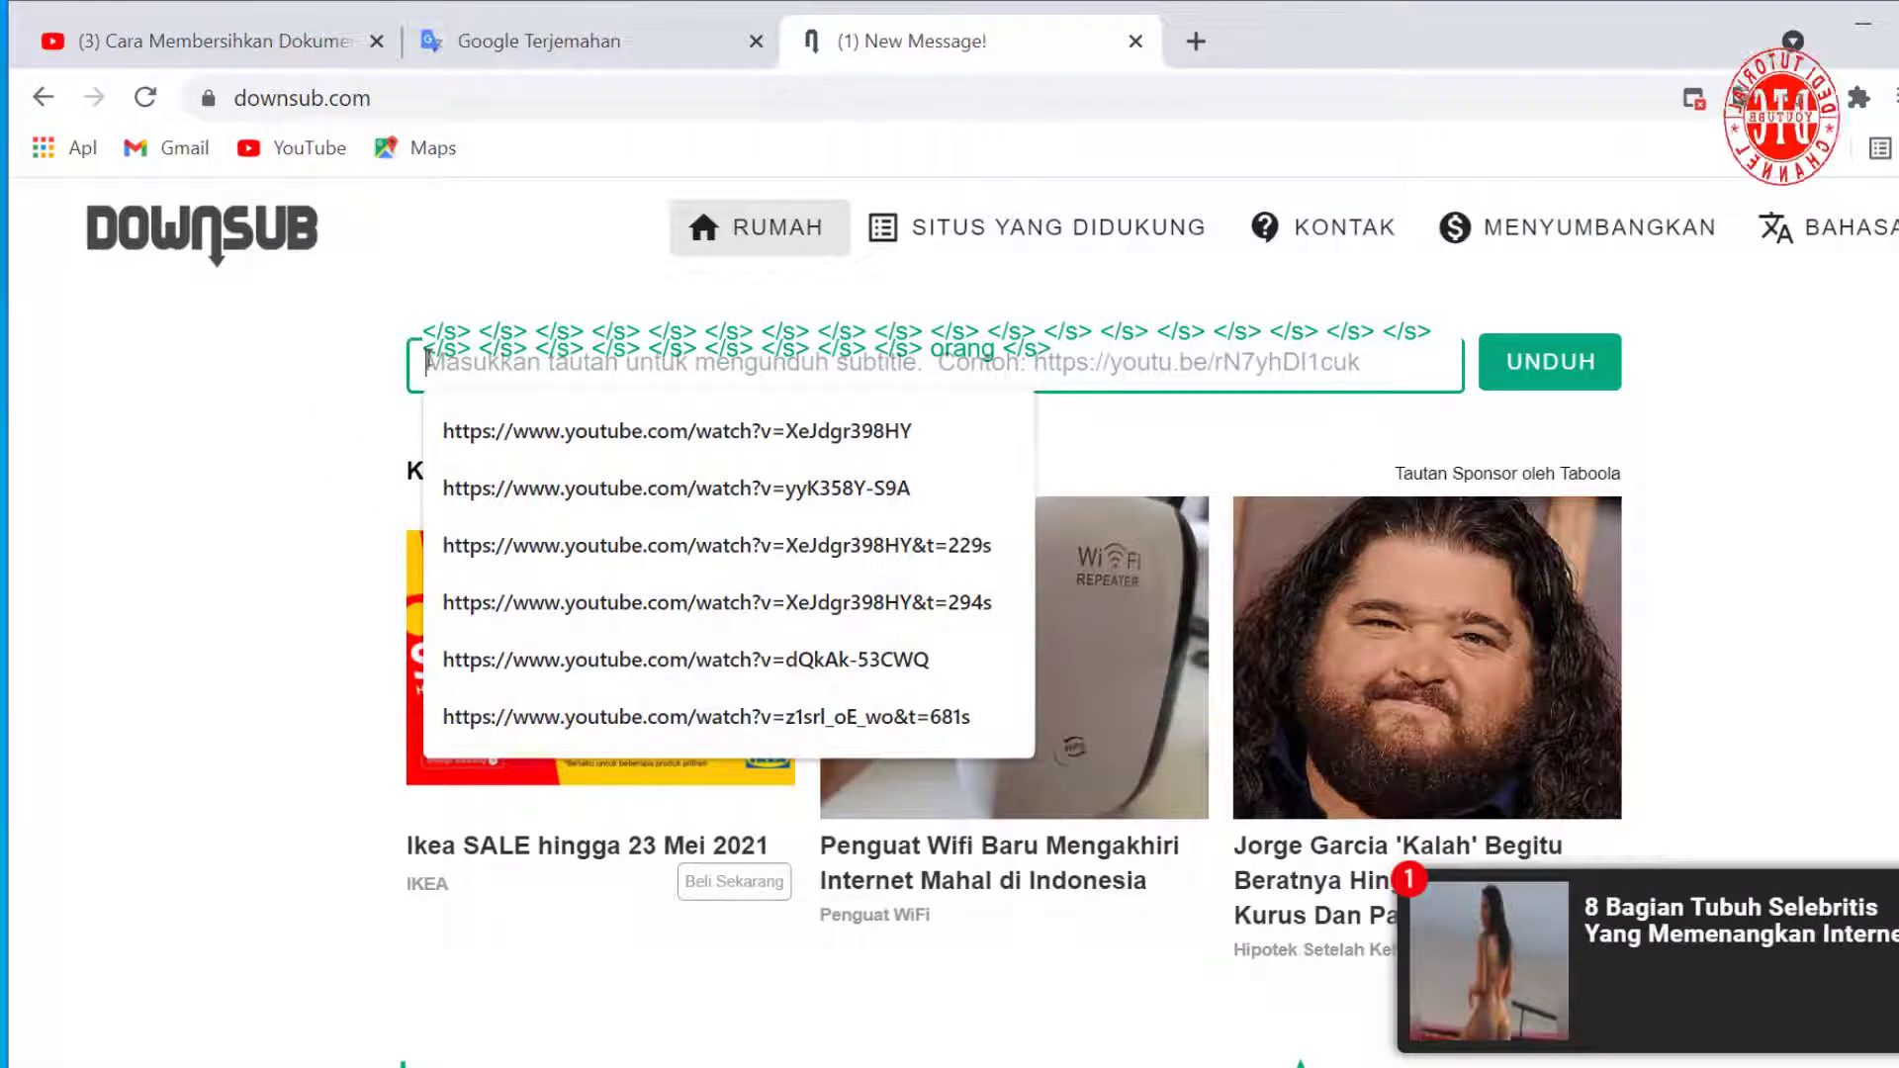
pyautogui.rightClick(426, 363)
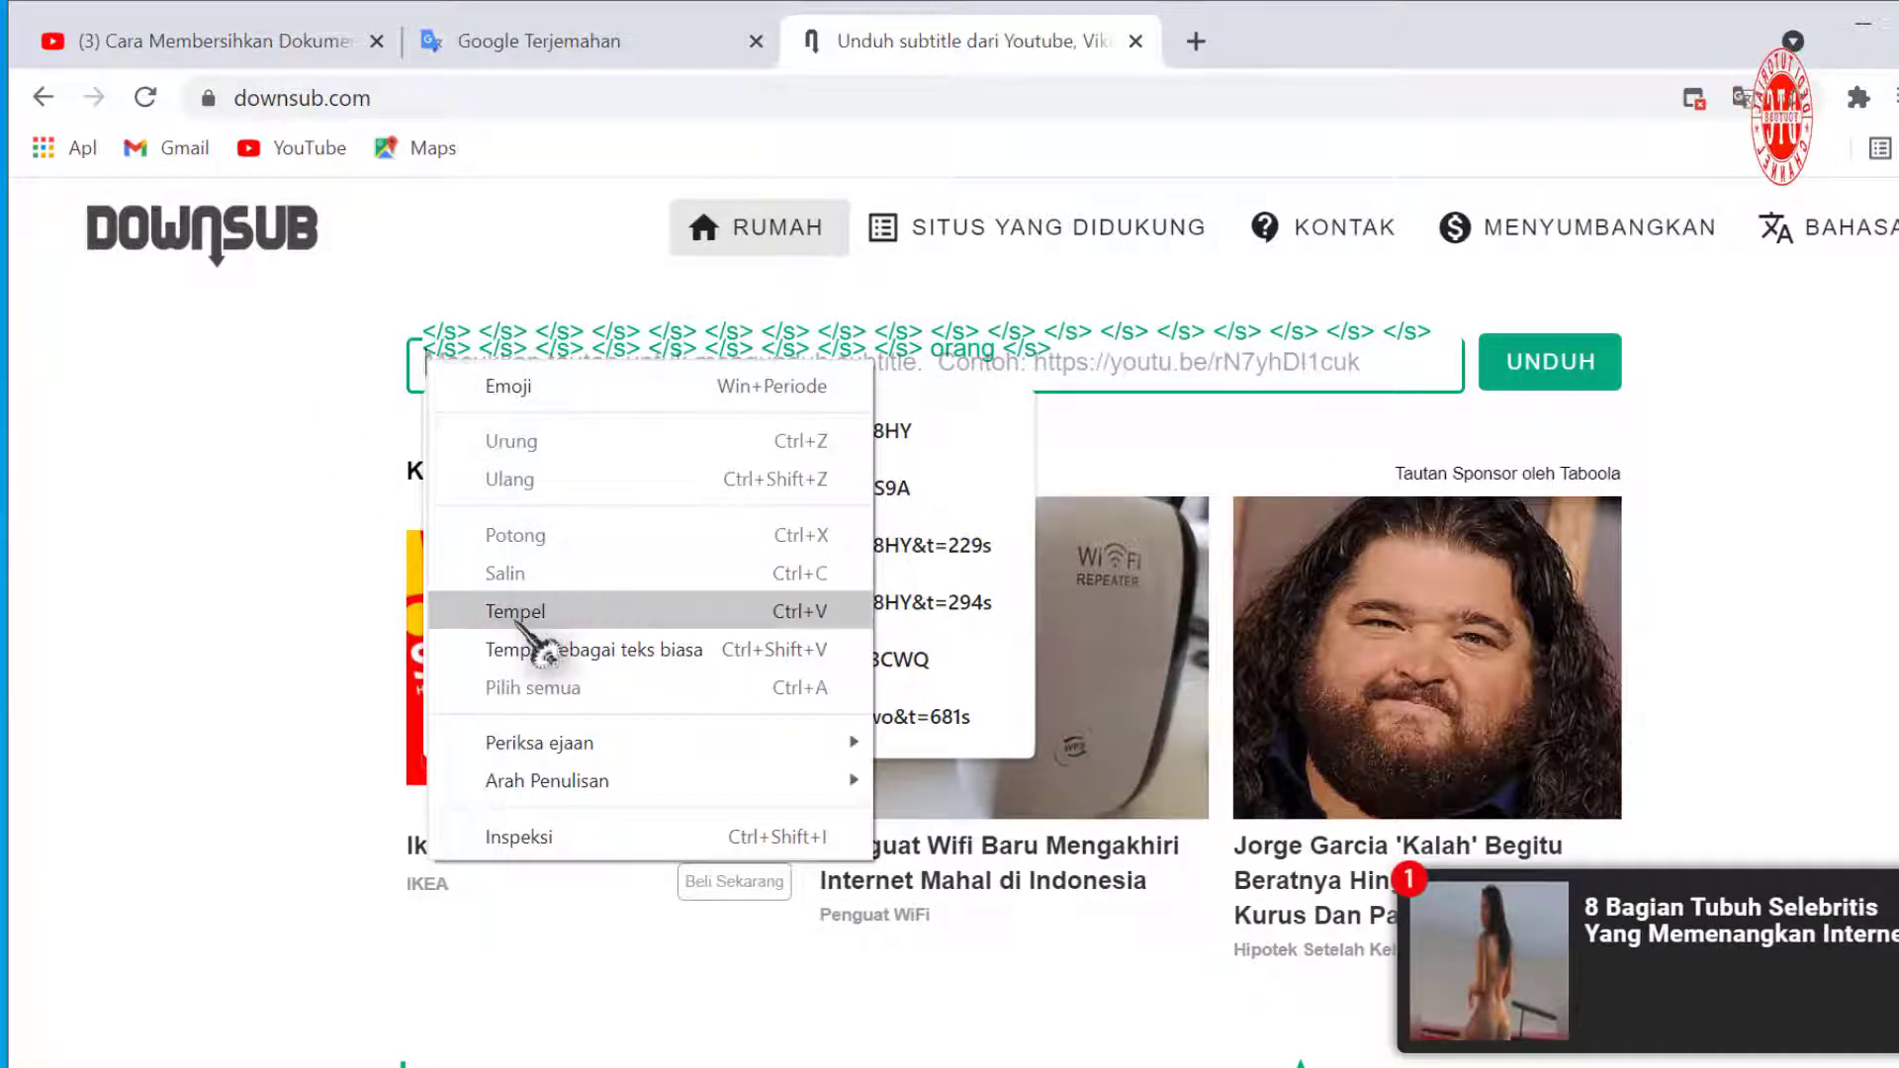
pyautogui.click(455, 613)
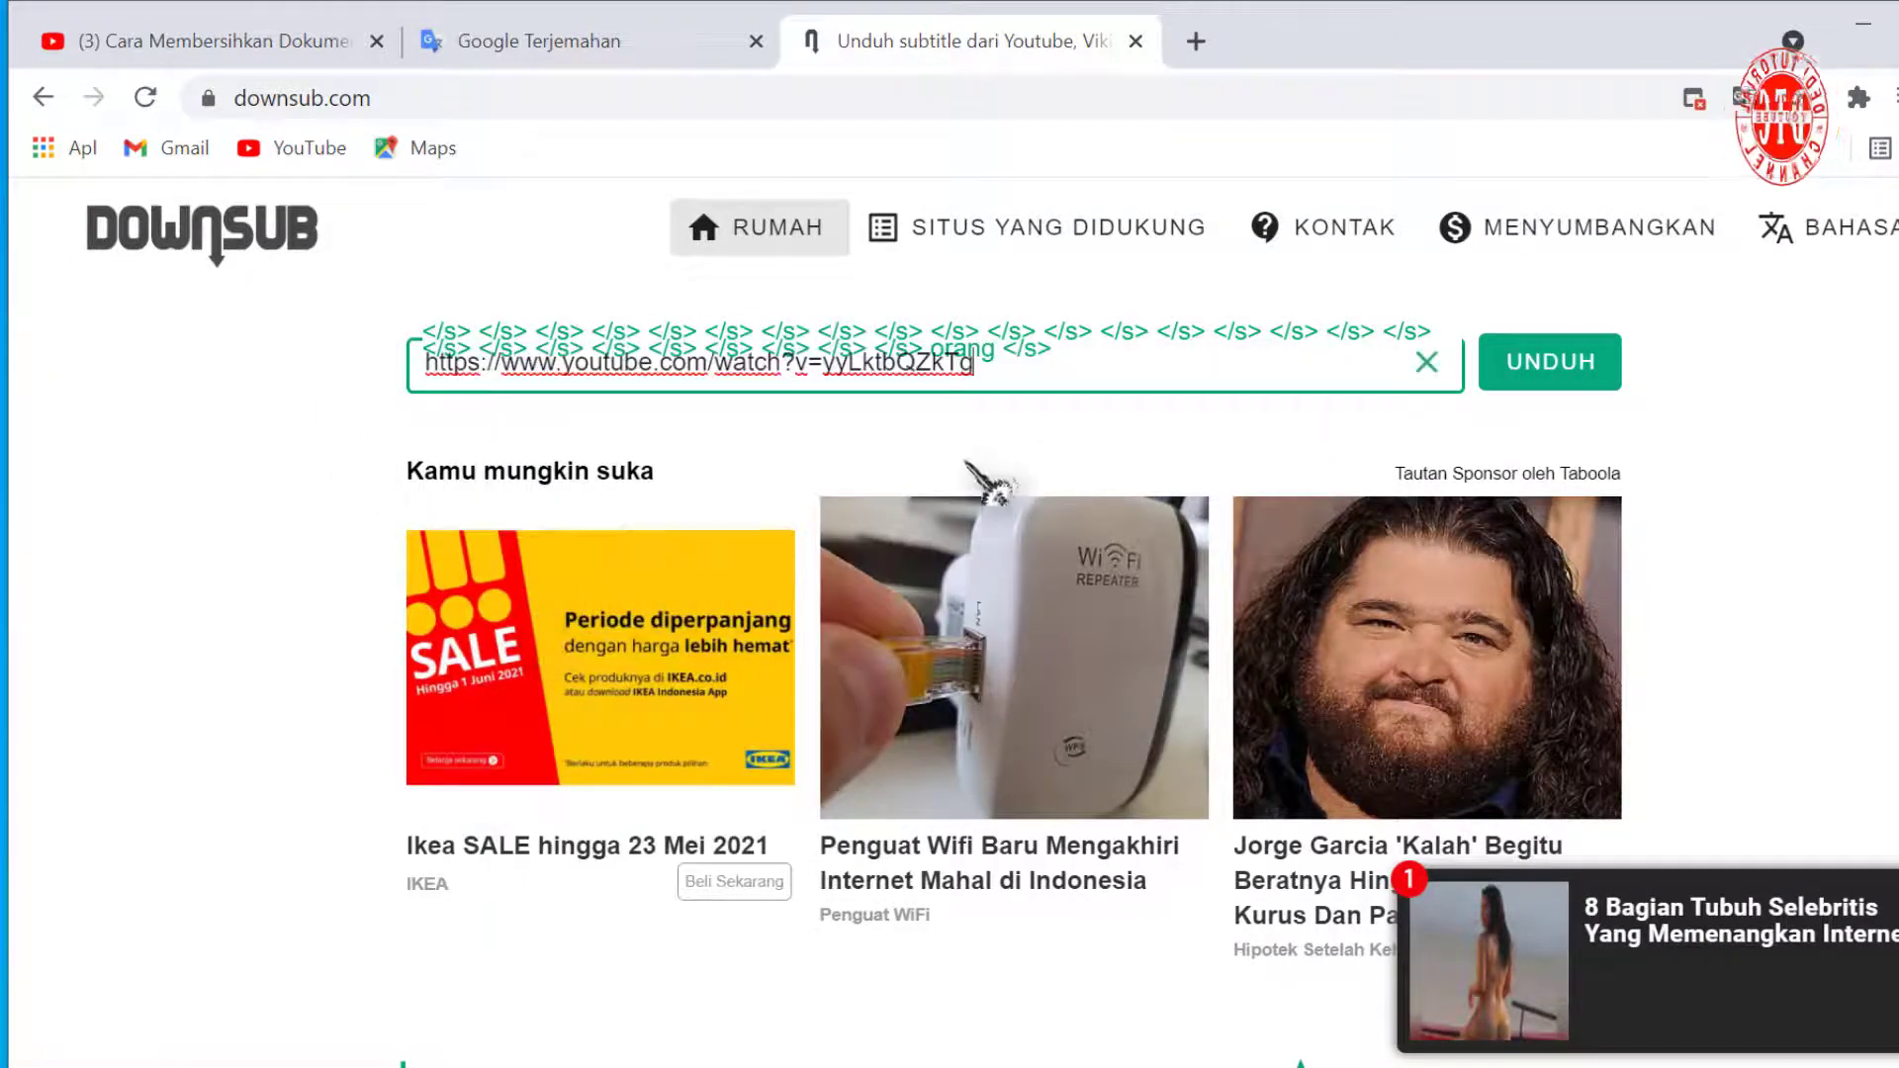
pyautogui.click(1528, 381)
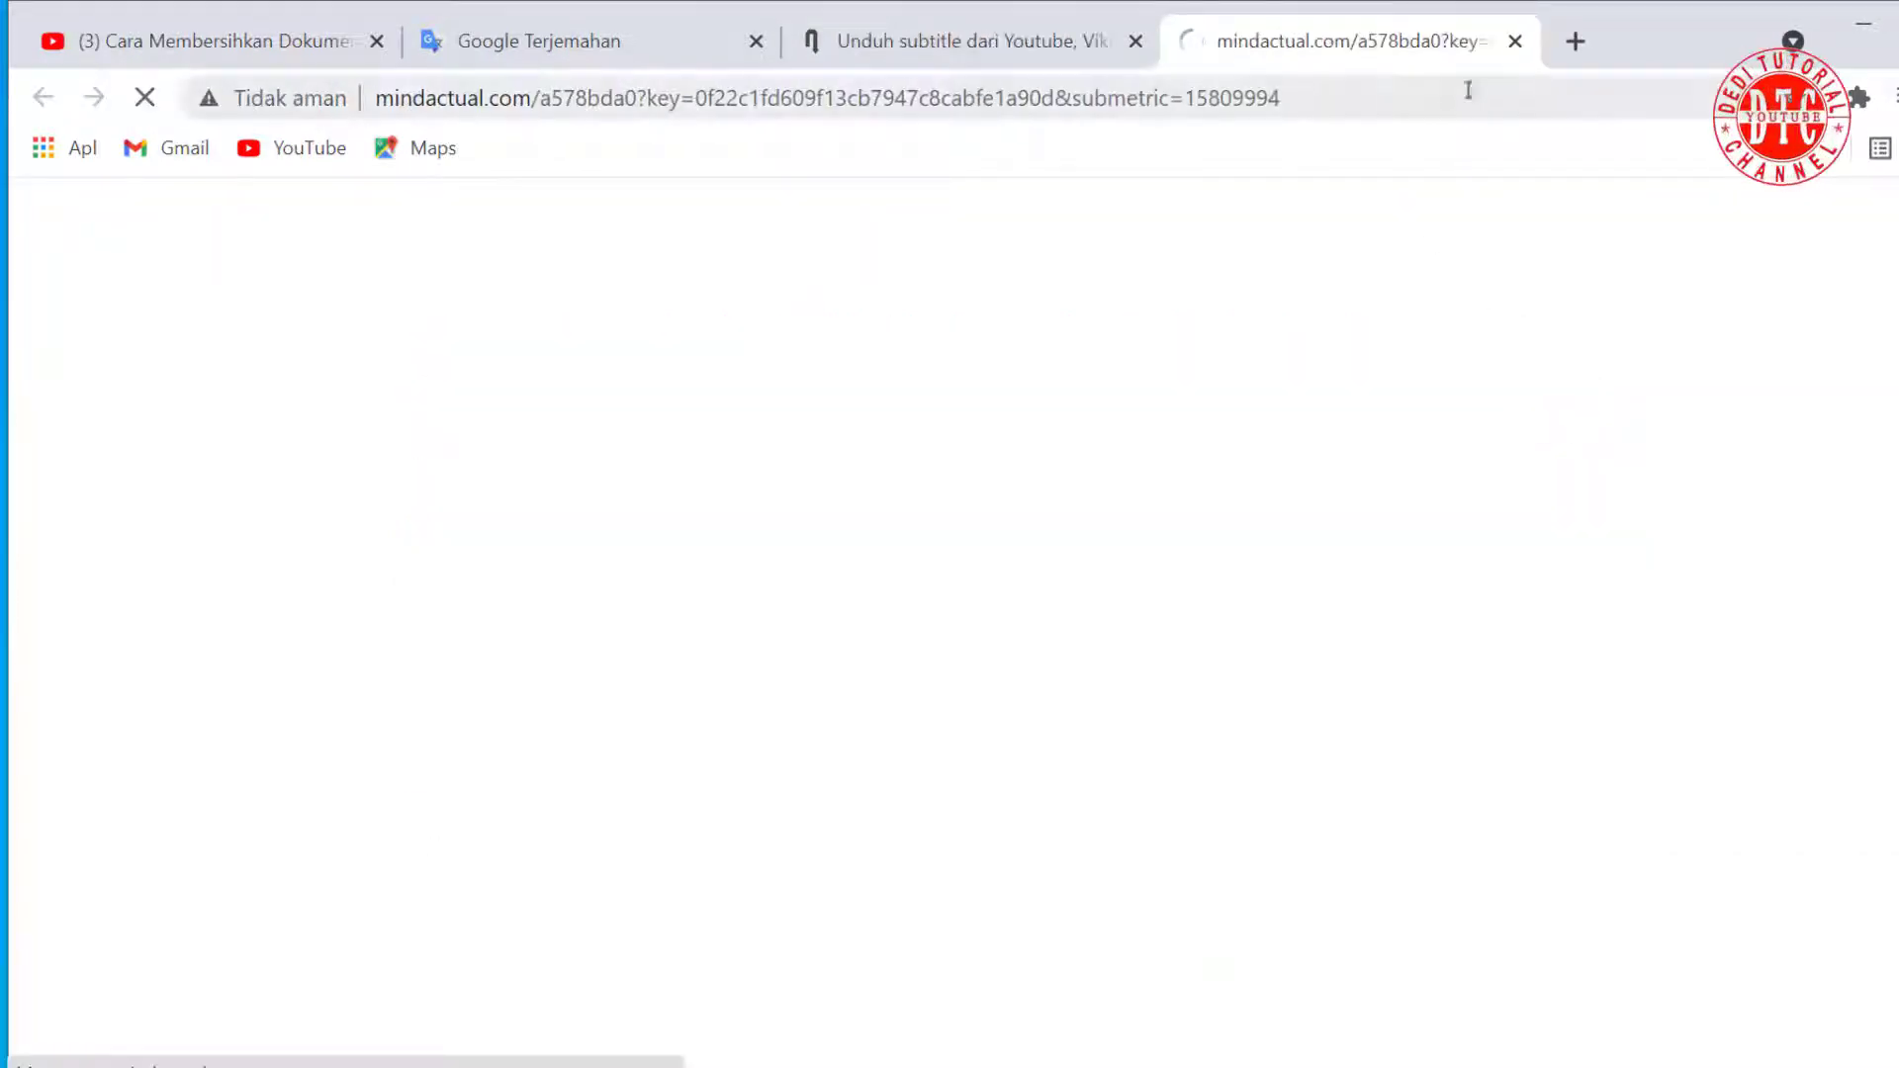
pyautogui.click(1515, 41)
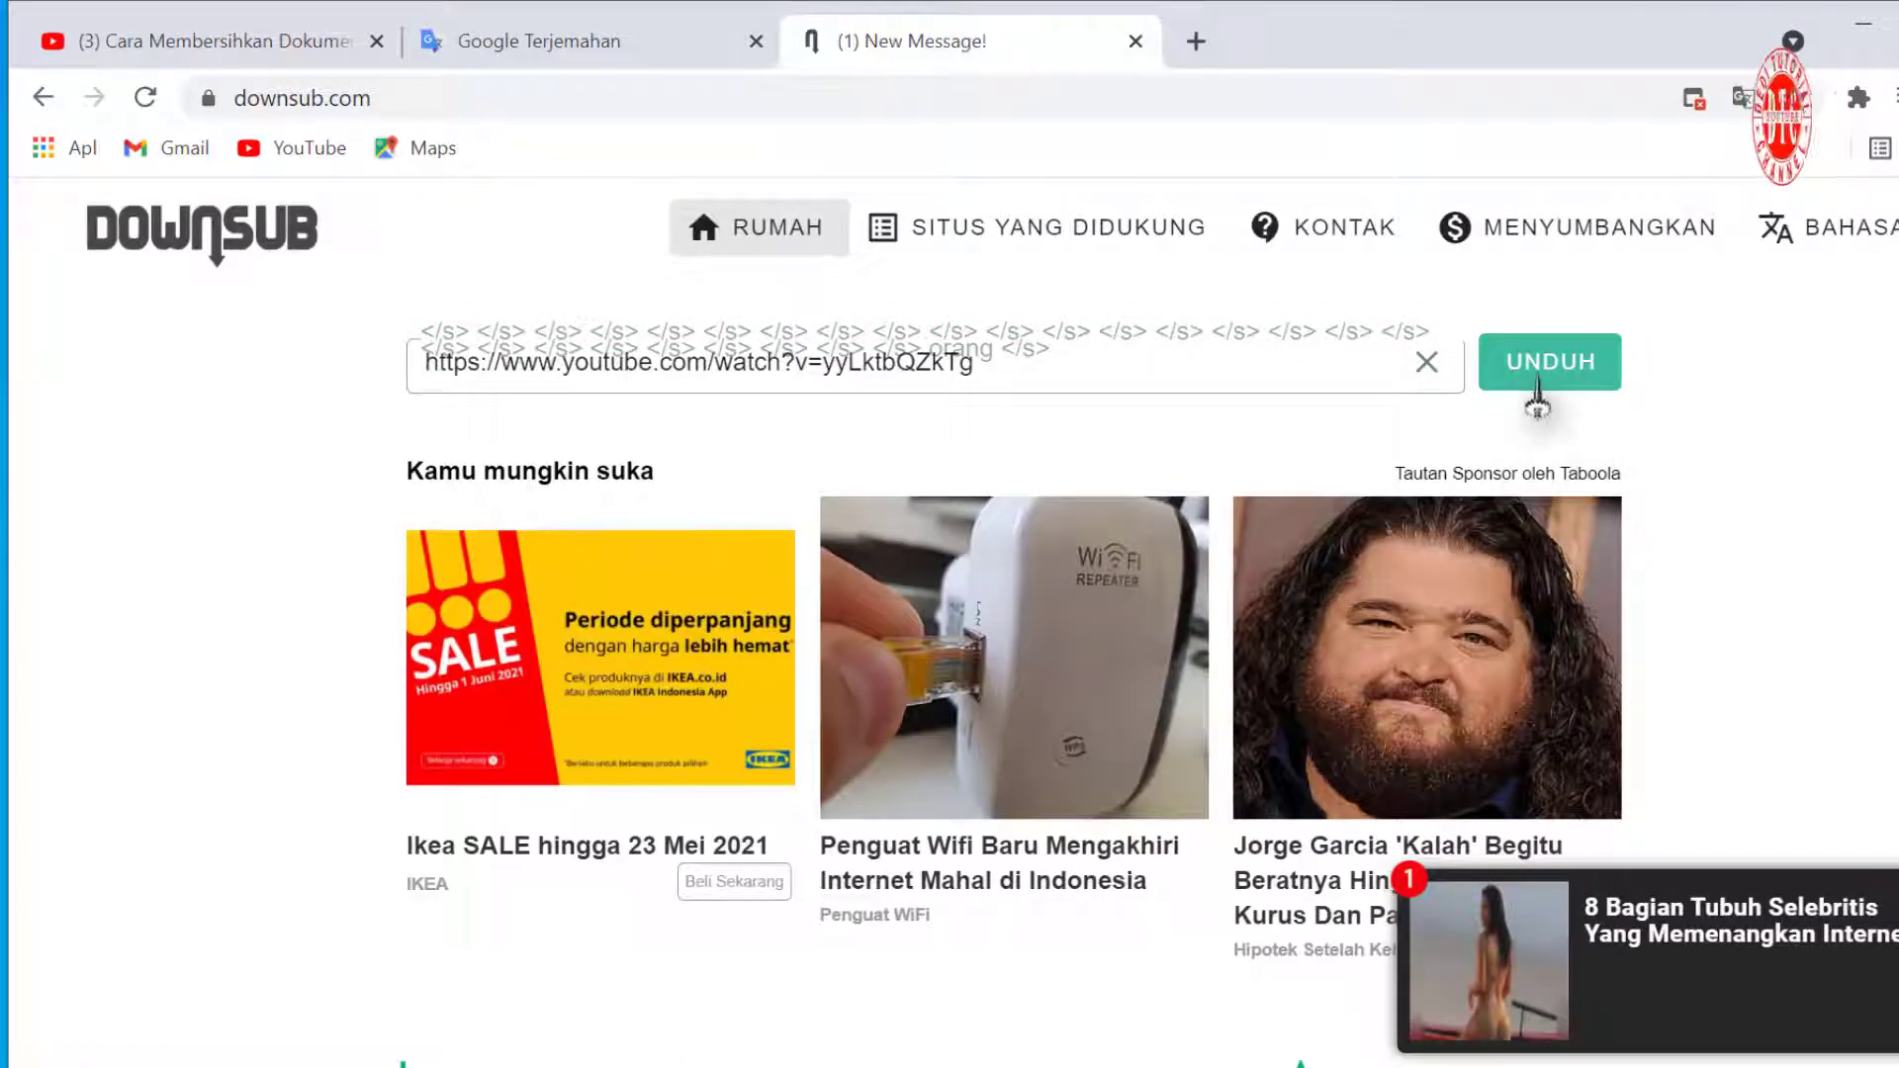
pyautogui.click(1537, 383)
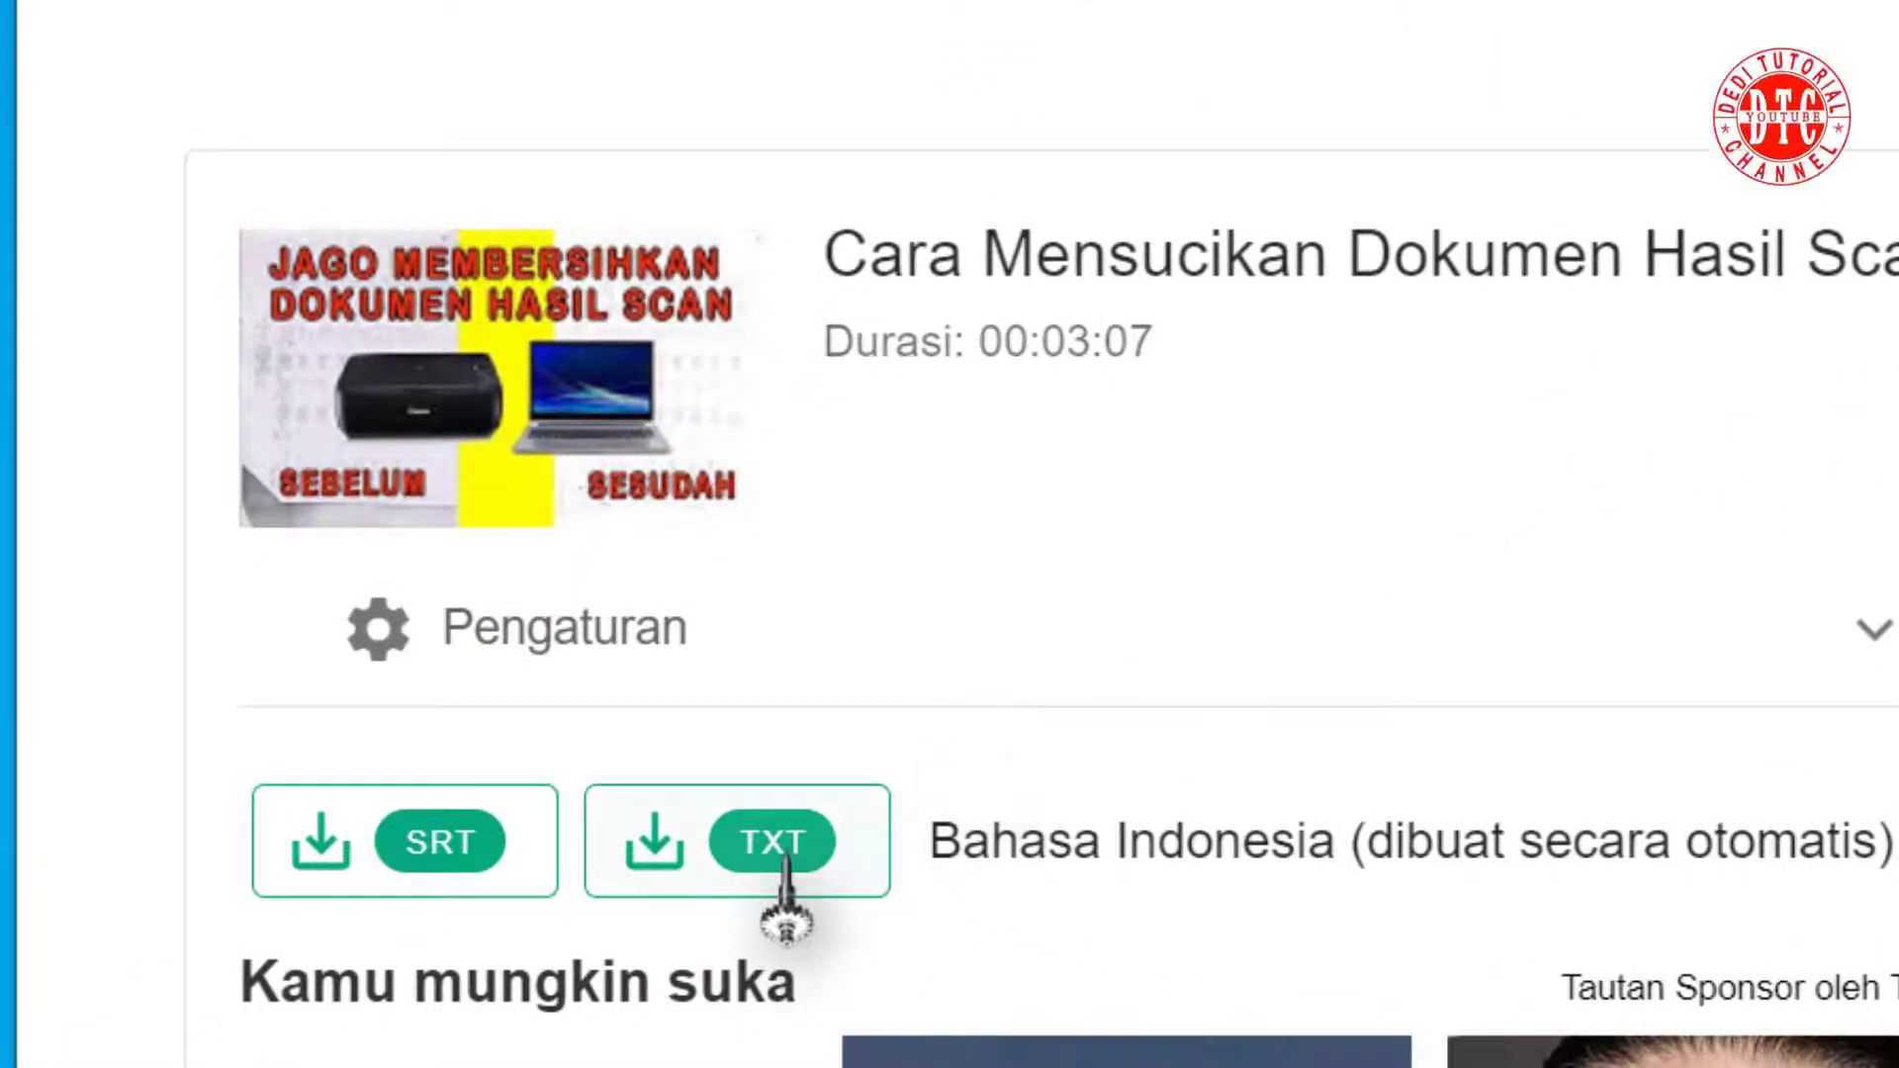
pyautogui.click(435, 862)
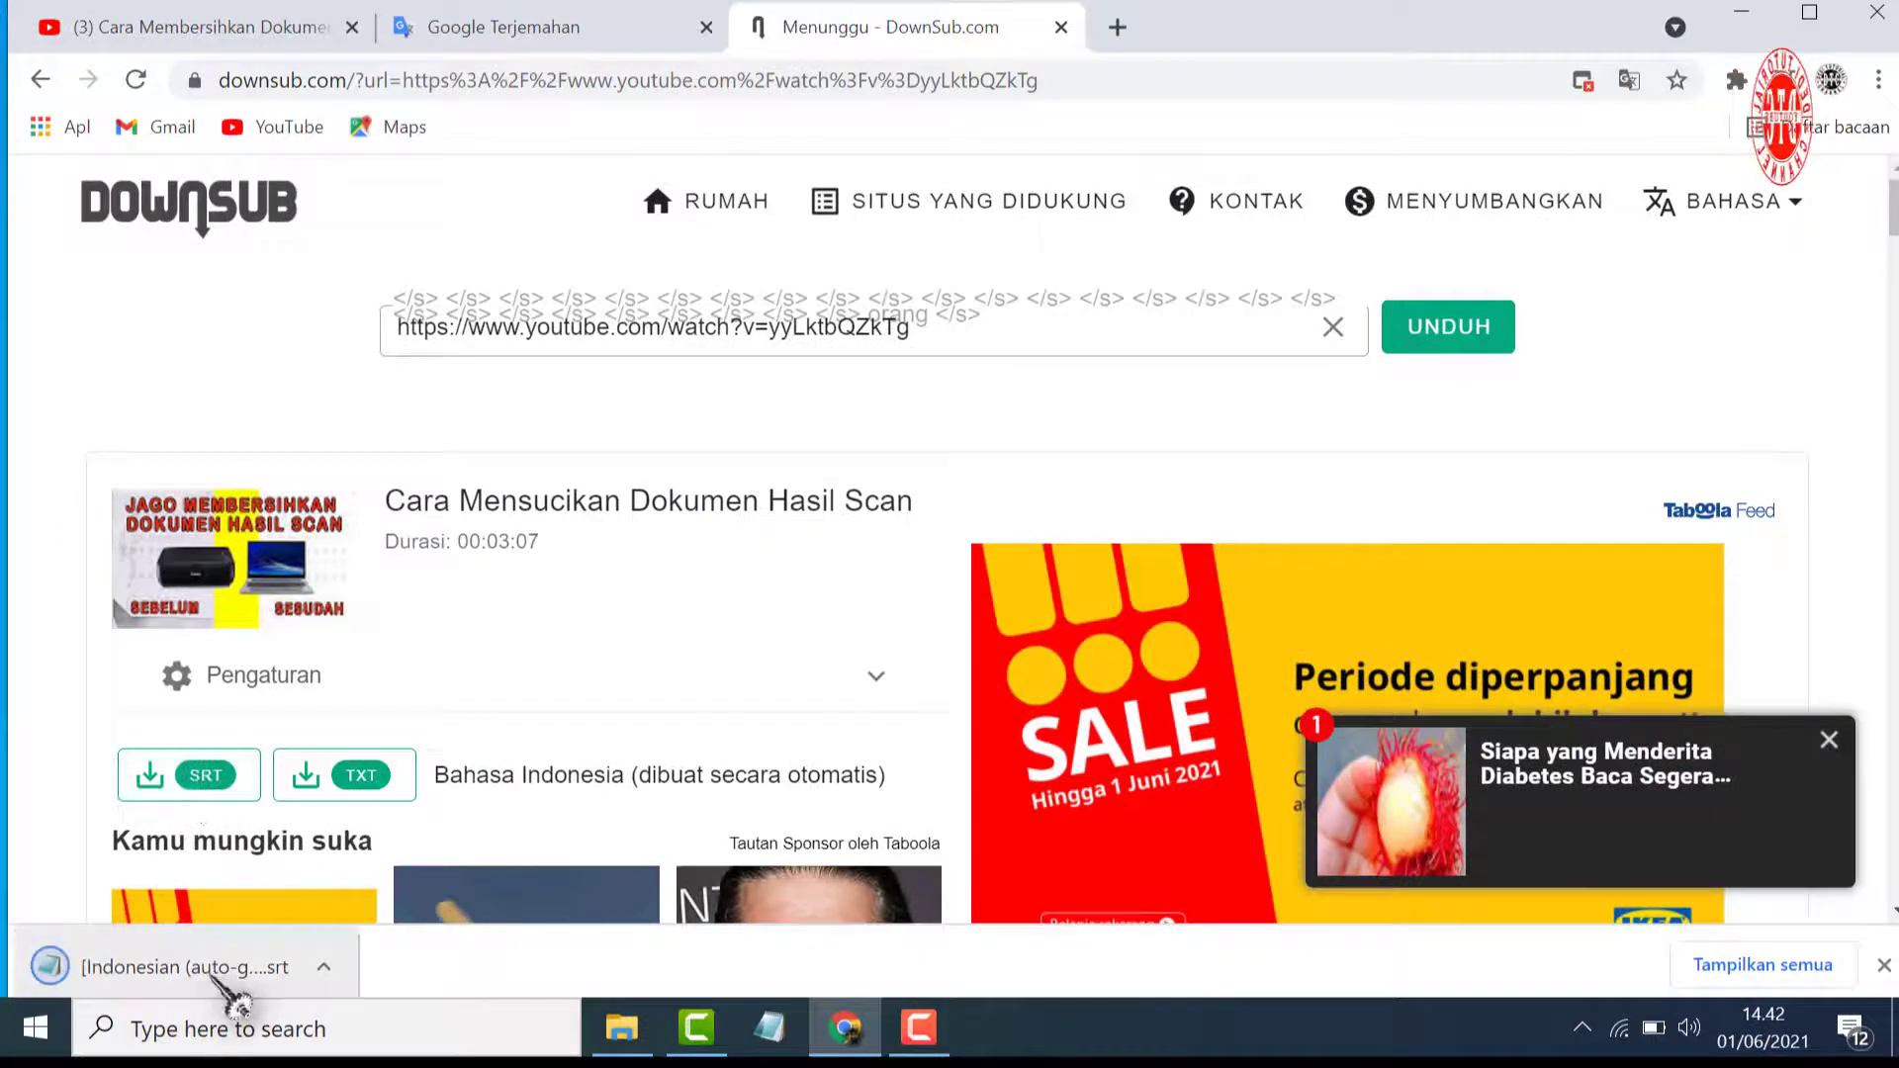
# Return to the YouTube video's tab and open the channel's subtitle list in YouTube Studio
pyautogui.click(158, 25)
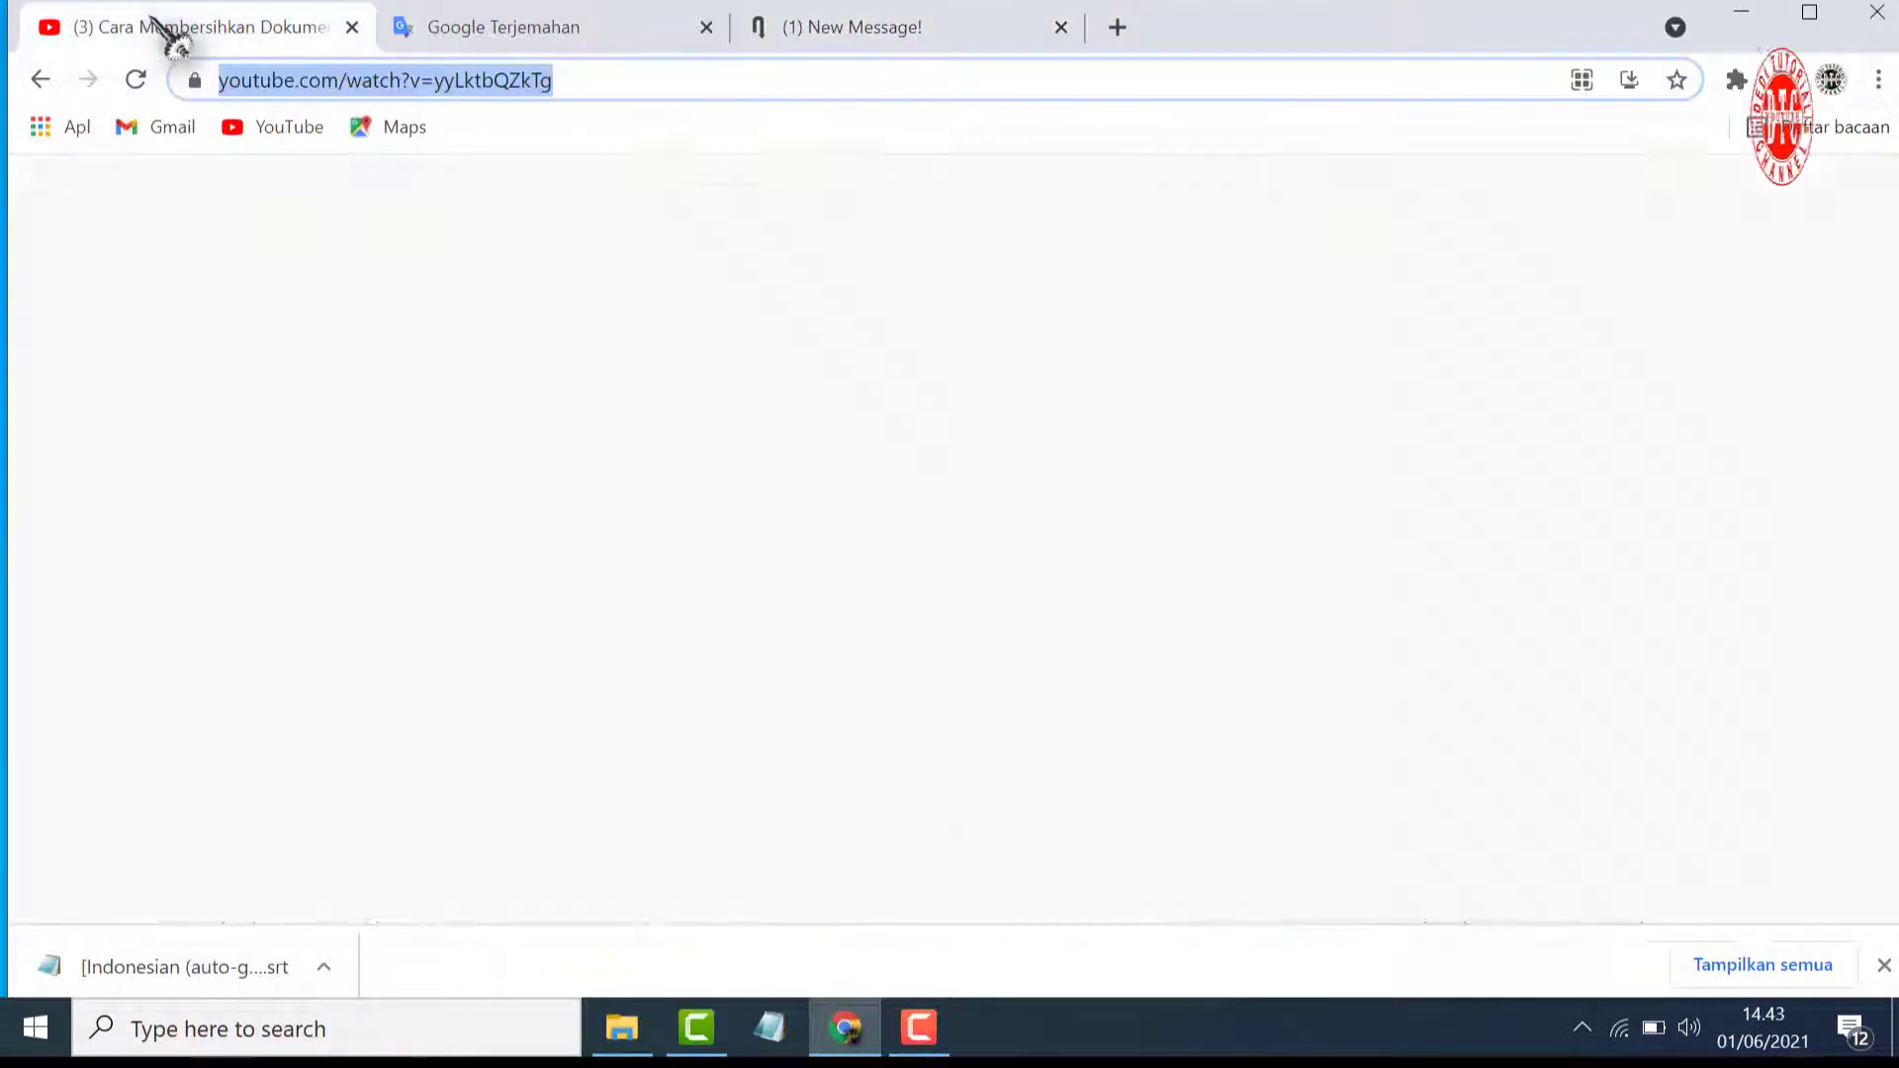
pyautogui.click(1817, 208)
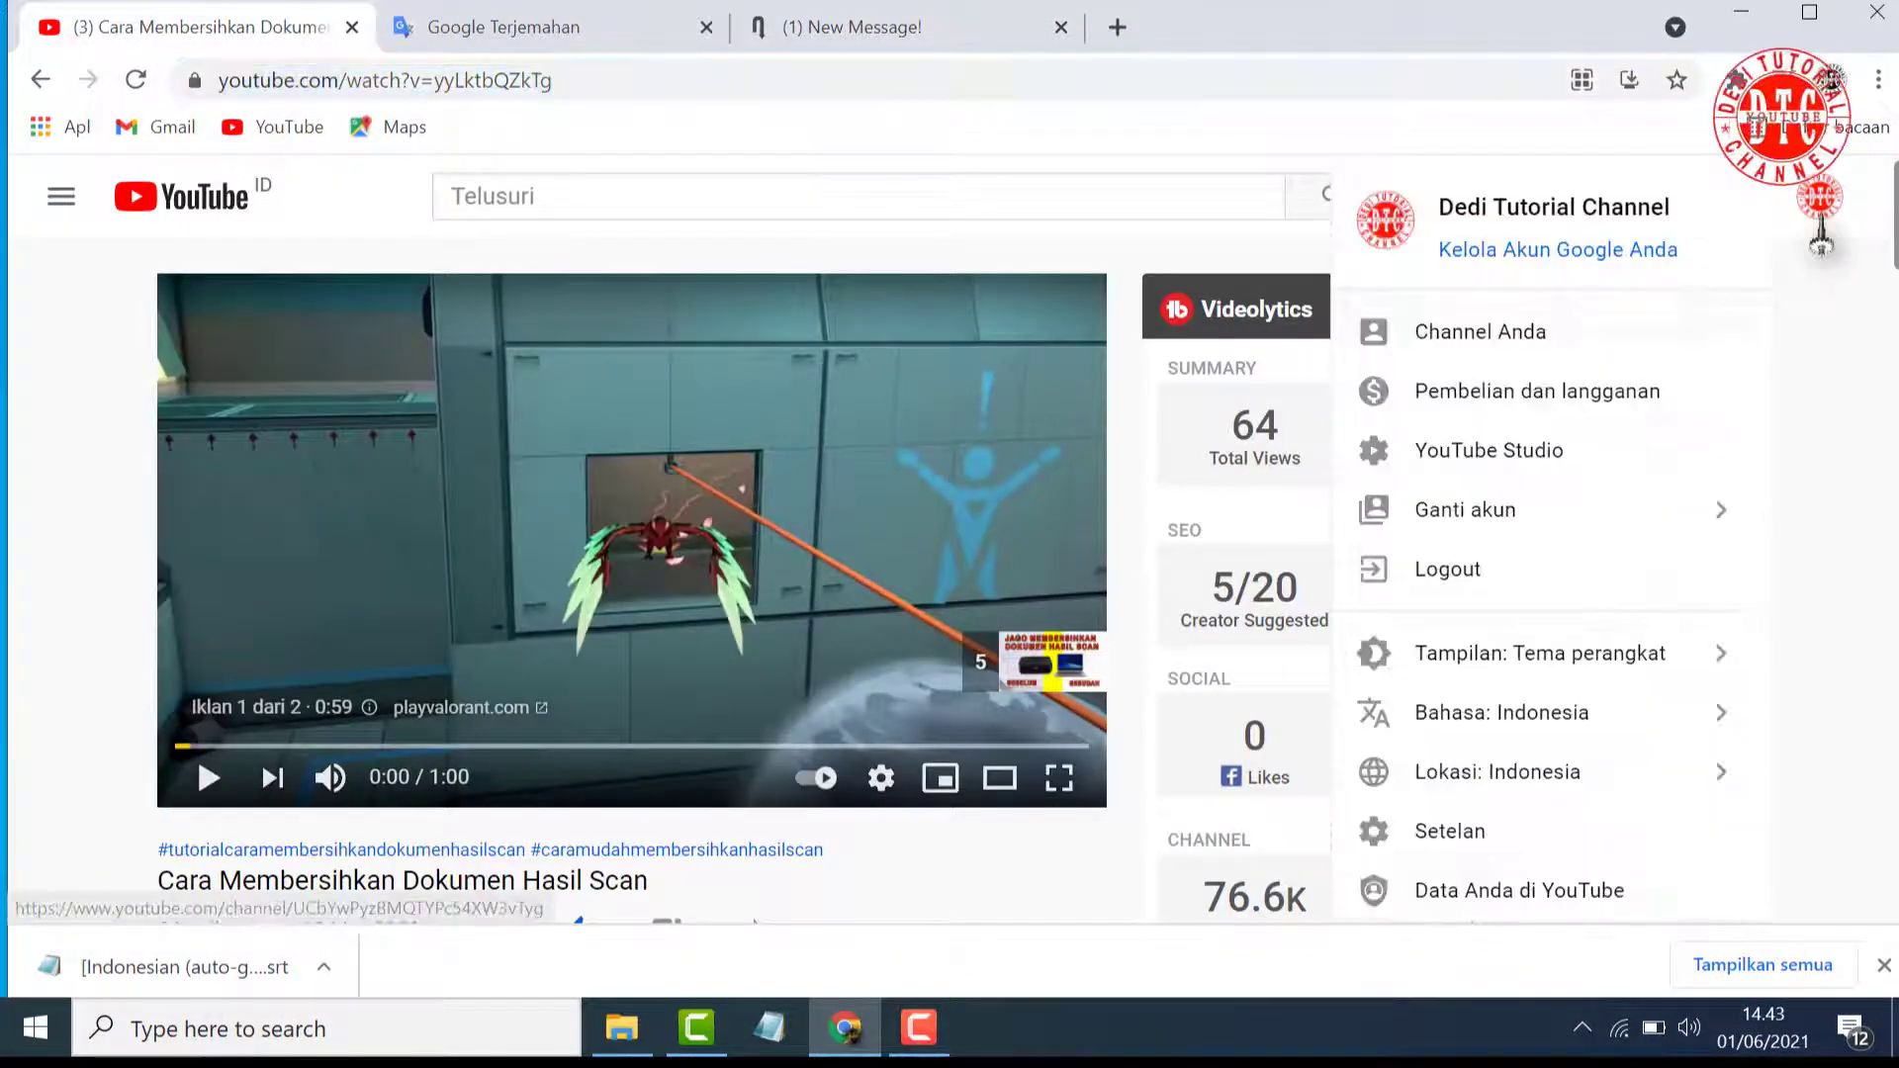
pyautogui.click(1536, 463)
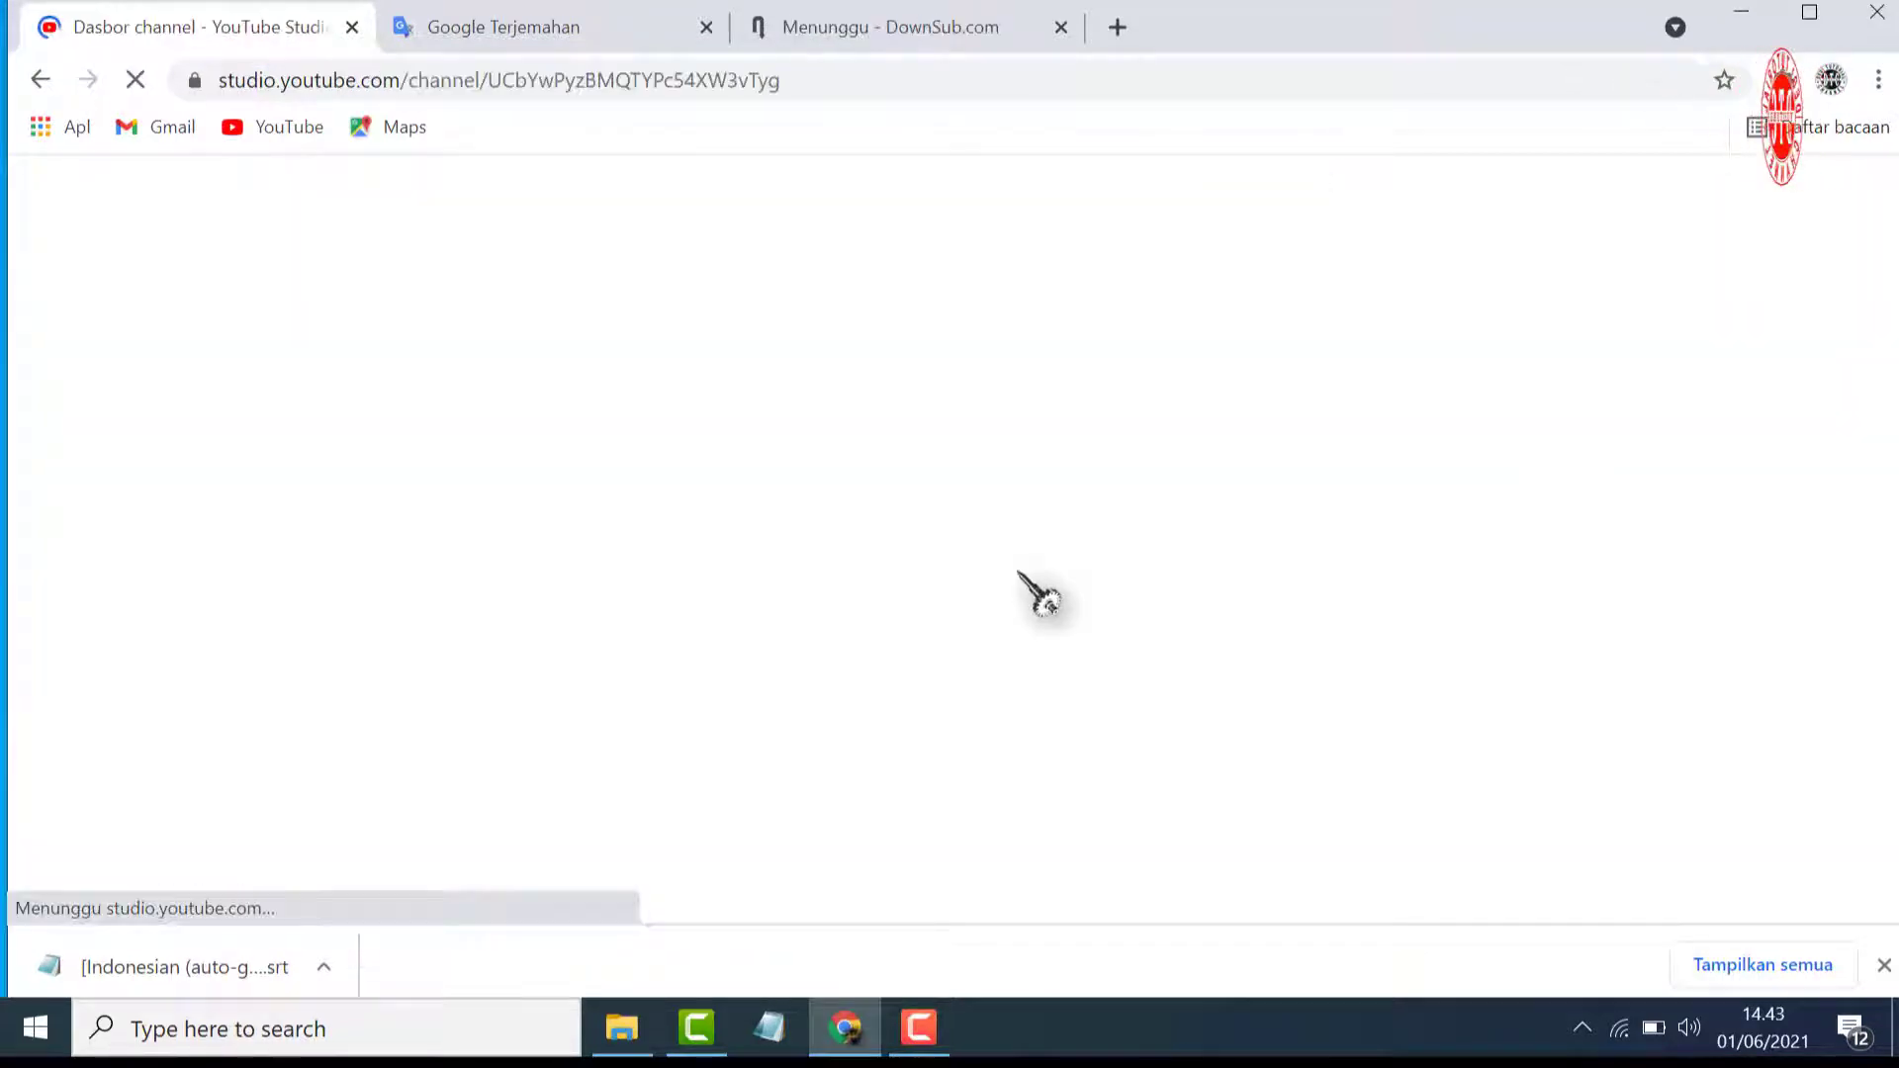
pyautogui.scroll(-5, 262, 732)
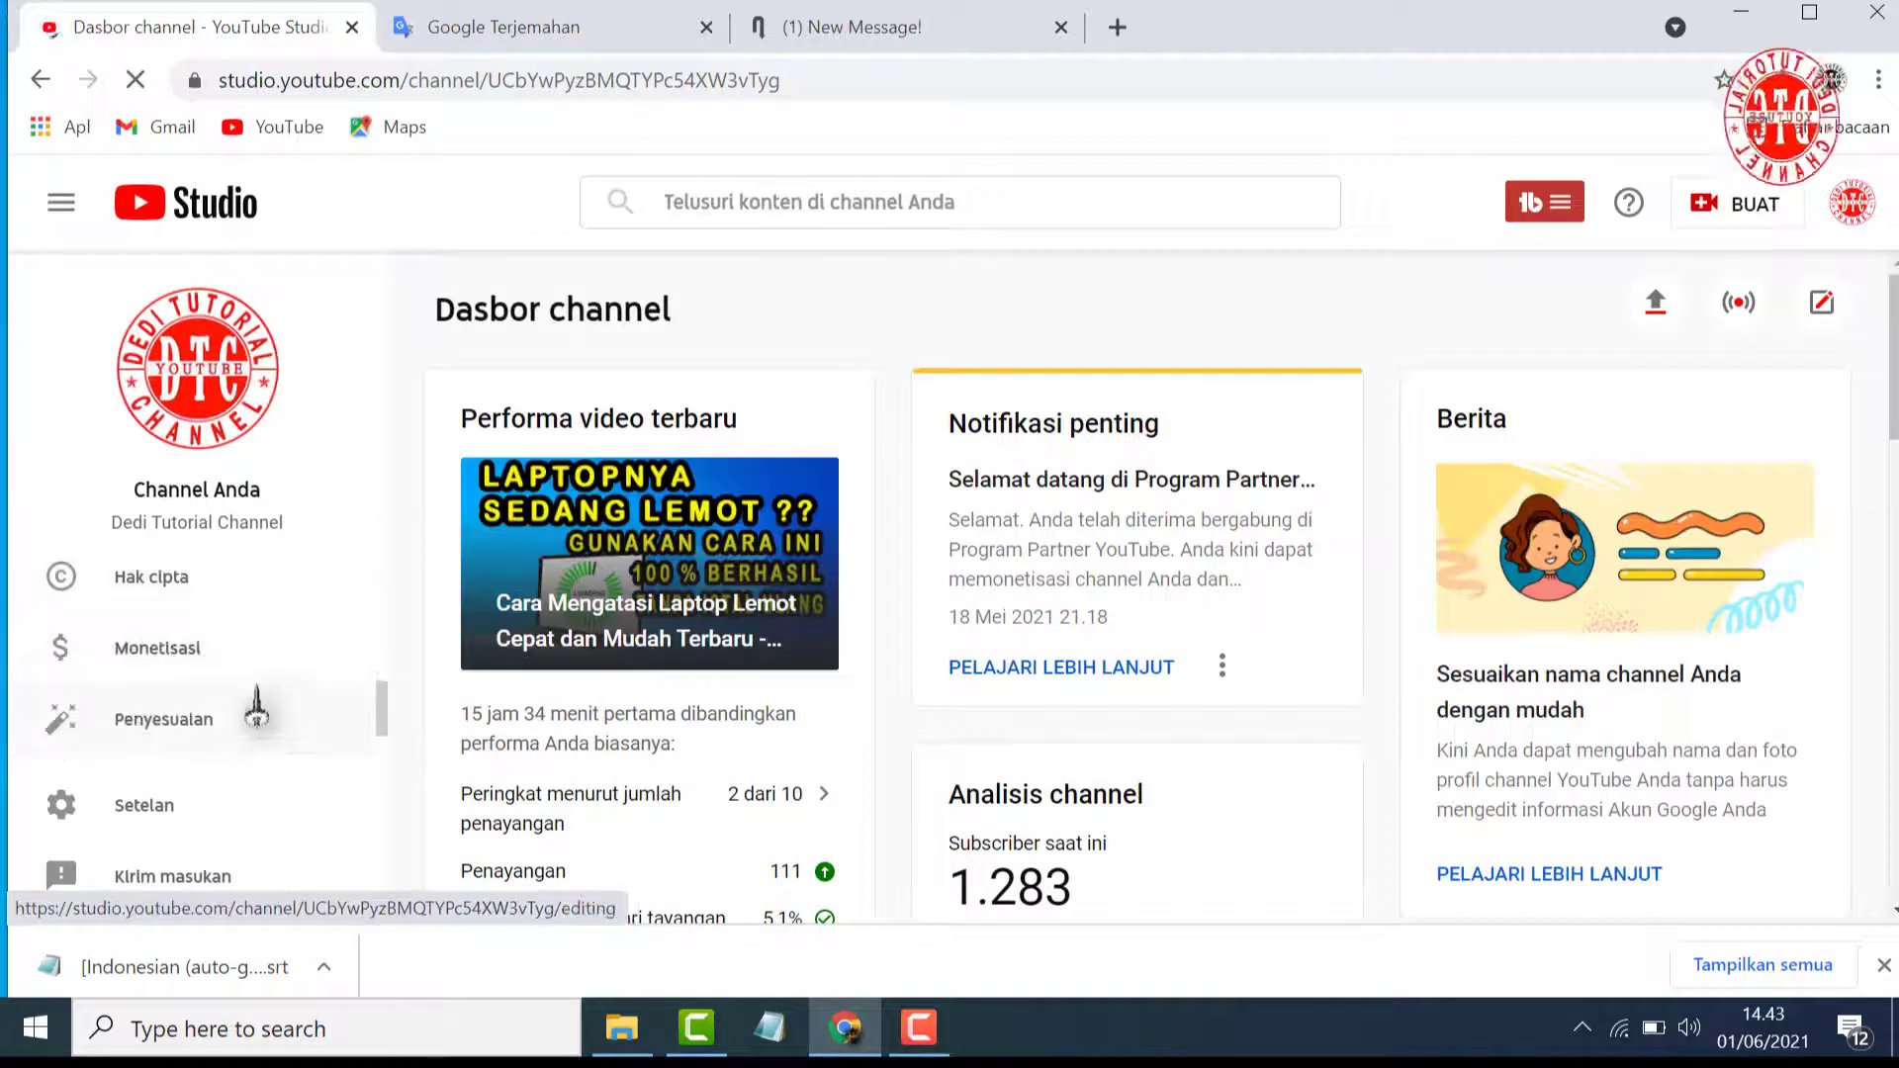
pyautogui.scroll(5, 238, 690)
pyautogui.click(178, 670)
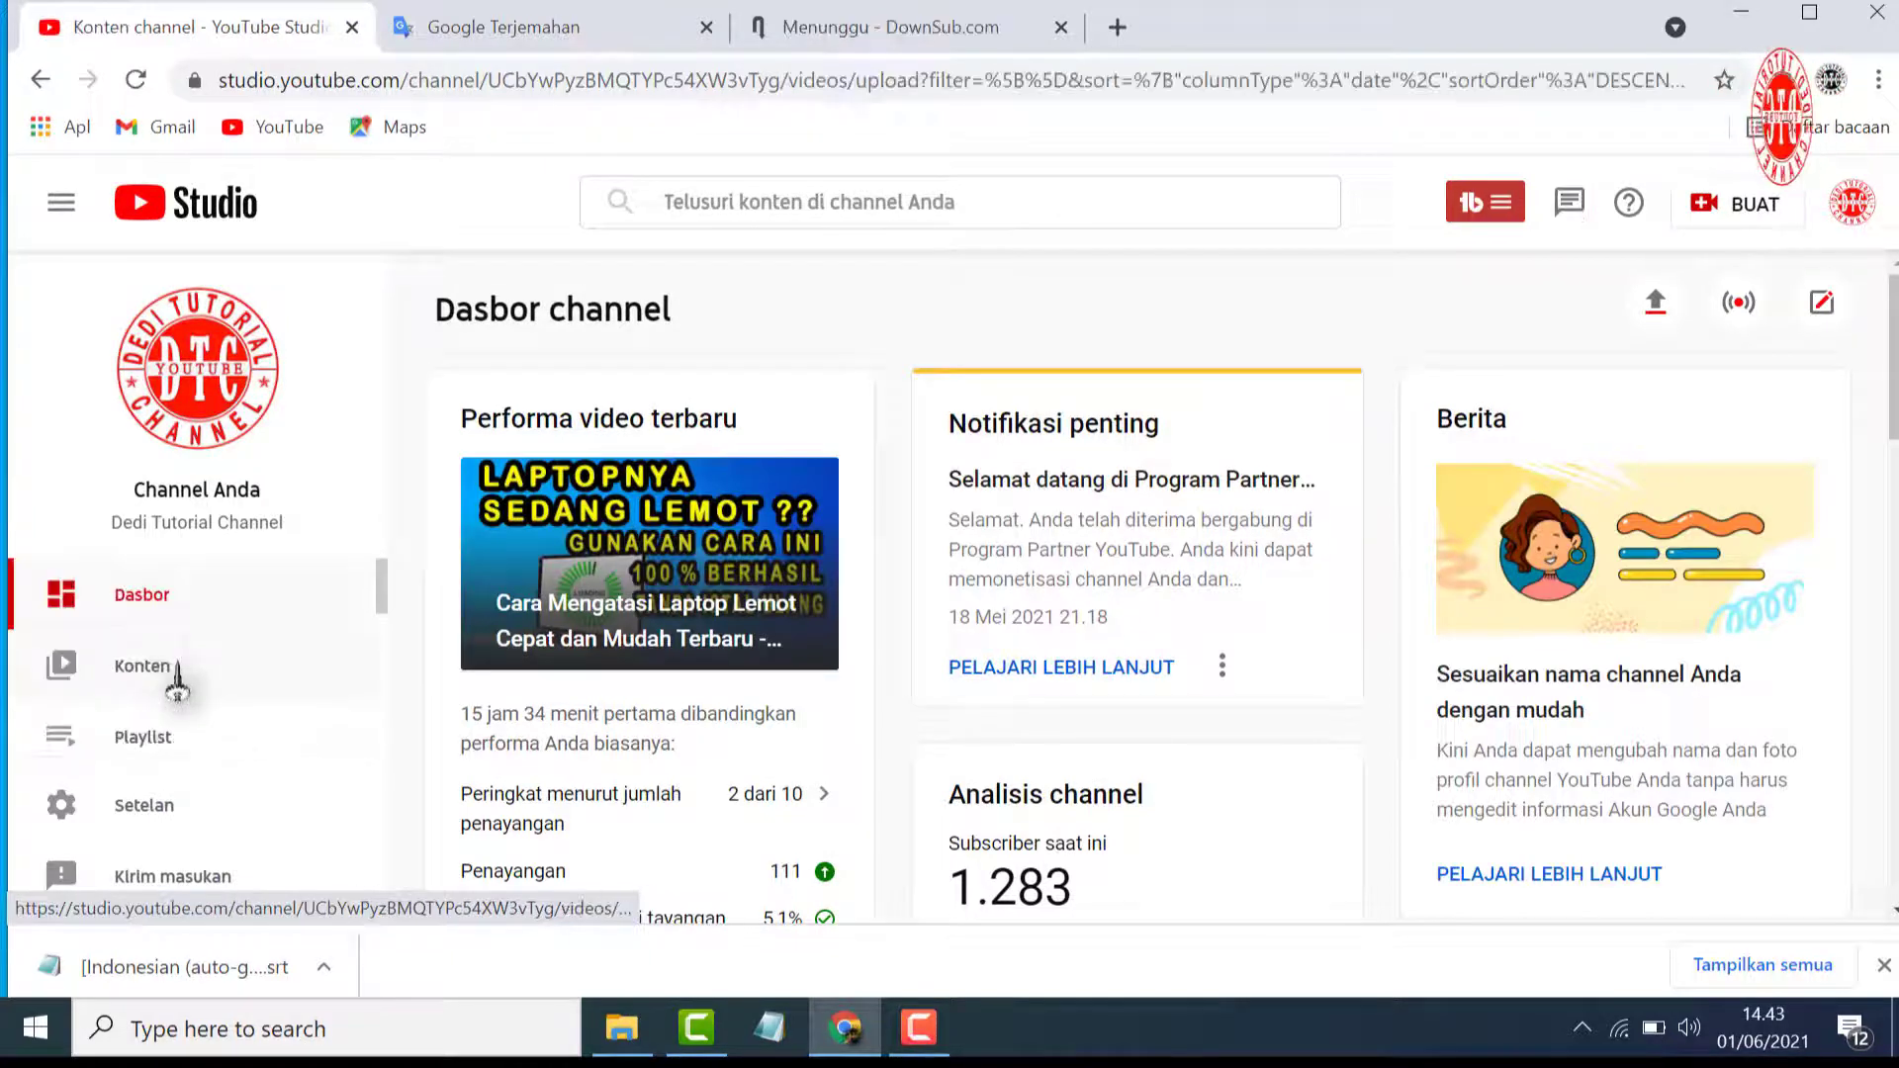
pyautogui.scroll(-3, 177, 687)
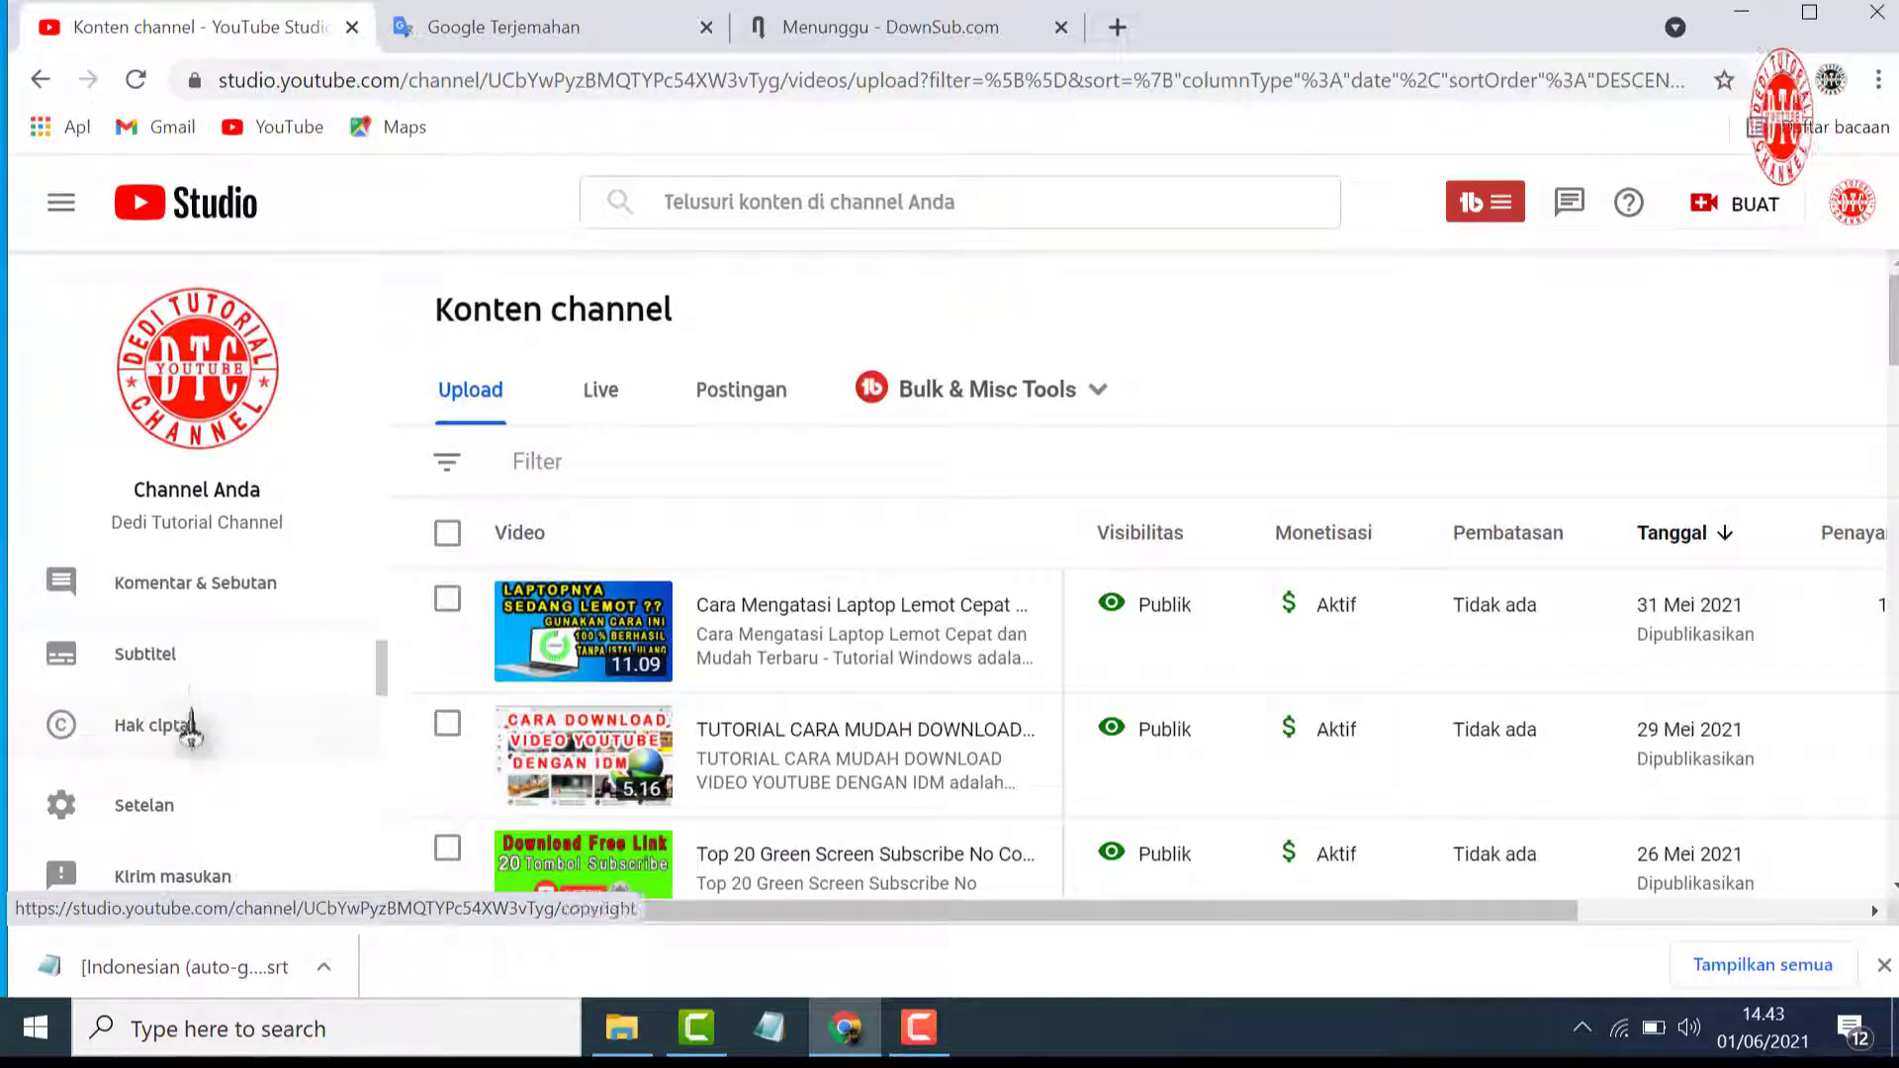
pyautogui.scroll(-2, 210, 681)
pyautogui.scroll(2, 209, 681)
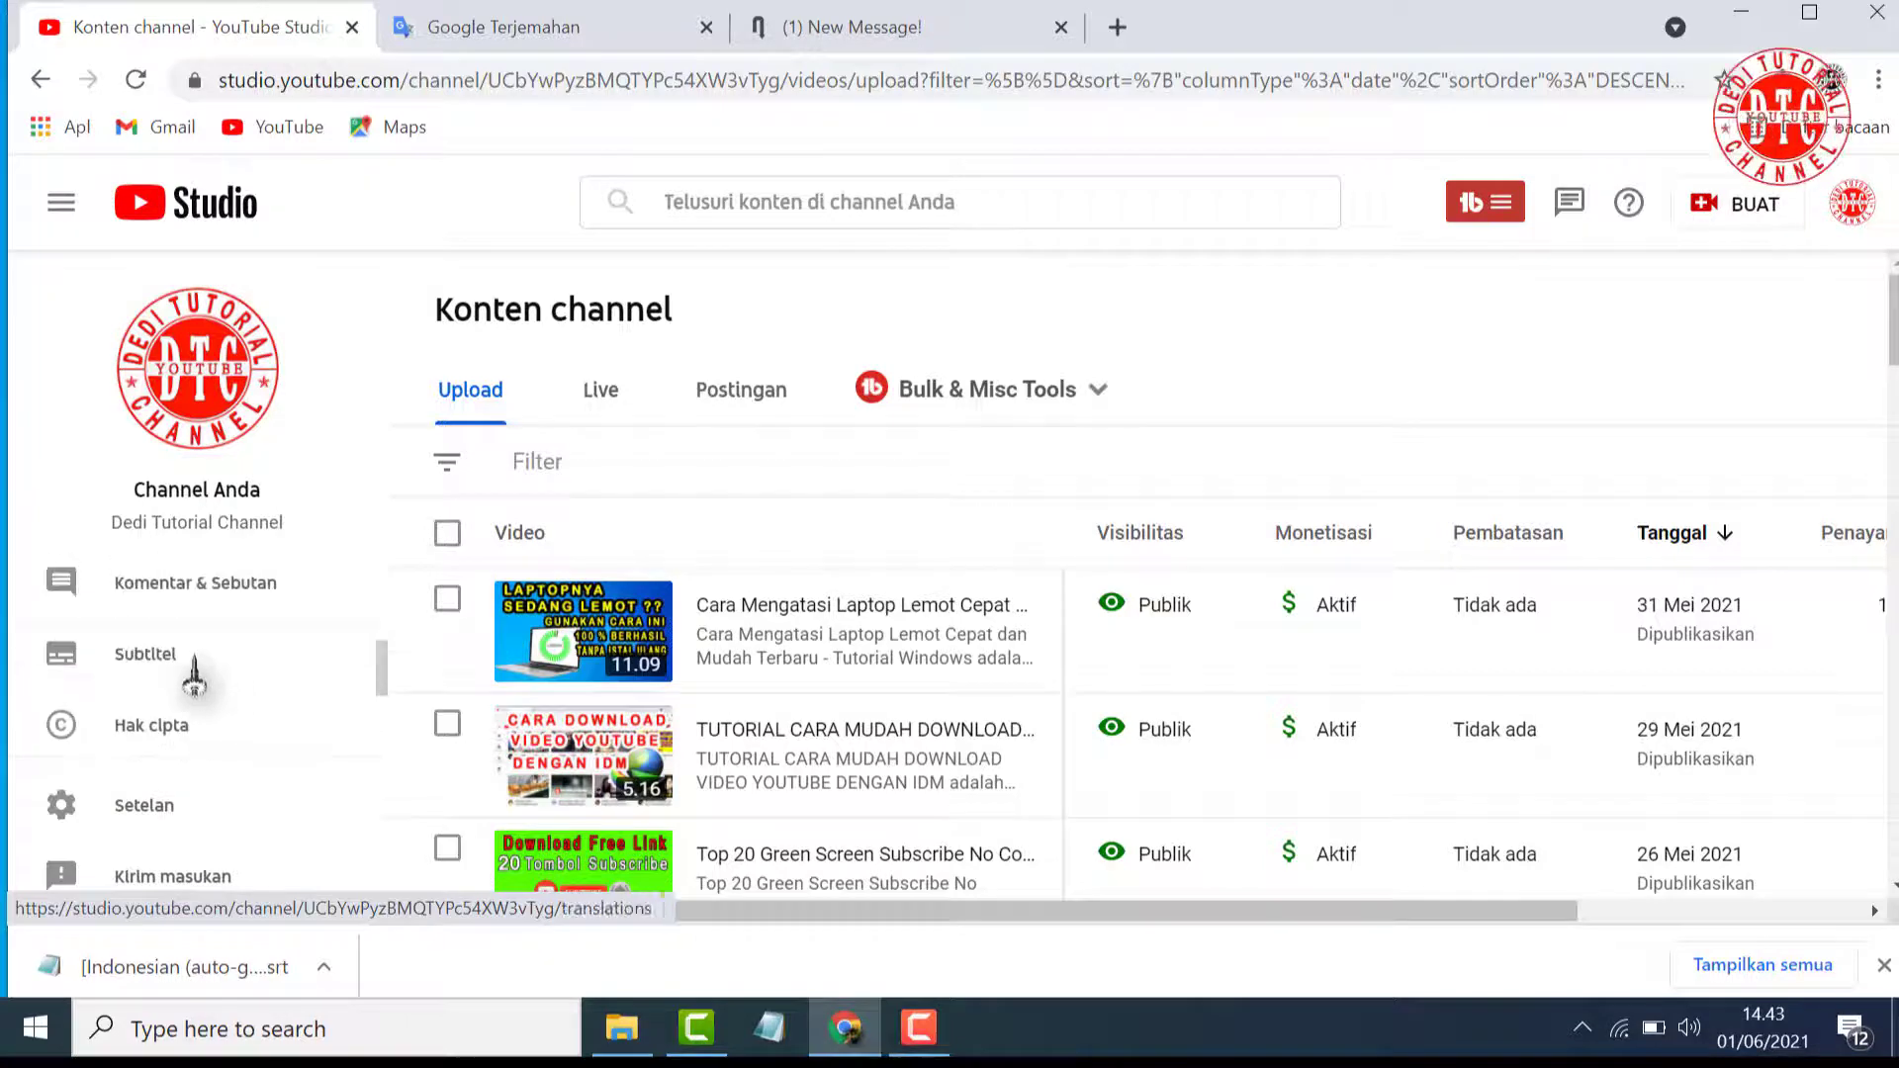
pyautogui.click(145, 663)
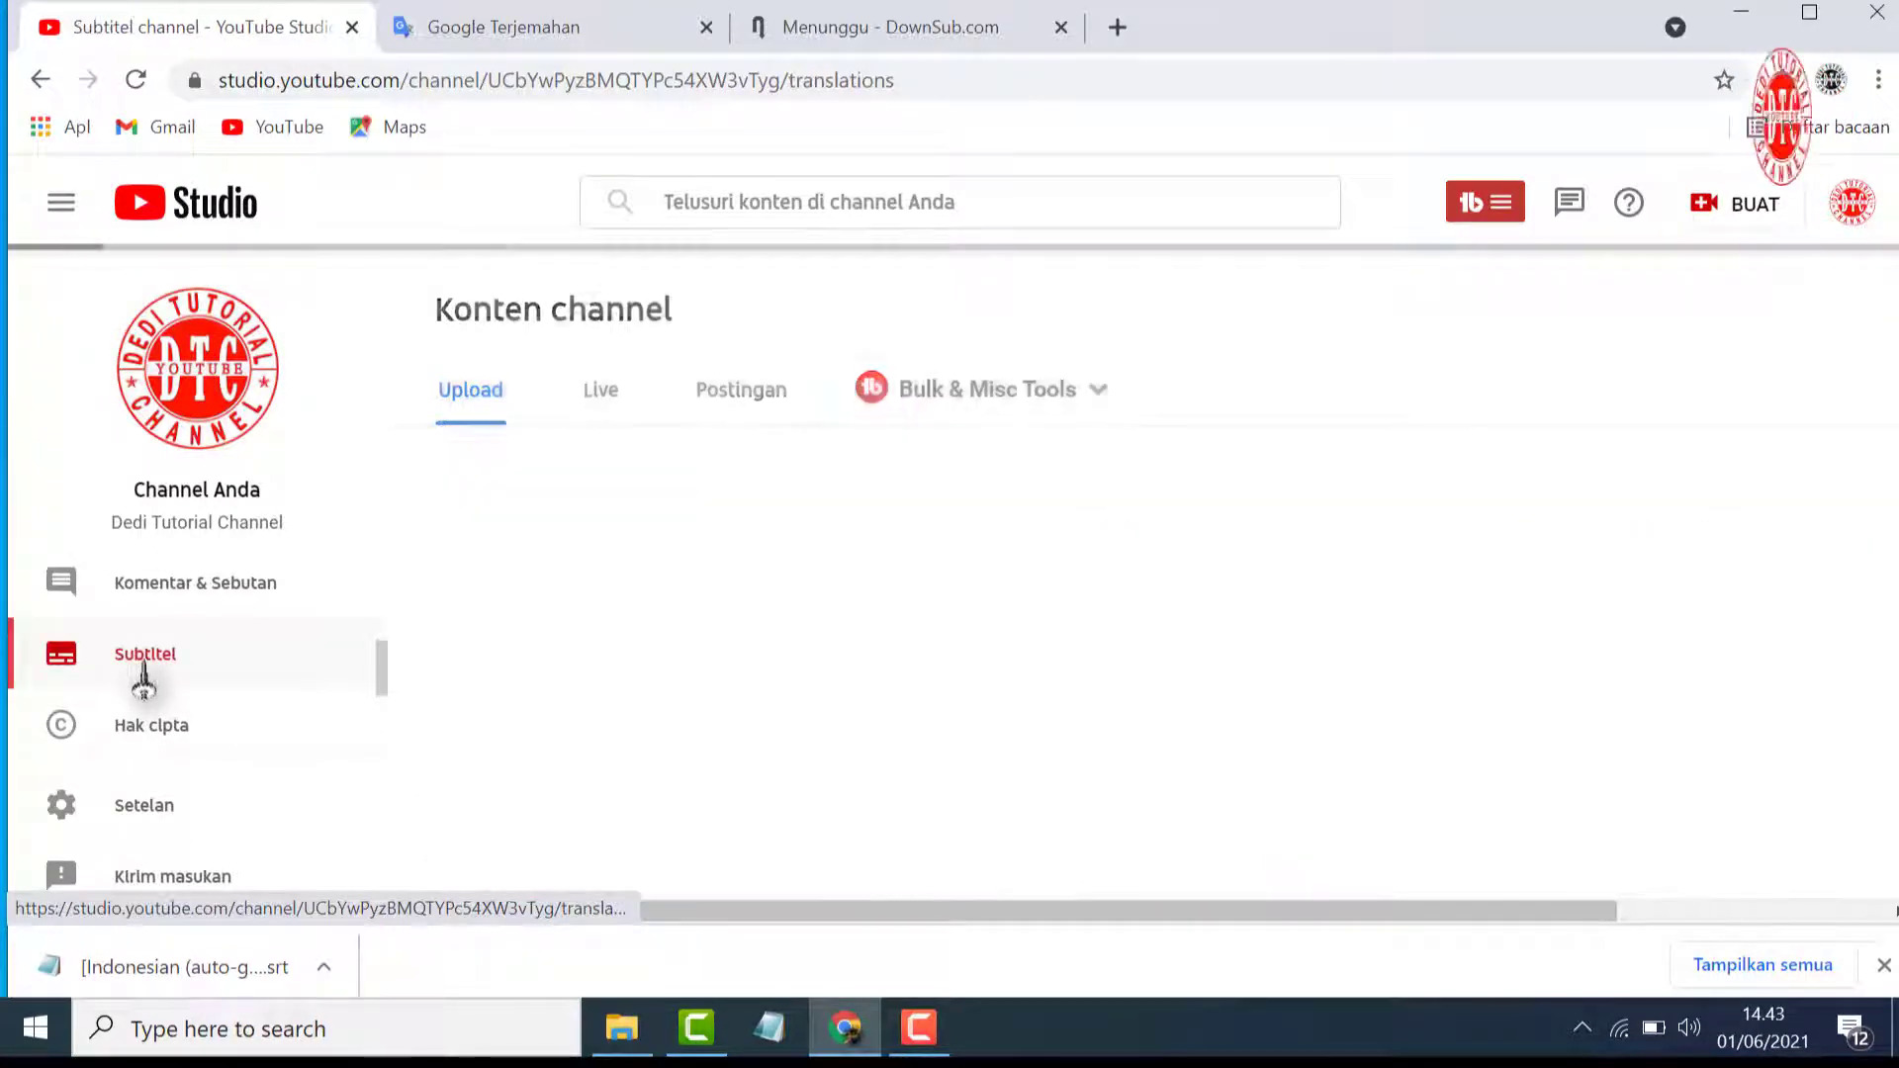
# Find the video "Cara Membersihkan Dokumen Hasil Scan" in the channel's subtitle list and open its subtitle languages
pyautogui.scroll(-10, 793, 741)
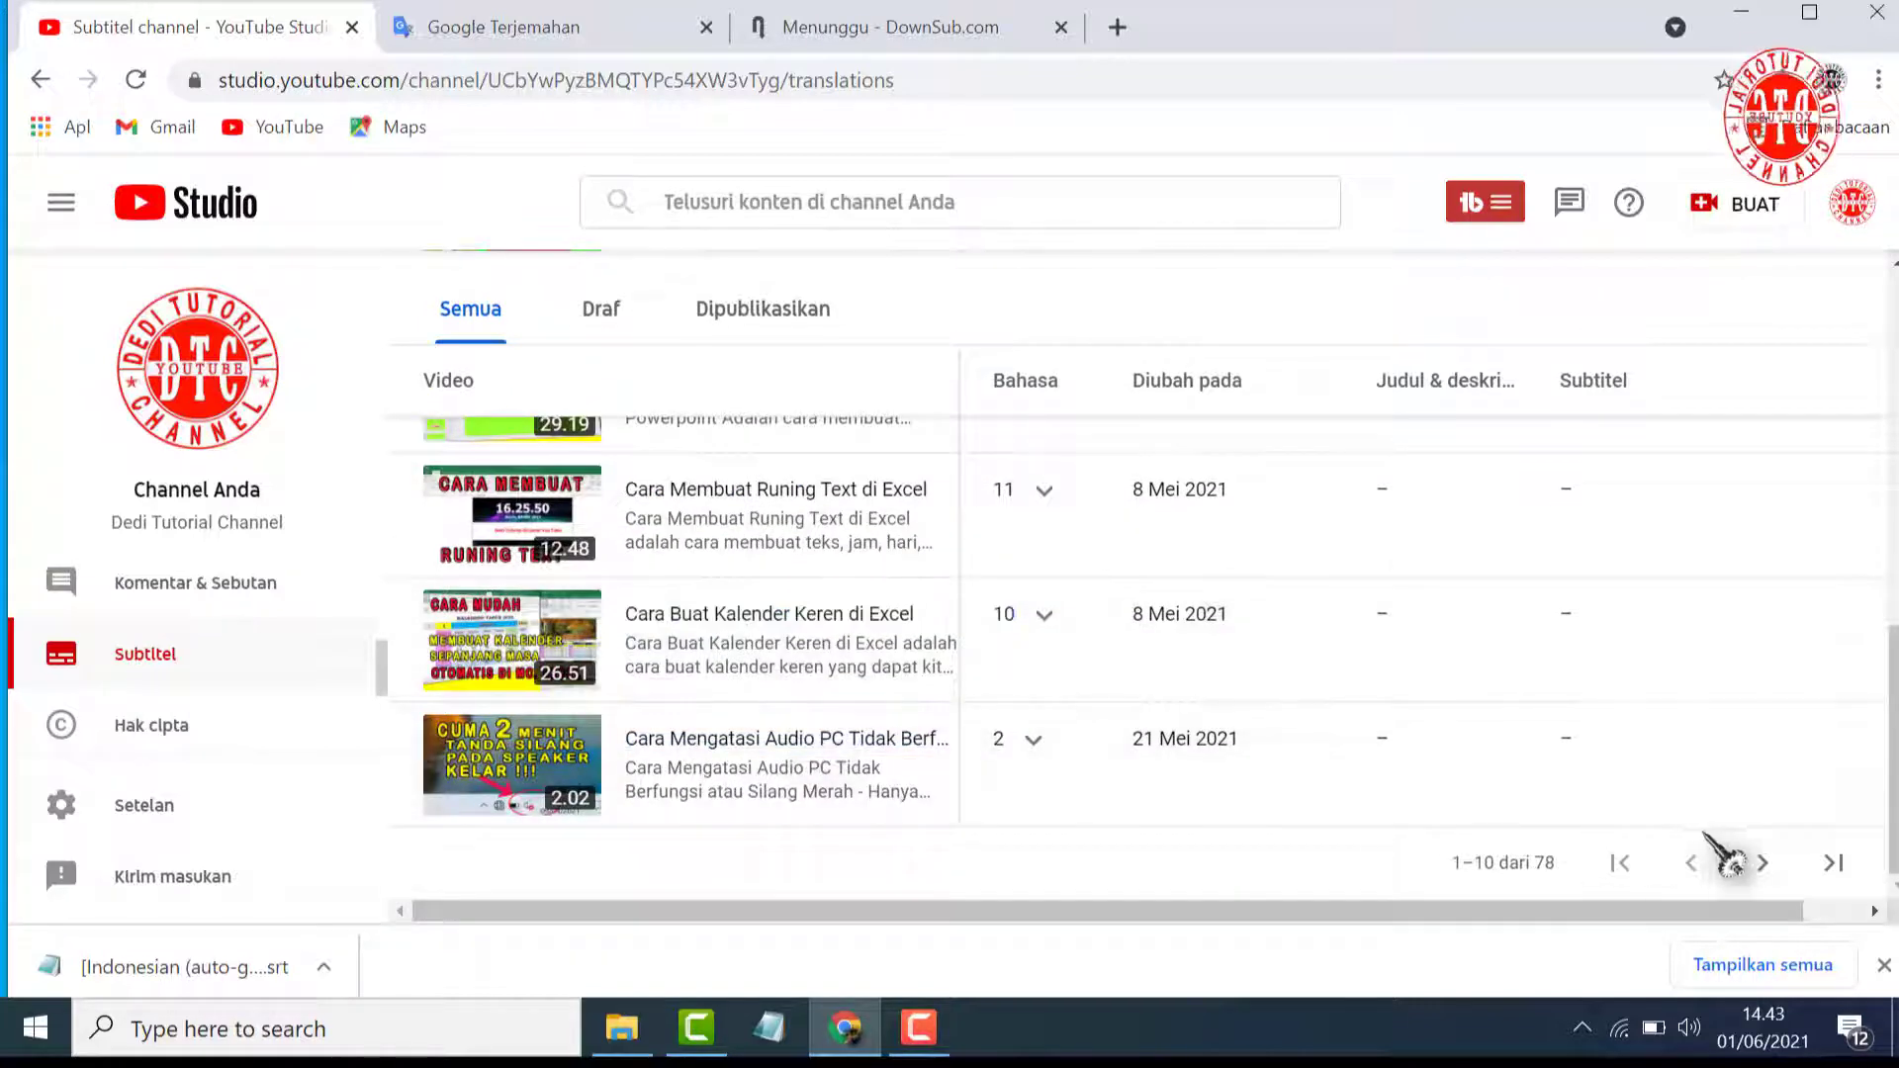
pyautogui.click(1762, 862)
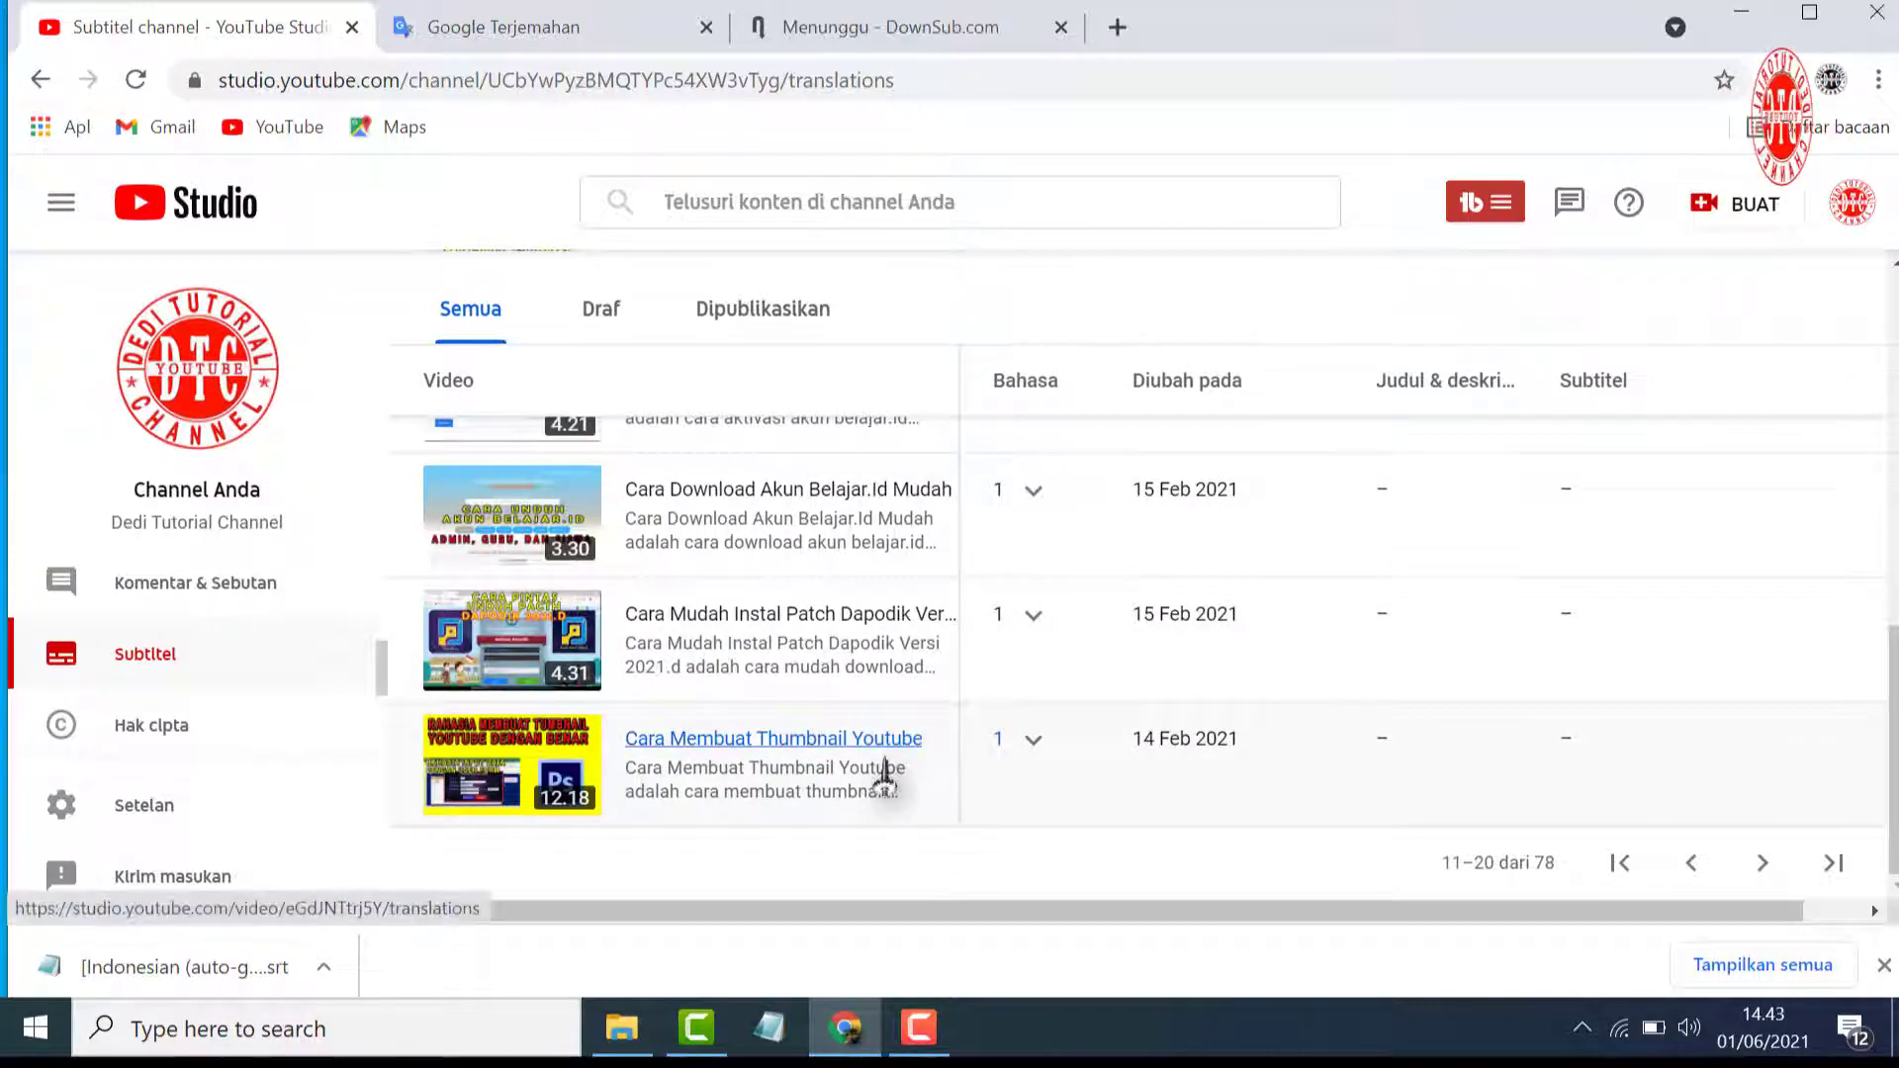
pyautogui.scroll(5, 880, 776)
pyautogui.click(865, 720)
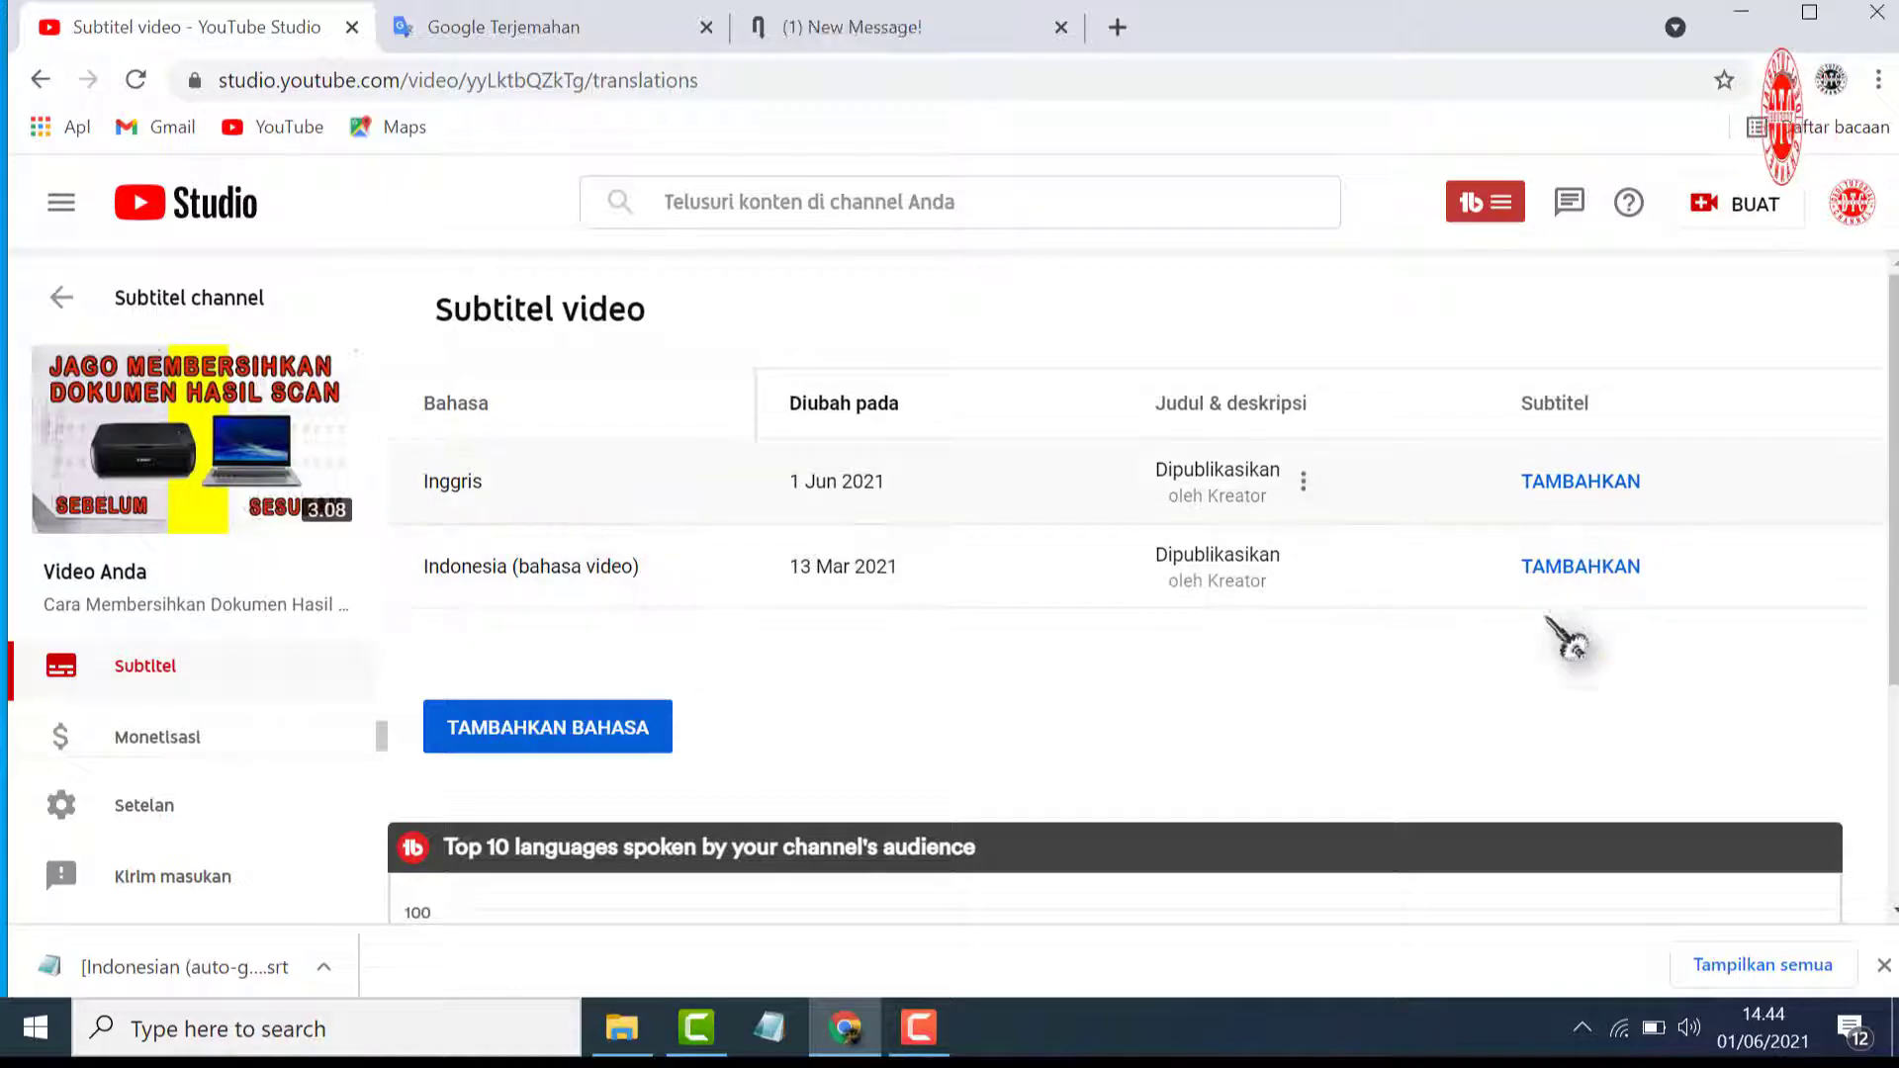
# Add Indonesian subtitles by uploading the "[Indonesian (auto-generated)] Cara Membersihkan Dokumen Hasil Scan" file from Downloads, with timing included
pyautogui.click(1580, 568)
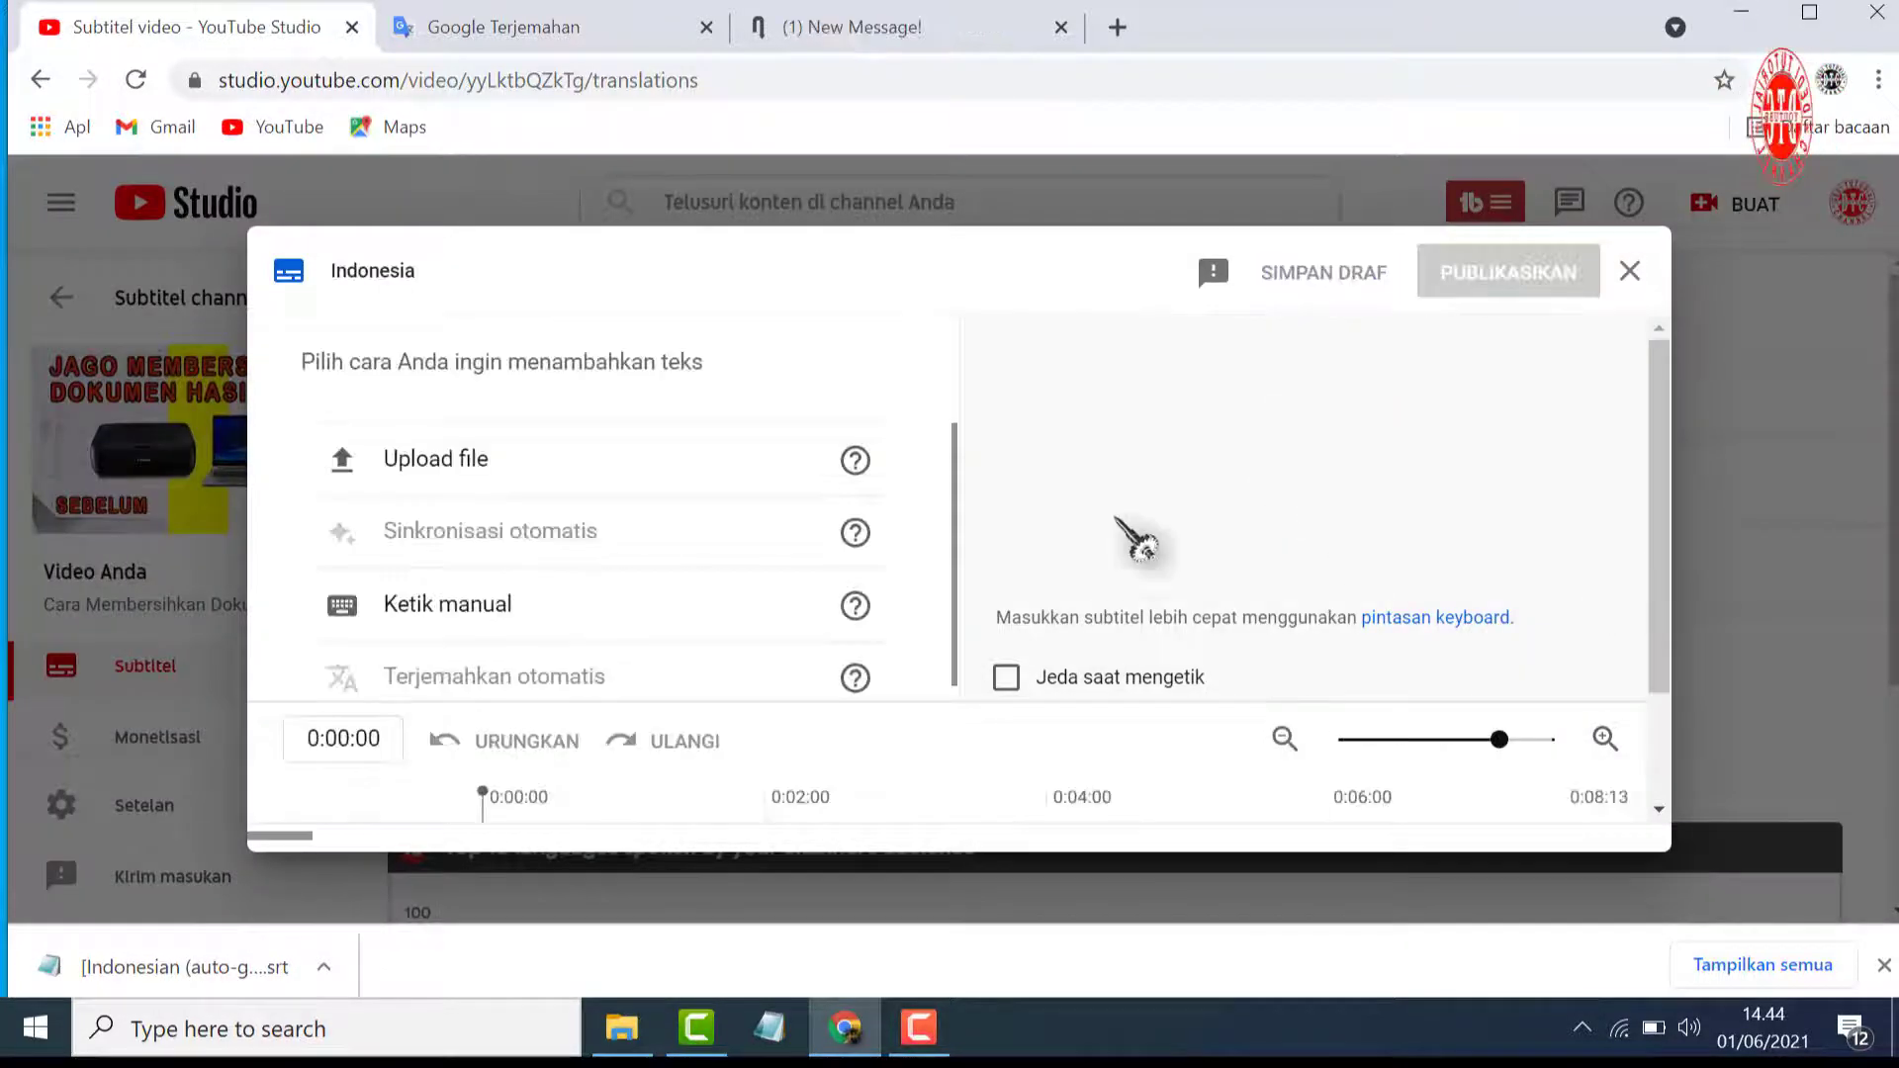
pyautogui.click(524, 482)
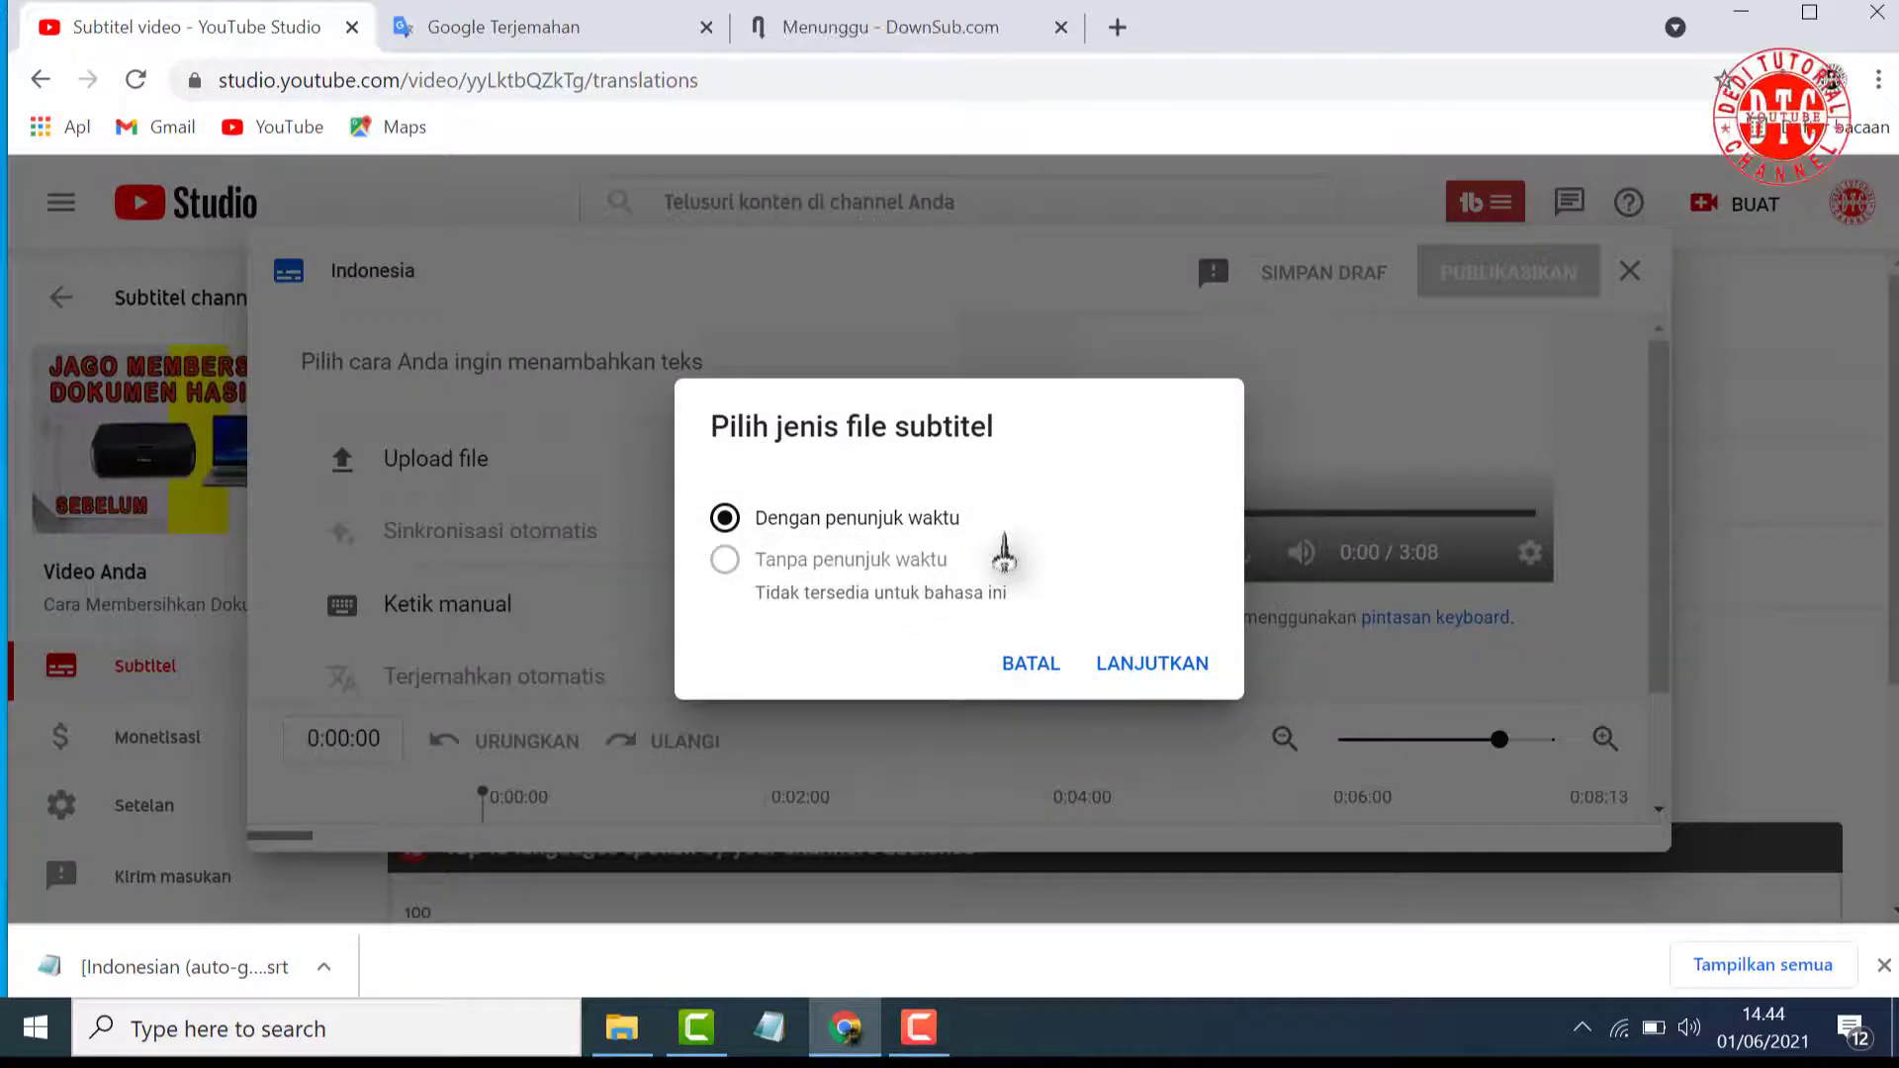
pyautogui.click(1152, 664)
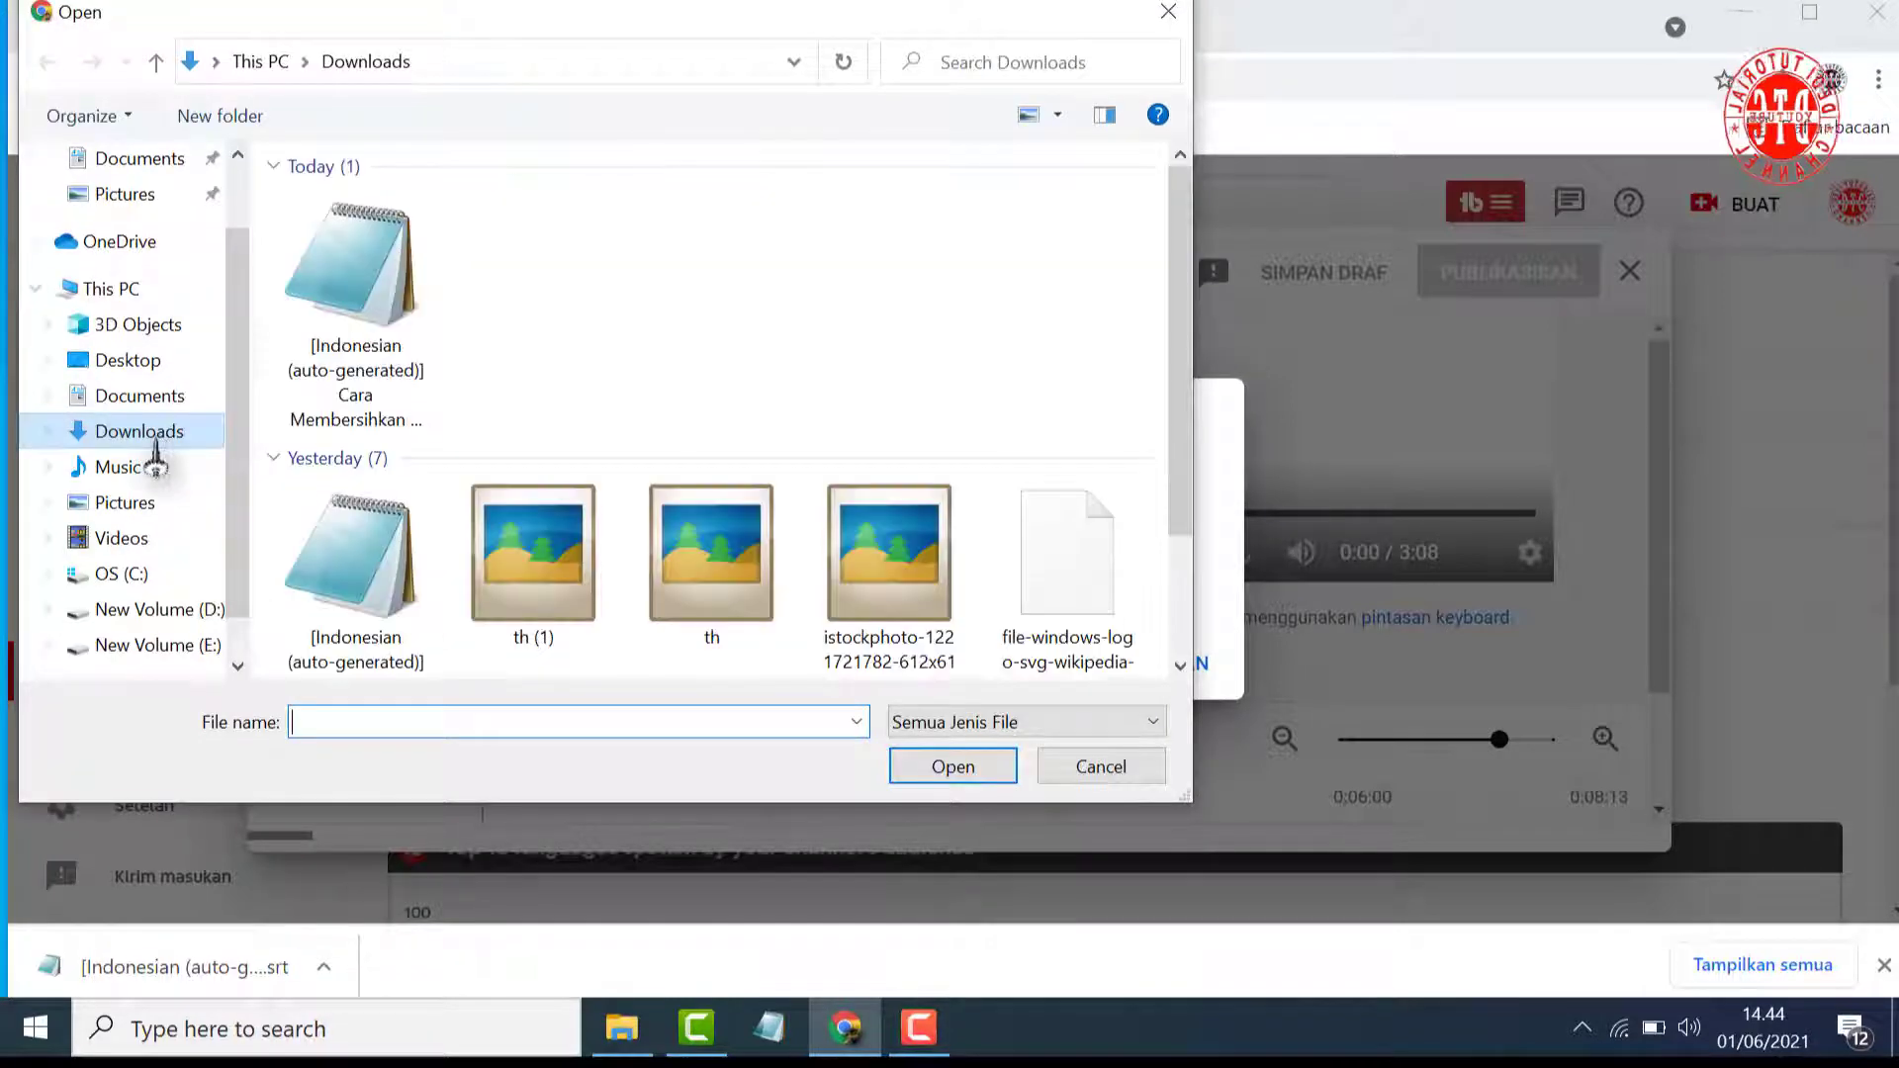
pyautogui.click(368, 327)
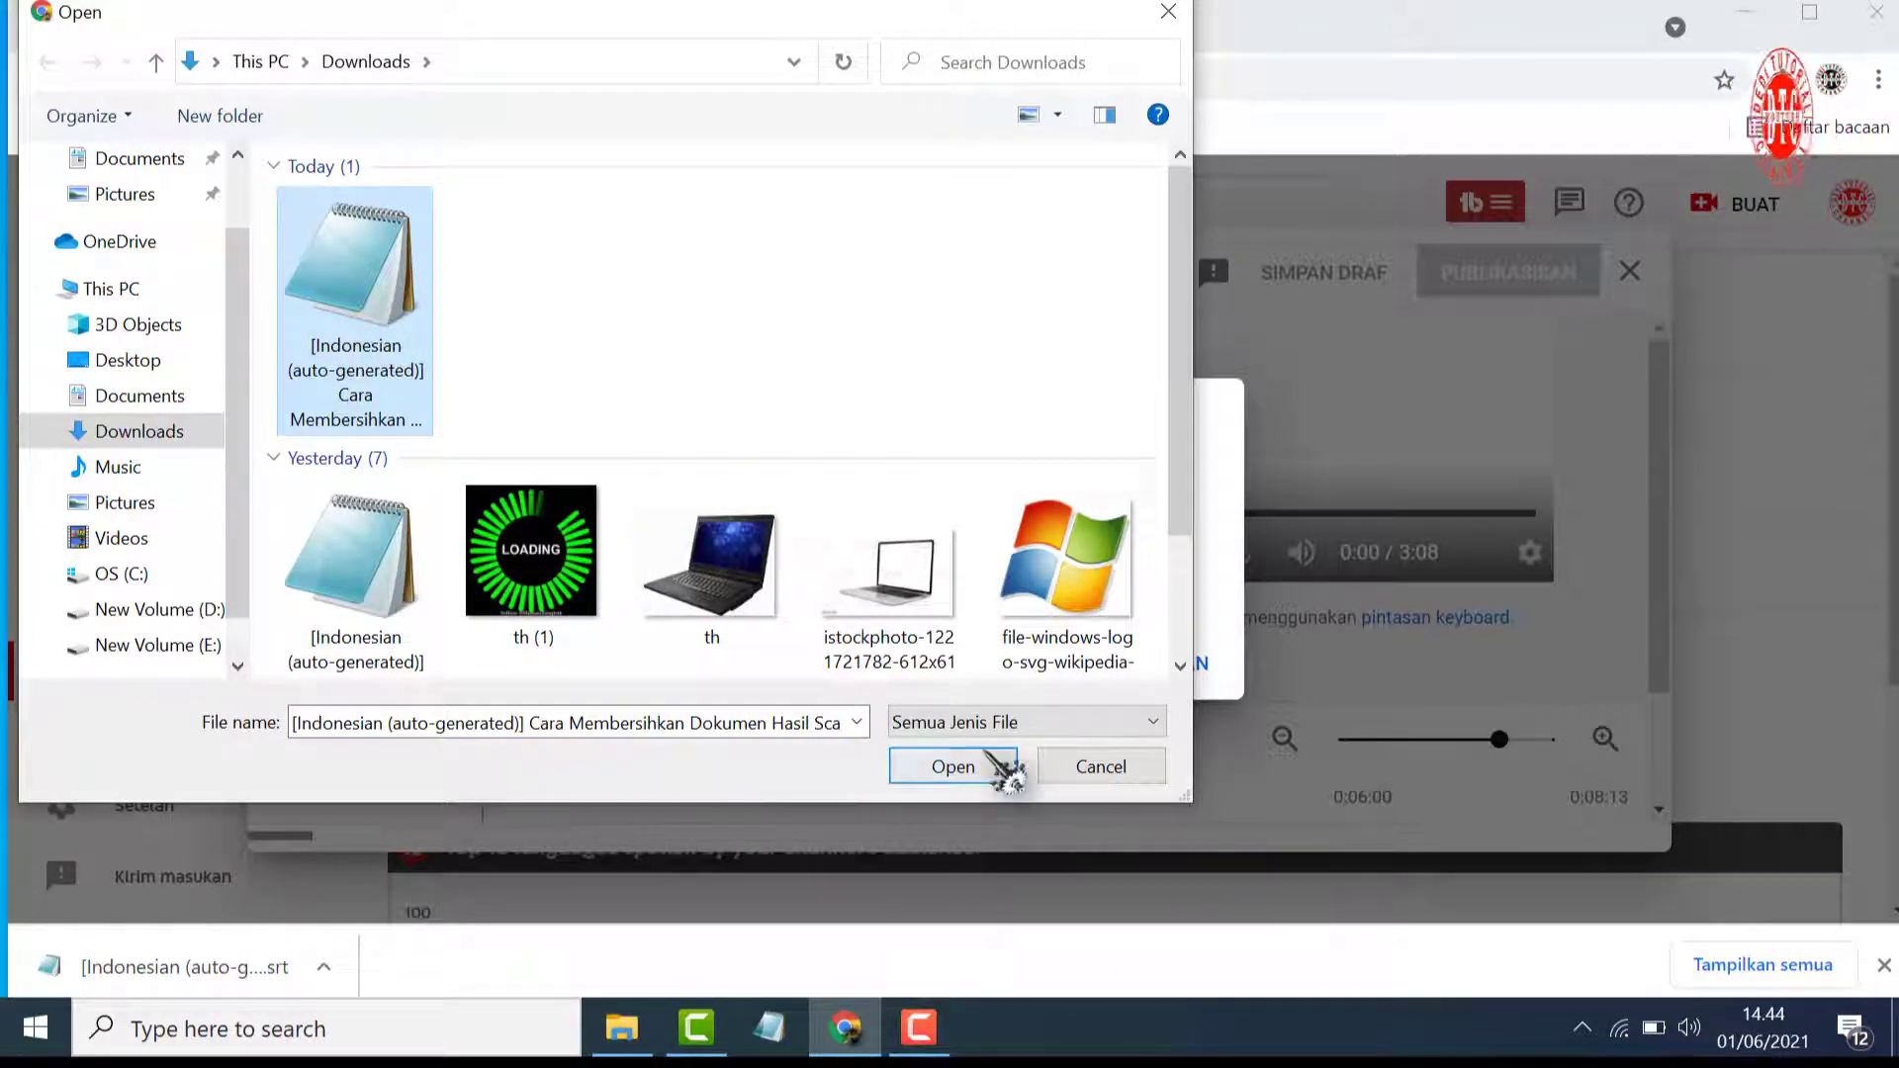
pyautogui.click(974, 767)
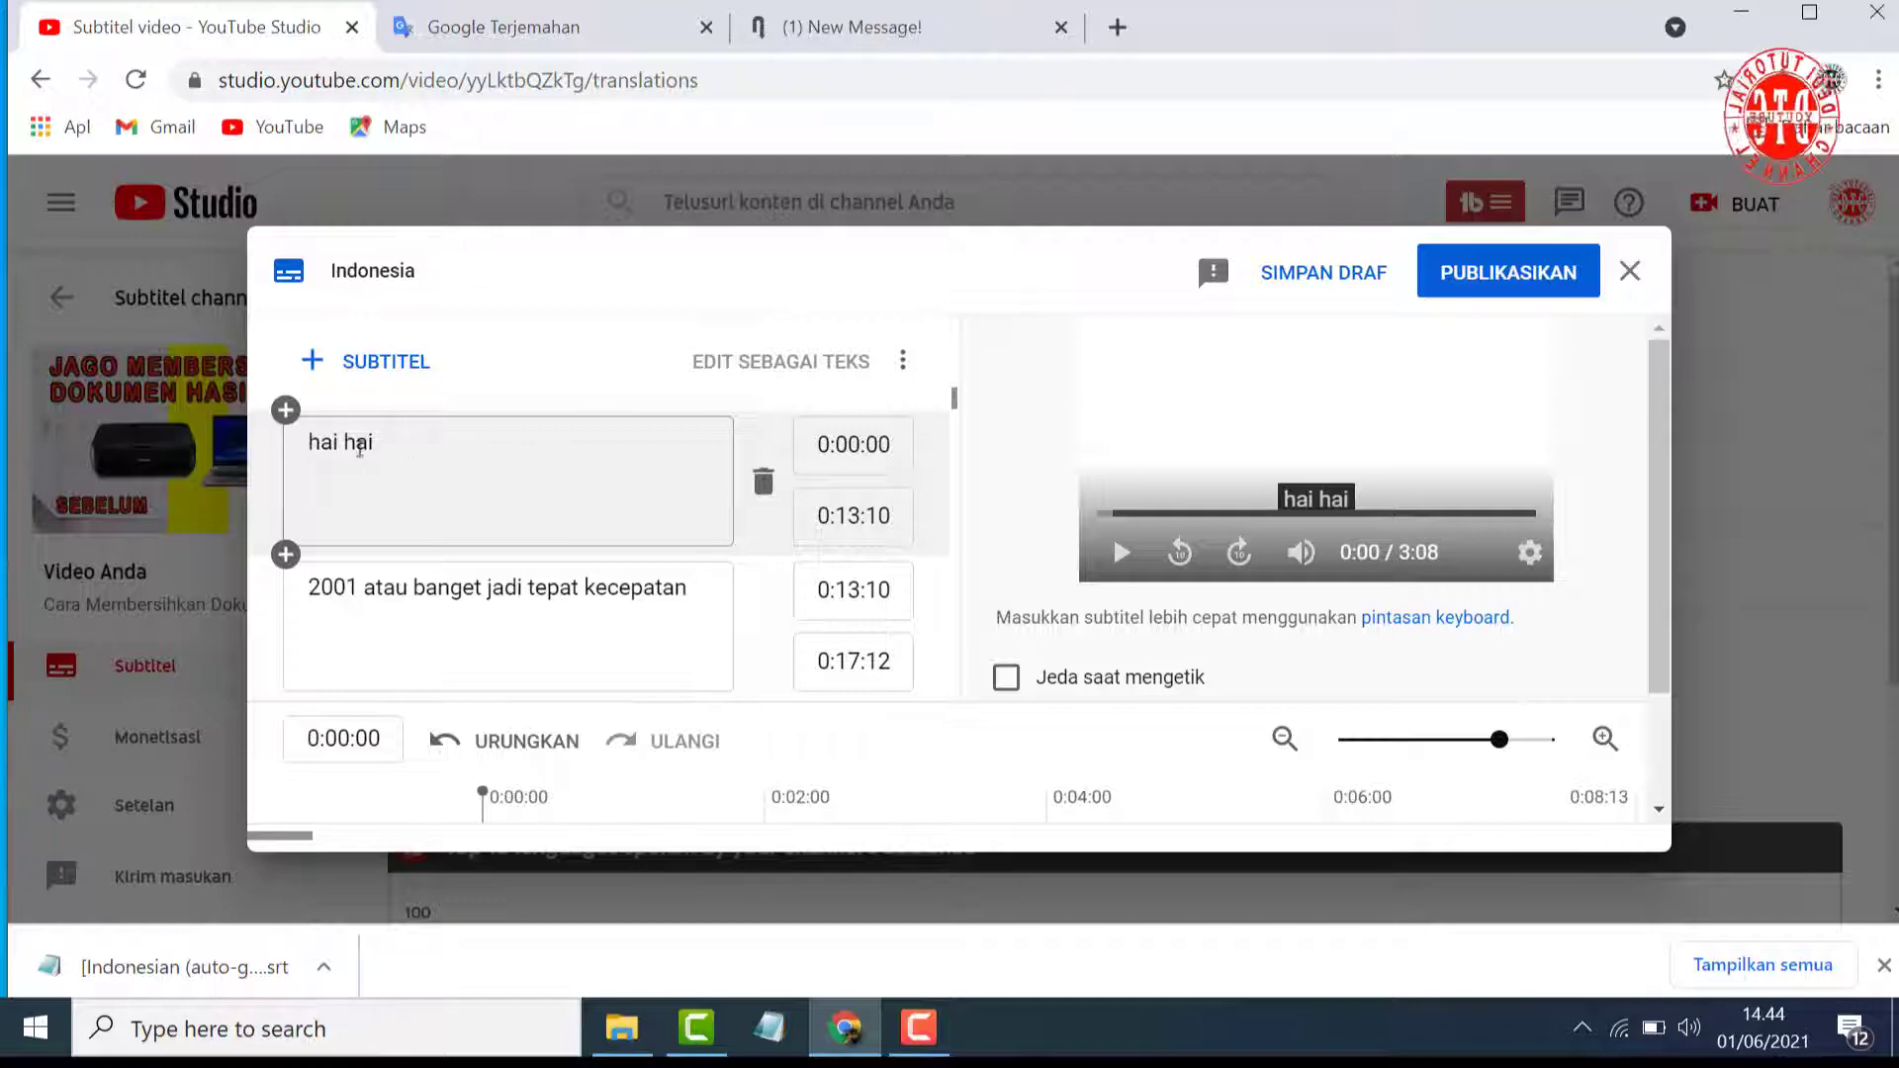
# Review the imported Indonesian subtitle lines and their timings, briefly playing the video preview
pyautogui.tripleClick(359, 447)
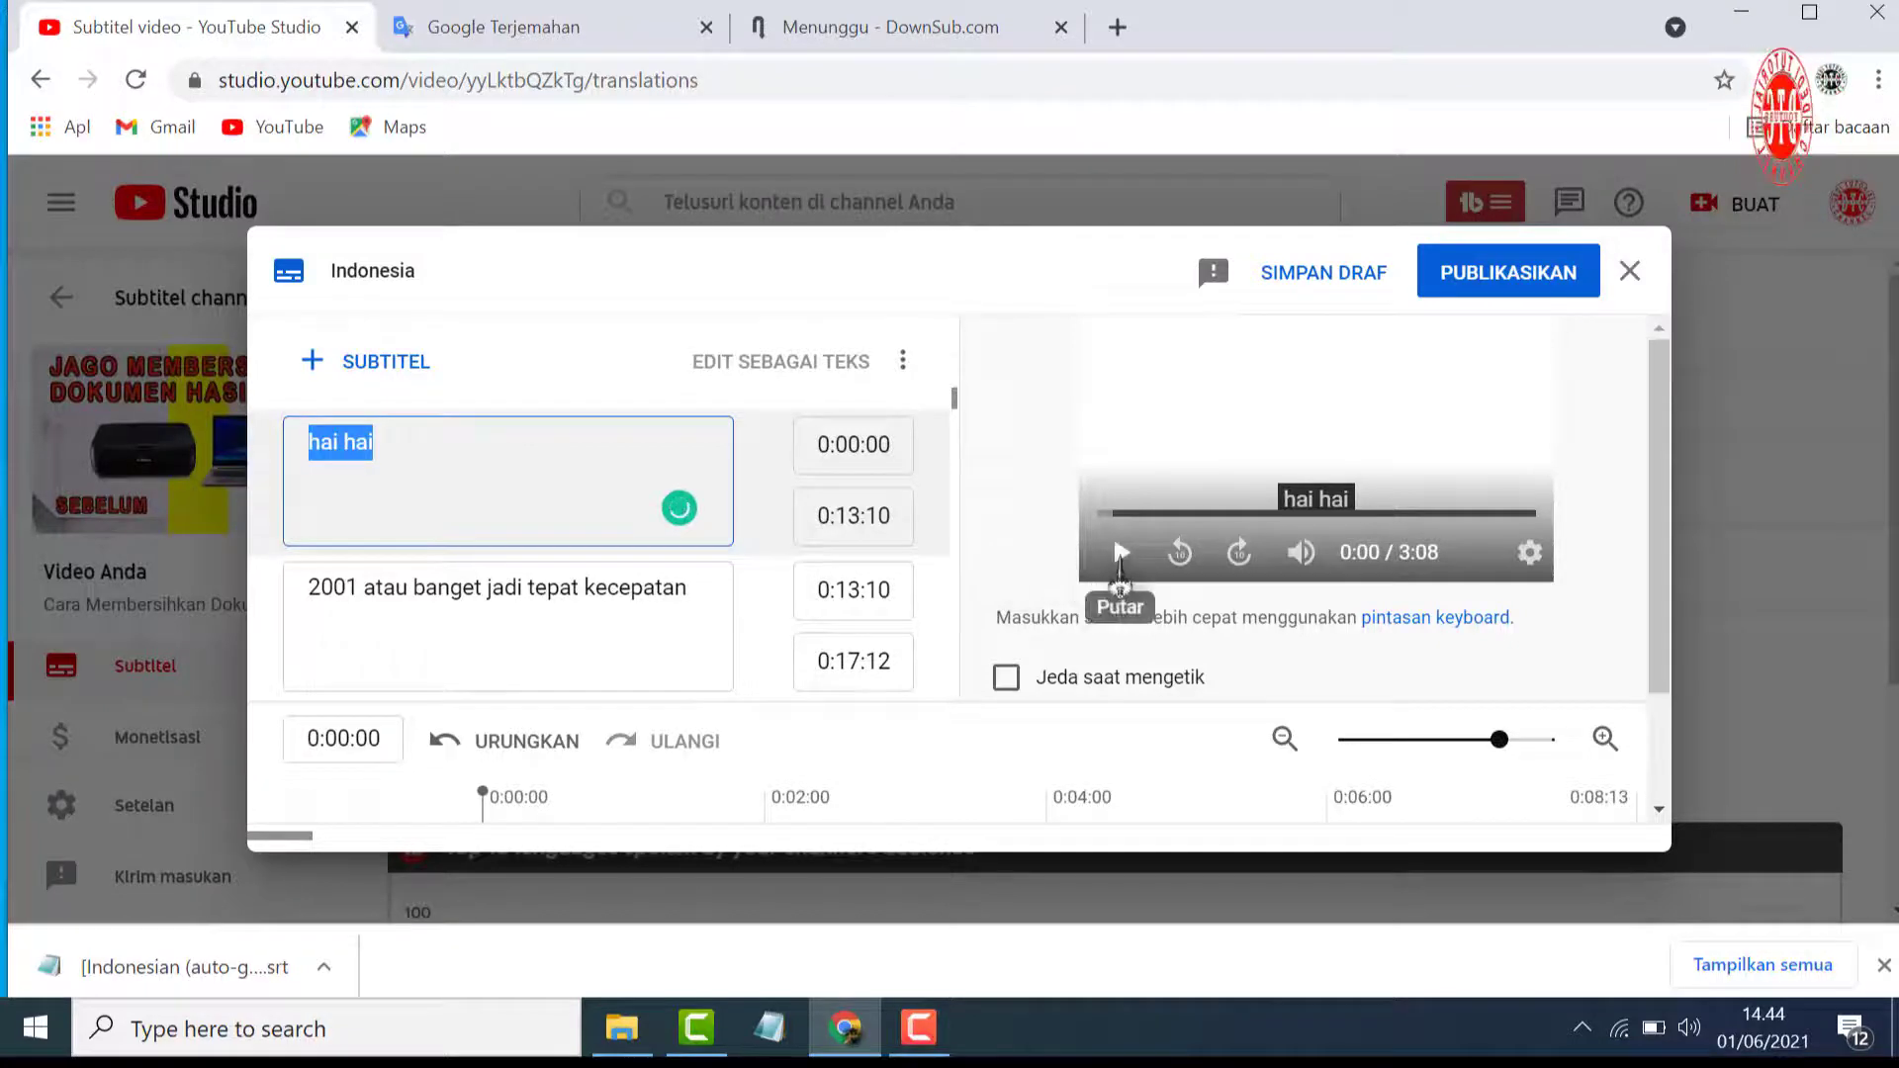
pyautogui.scroll(-1, 453, 460)
pyautogui.click(1119, 566)
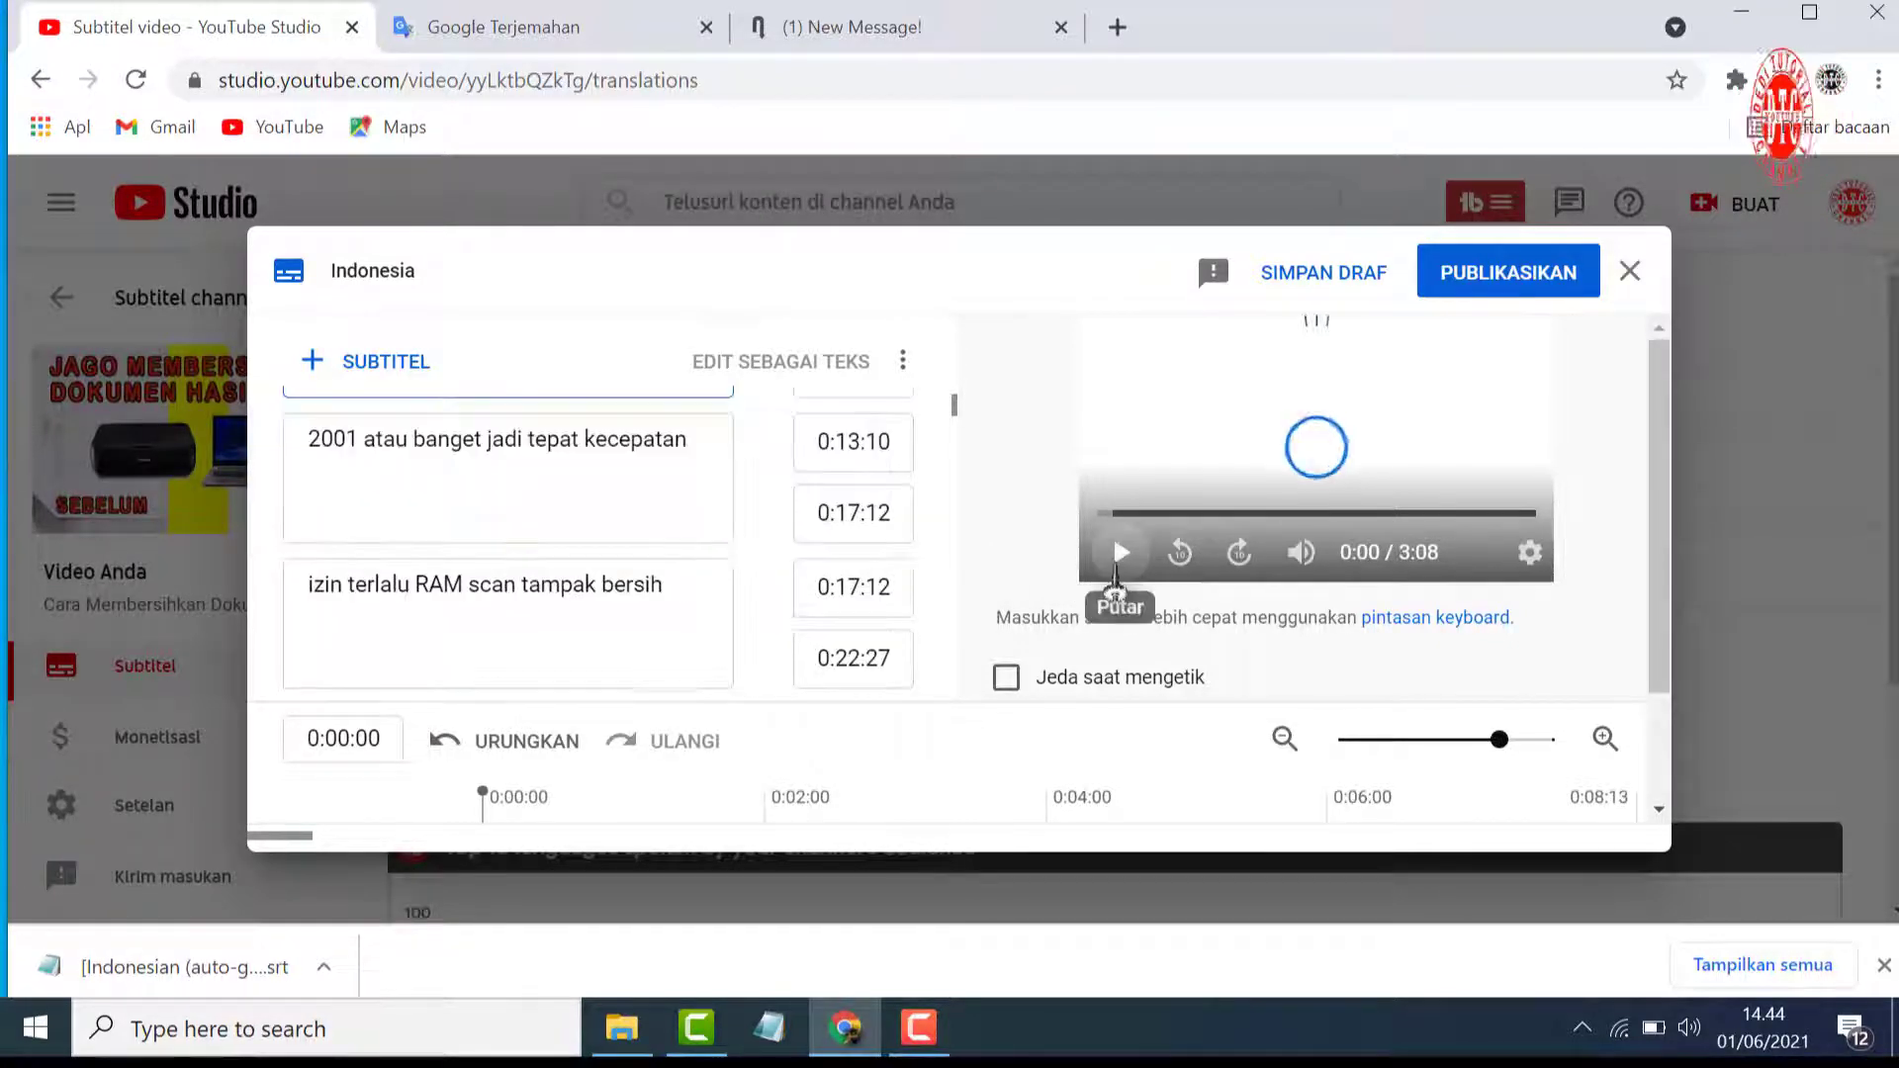
pyautogui.click(1119, 566)
pyautogui.scroll(-3, 583, 630)
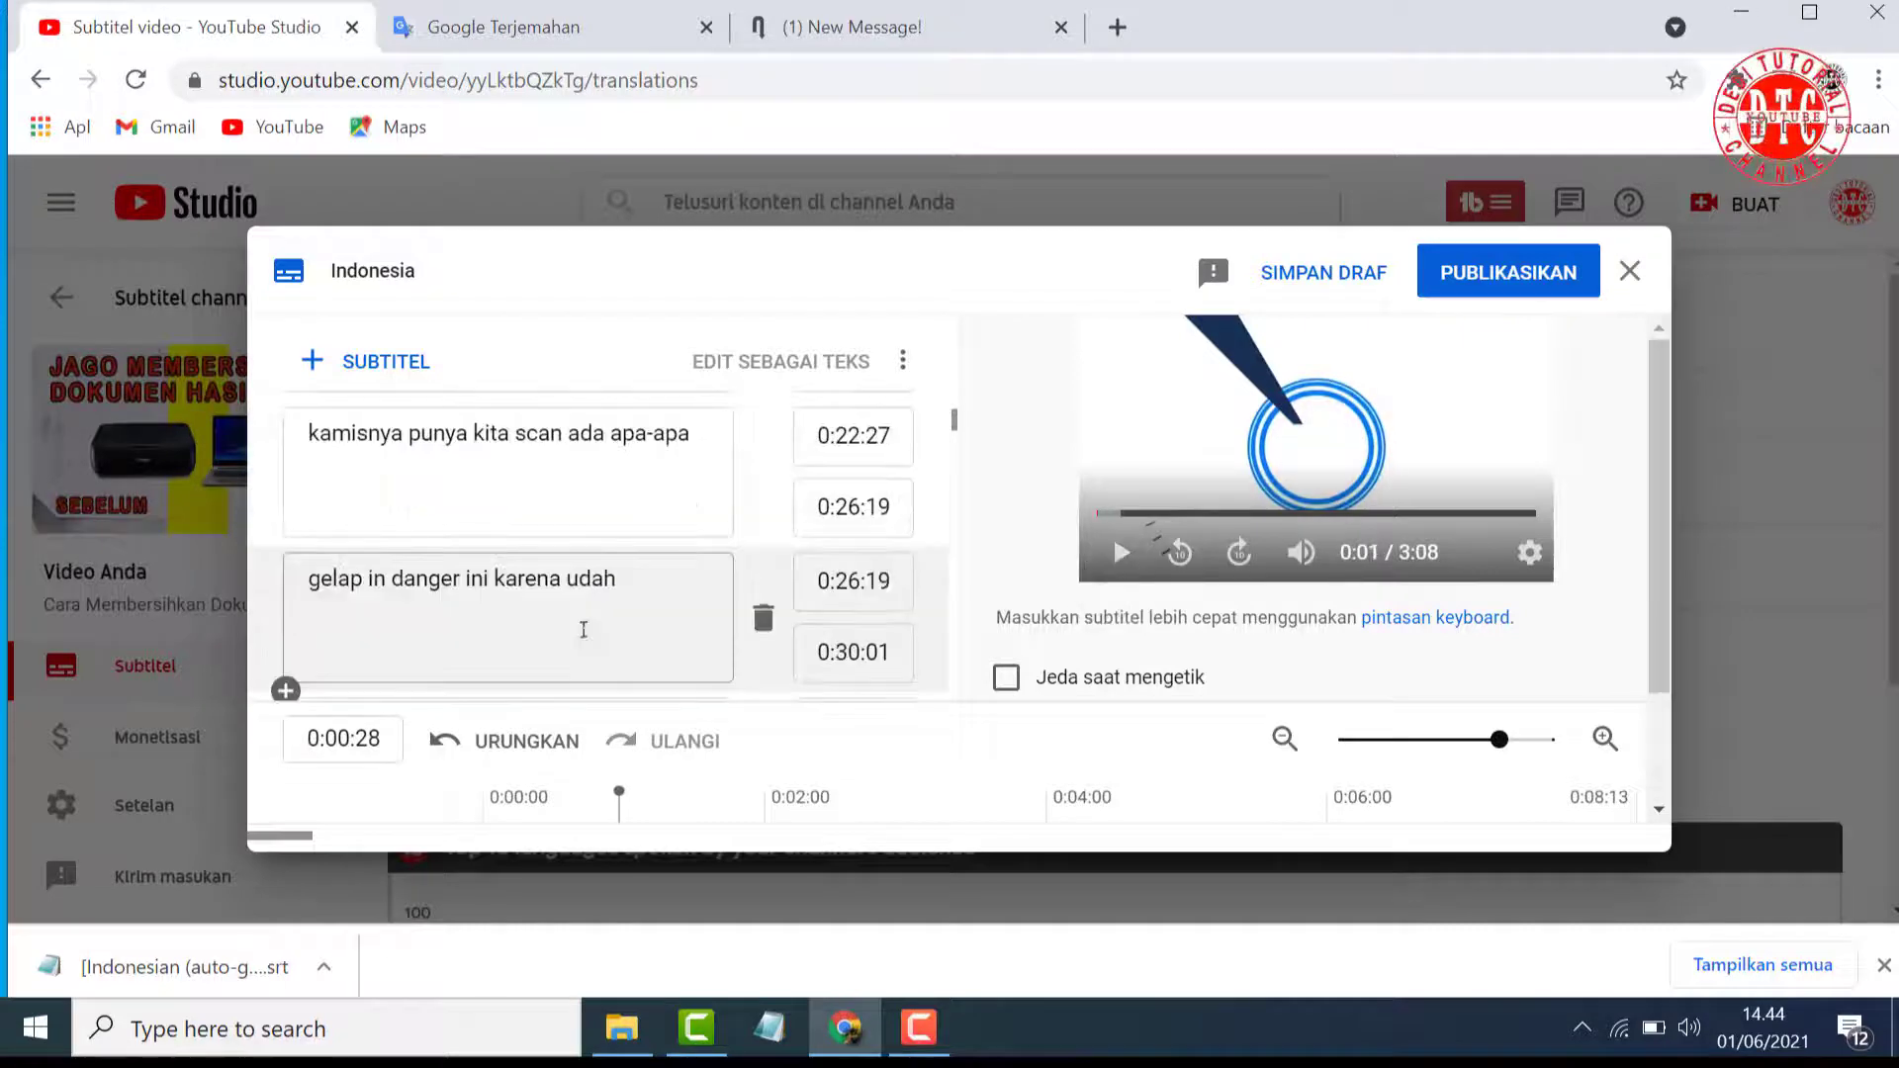
pyautogui.scroll(-2, 583, 630)
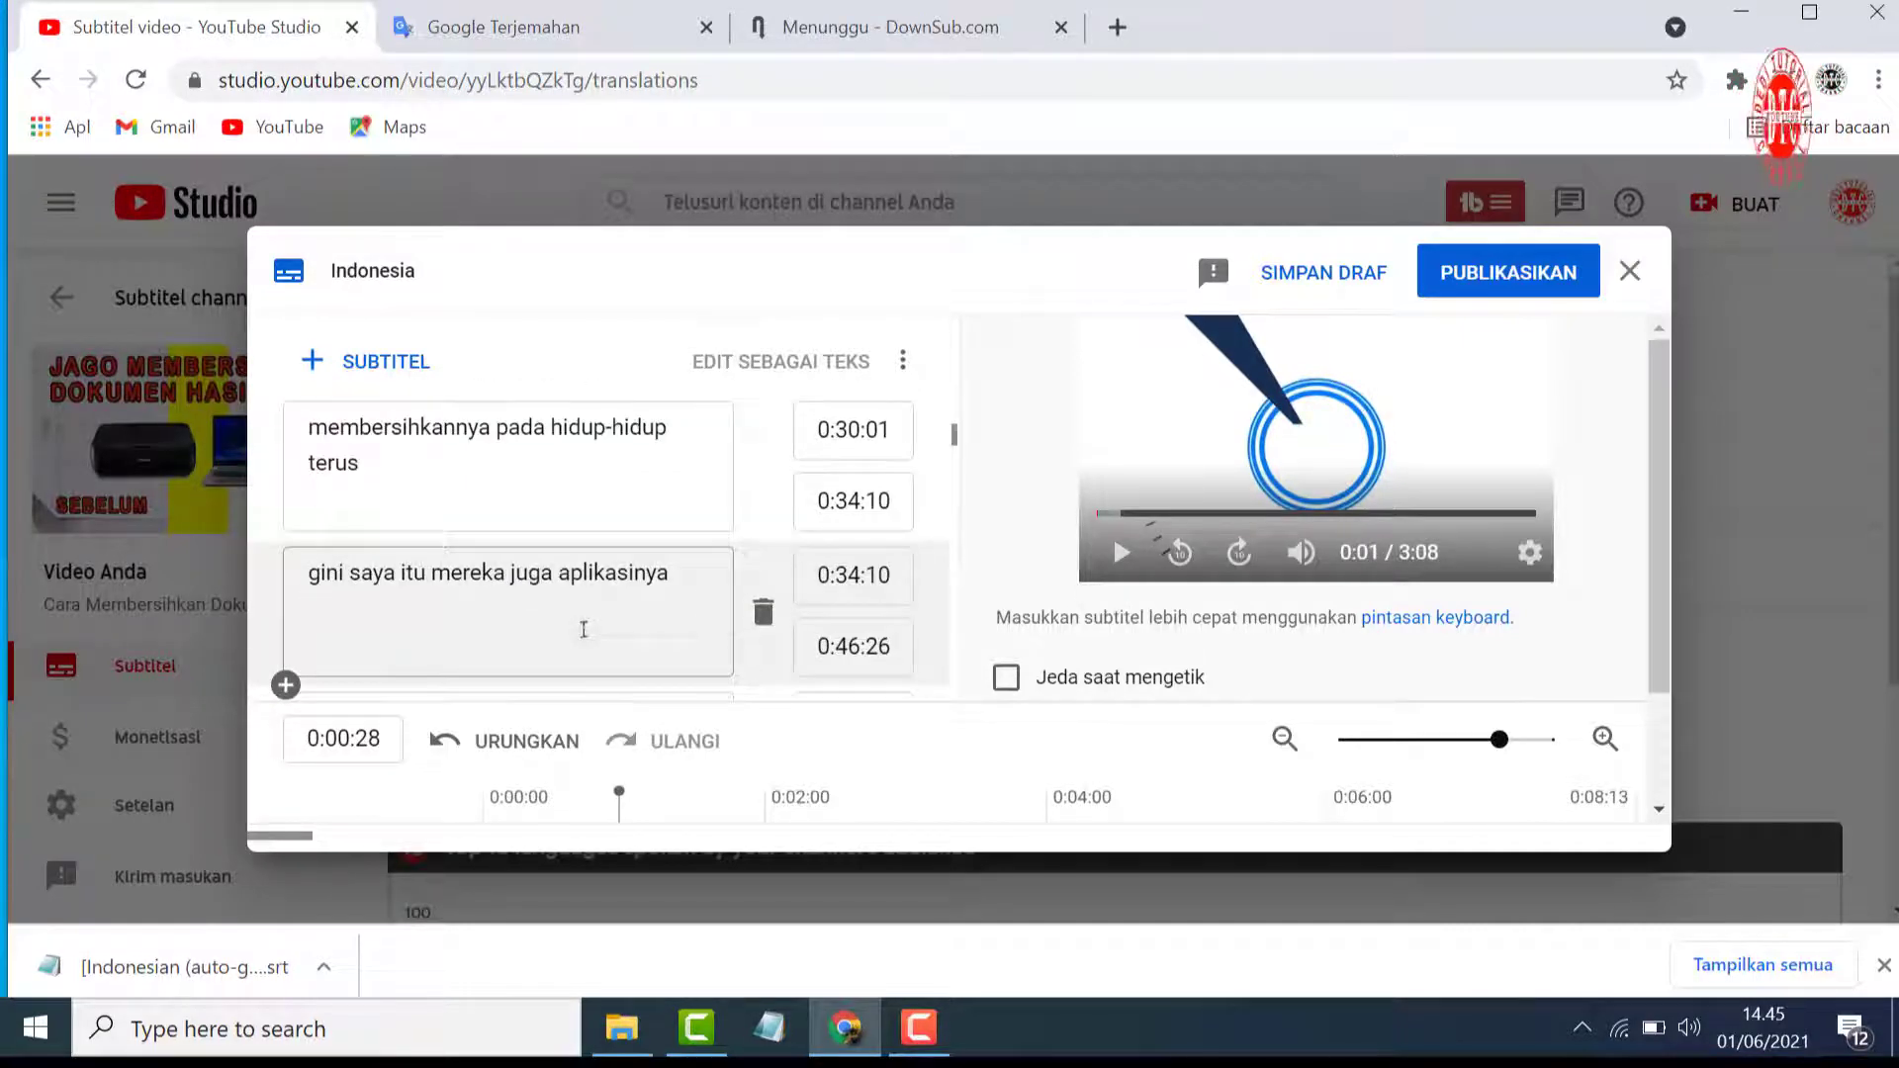
pyautogui.scroll(-3, 584, 630)
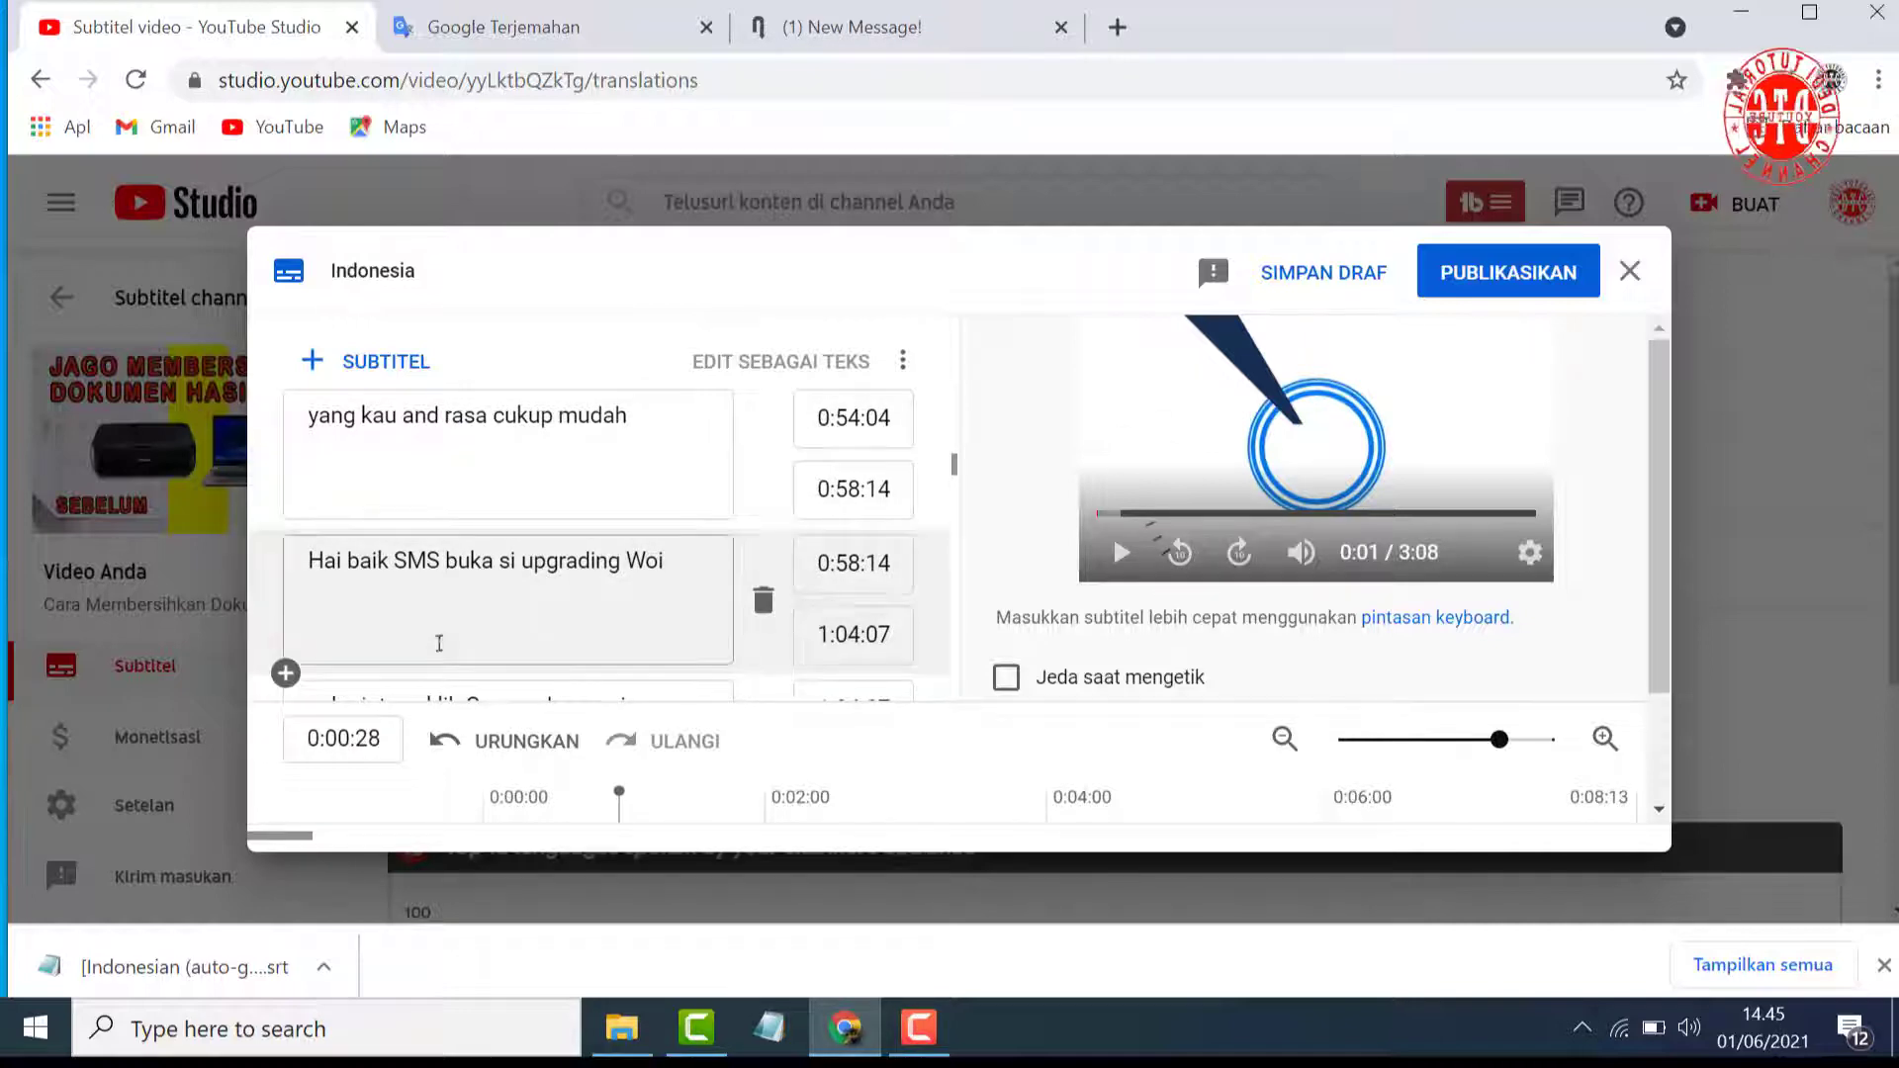
pyautogui.scroll(-3, 523, 524)
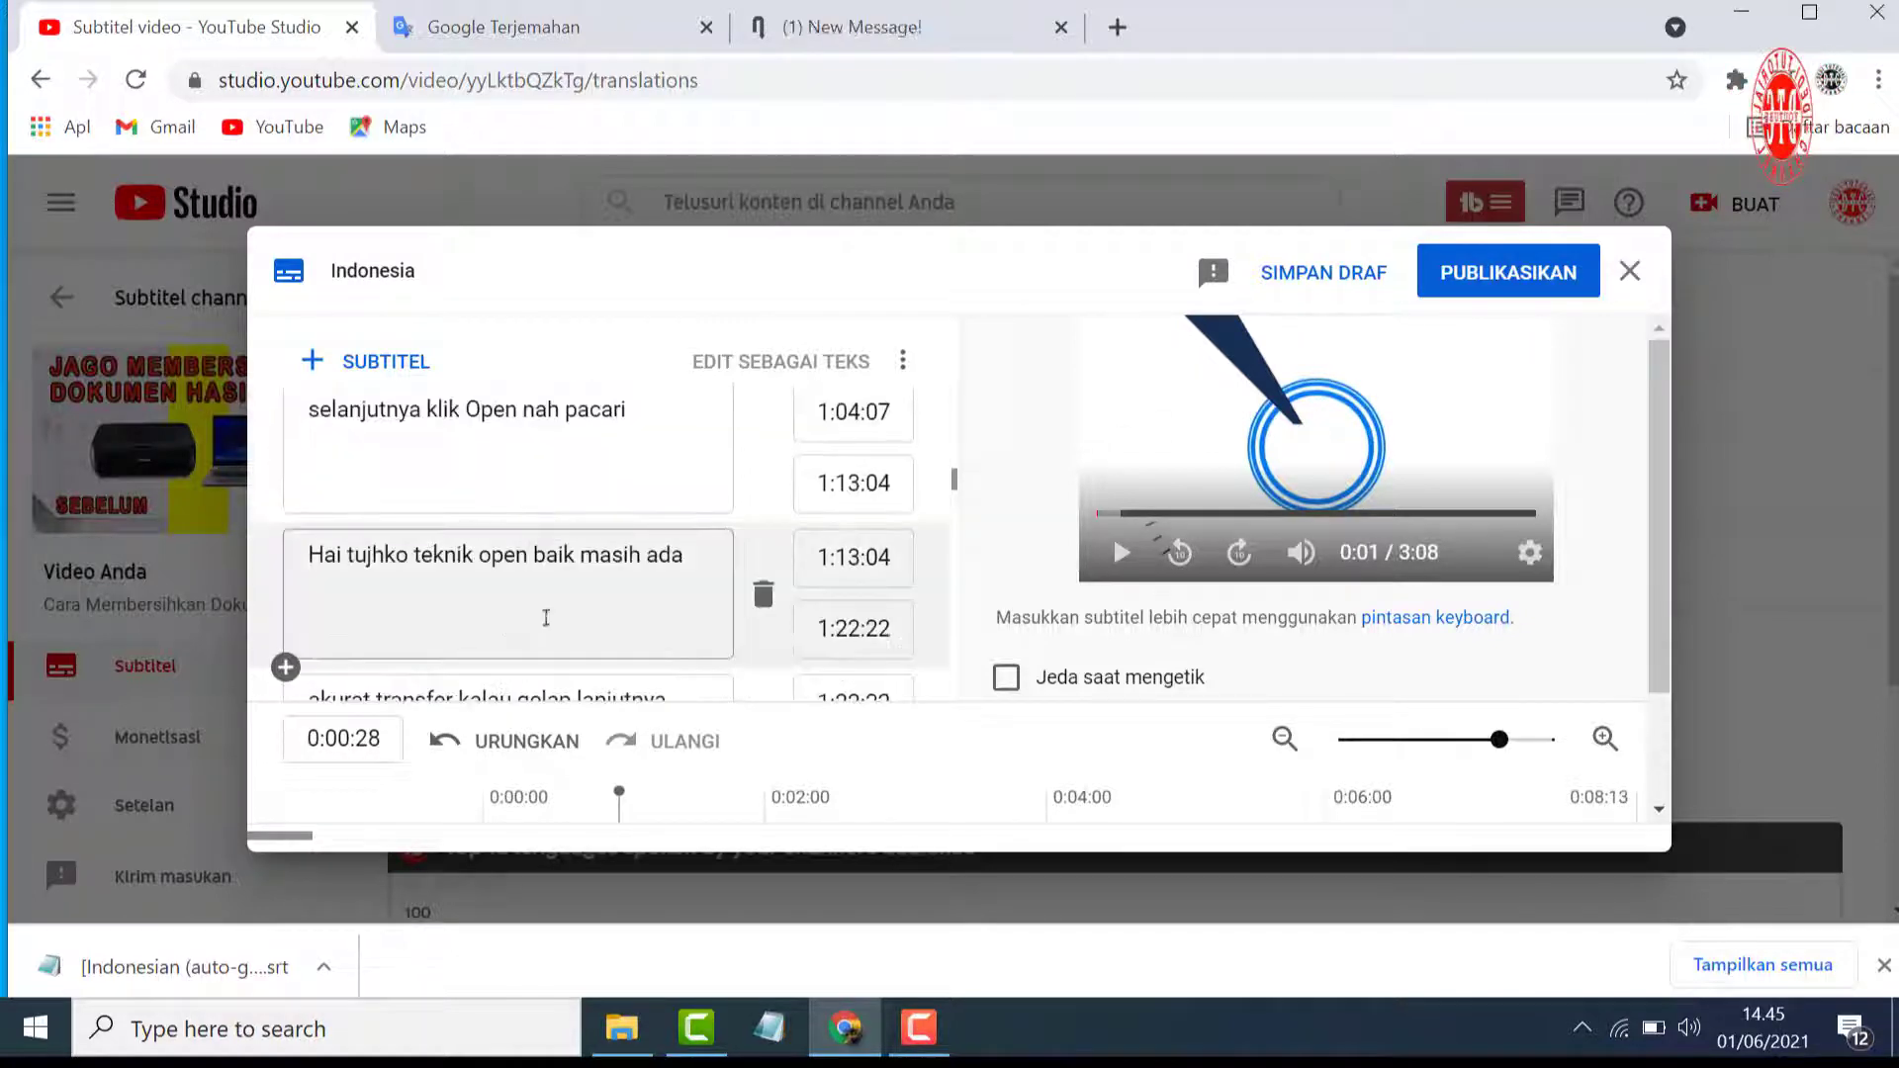
pyautogui.scroll(10, 556, 622)
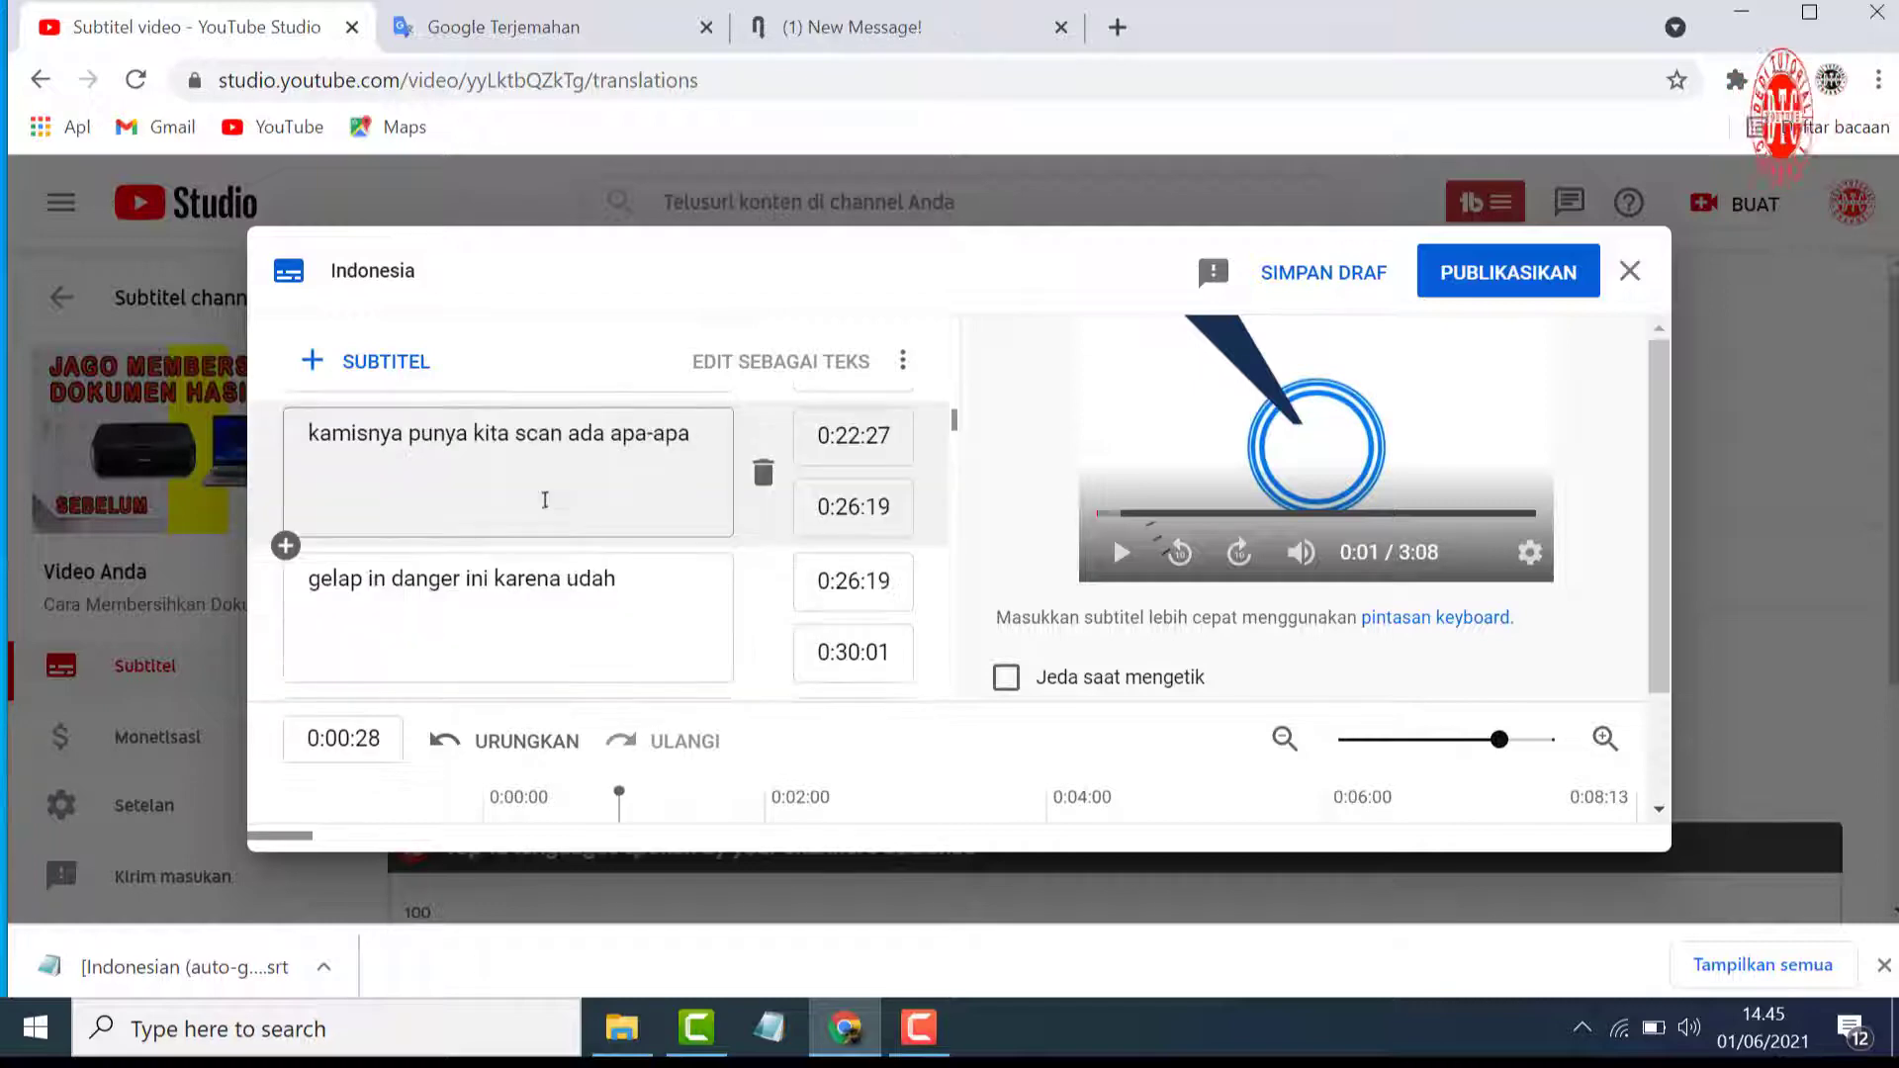
pyautogui.scroll(1, 545, 513)
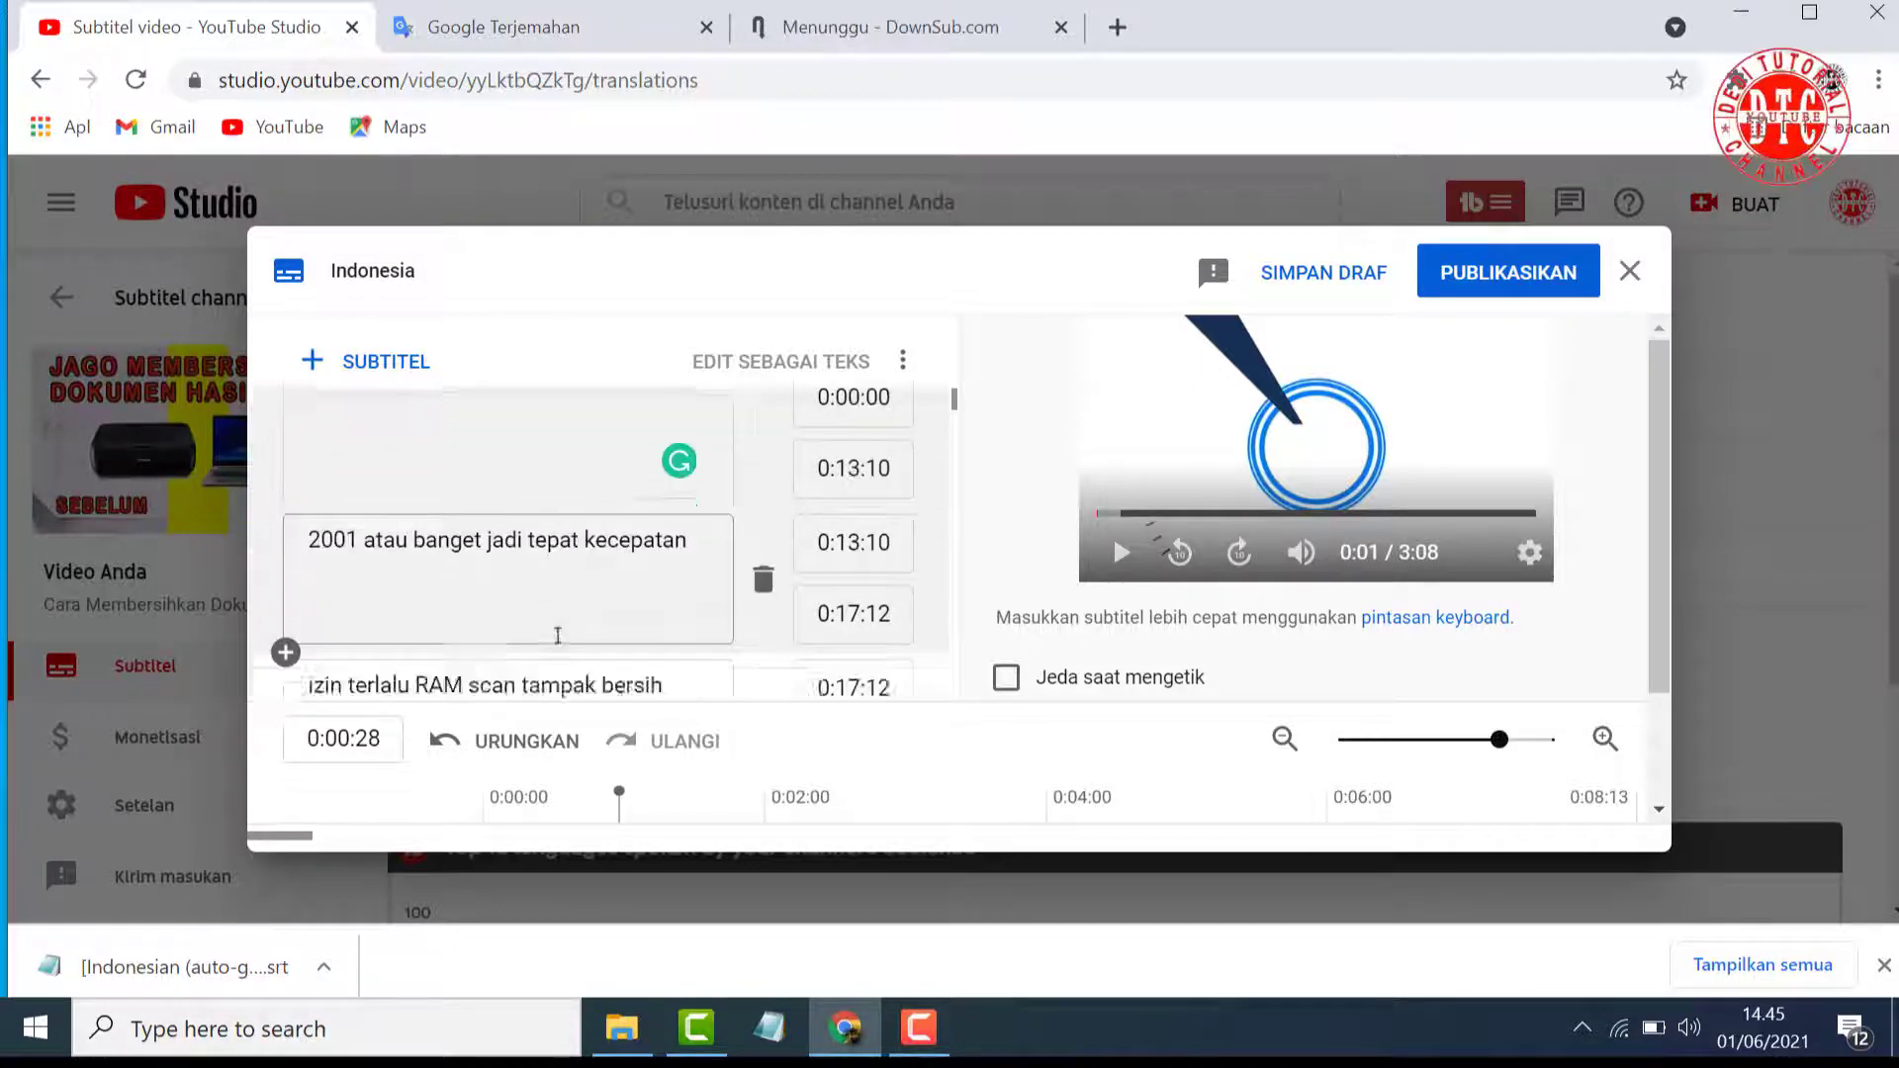
pyautogui.scroll(-10, 549, 553)
pyautogui.scroll(-3, 556, 628)
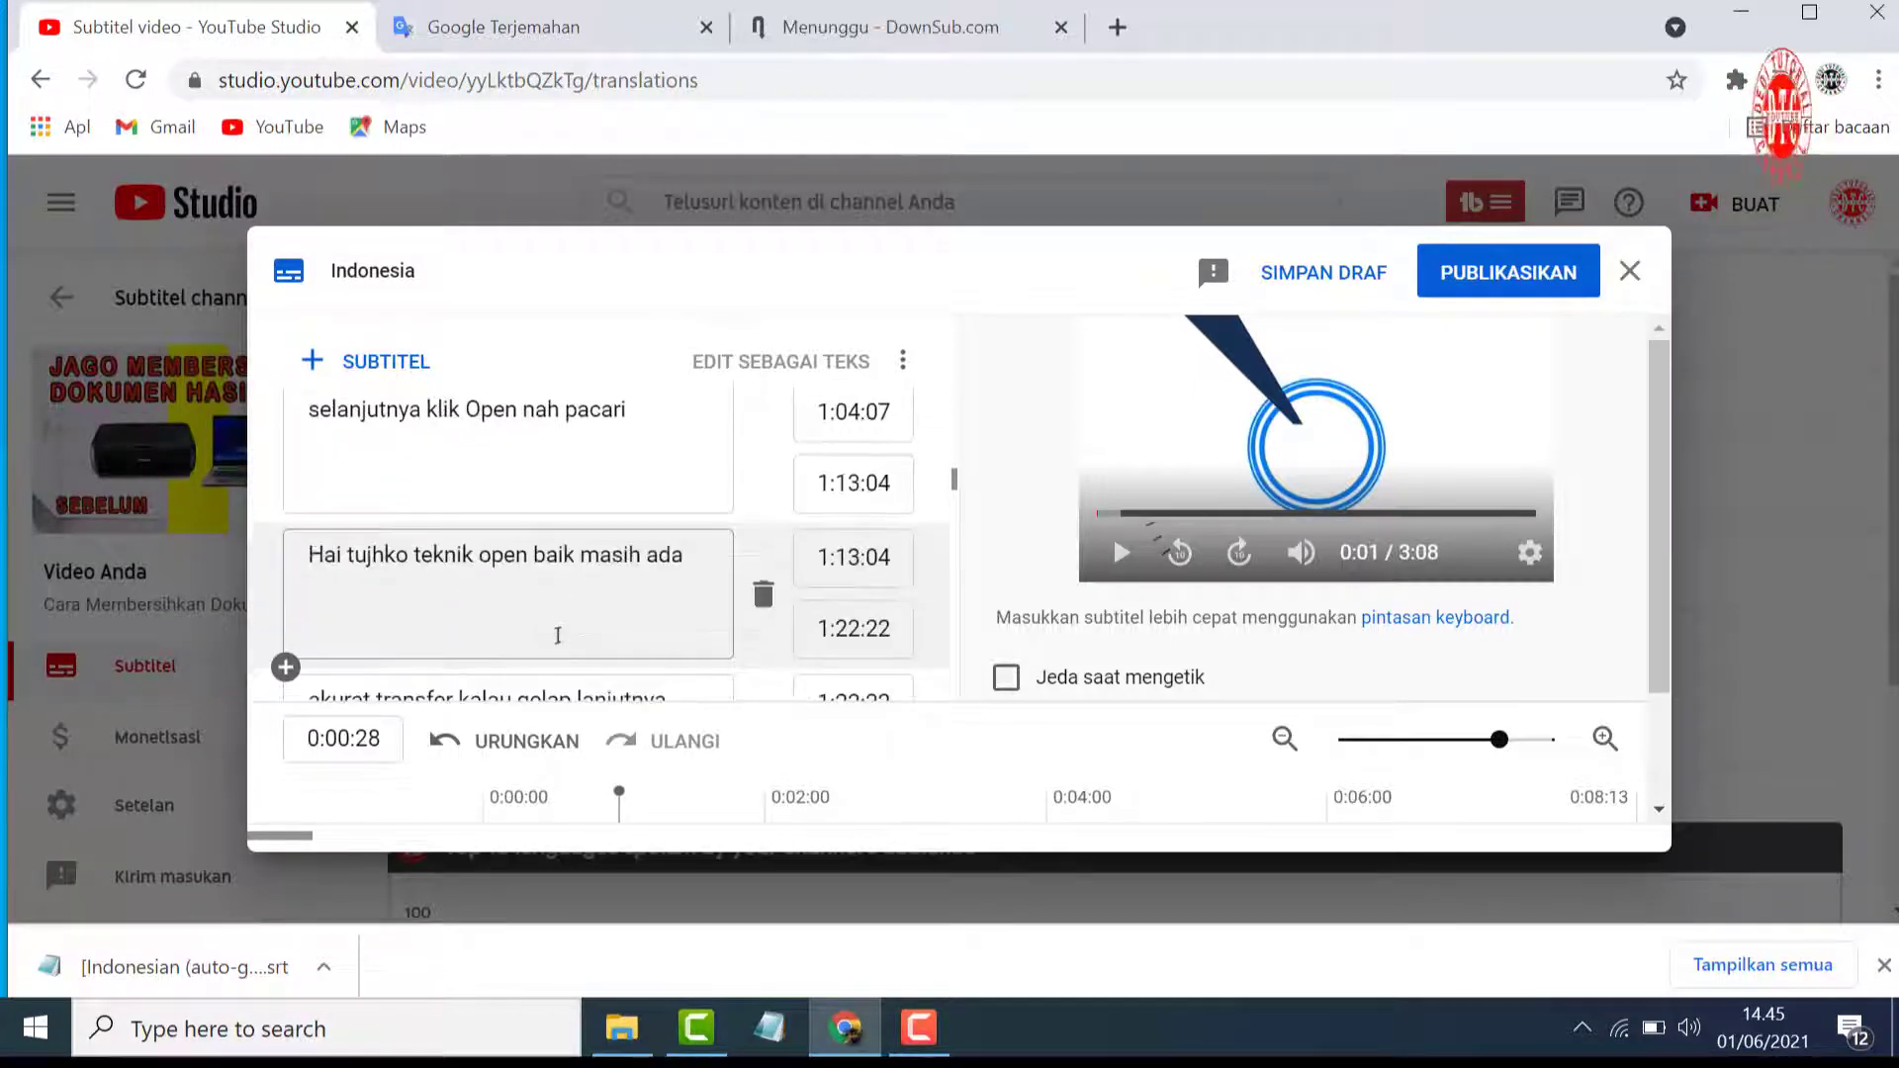
# Publish the Indonesian subtitles and generate the video's English subtitles with automatic translation
pyautogui.click(1503, 276)
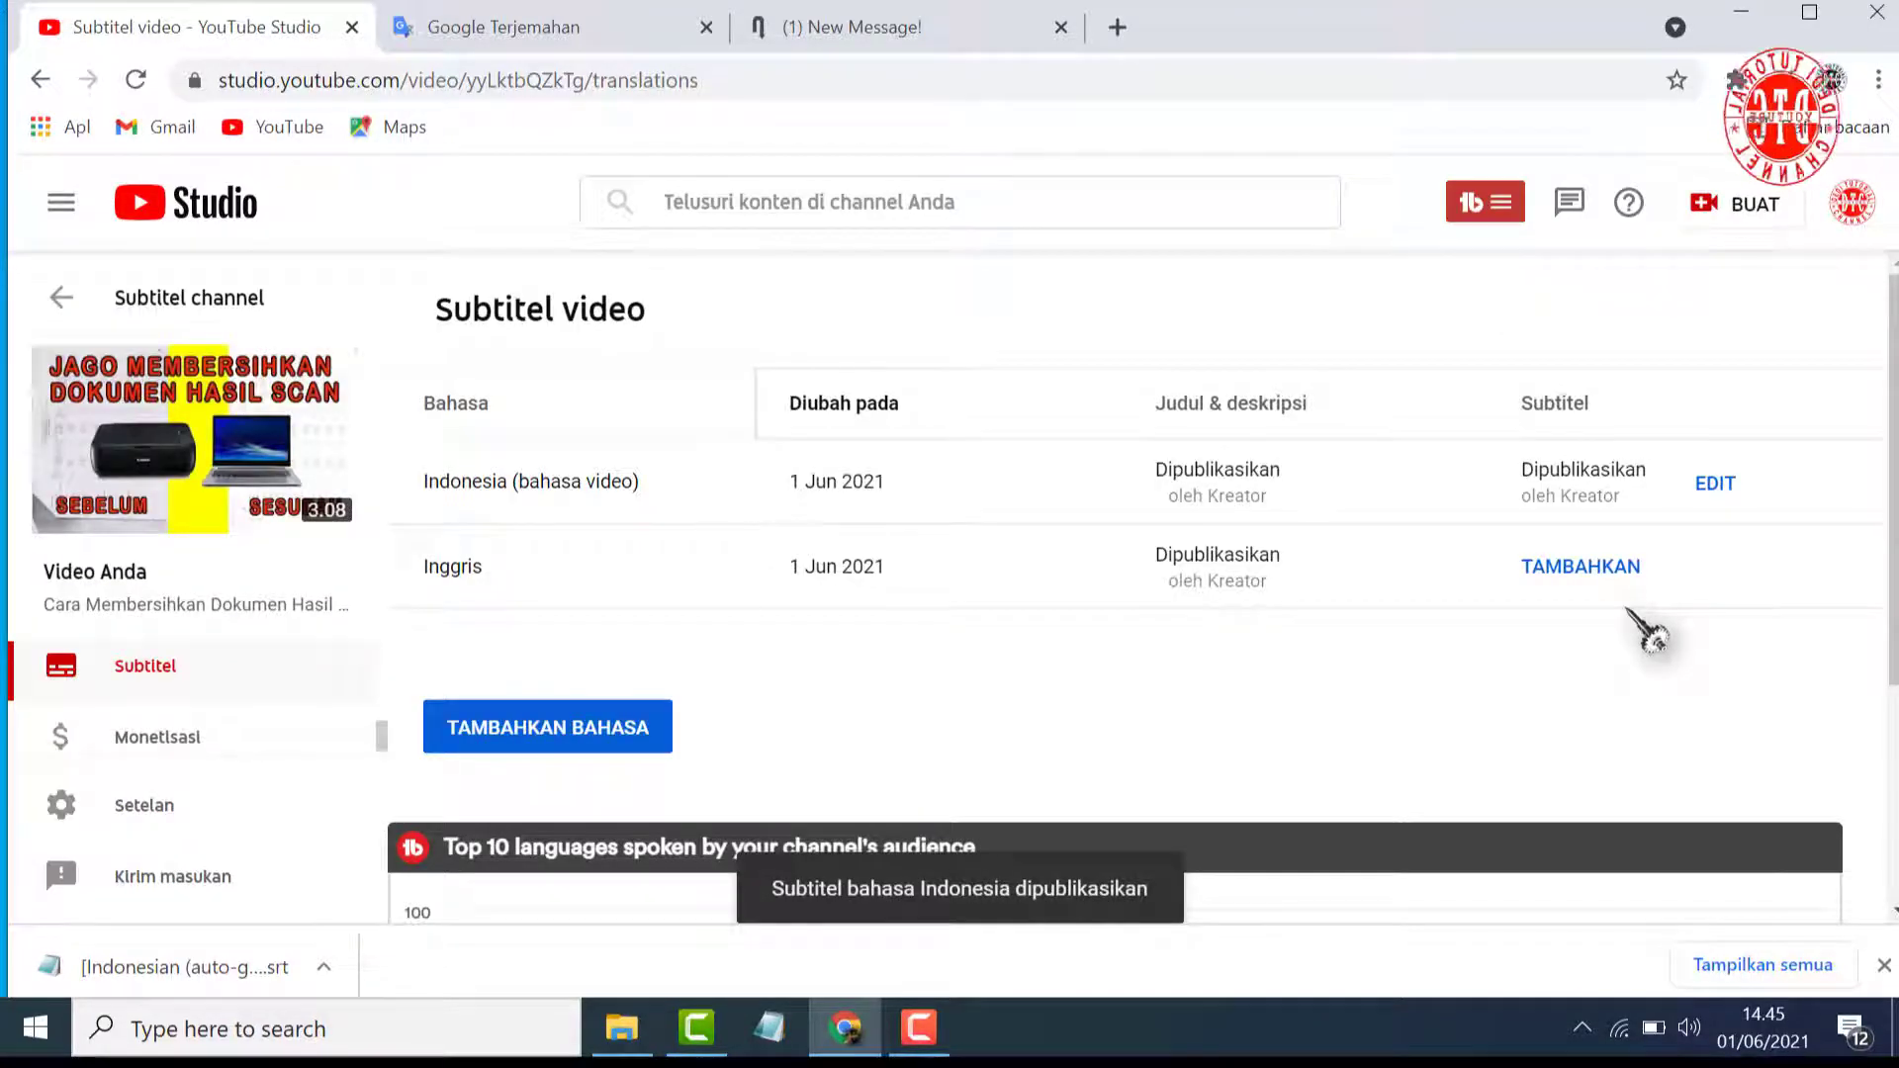
pyautogui.click(1579, 569)
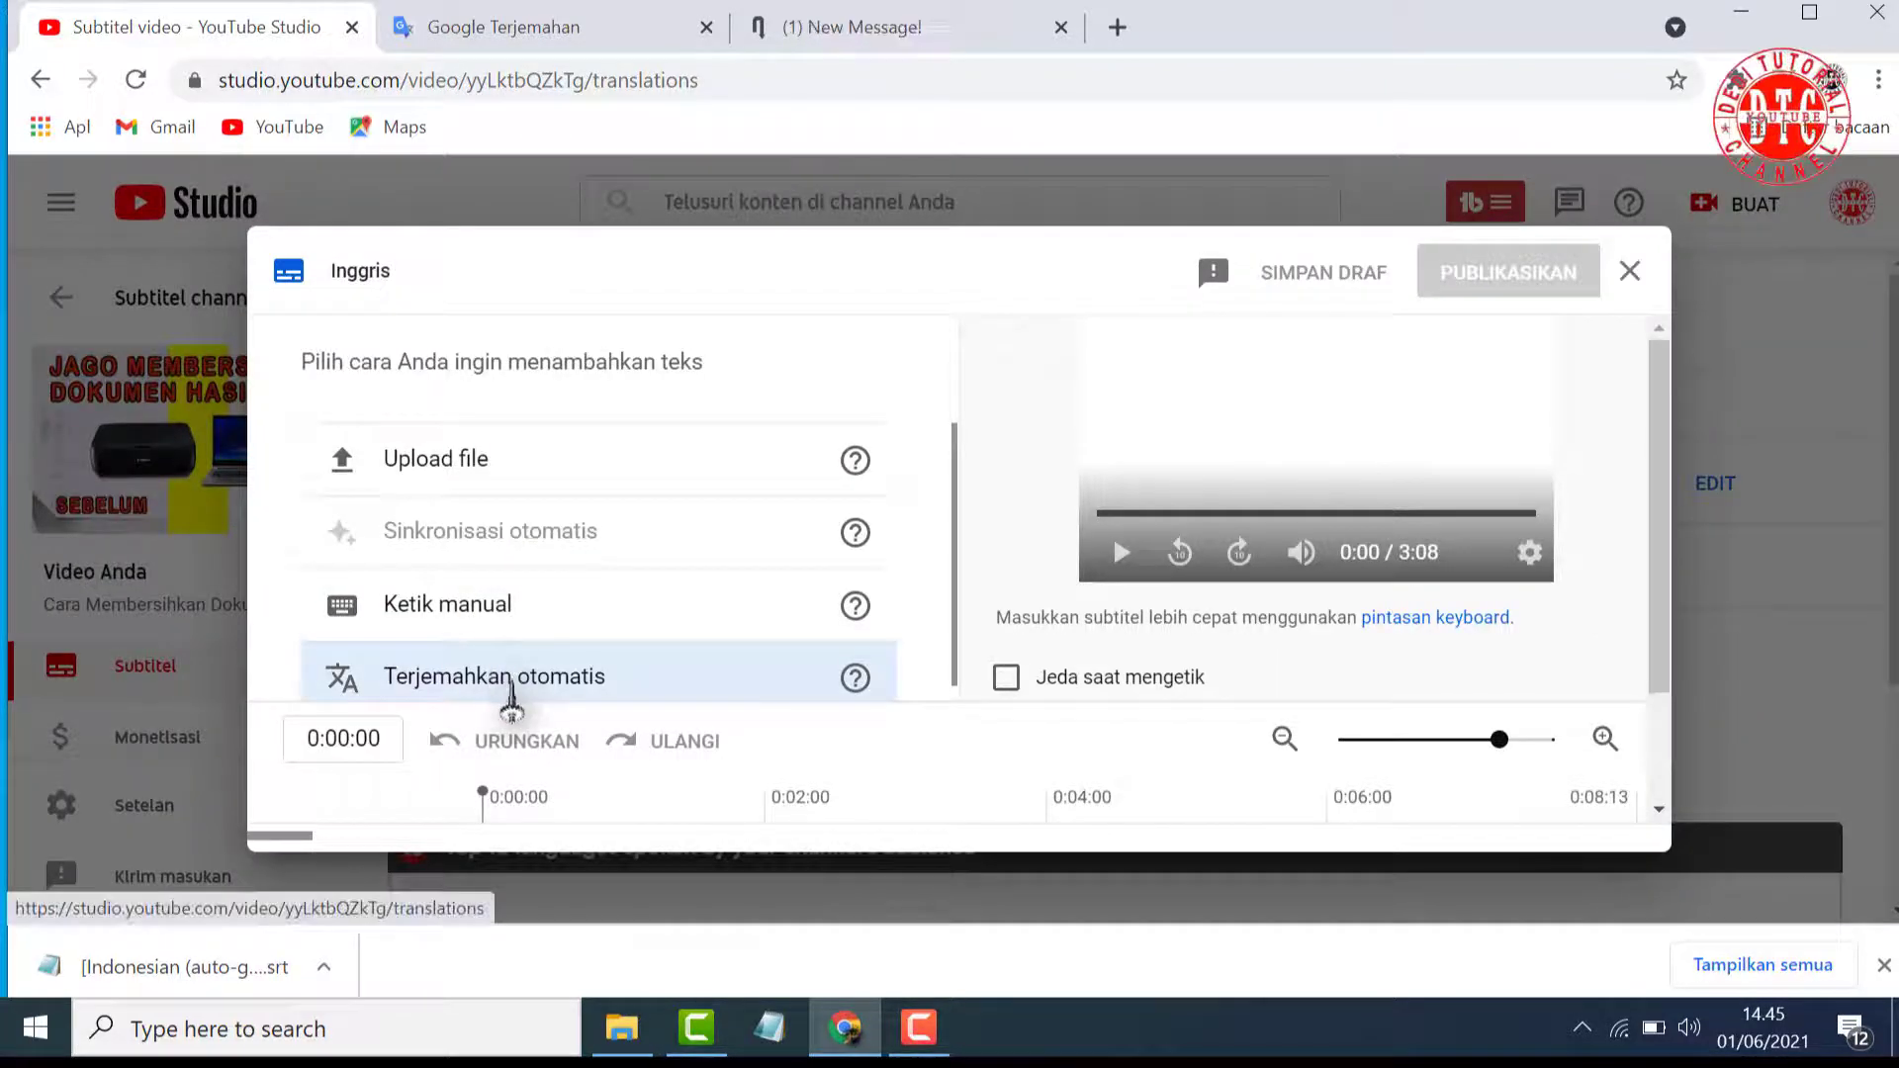
pyautogui.click(511, 688)
pyautogui.scroll(-10, 600, 666)
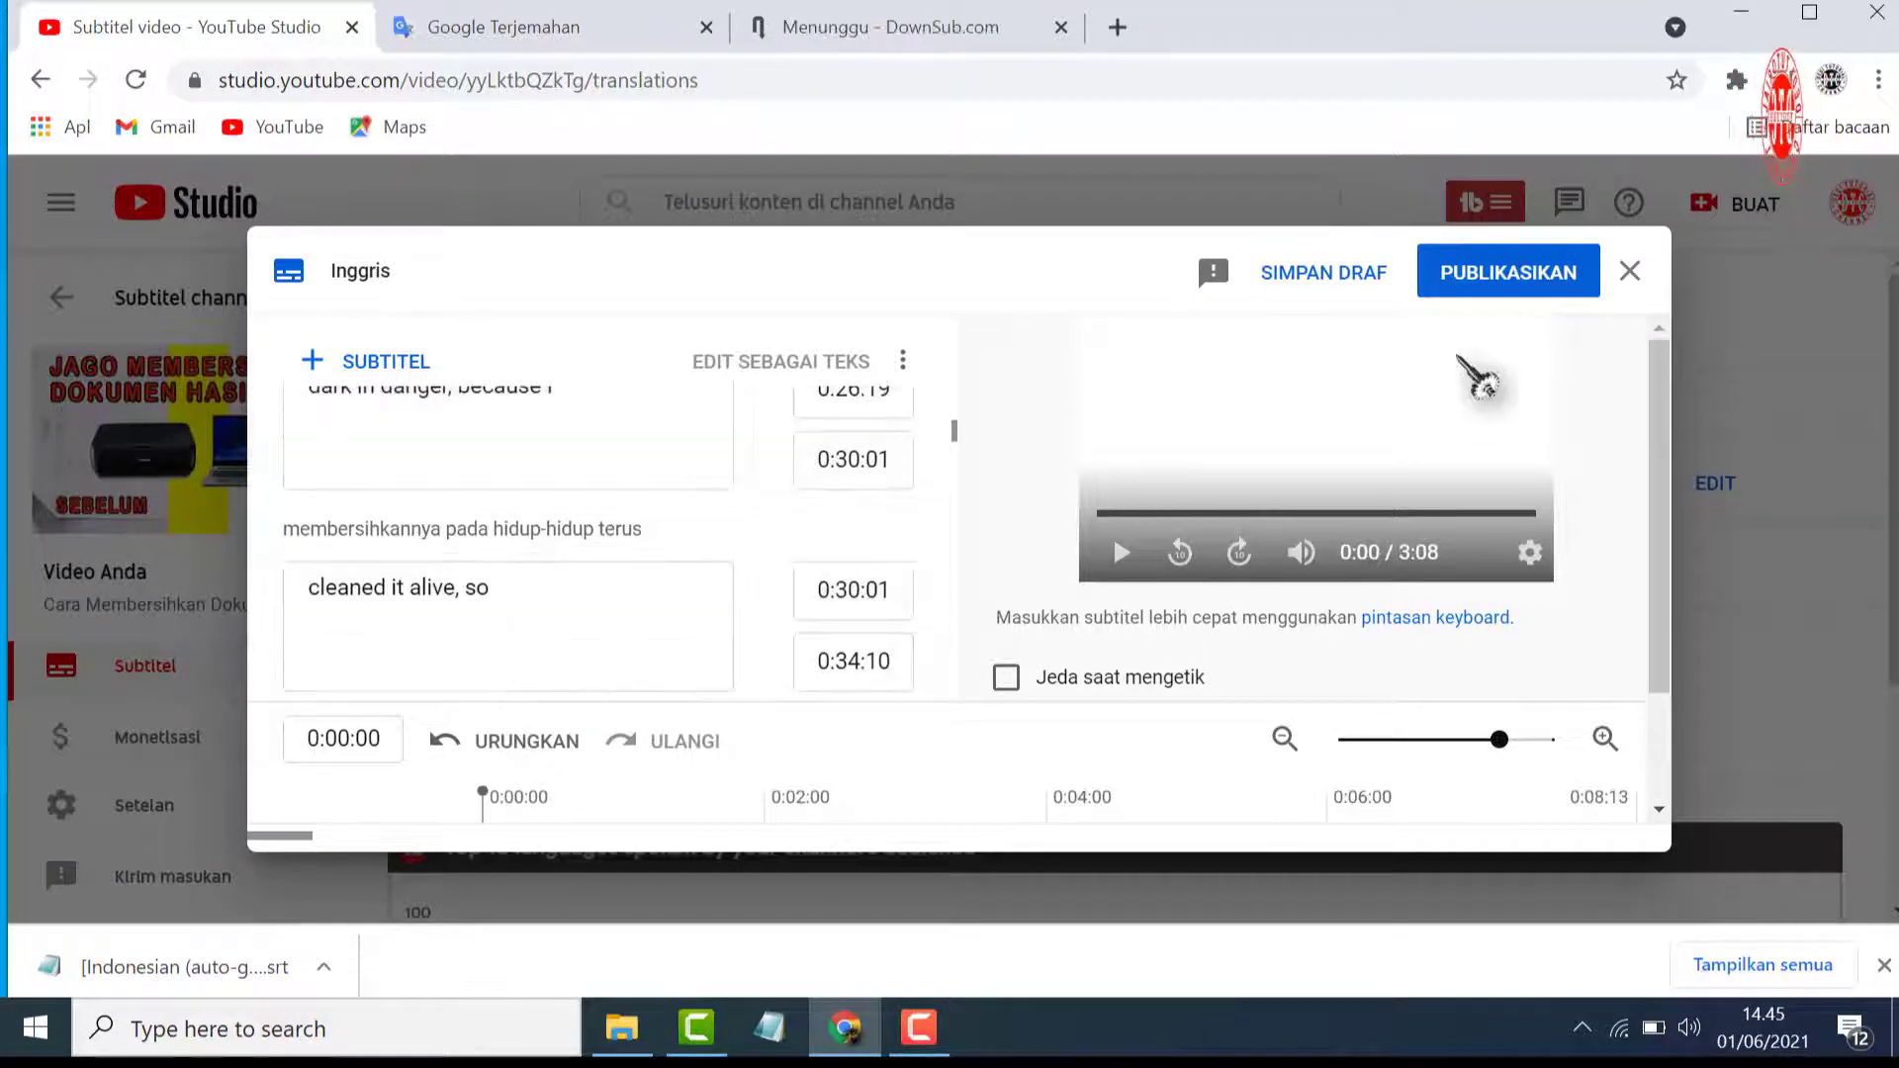
# Publish the English subtitles and add Arabic (Arab) to the video's subtitle languages
pyautogui.click(1498, 289)
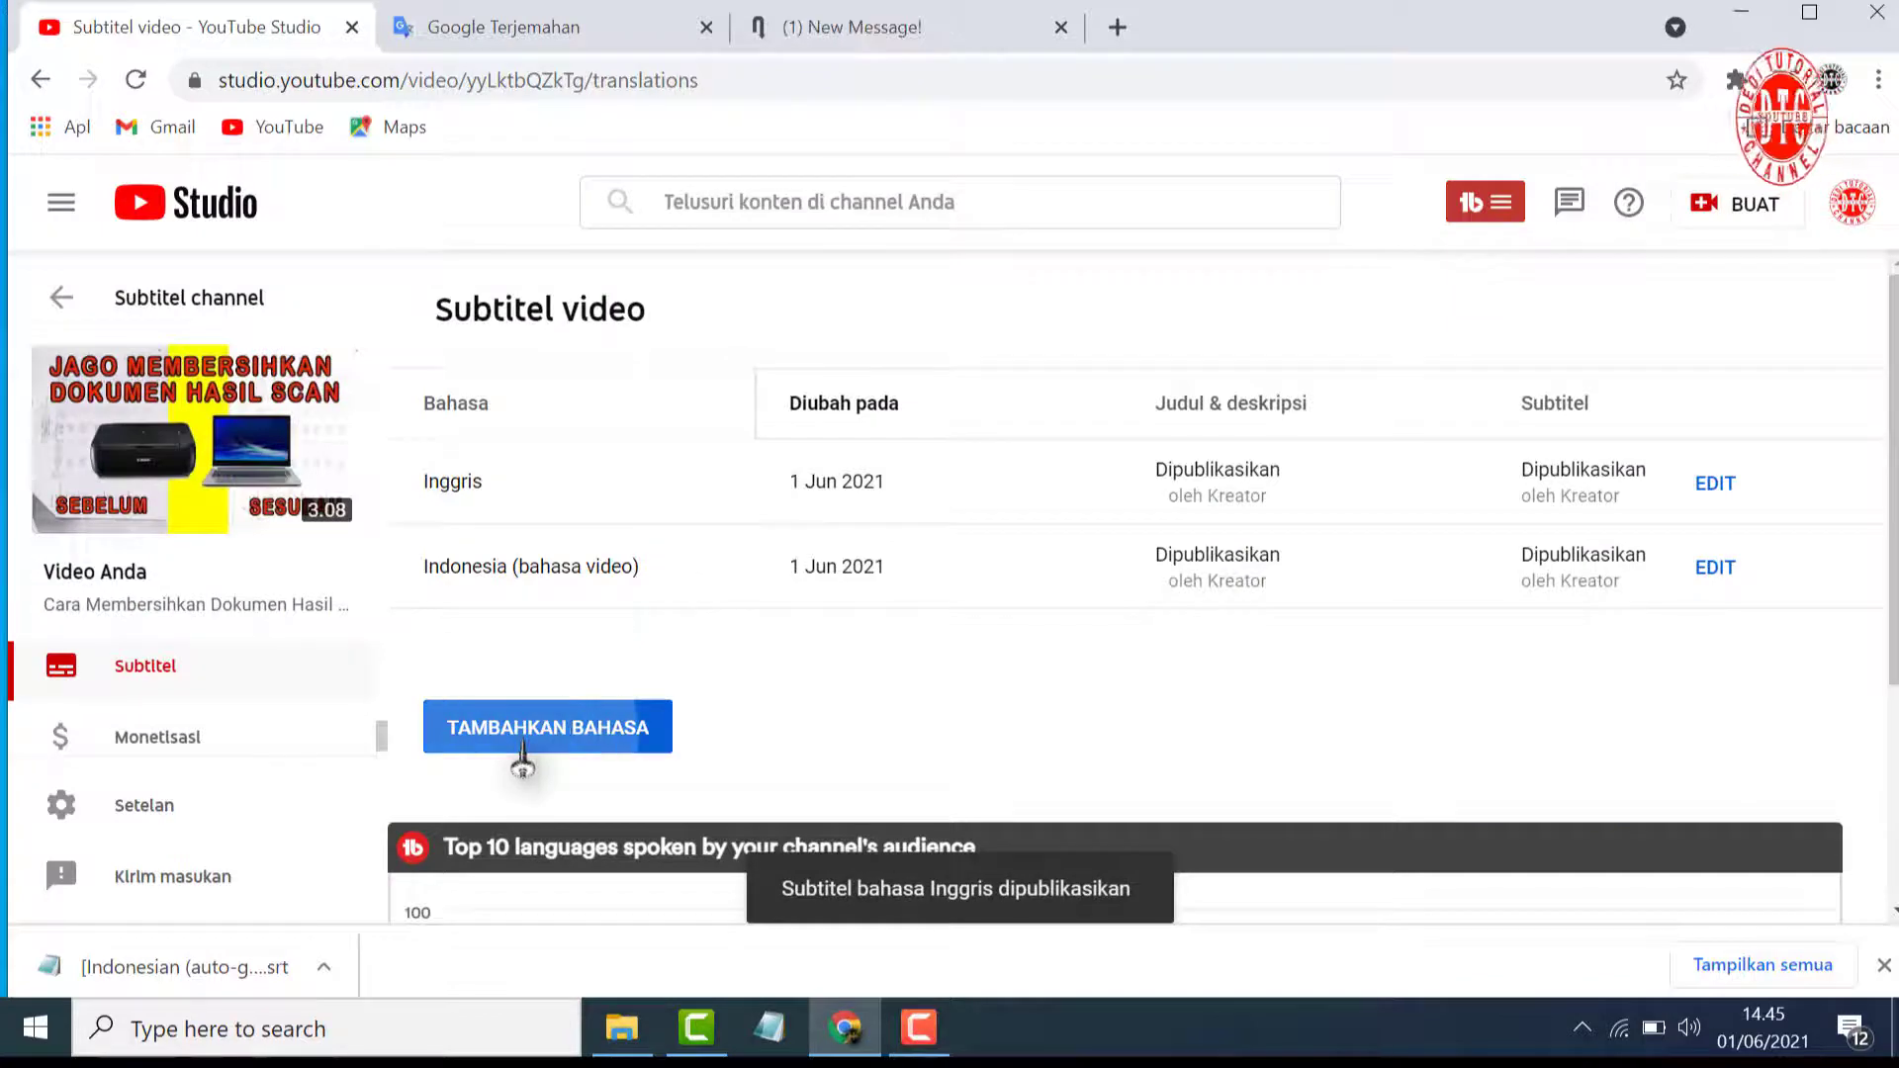
pyautogui.click(524, 754)
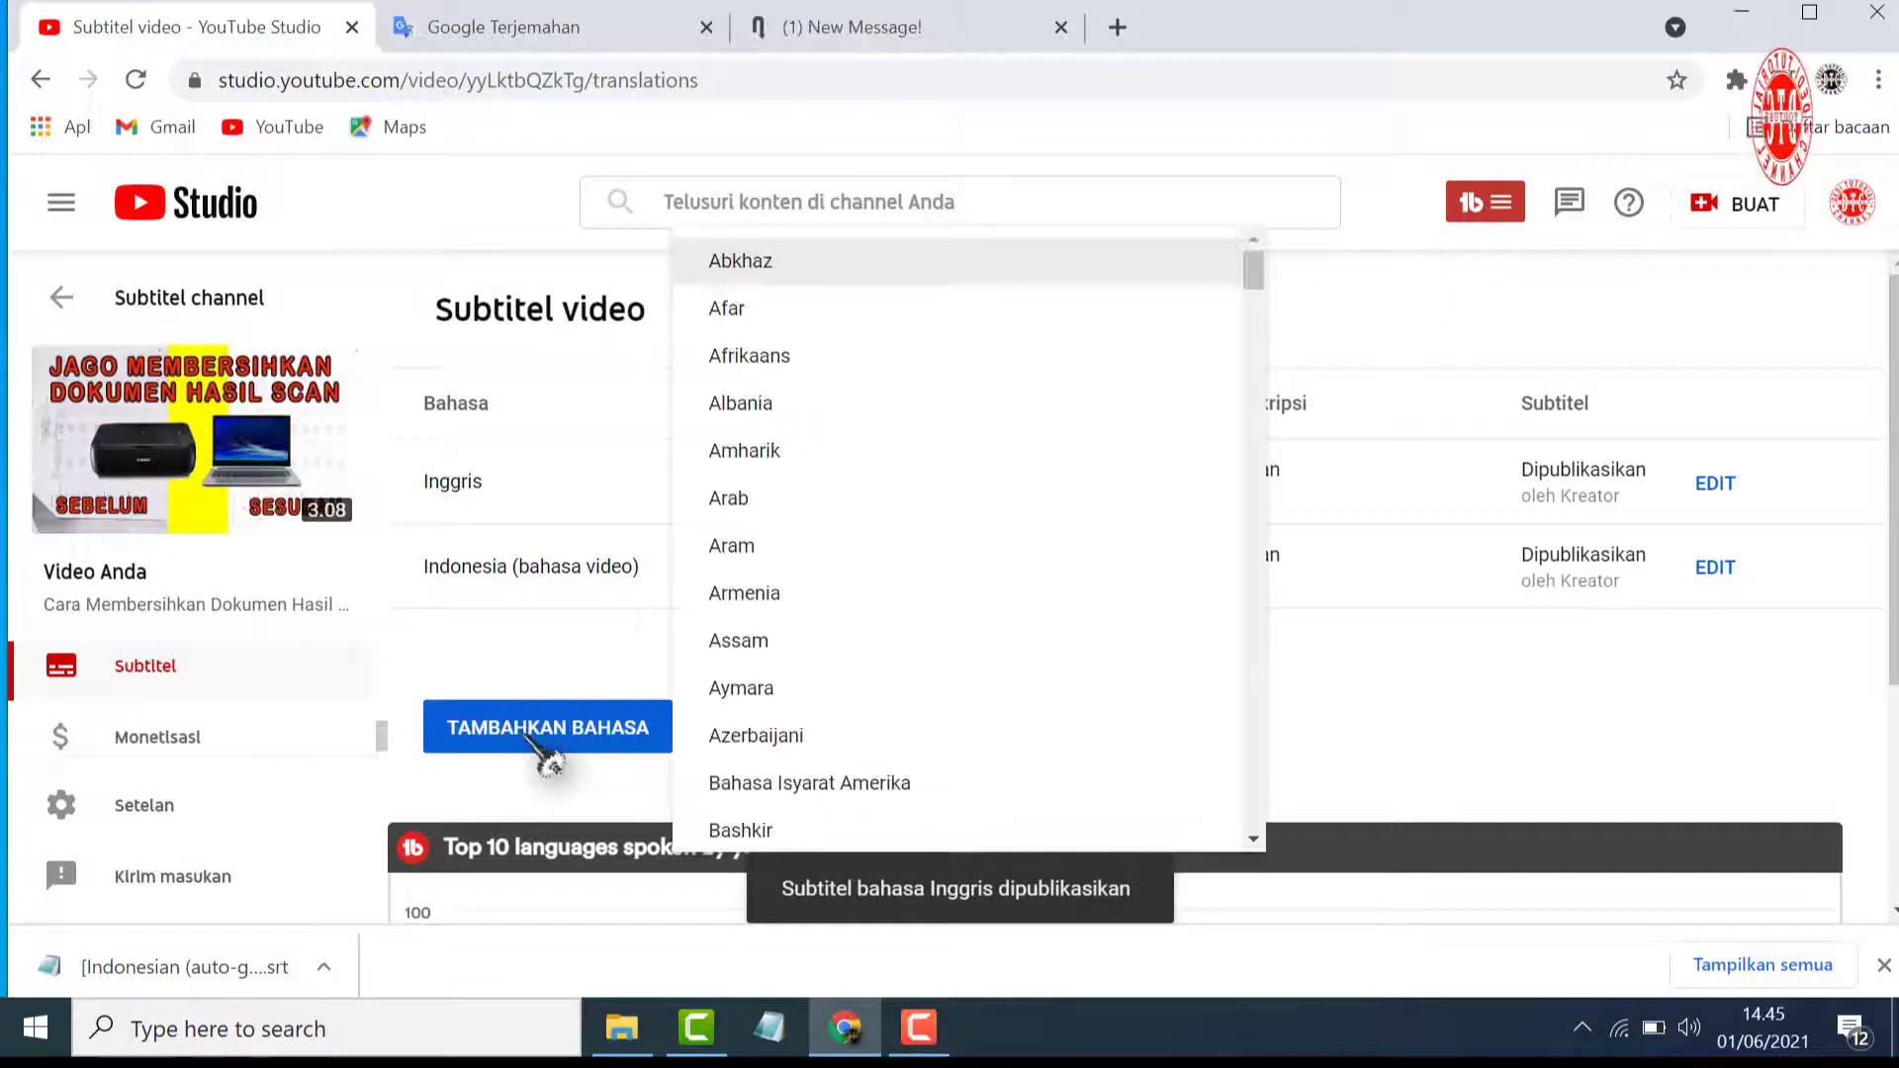
pyautogui.click(763, 509)
# Add Brazilian Portuguese (Portugis (Brasil)) to the video's subtitle languages
pyautogui.click(612, 777)
pyautogui.scroll(-20, 956, 687)
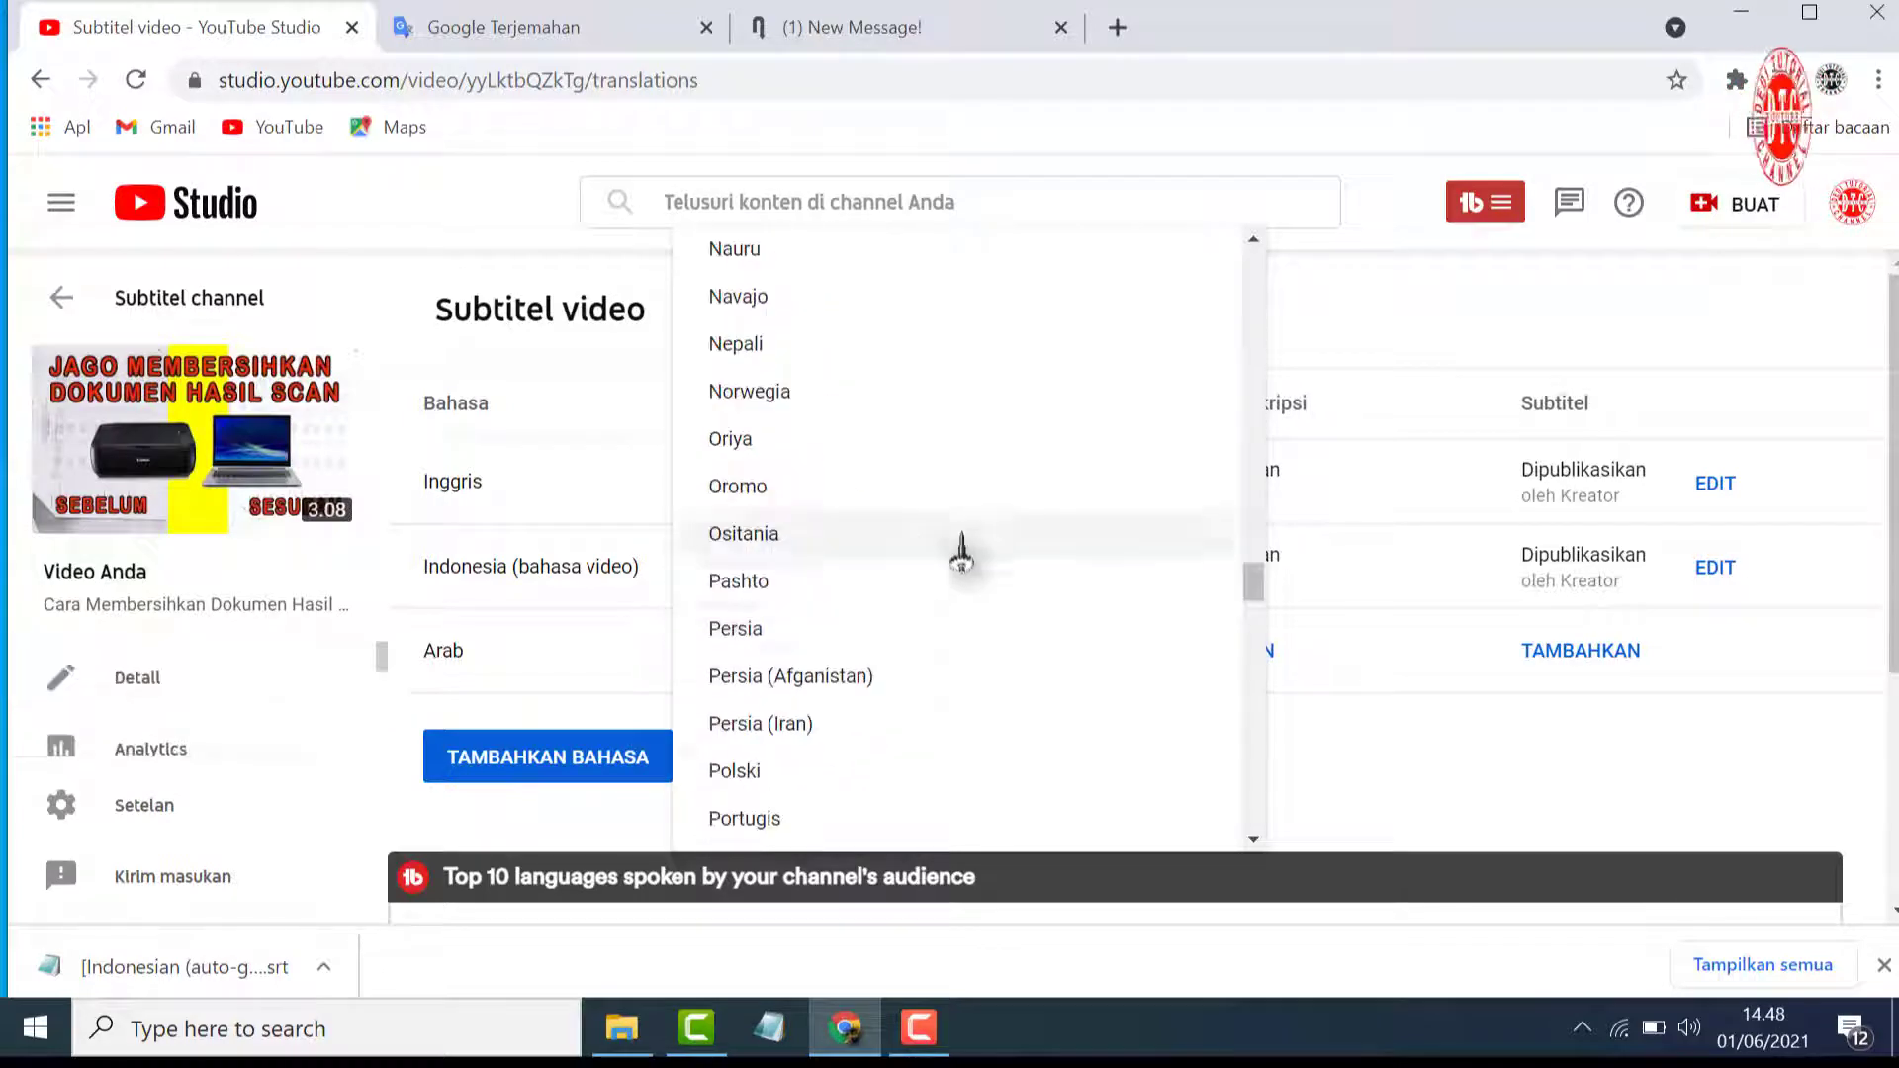
pyautogui.scroll(-2, 920, 697)
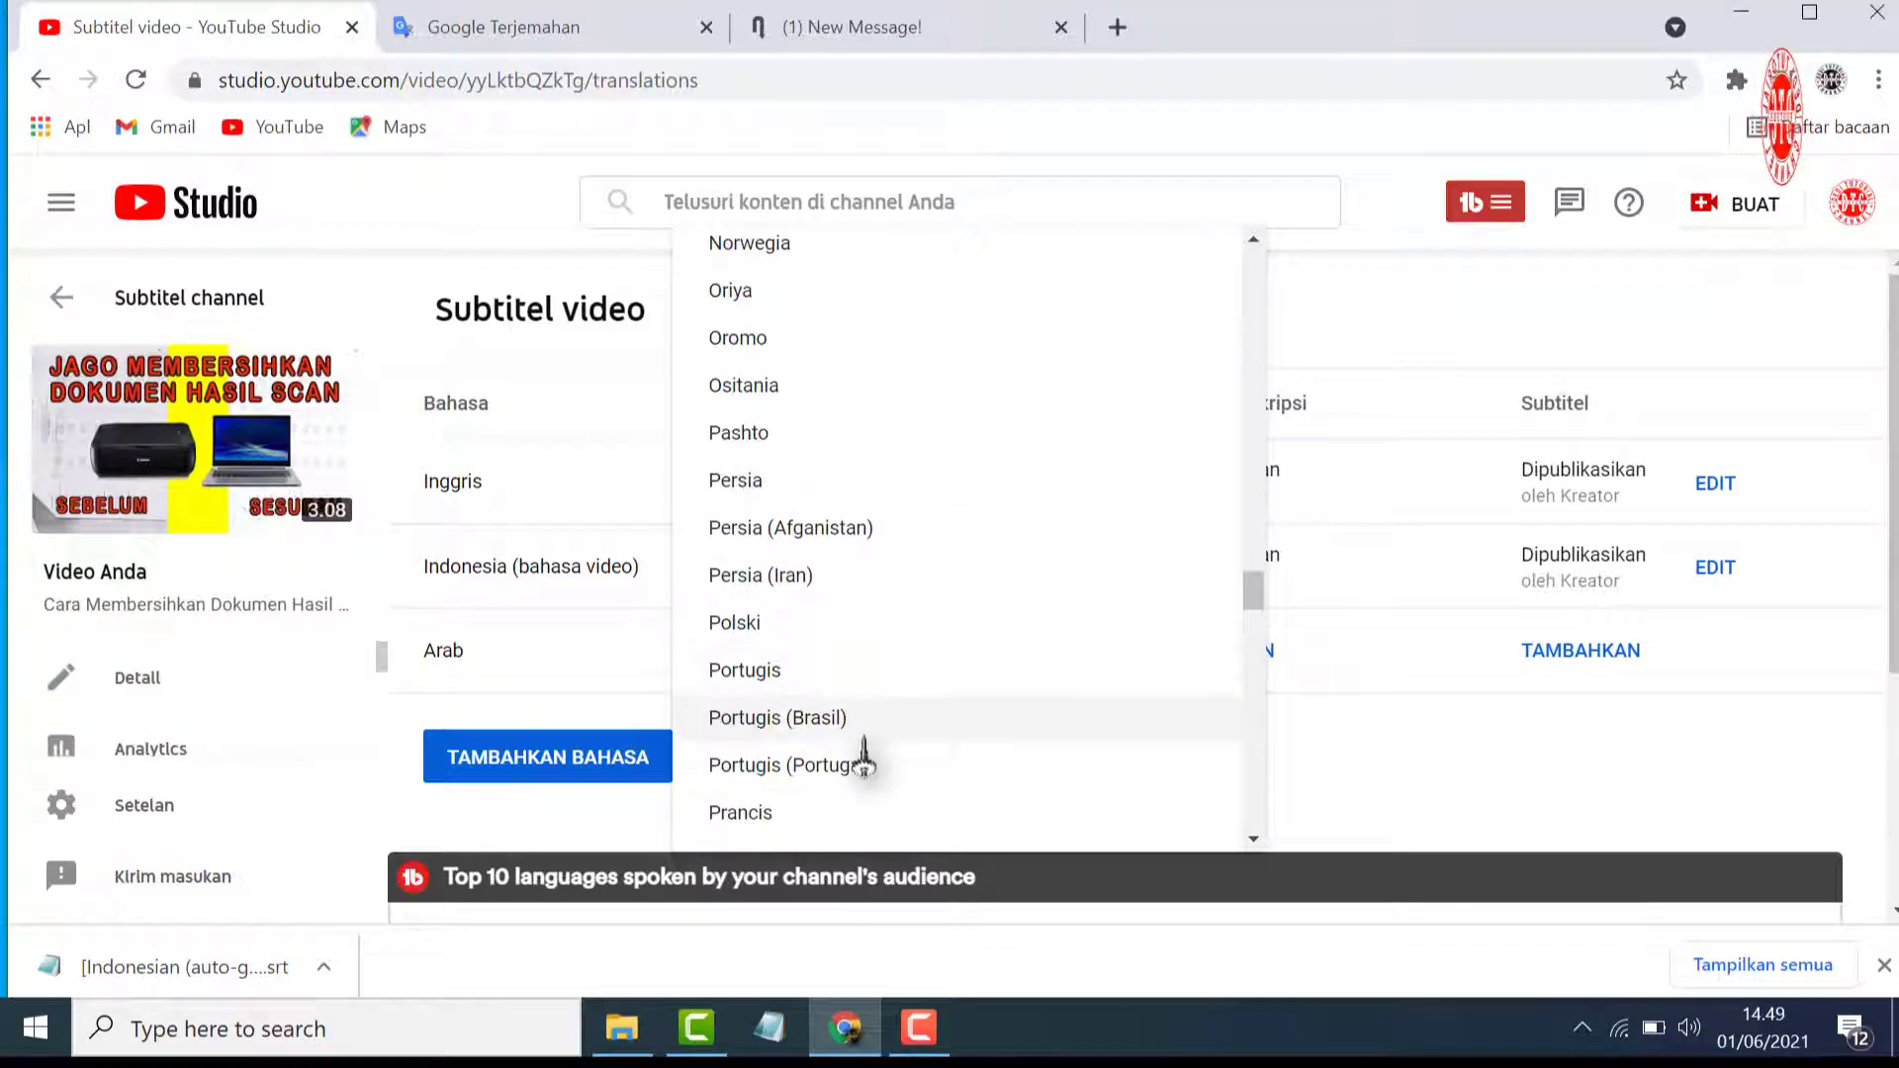
pyautogui.click(833, 720)
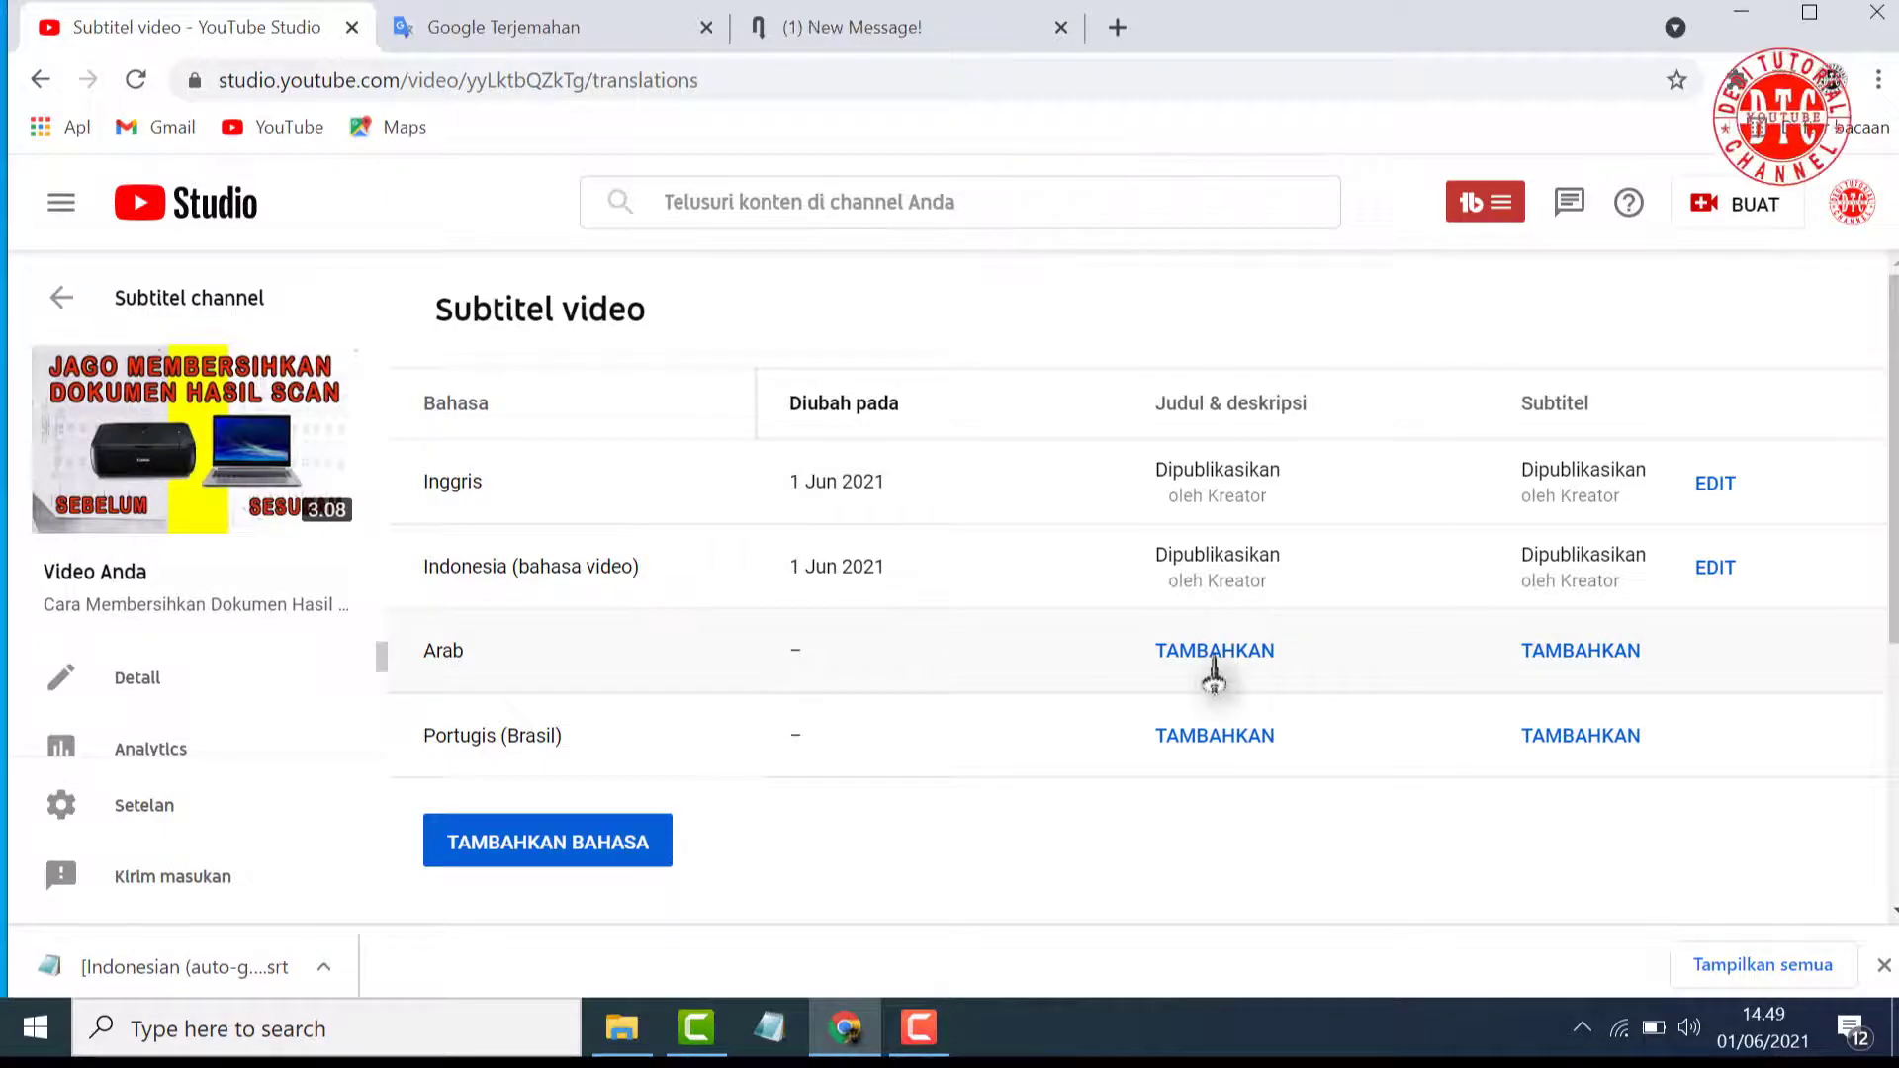
# Open the Arabic title and description translation and copy the original title "Cara Membersihkan Dokumen Hasil Scan"
pyautogui.click(1214, 663)
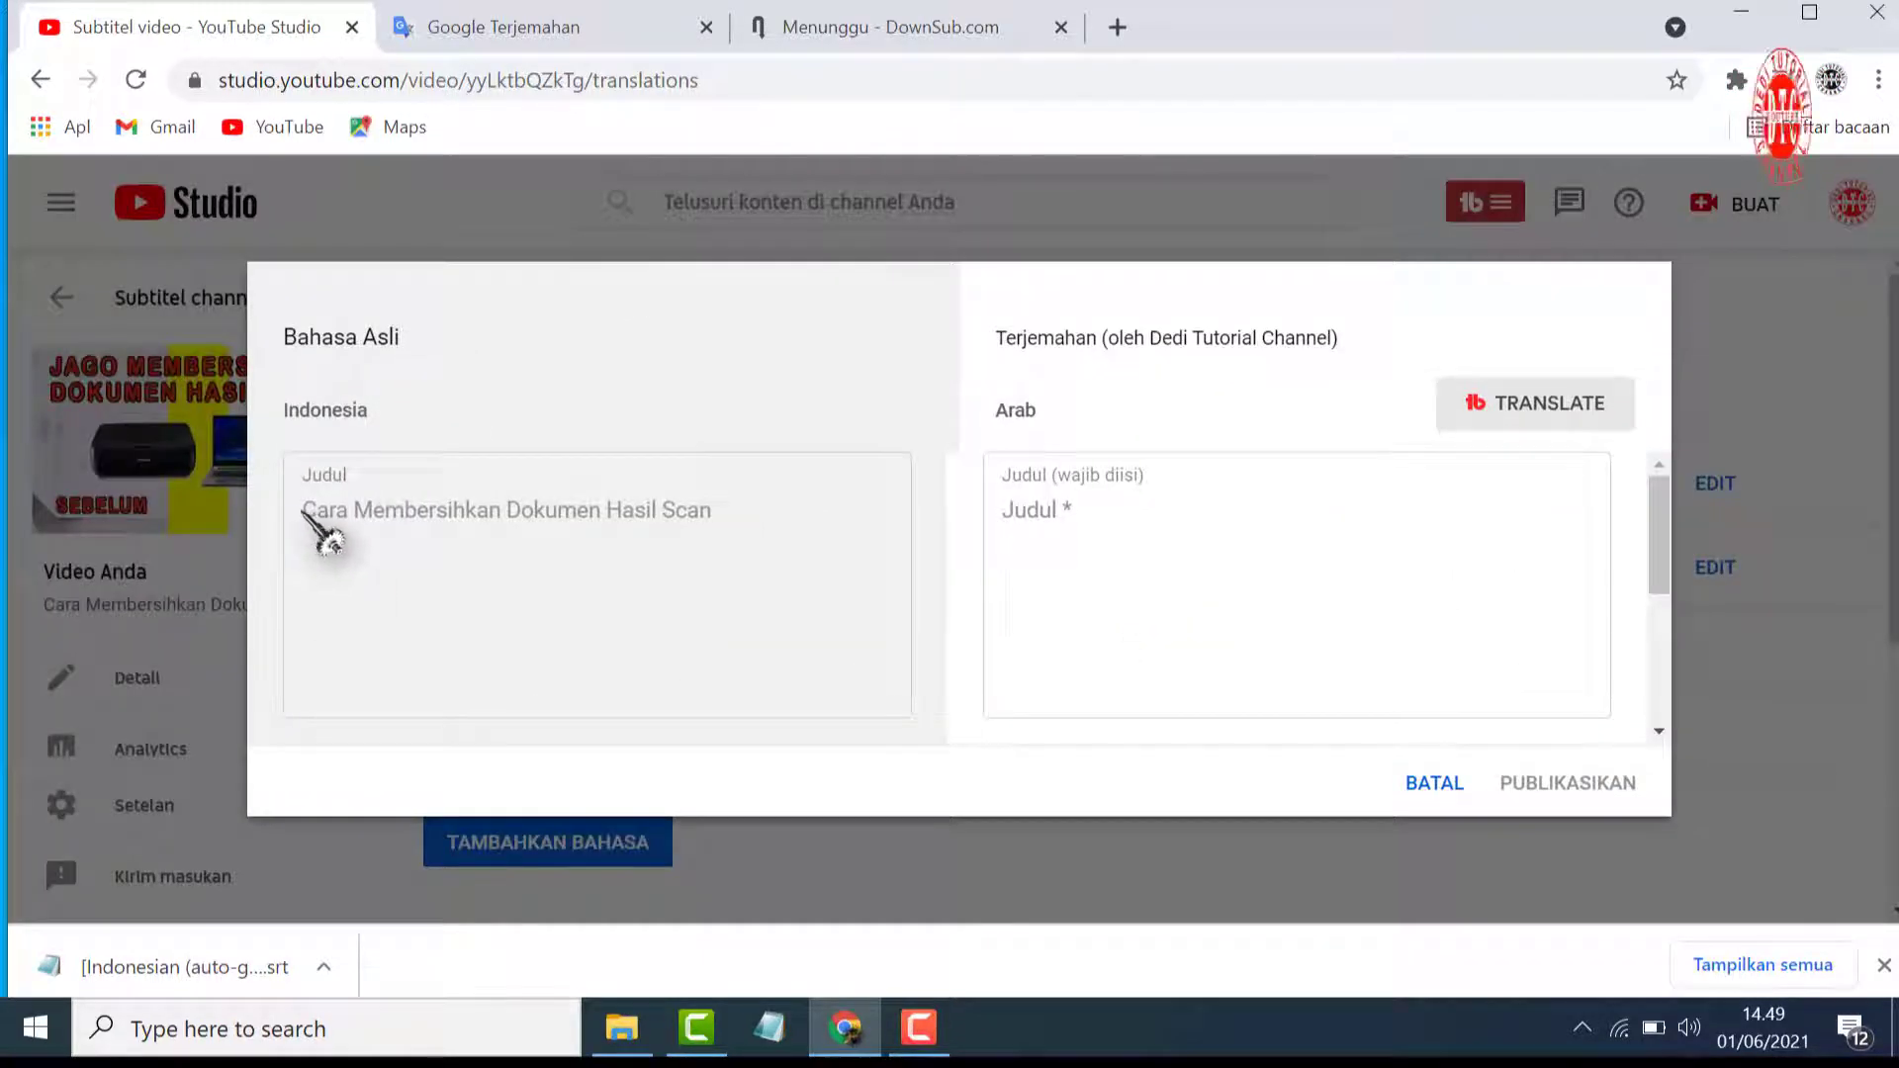
pyautogui.moveTo(303, 511); pyautogui.dragTo(732, 544)
pyautogui.rightClick(691, 519)
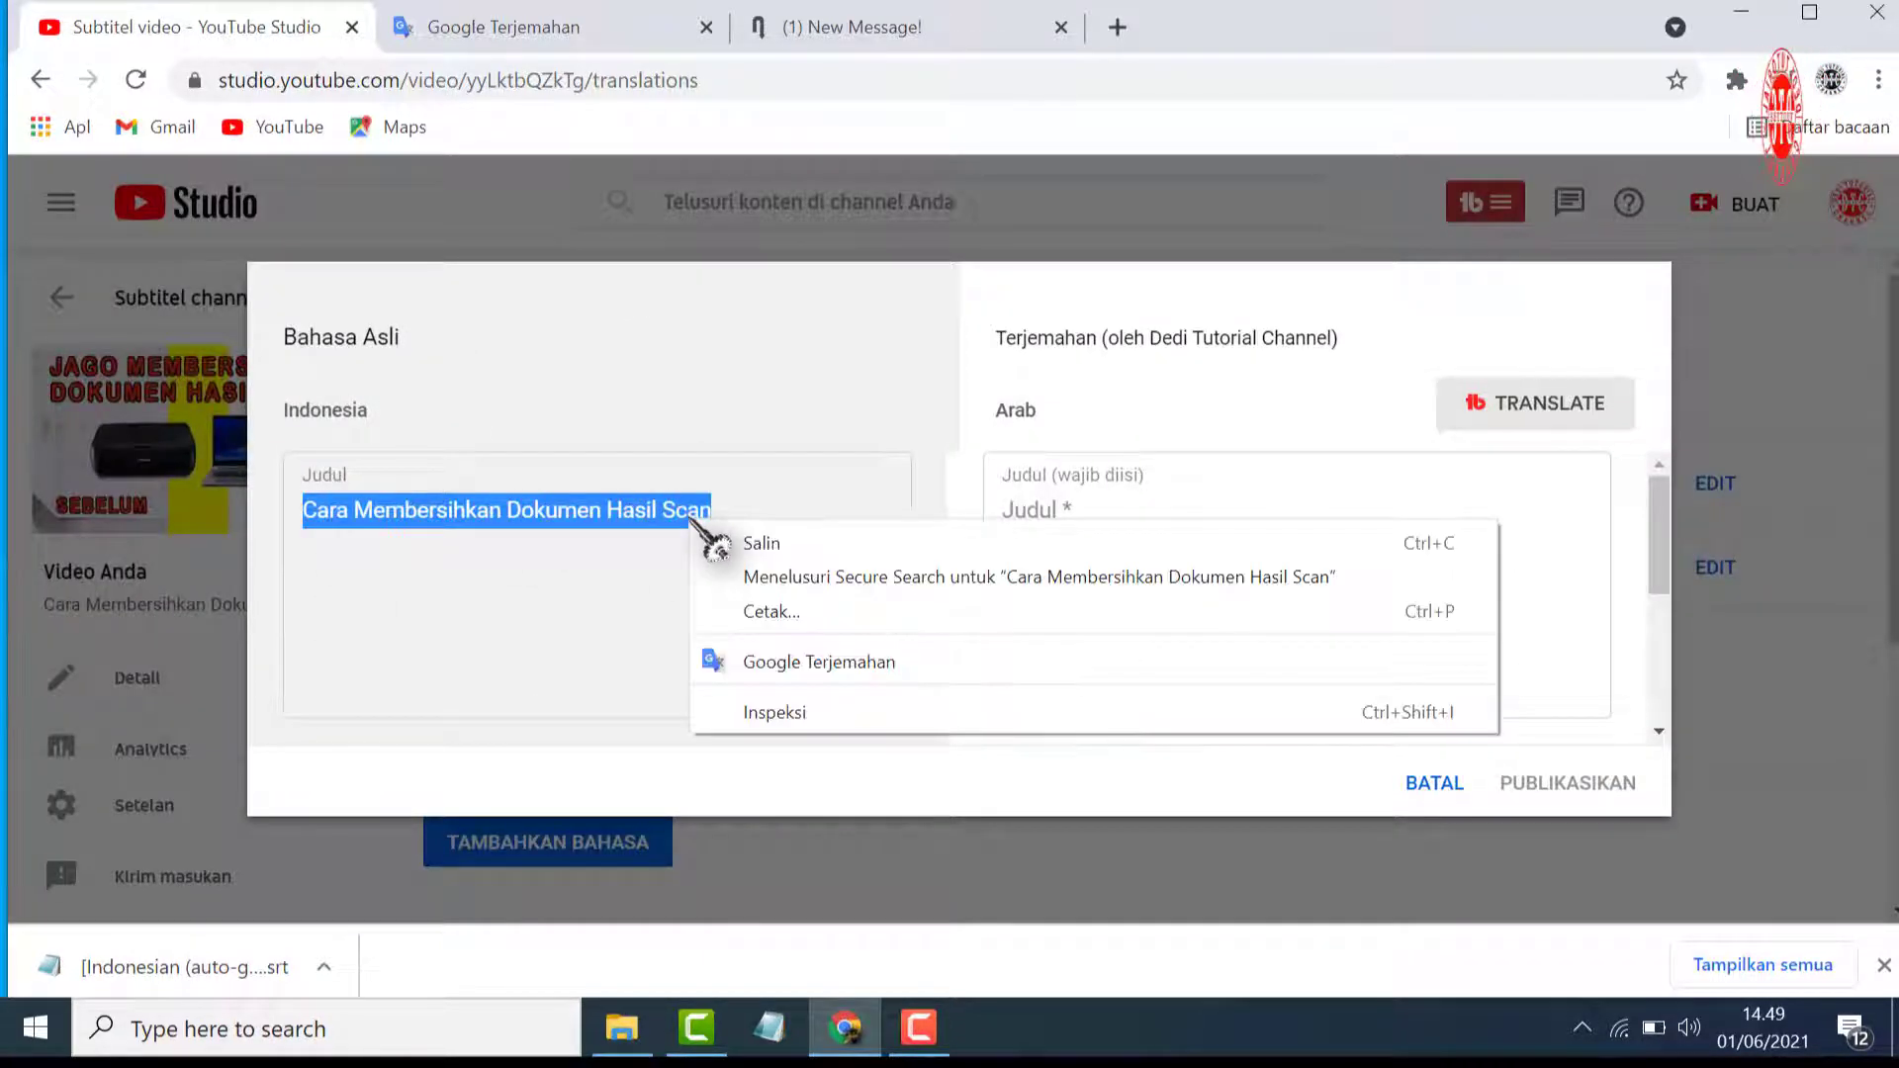
pyautogui.click(732, 543)
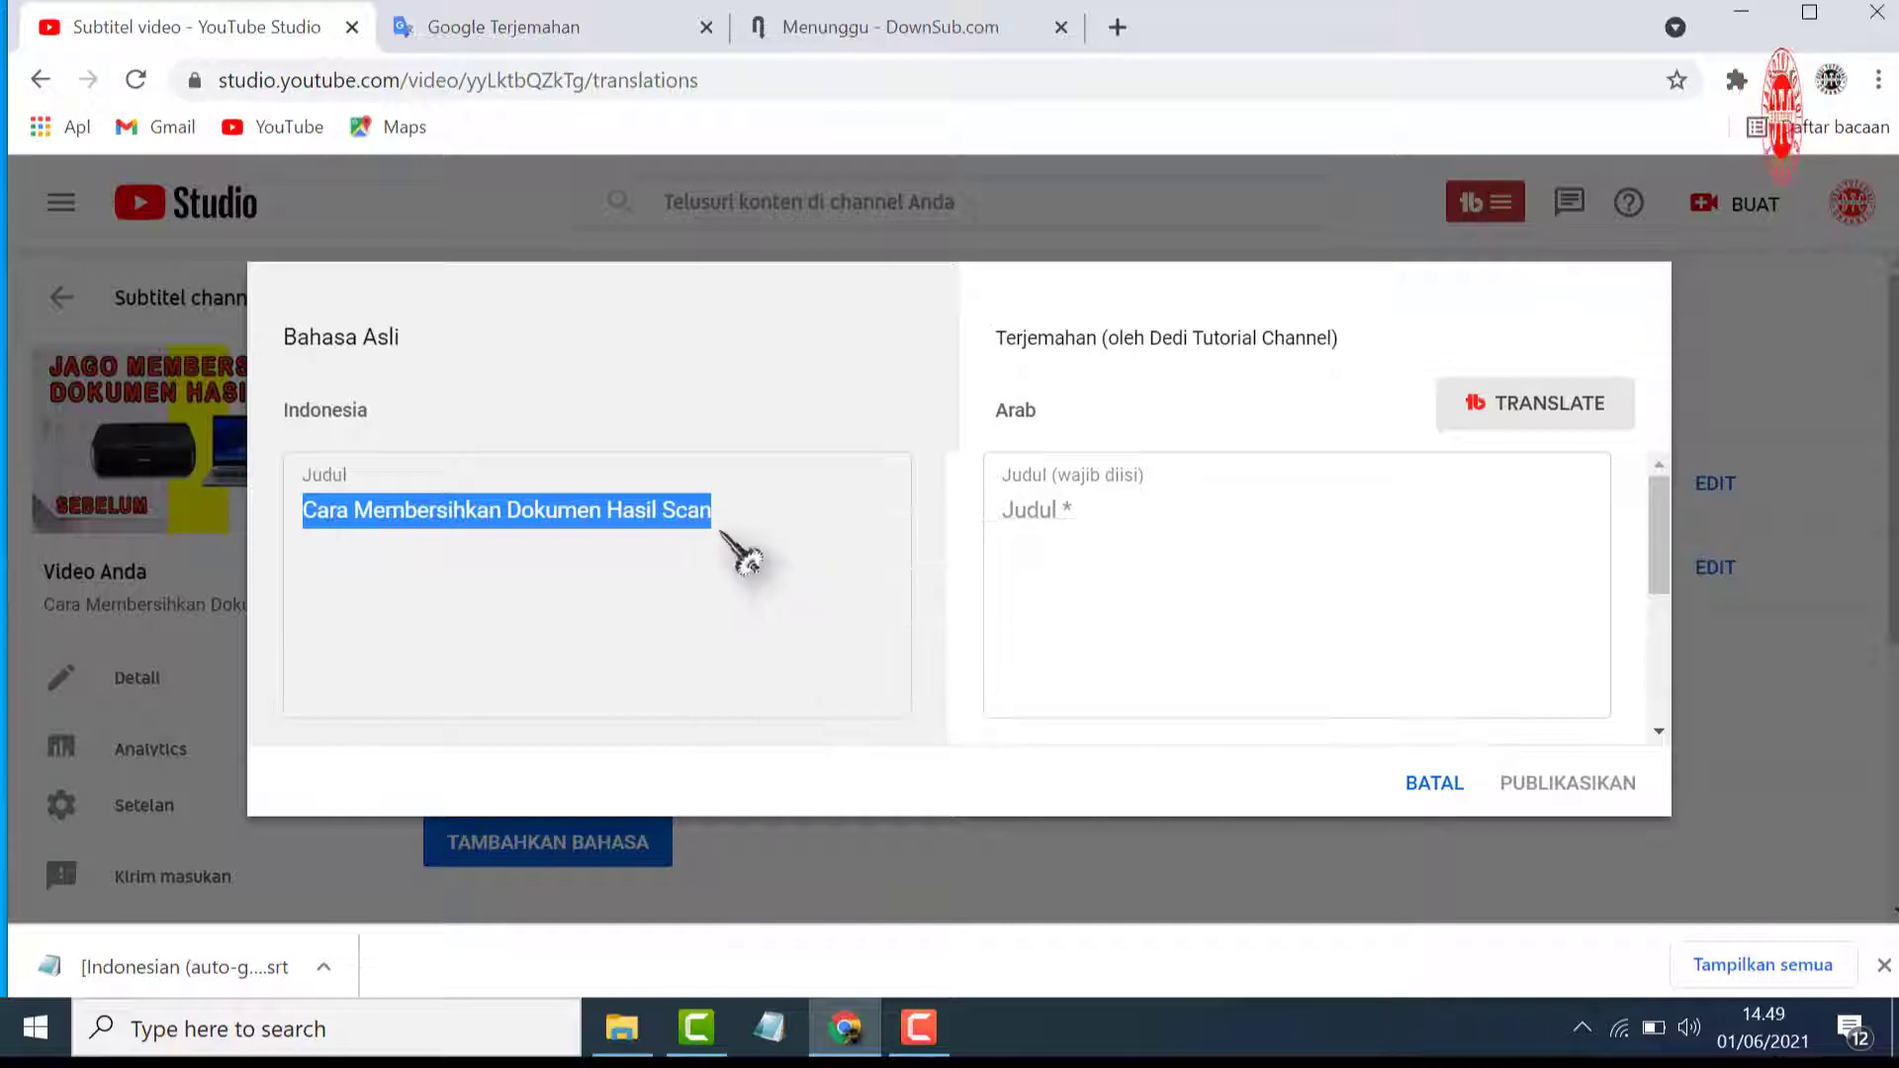
# Switch to Google Translate and translate the copied title from Indonesian into Arabic
pyautogui.click(565, 31)
pyautogui.click(896, 452)
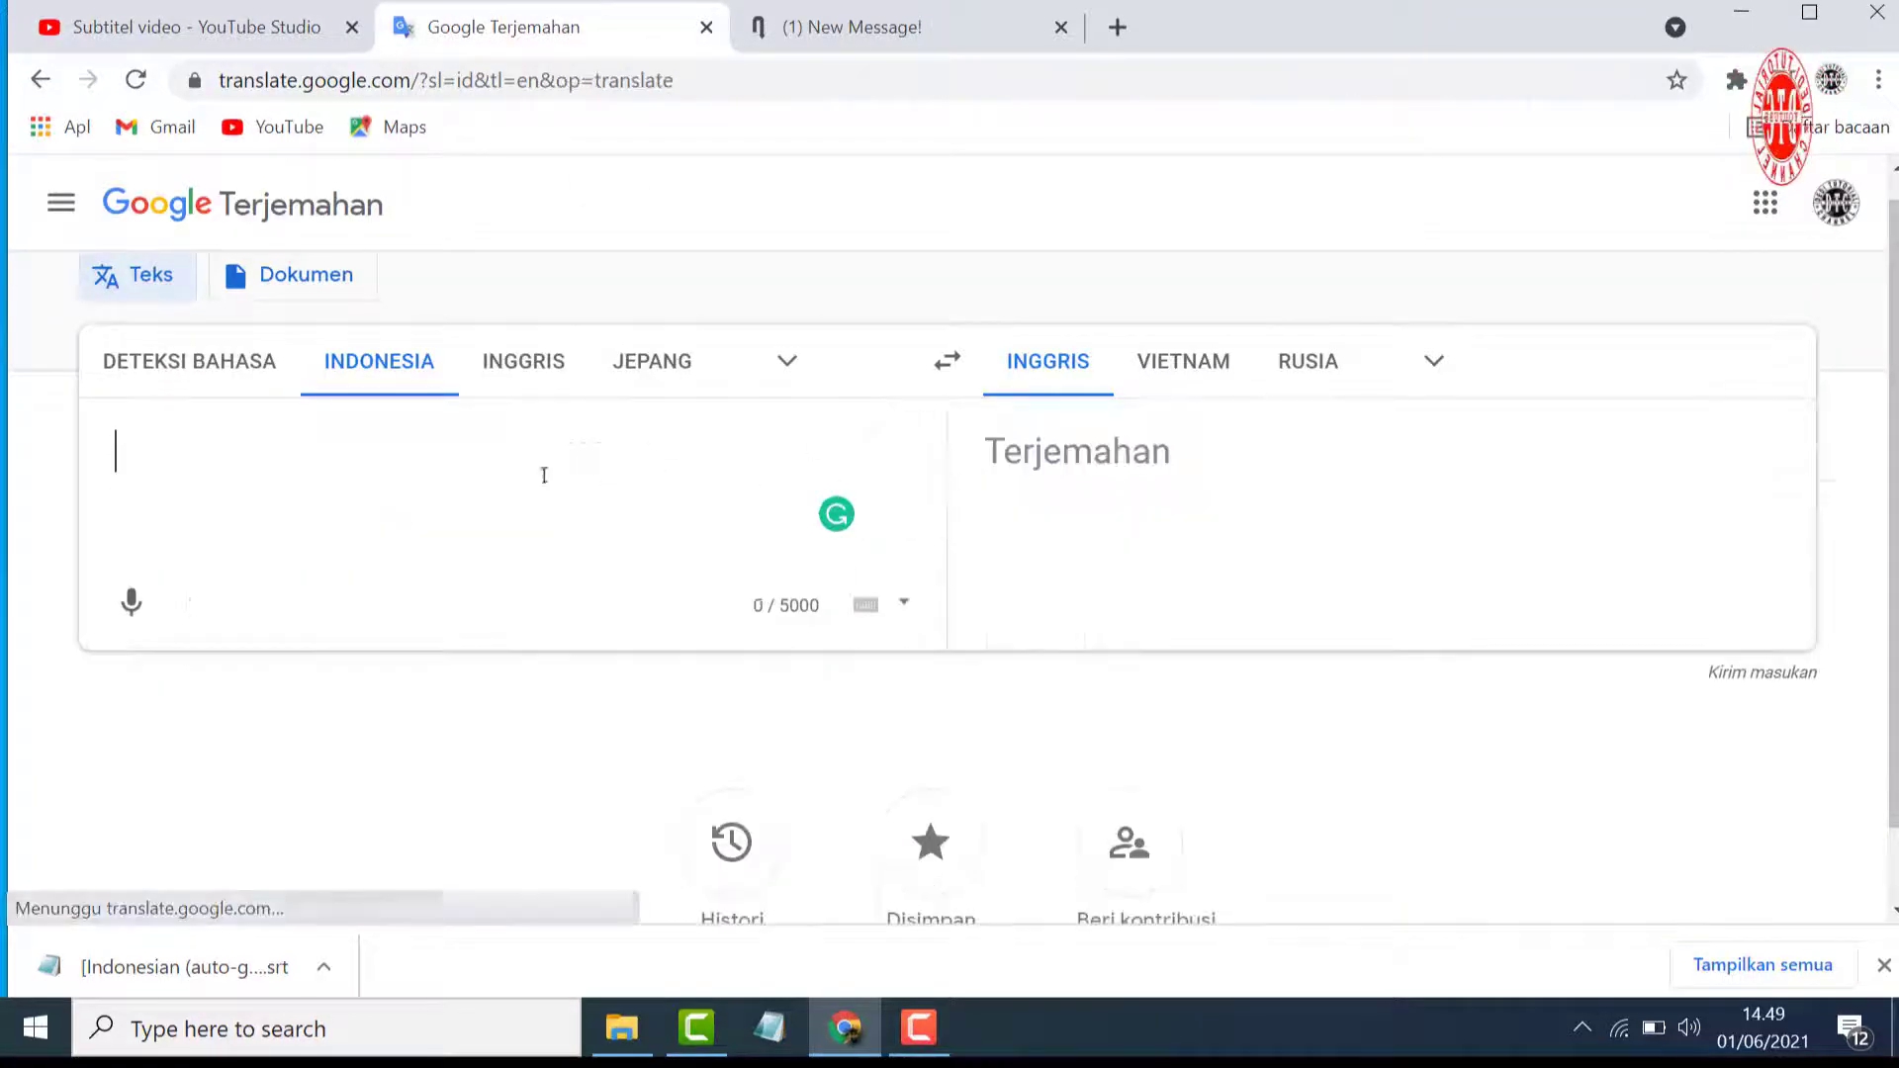
pyautogui.rightClick(116, 445)
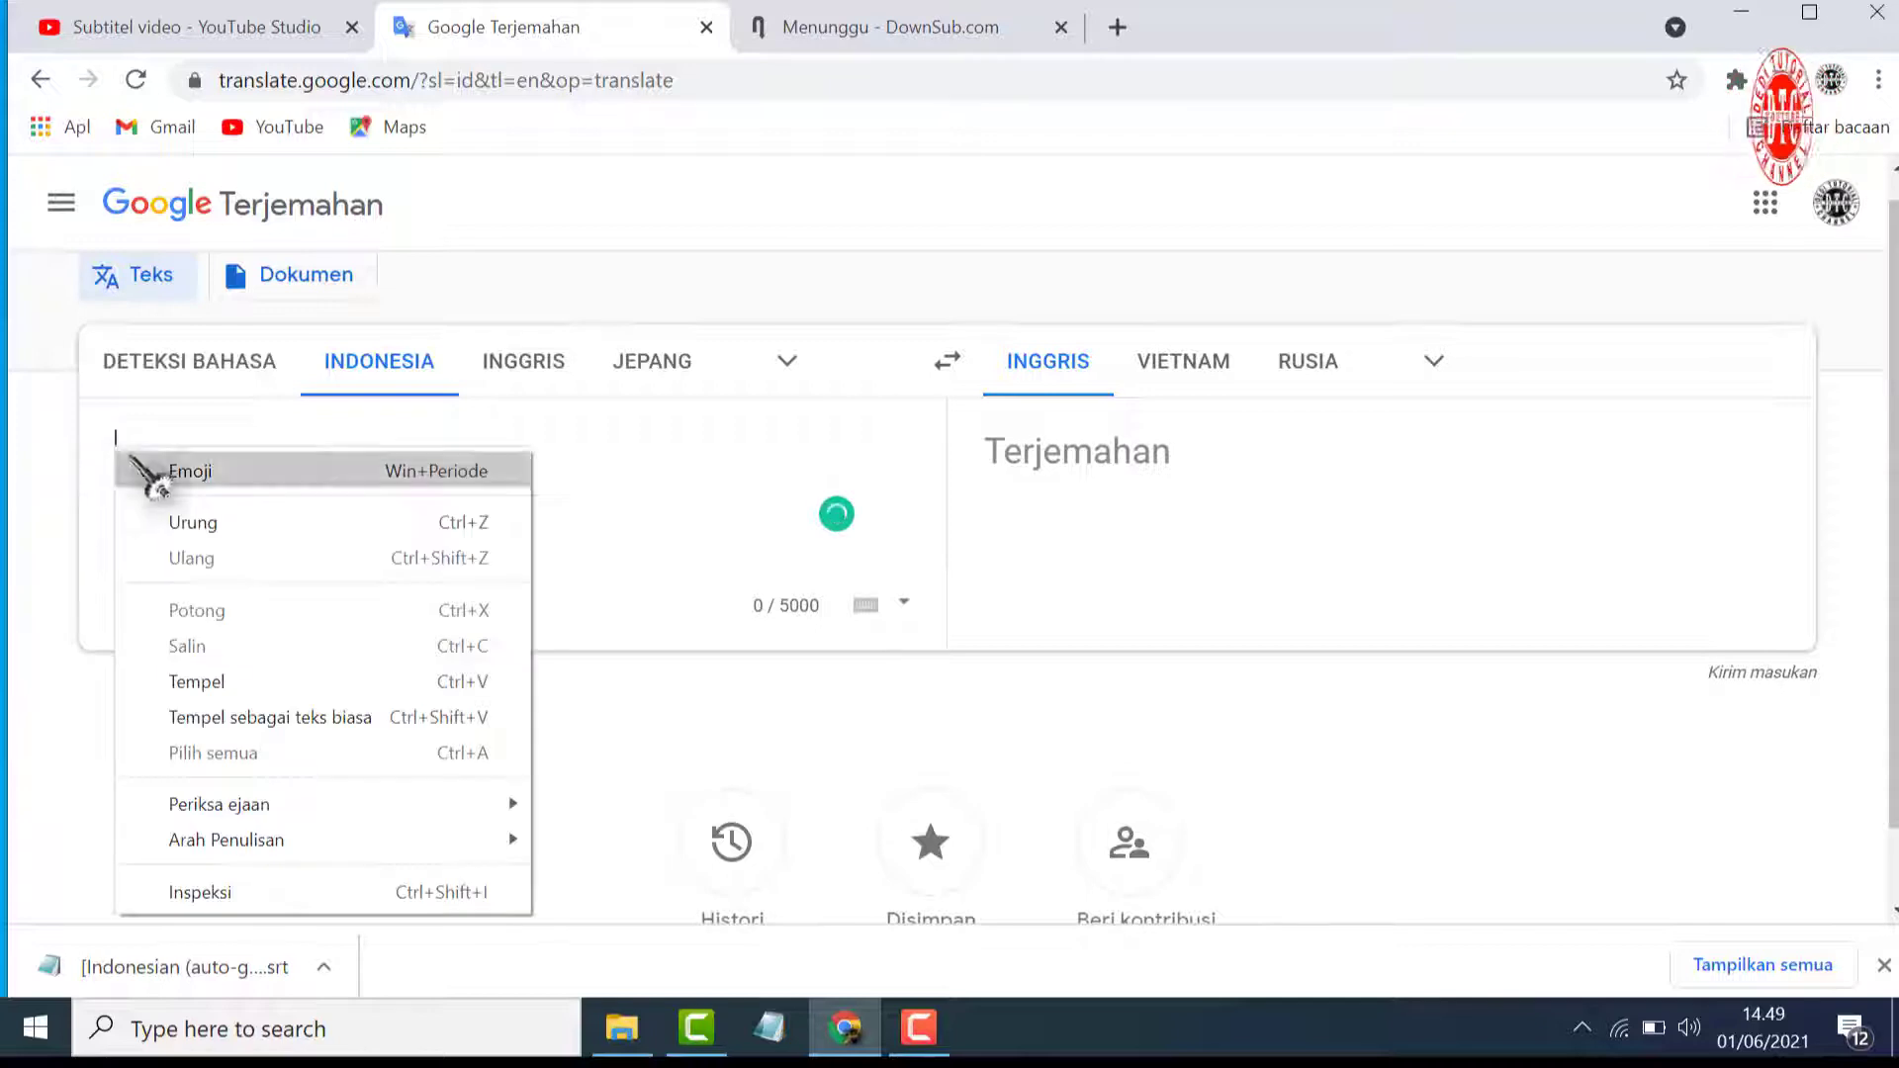
pyautogui.click(232, 681)
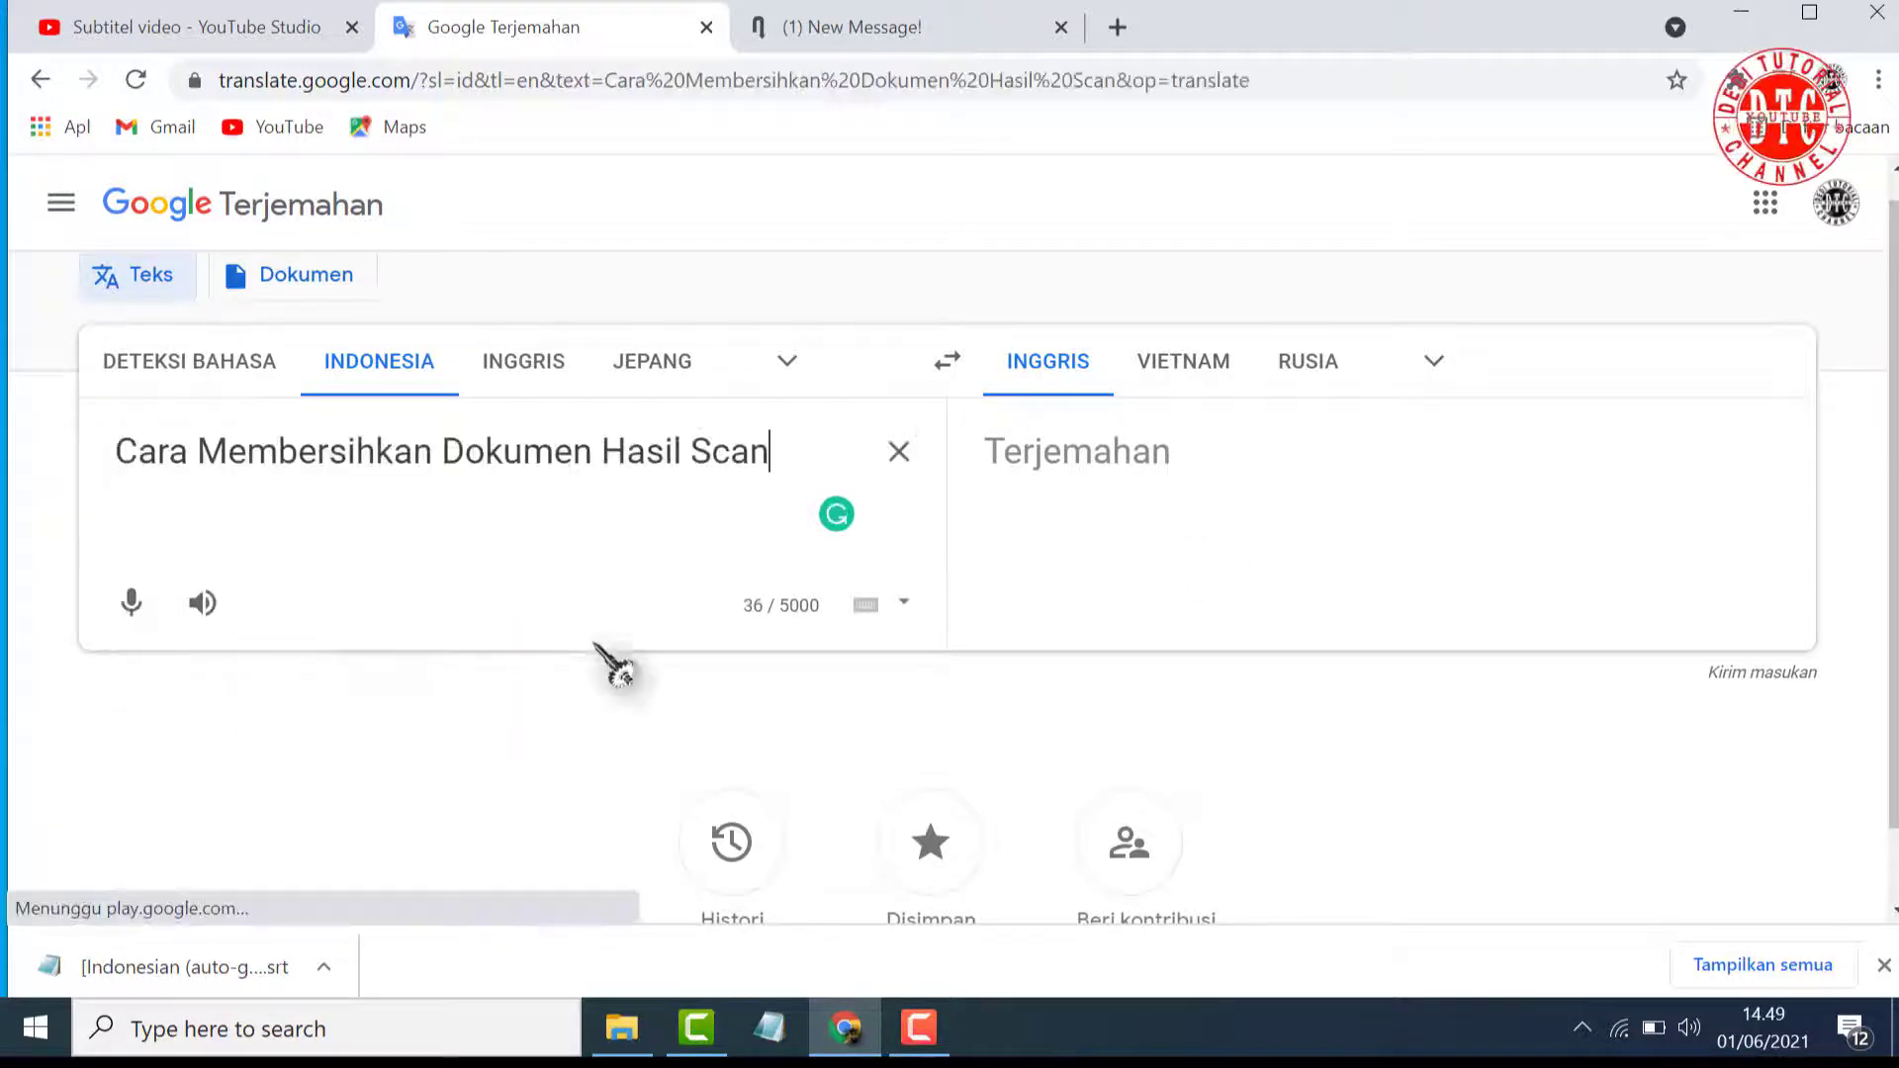
pyautogui.click(1434, 381)
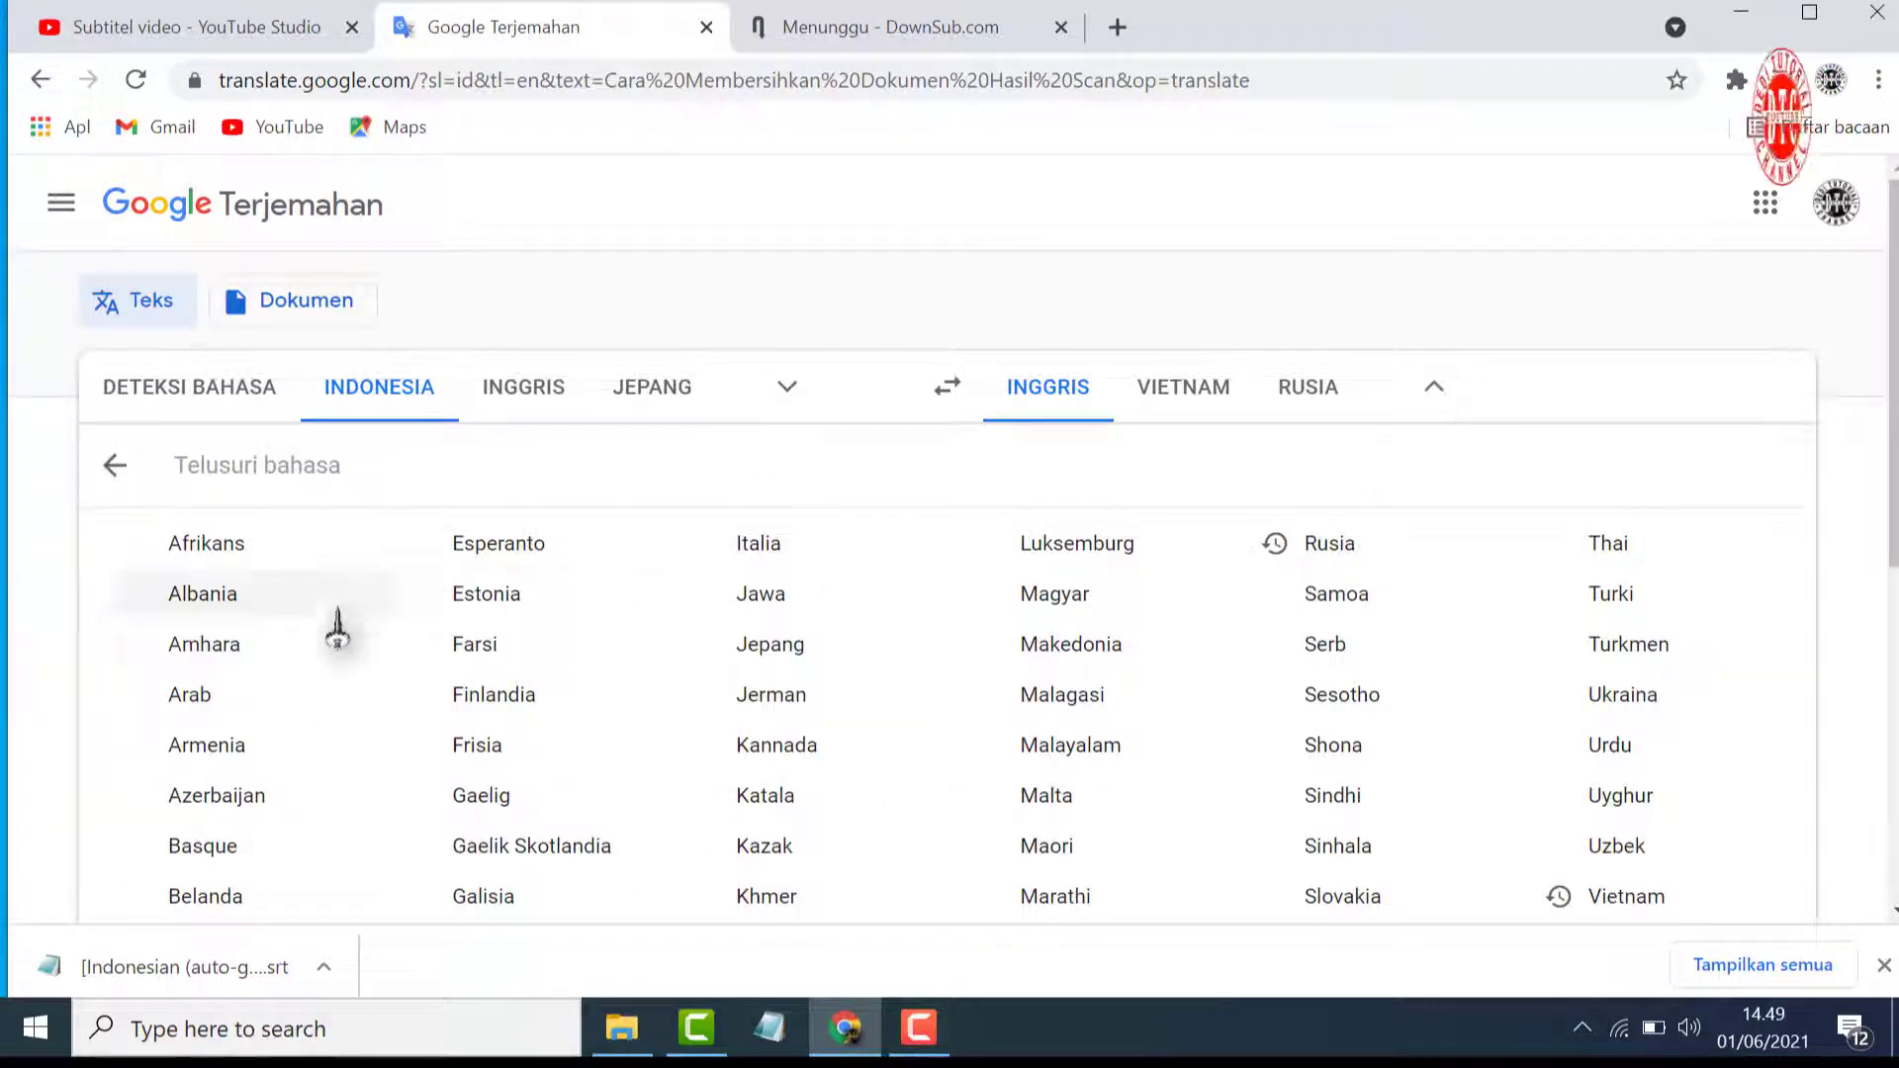
pyautogui.click(243, 692)
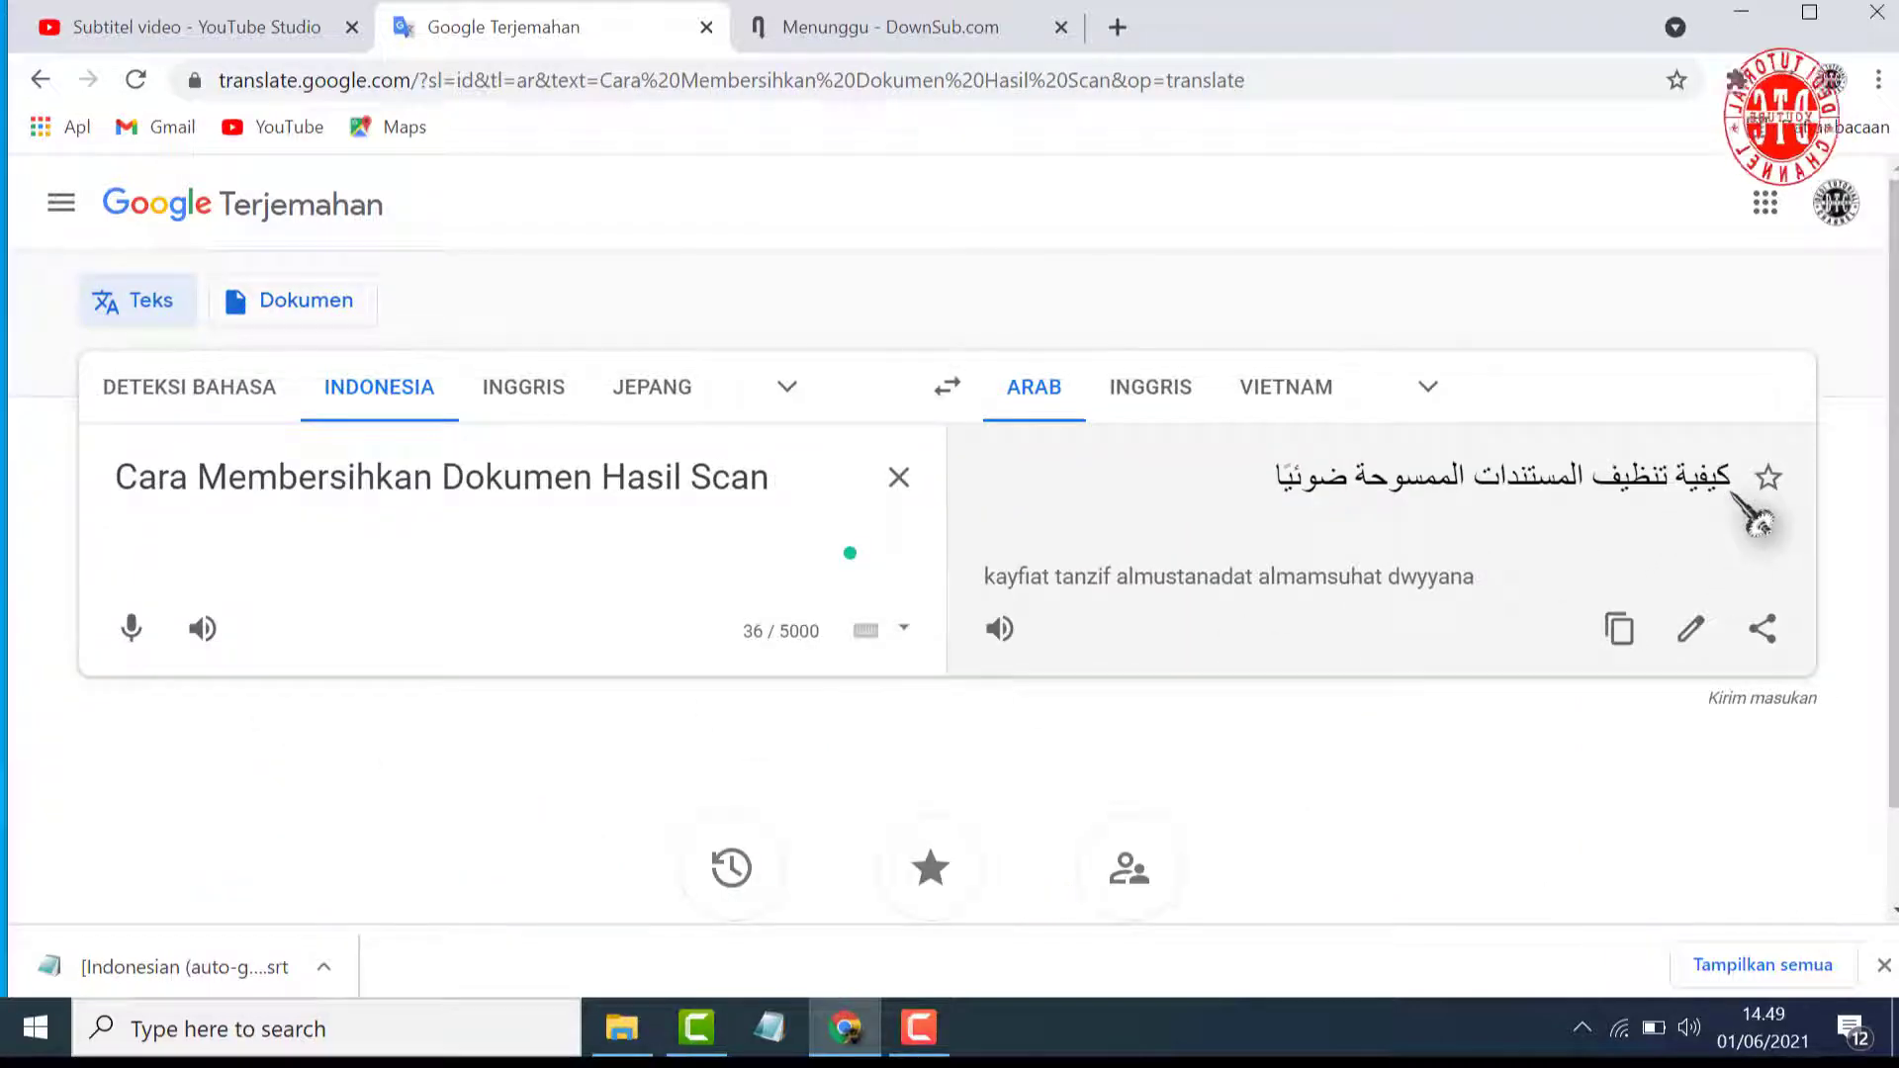
# Copy the Arabic translation of the title and paste it into the Arabic title field in YouTube Studio
pyautogui.moveTo(1735, 485); pyautogui.dragTo(1269, 510)
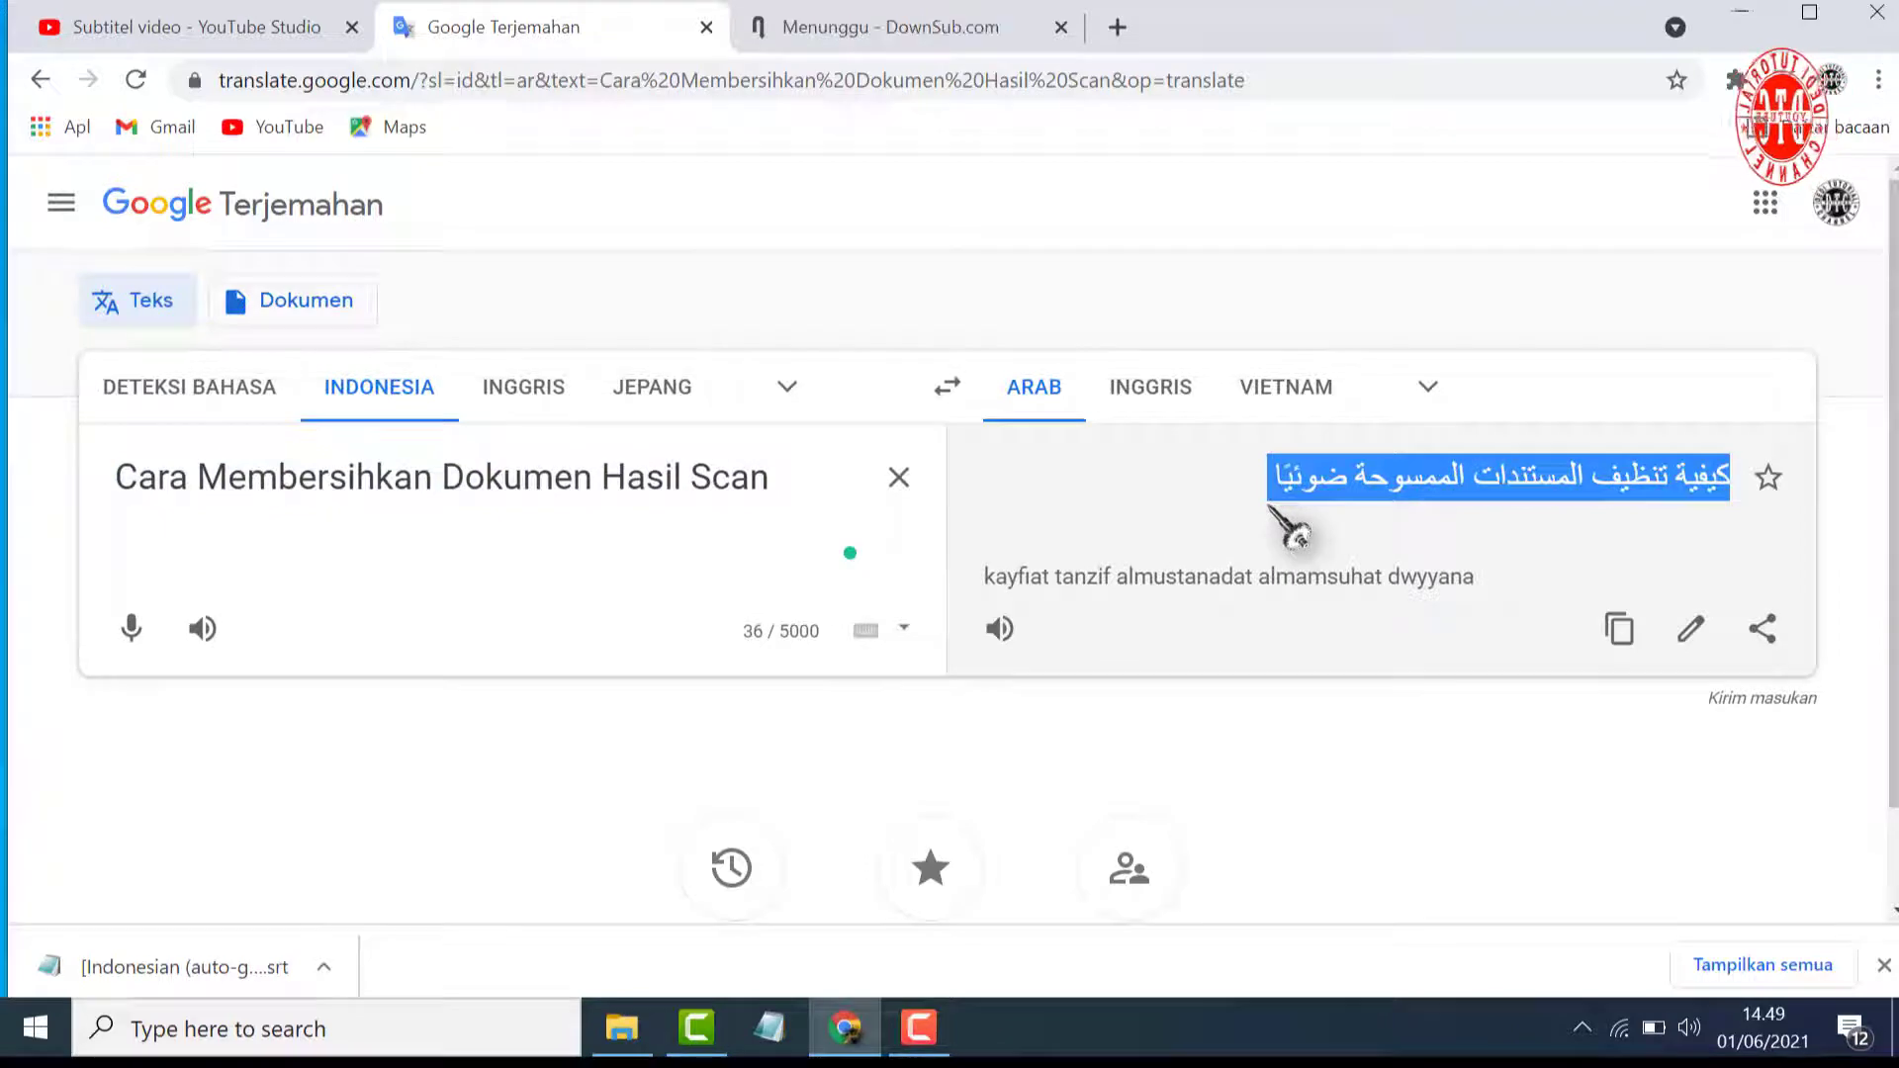
pyautogui.click(1618, 652)
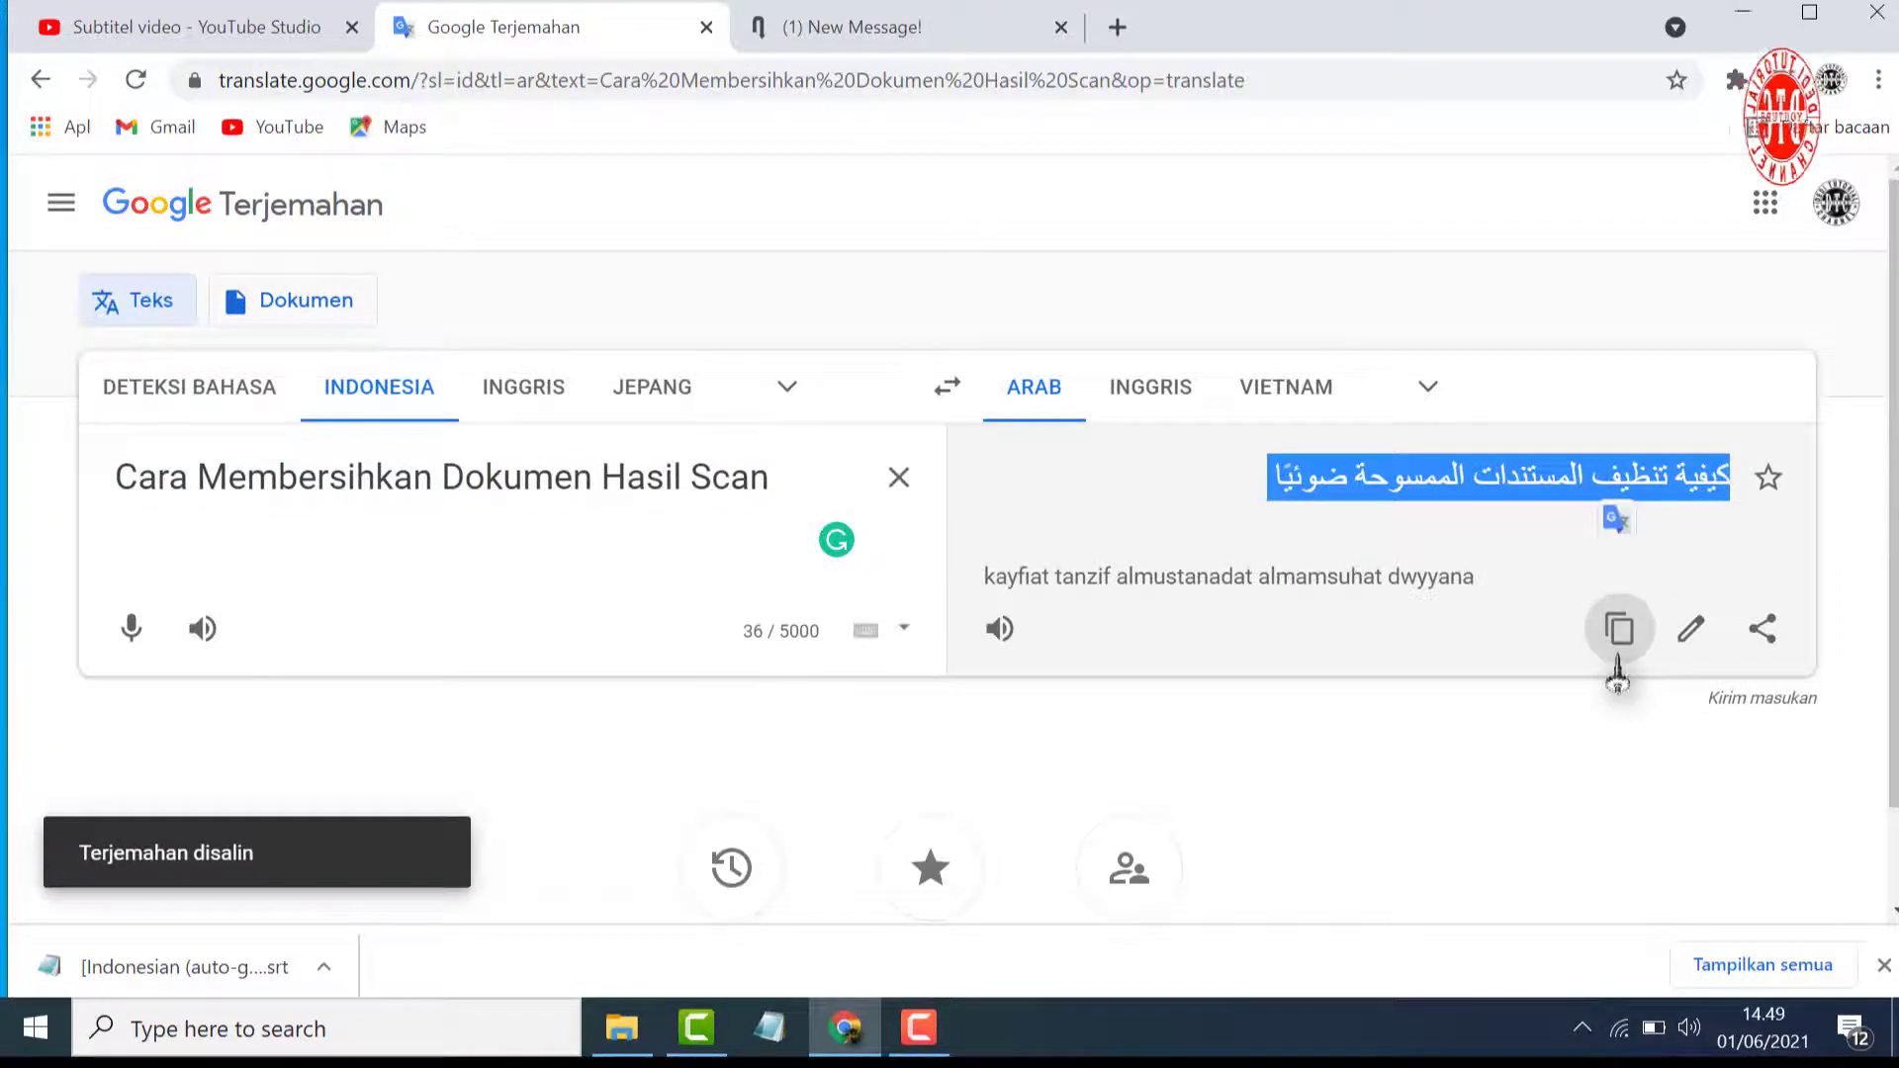
pyautogui.click(267, 34)
pyautogui.click(1022, 516)
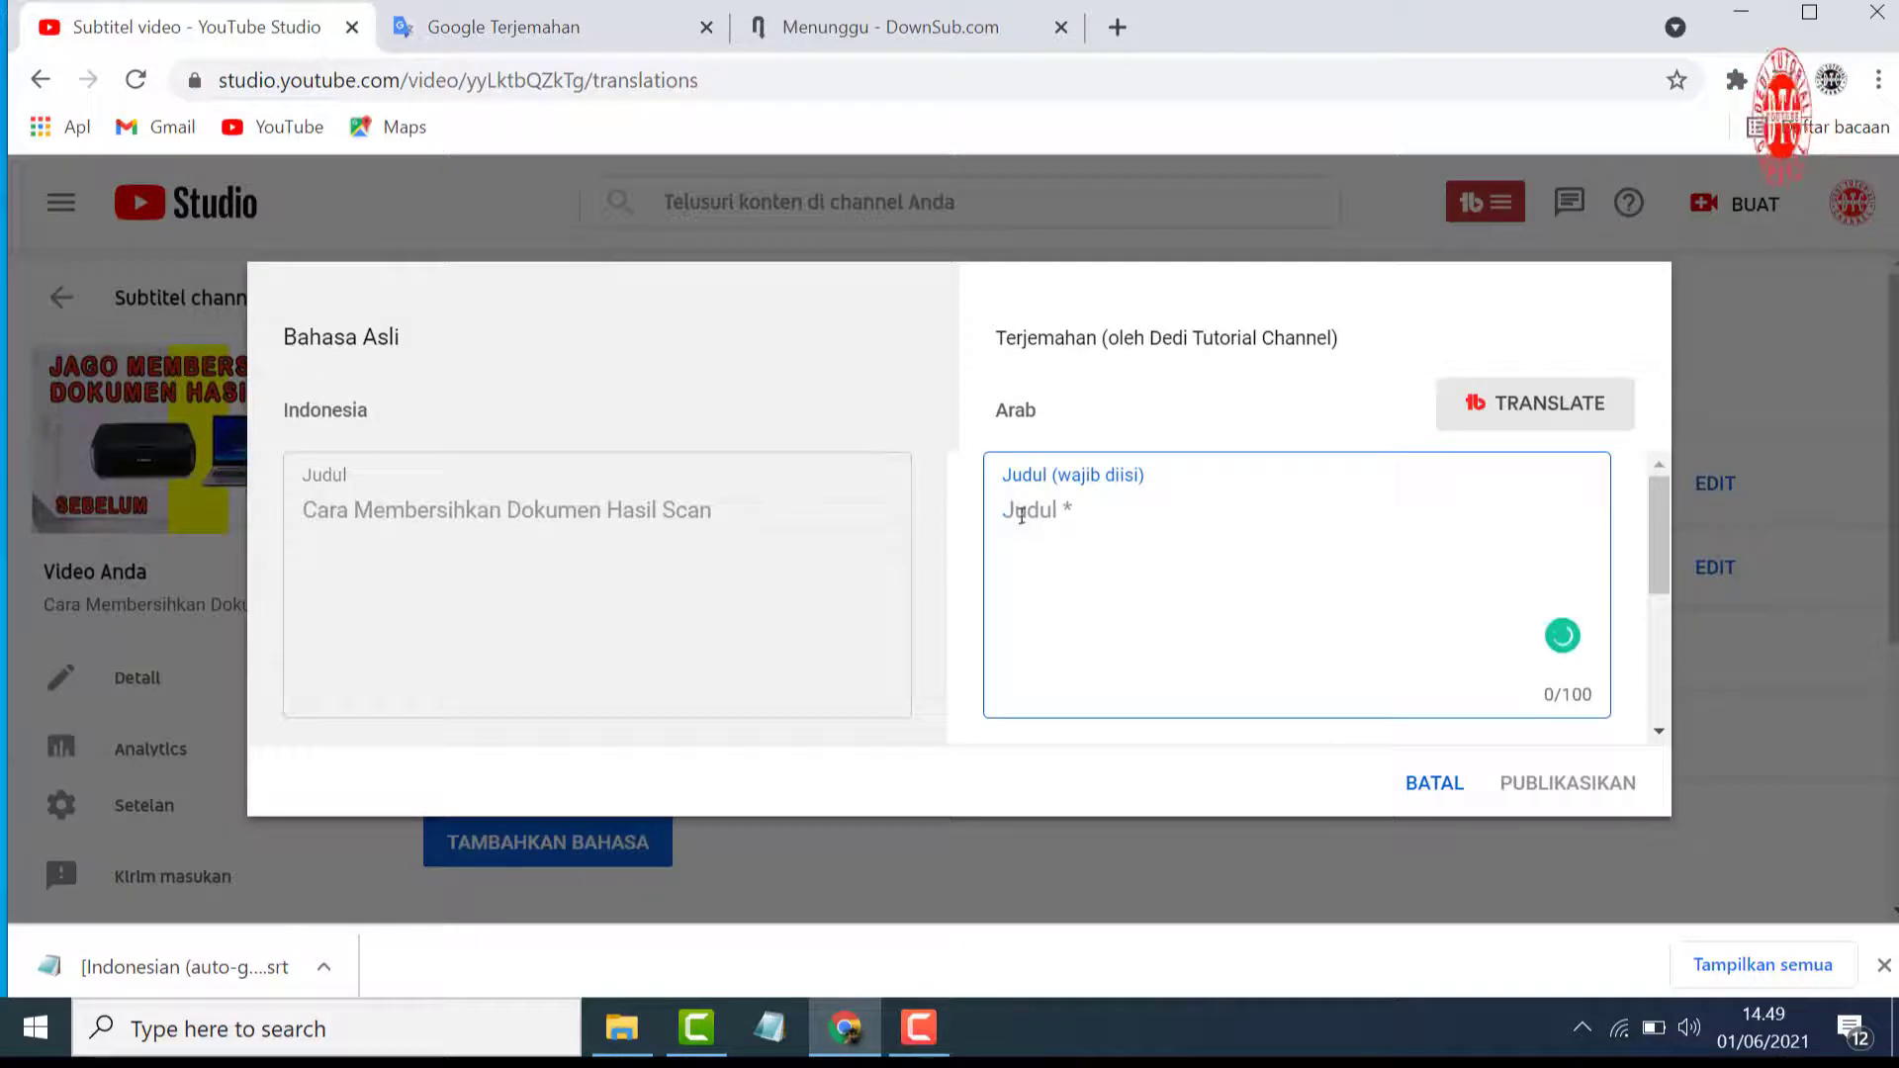
pyautogui.rightClick(1022, 515)
pyautogui.click(1105, 753)
# Copy the description's opening text up to "hanya dengan photoshop cs6." and translate it into Arabic in Google Translate, replacing the title text there
pyautogui.scroll(-5, 425, 603)
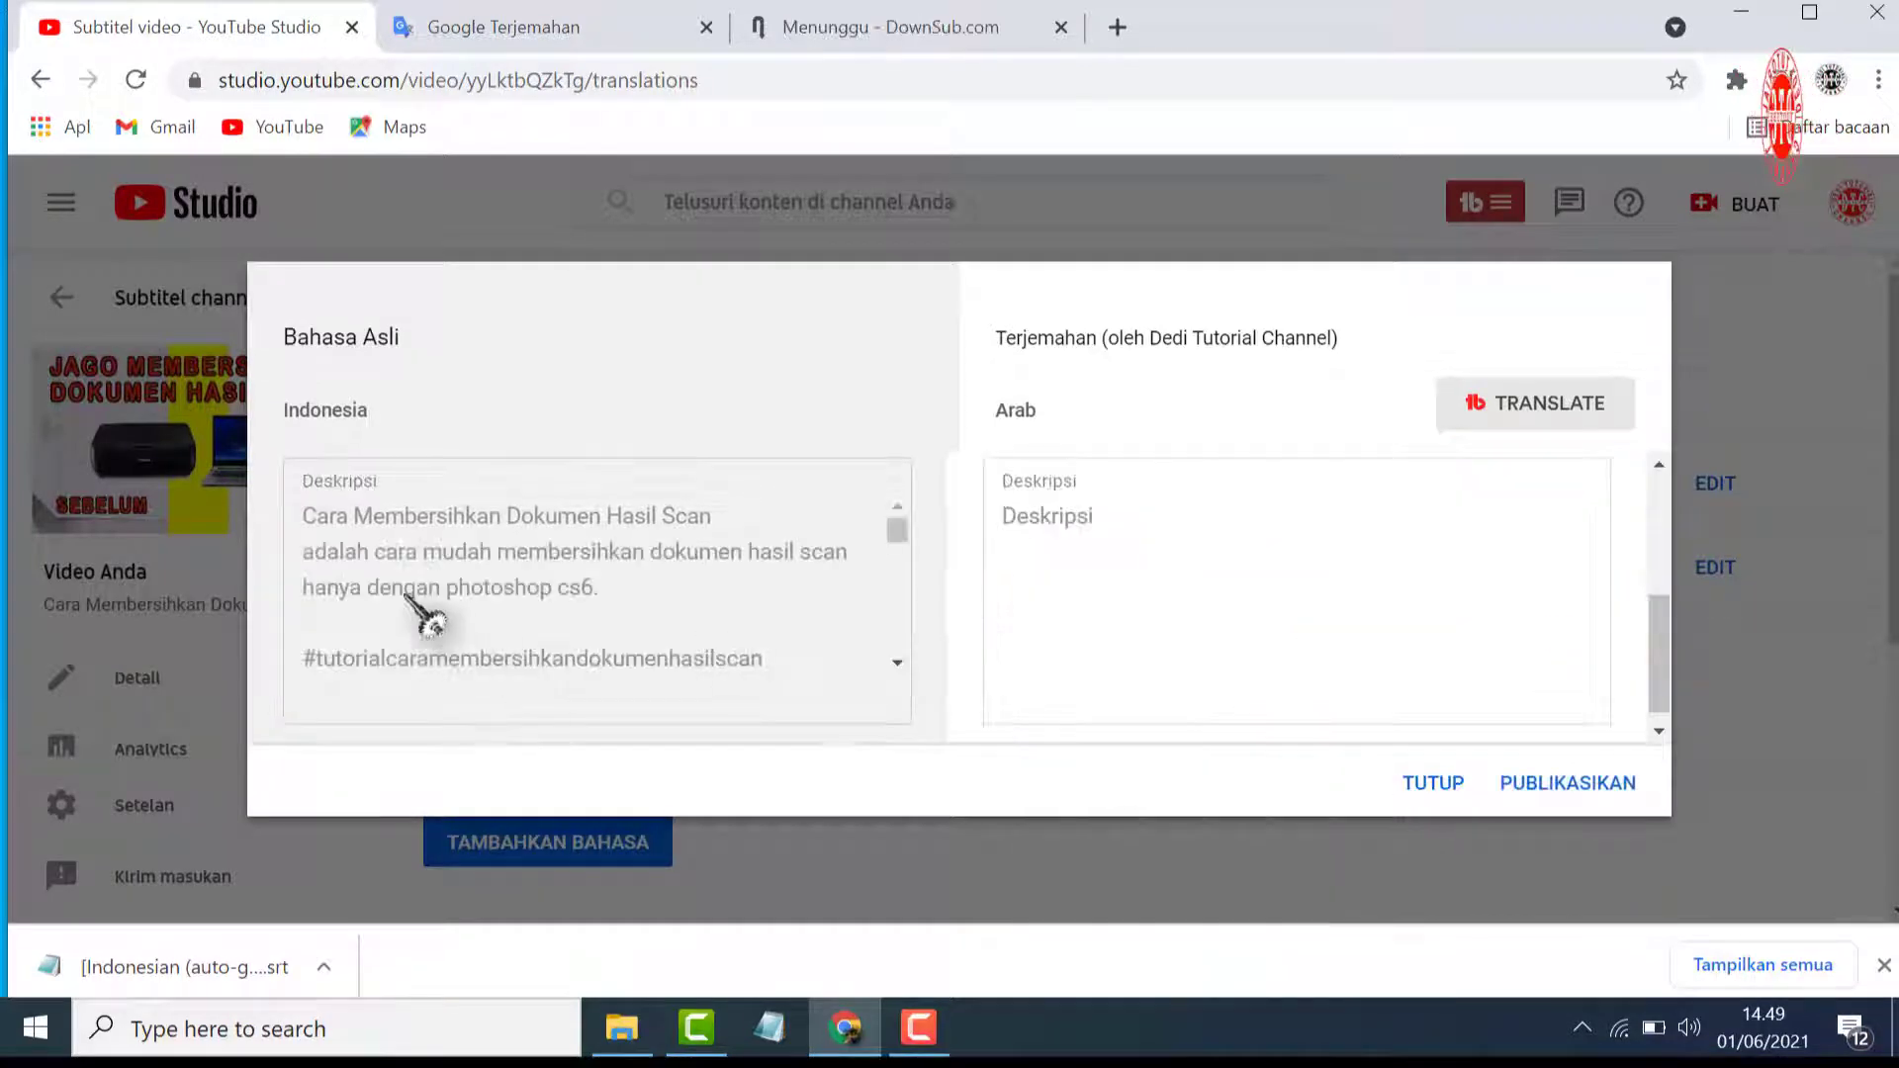
pyautogui.moveTo(305, 515); pyautogui.dragTo(544, 592)
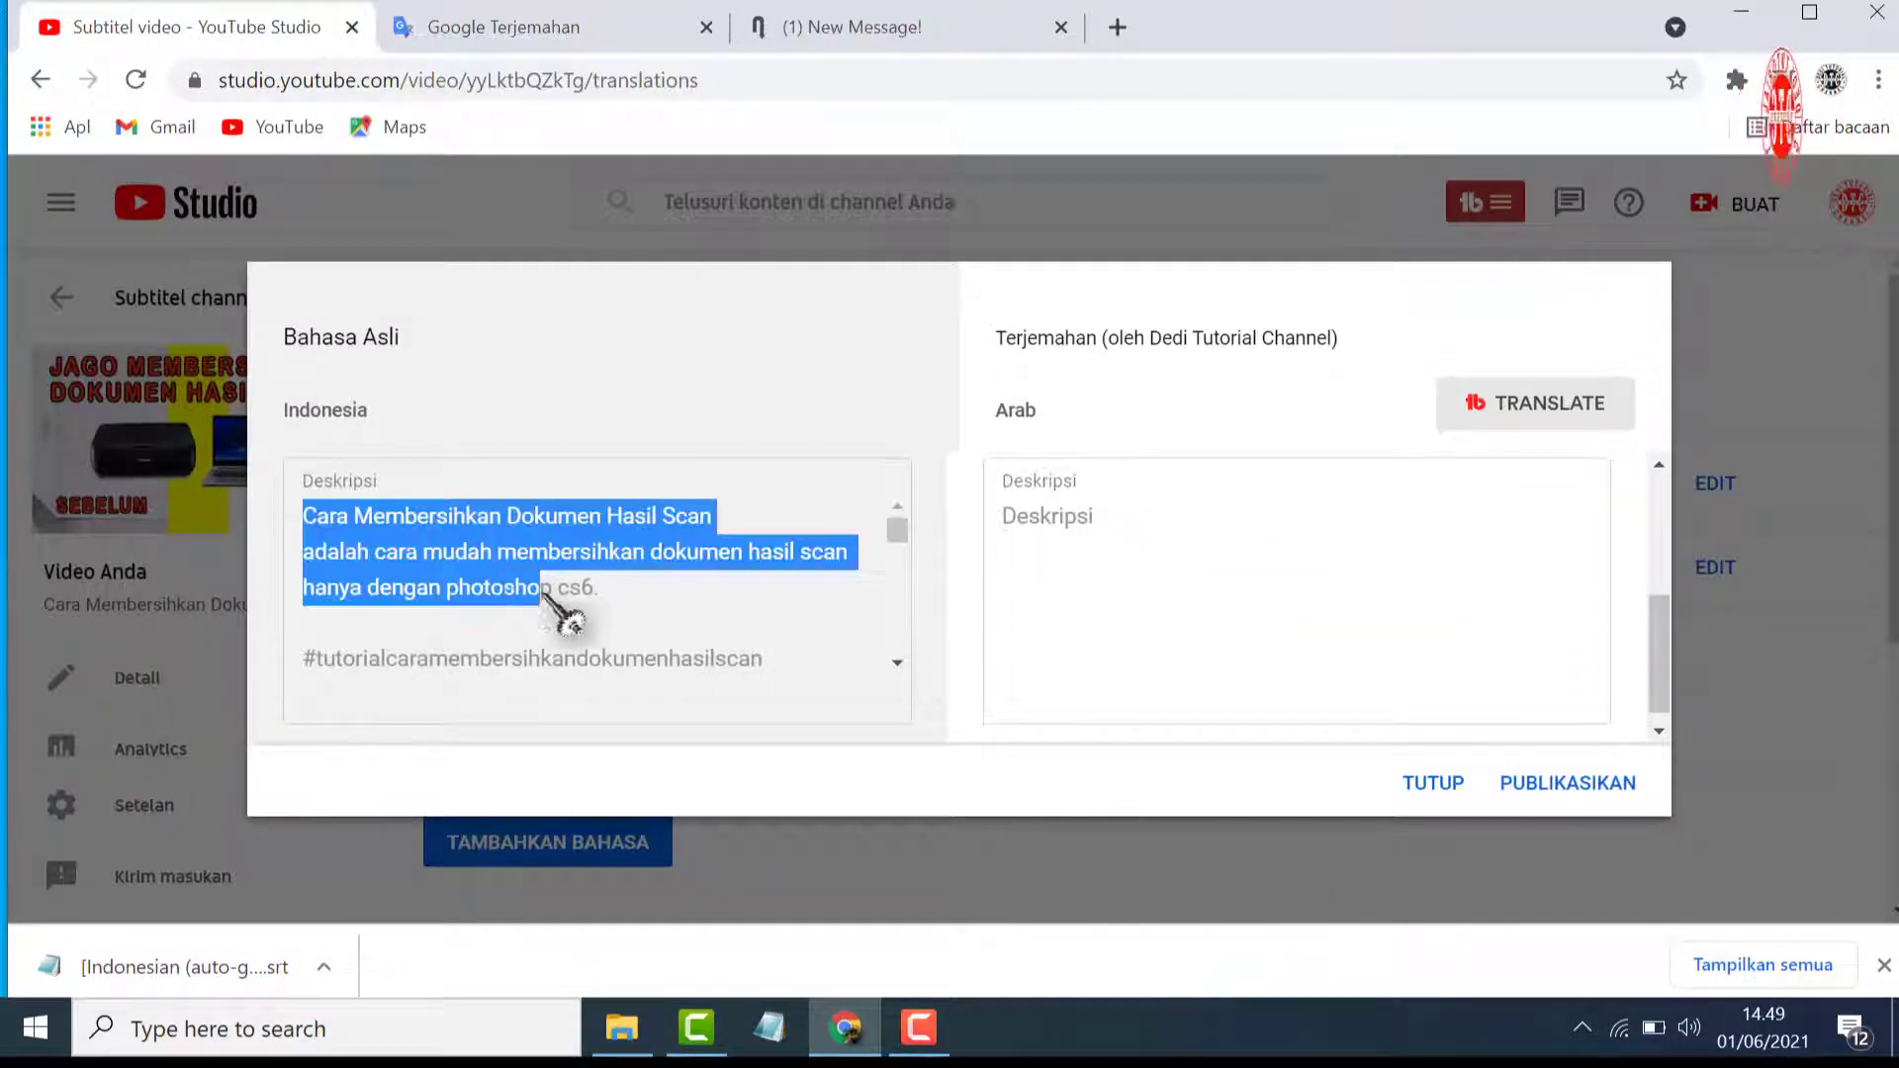
pyautogui.rightClick(603, 601)
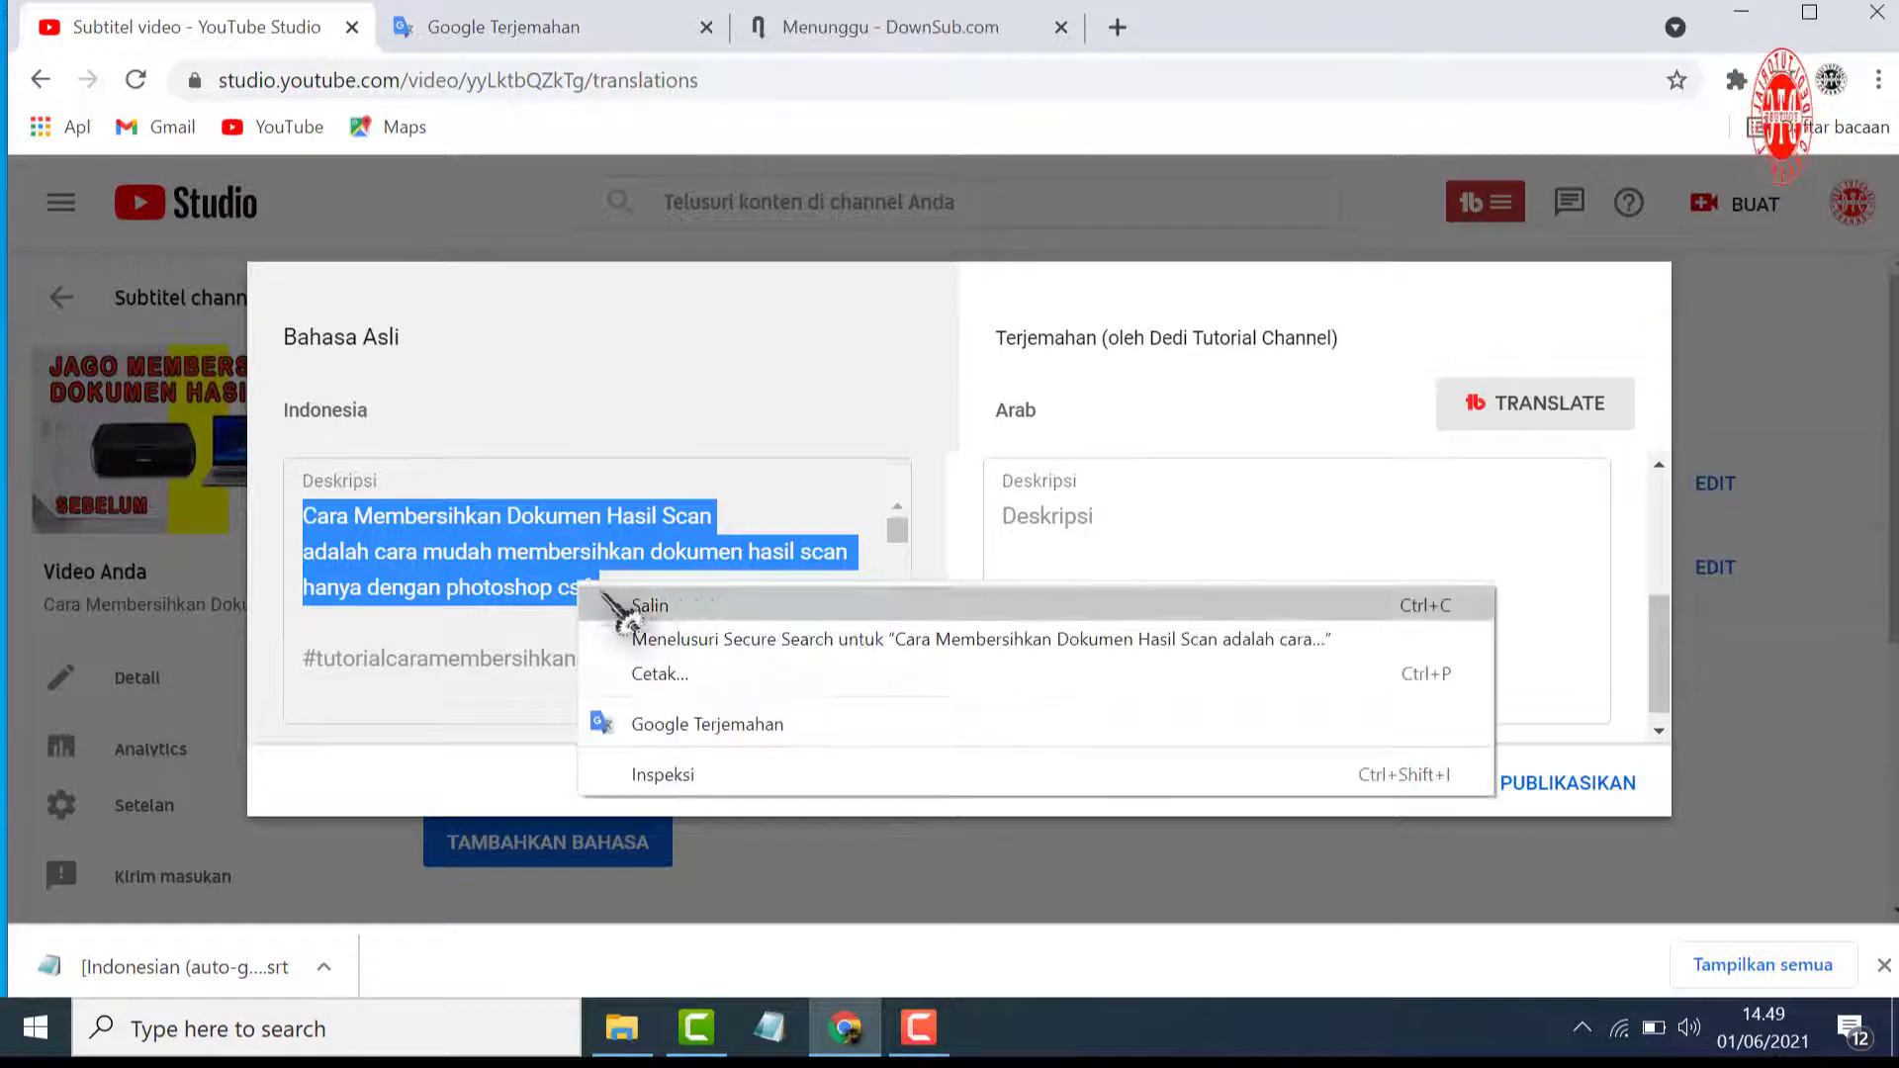
pyautogui.click(623, 603)
pyautogui.click(549, 44)
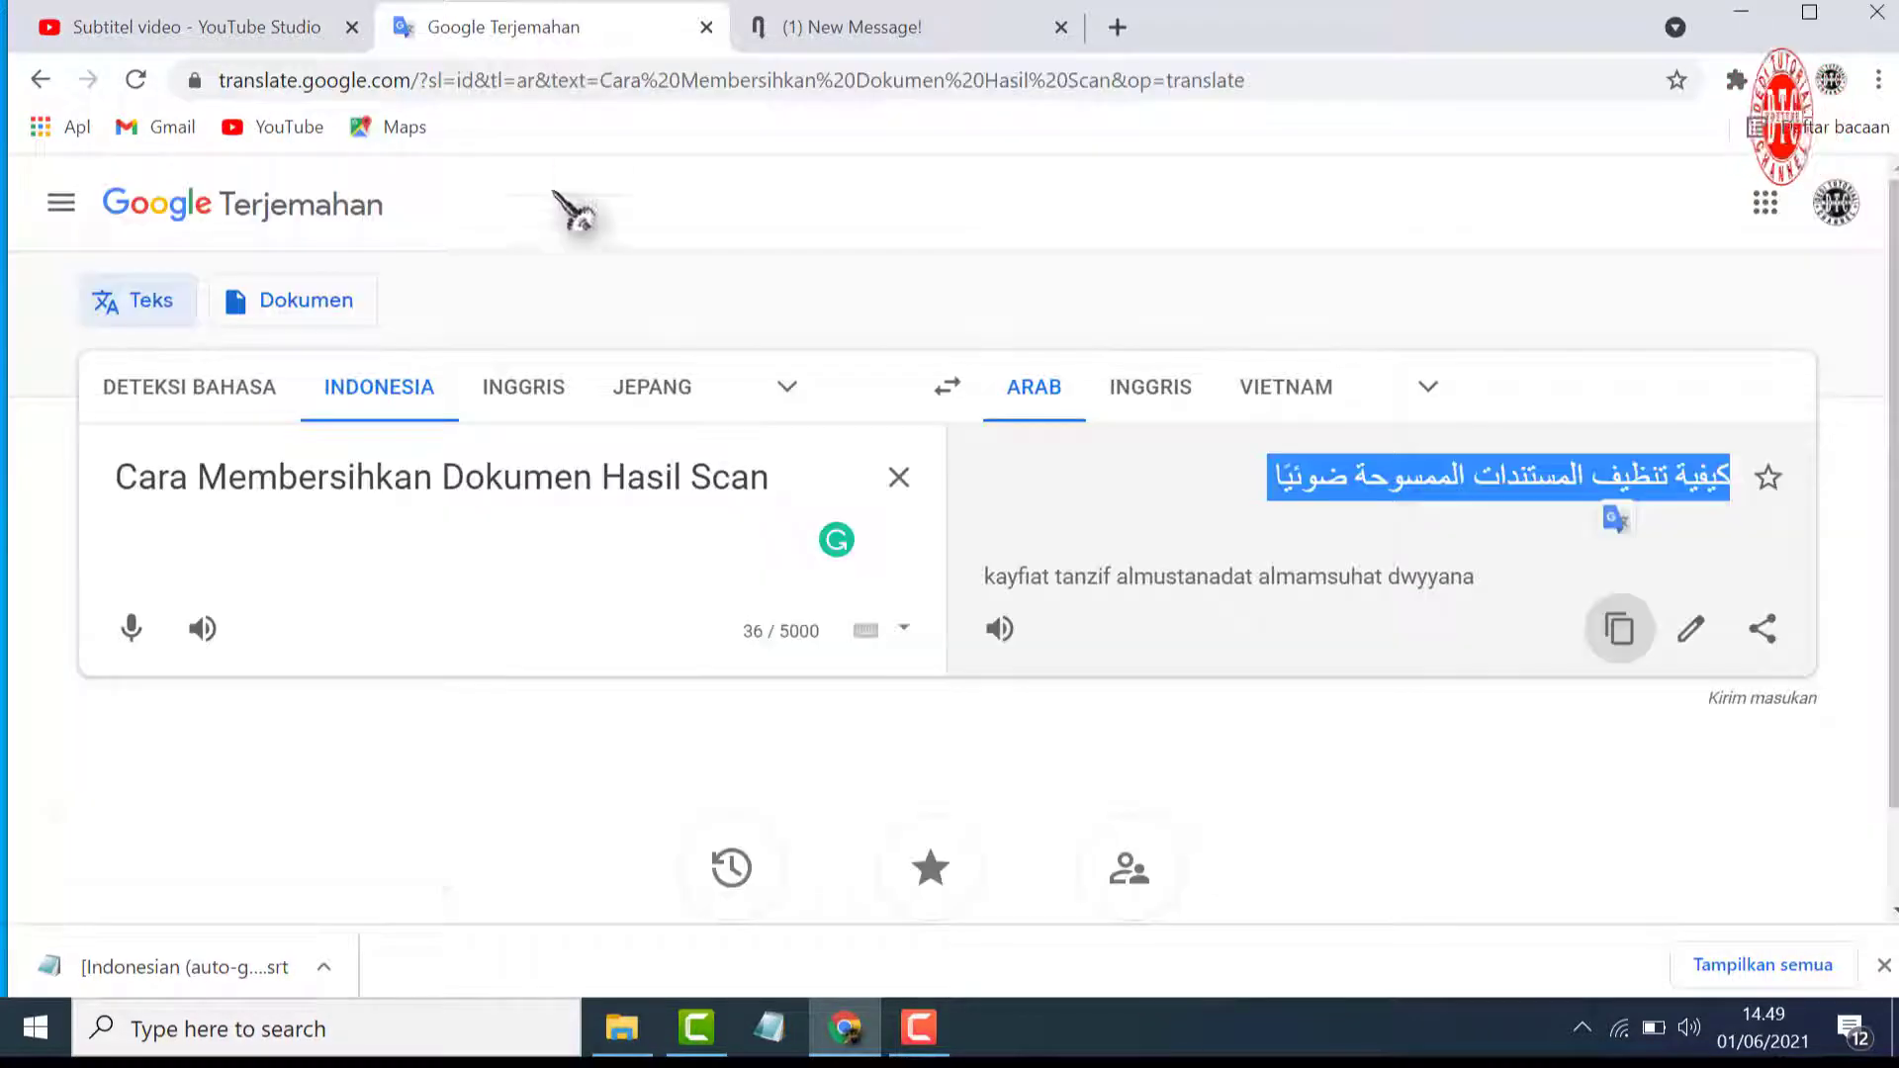
pyautogui.click(898, 477)
pyautogui.rightClick(260, 460)
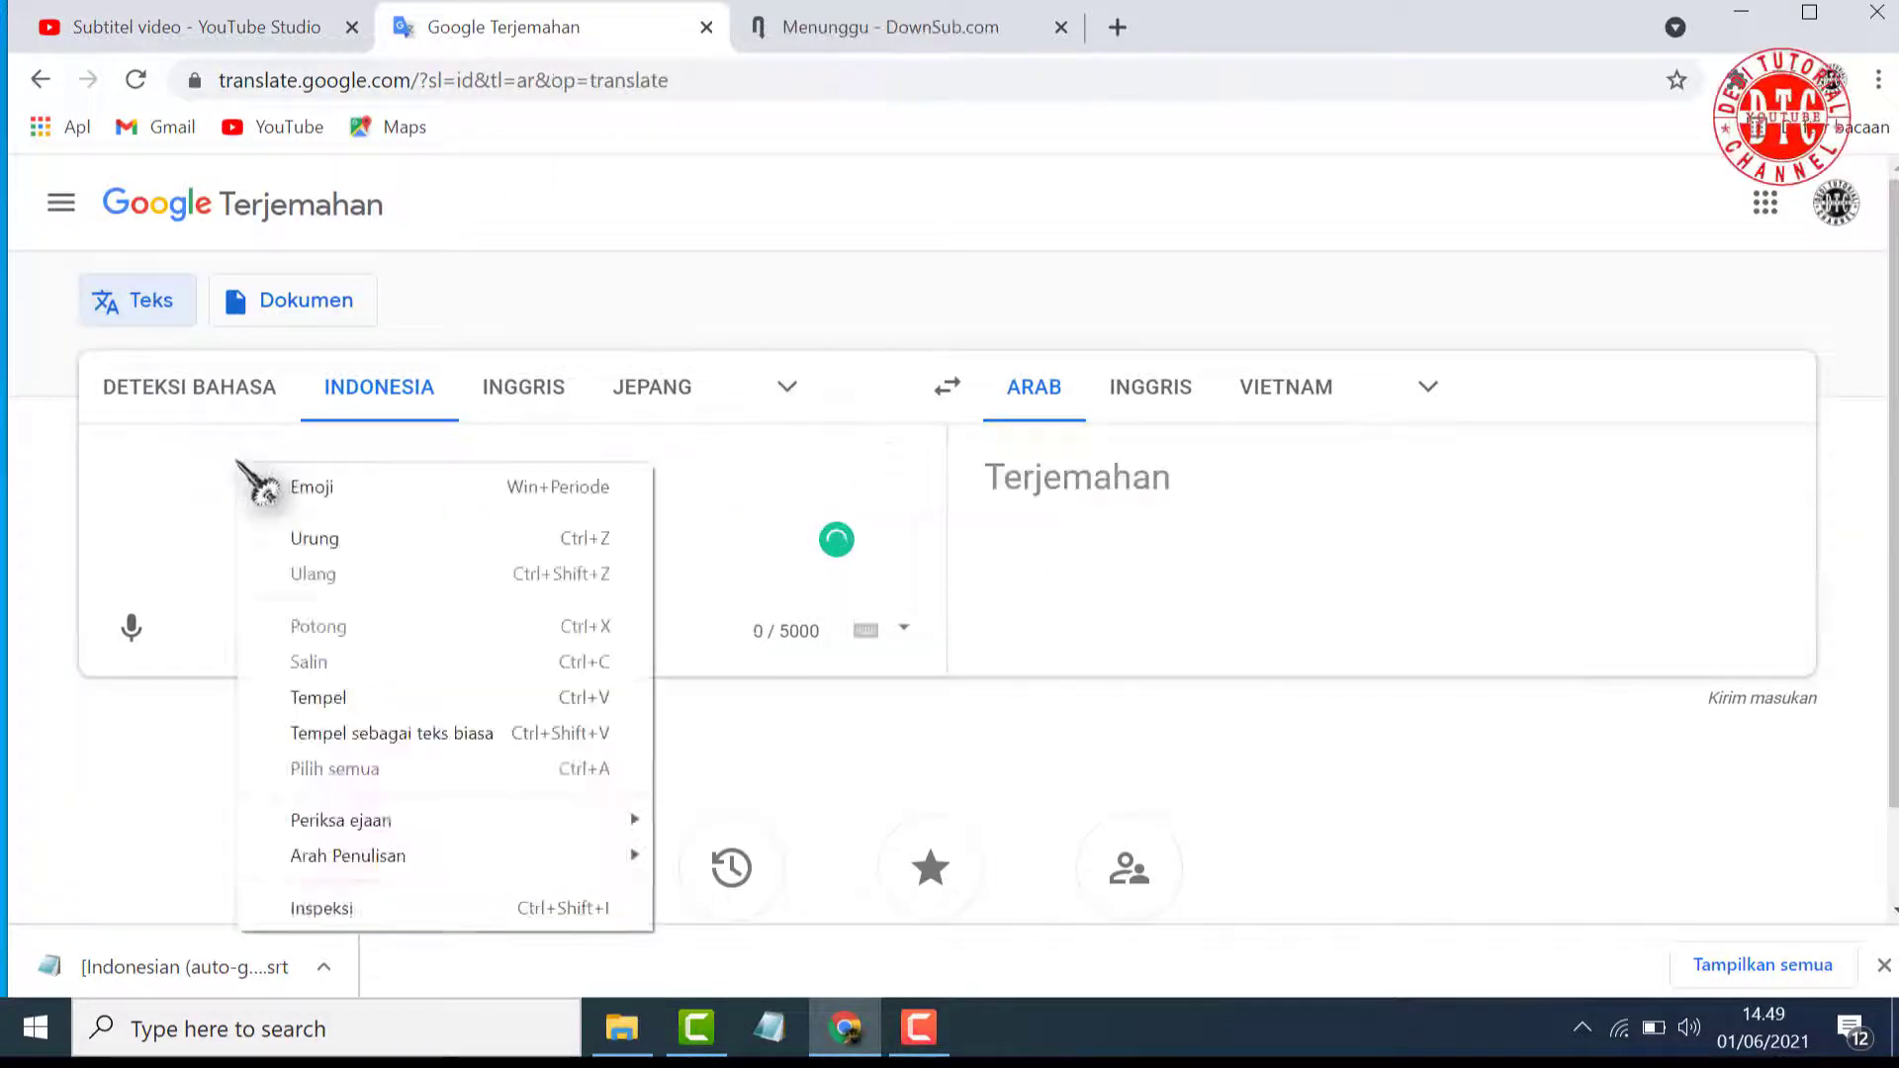
pyautogui.click(341, 697)
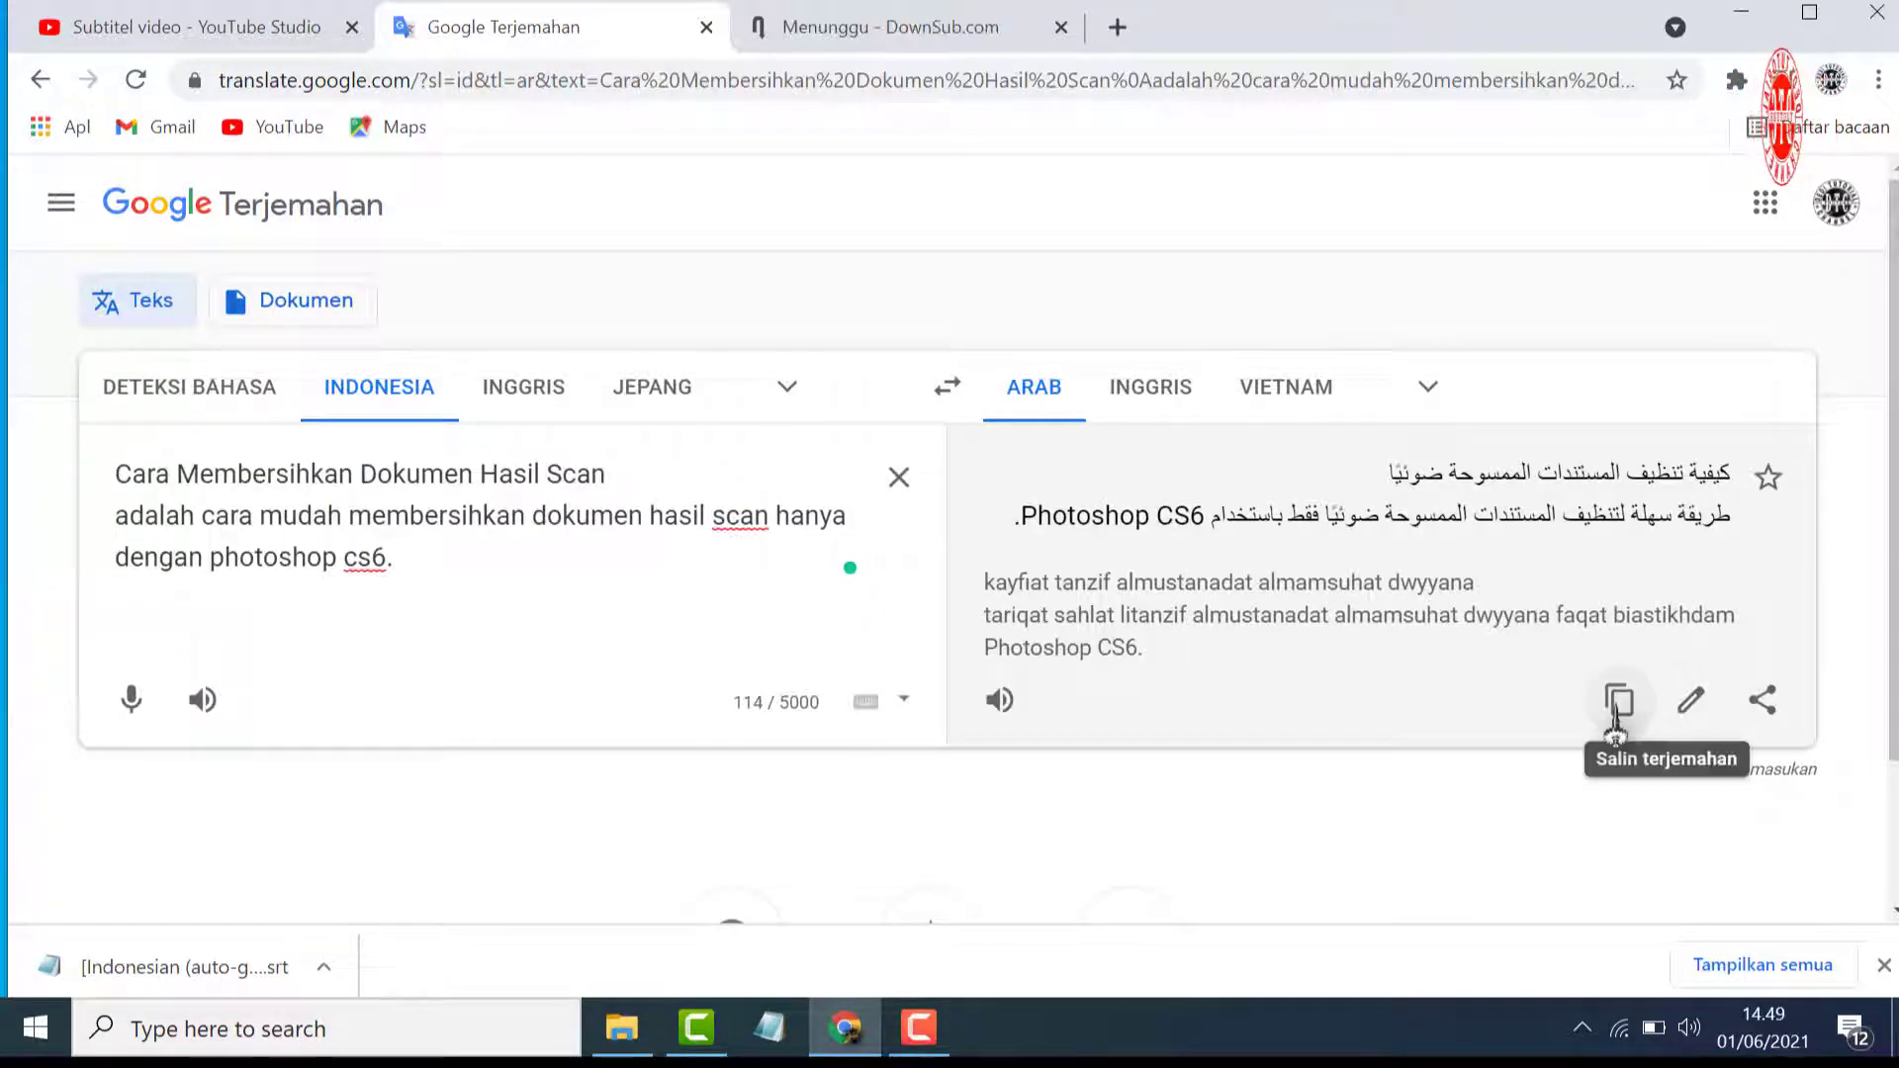
# Paste the Arabic translation into the Arabic description field in YouTube Studio and publish the Arabic title and description
pyautogui.click(1618, 702)
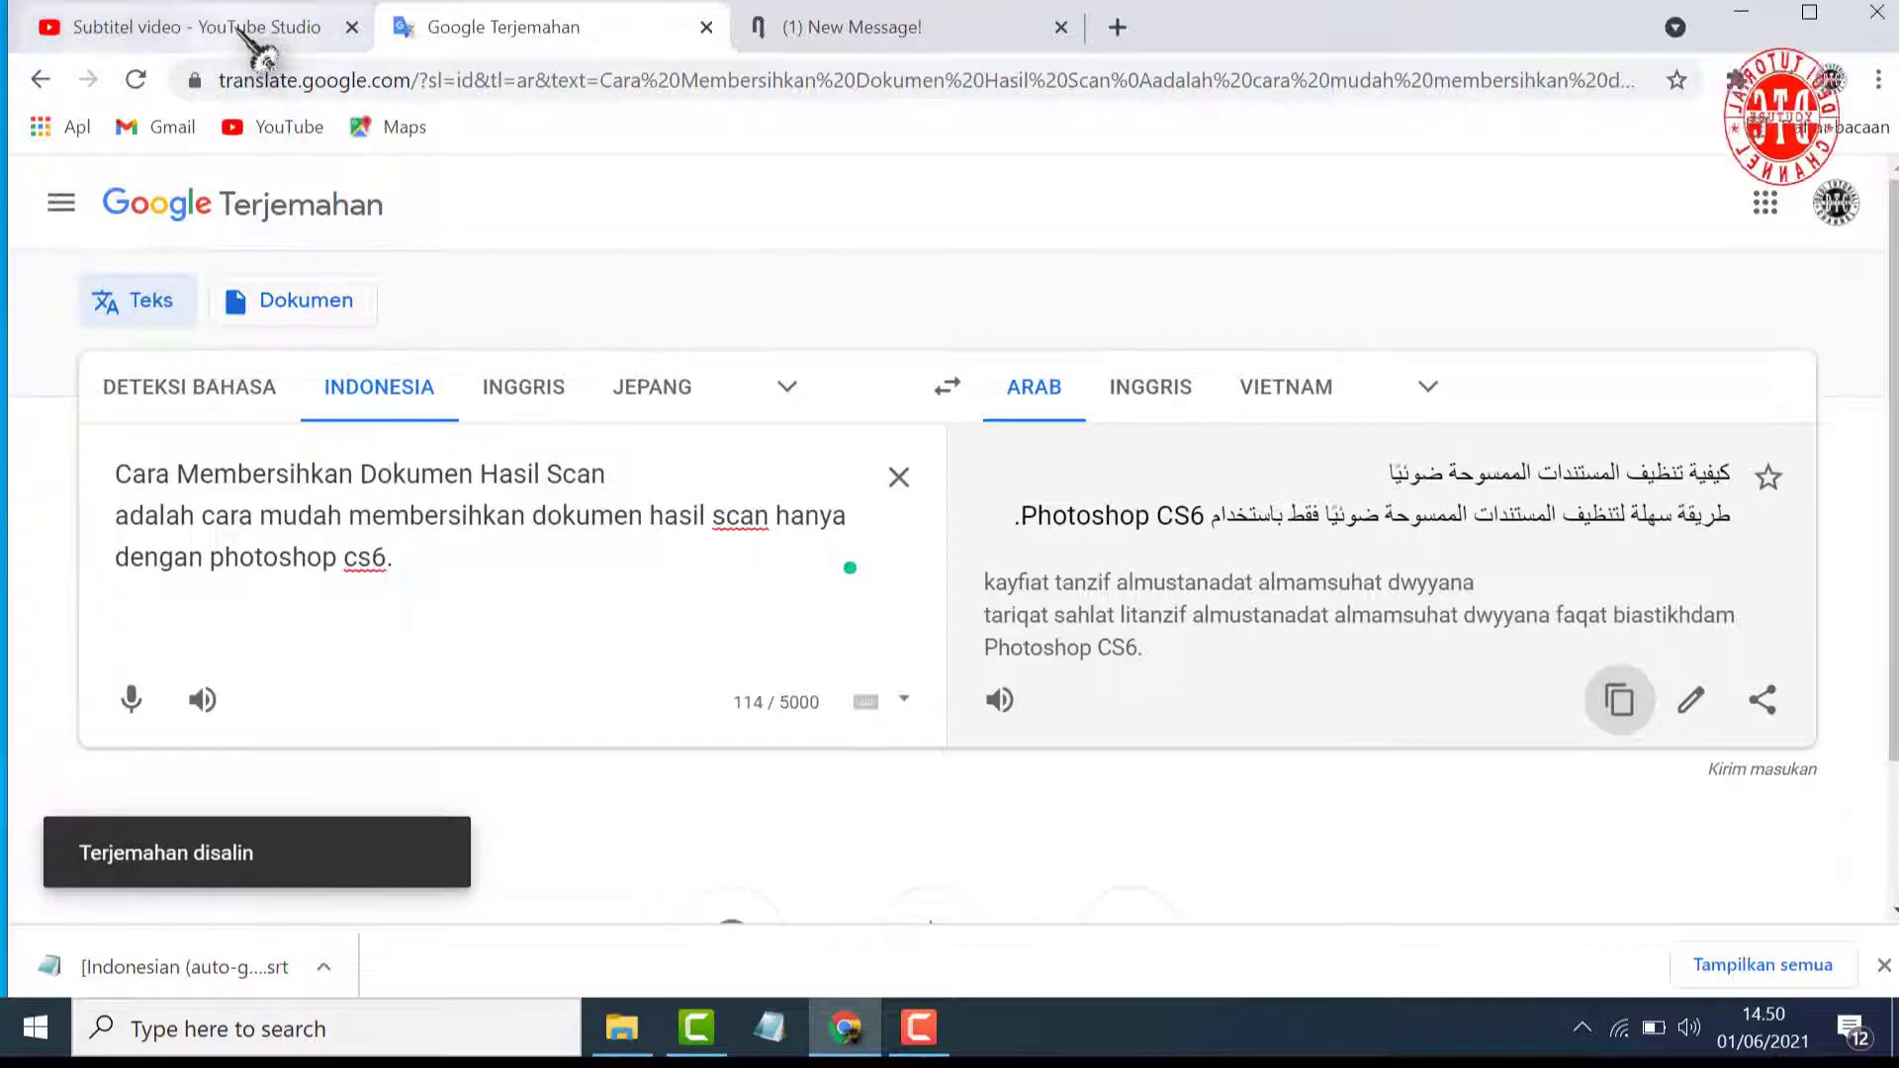
pyautogui.click(259, 30)
pyautogui.click(1041, 519)
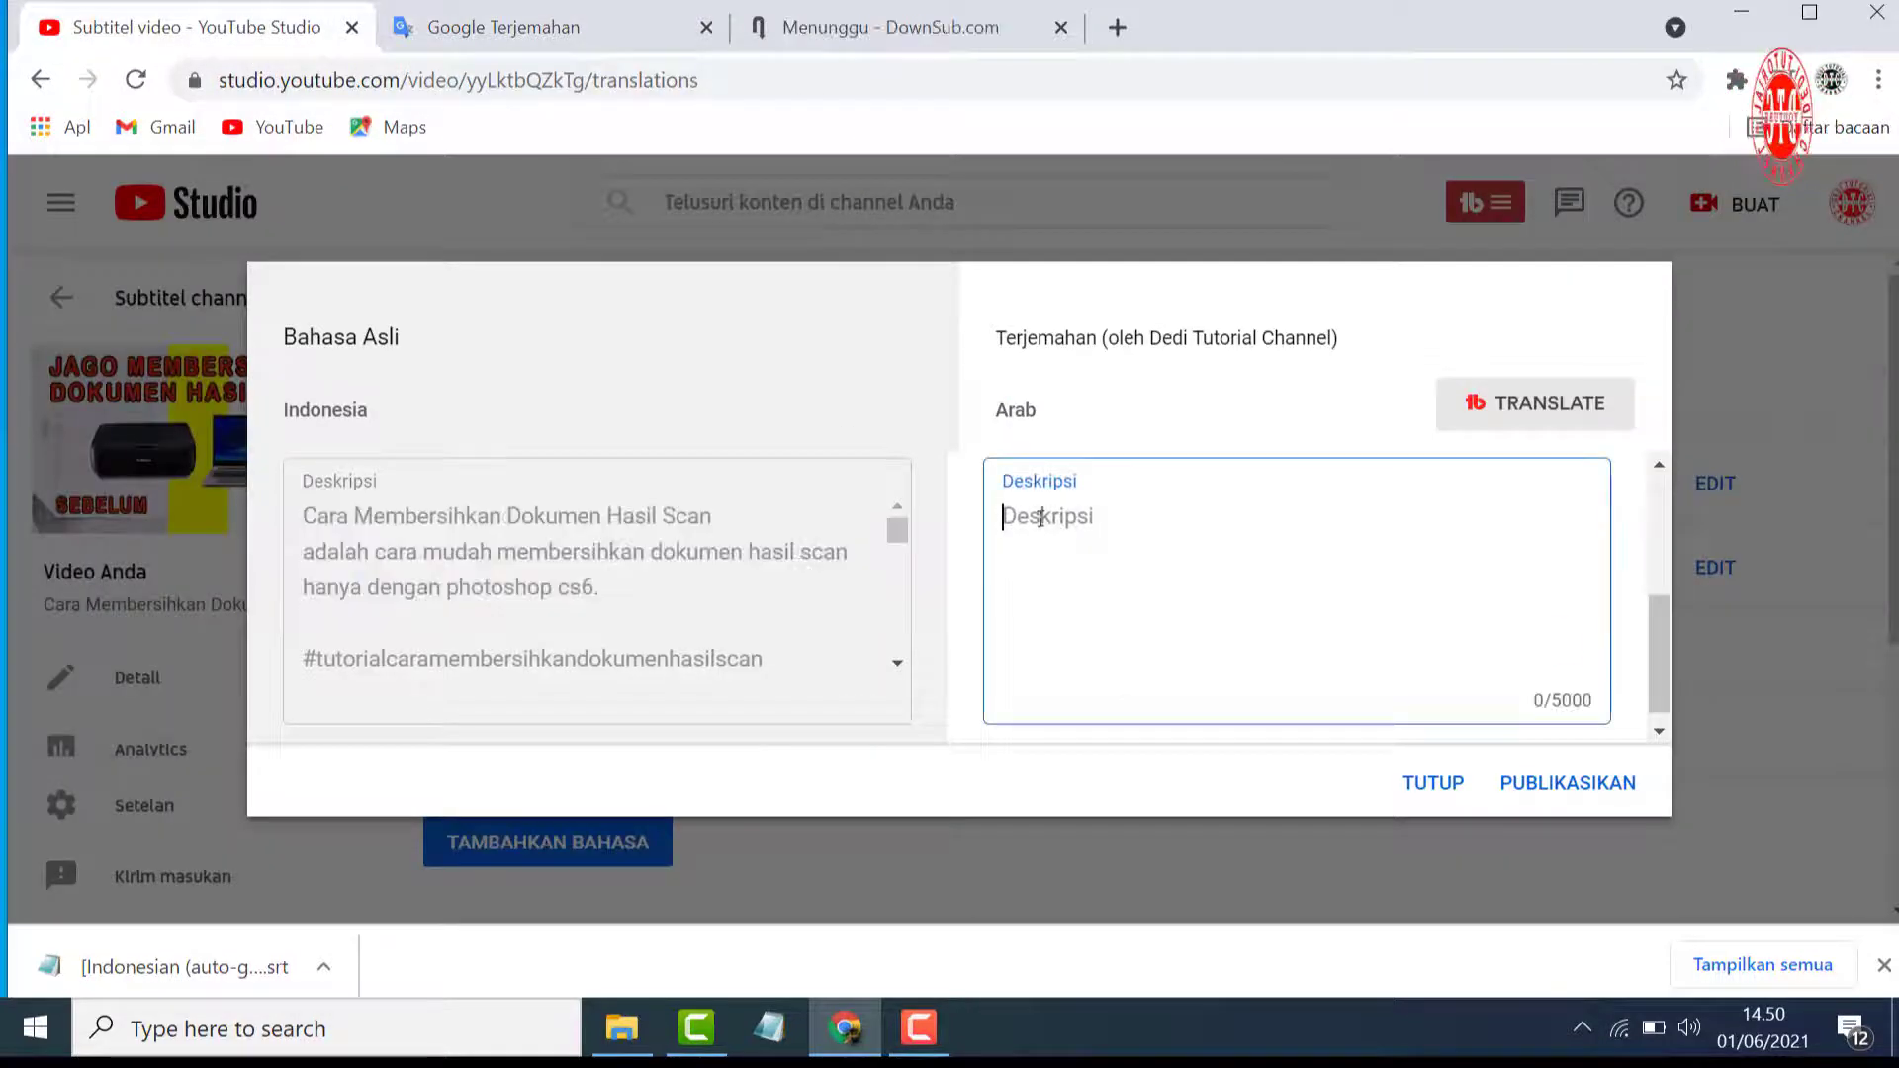
pyautogui.rightClick(1041, 518)
pyautogui.click(1135, 763)
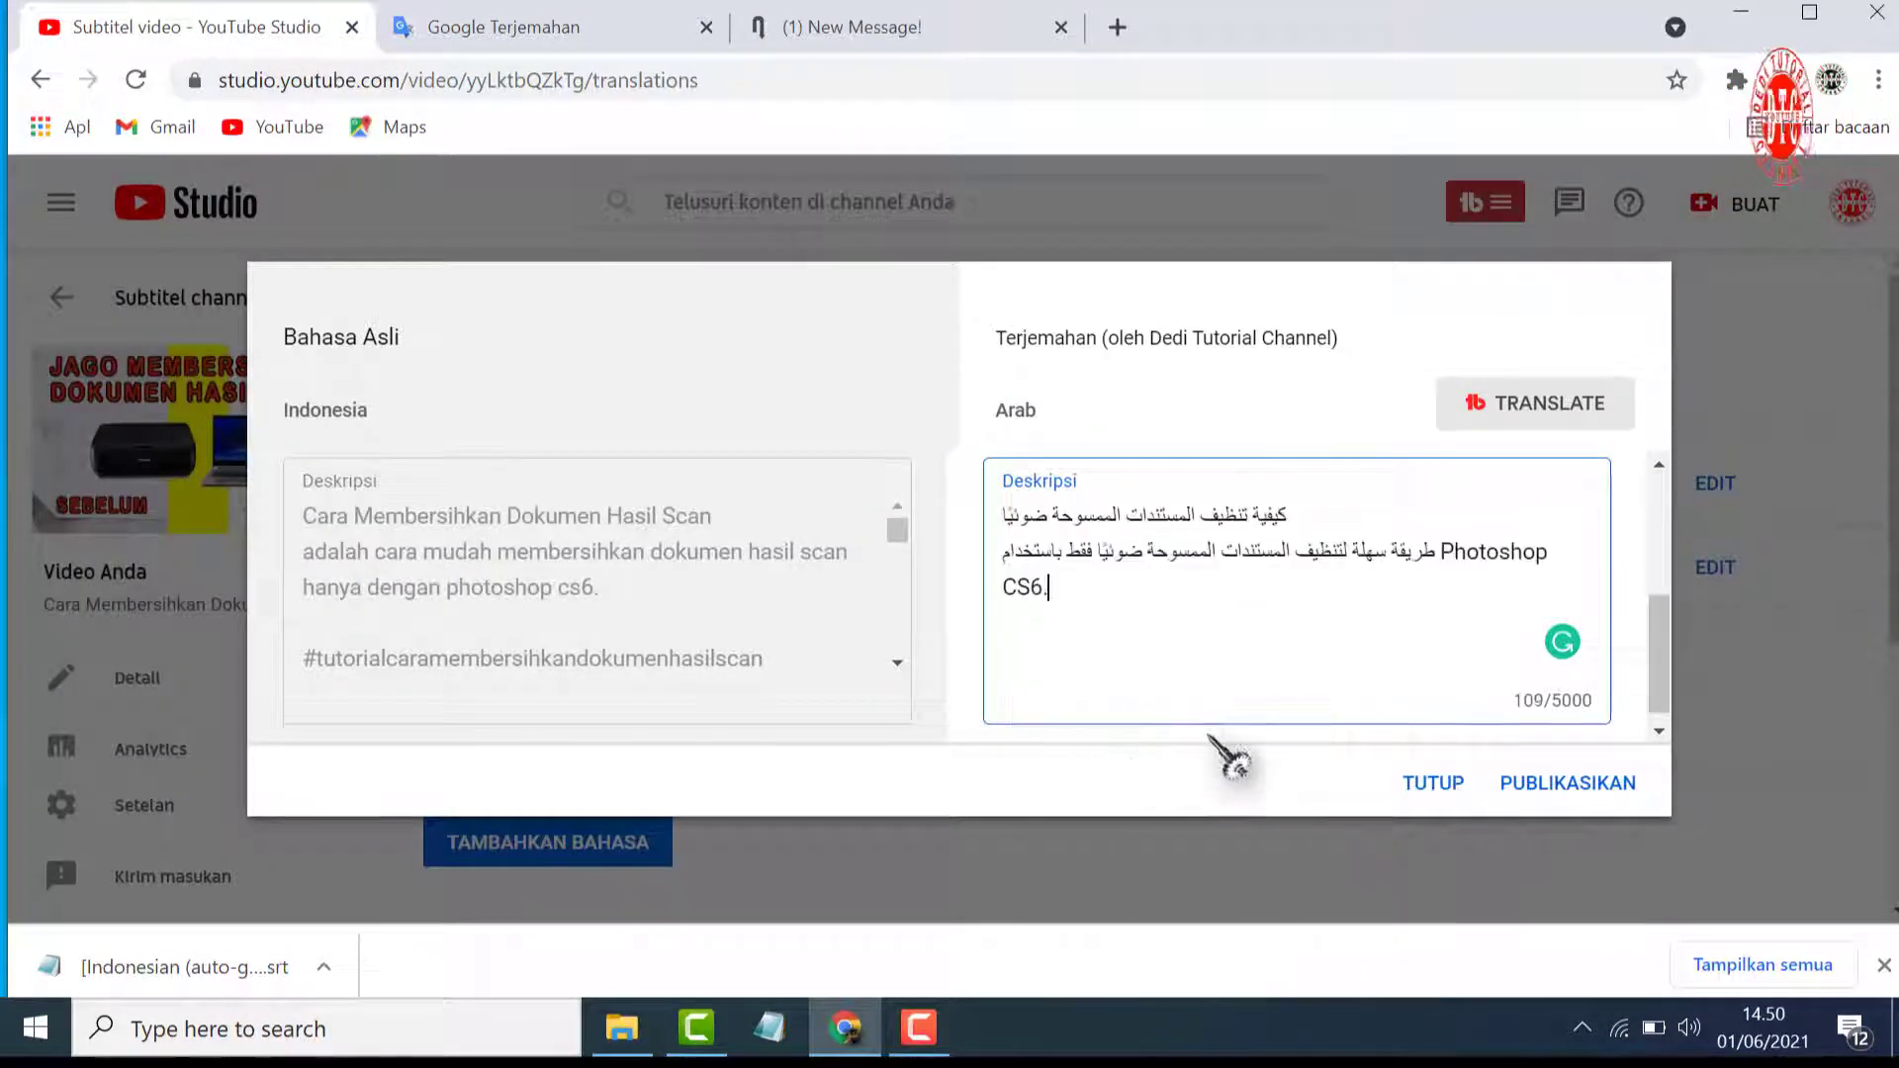
pyautogui.click(1558, 801)
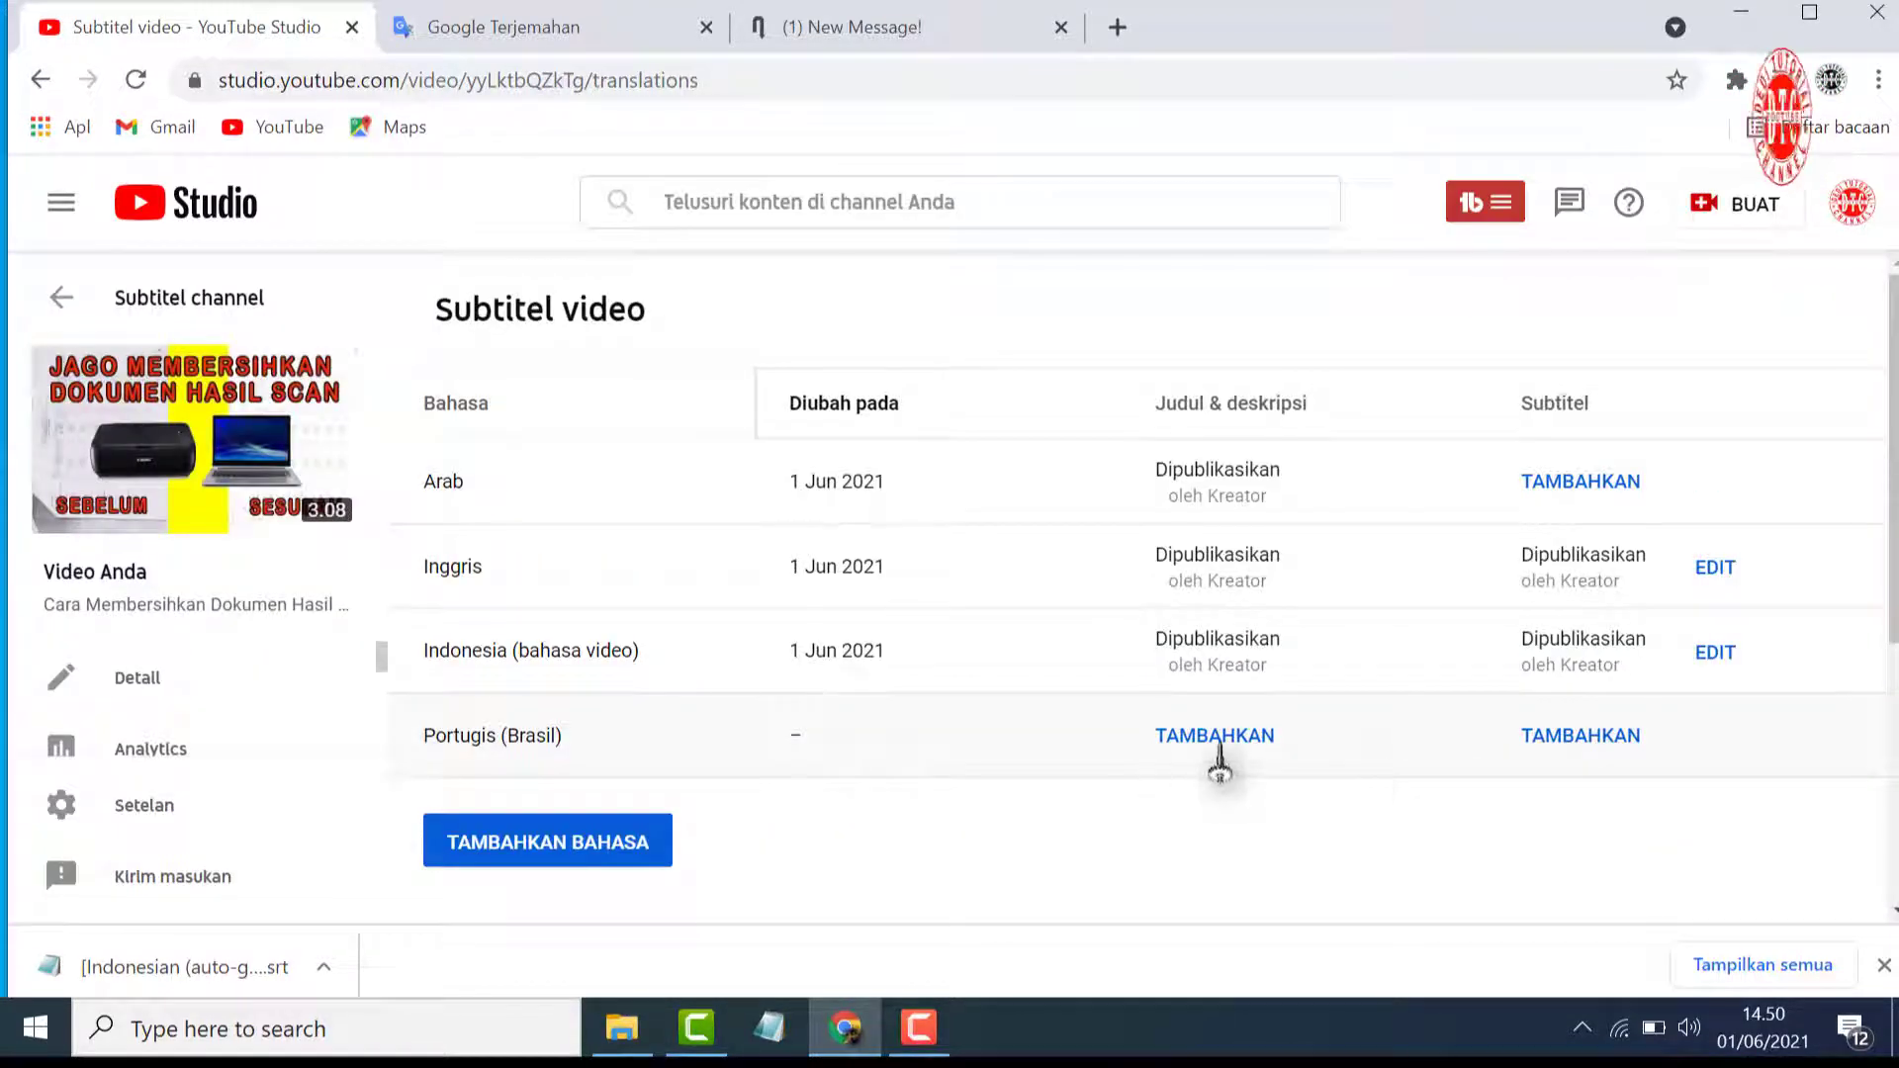
# Open the title and description translation for Portugis (Brasil), and return to Google Translate
pyautogui.click(1217, 744)
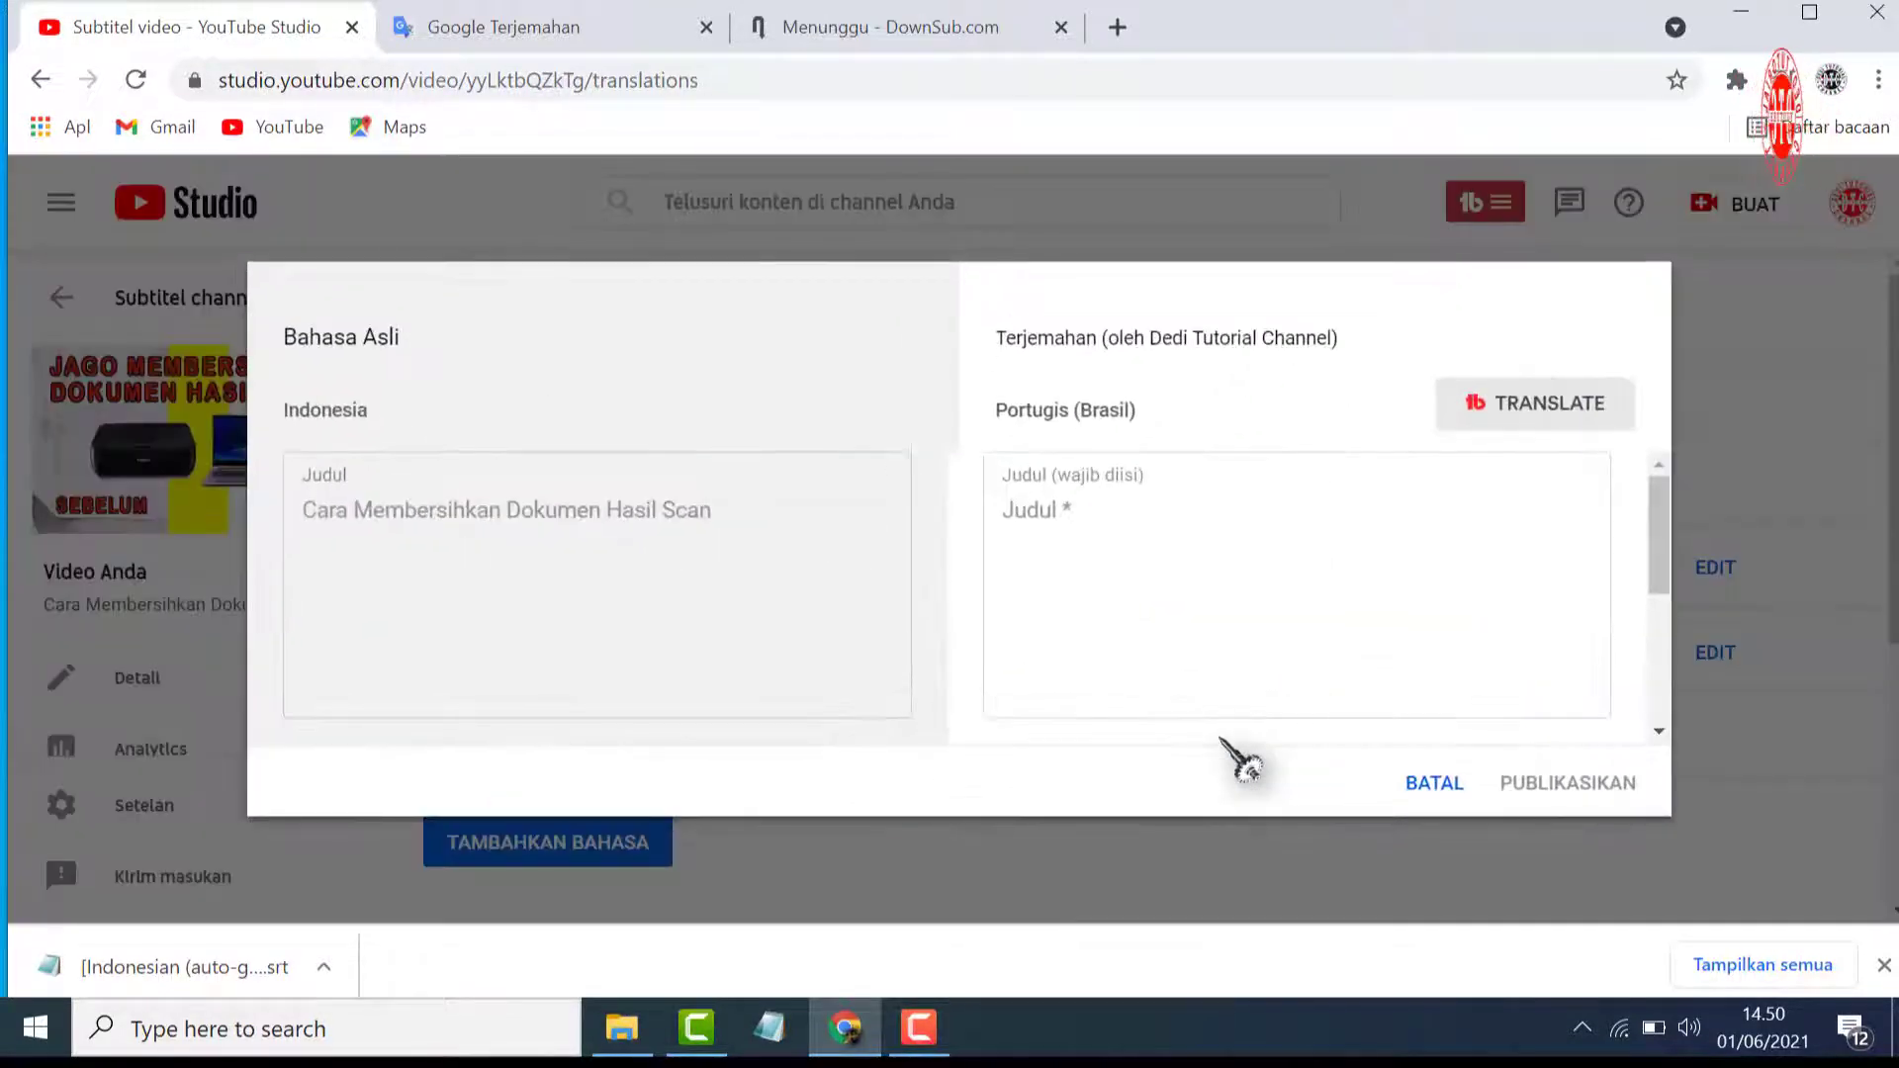
pyautogui.click(593, 22)
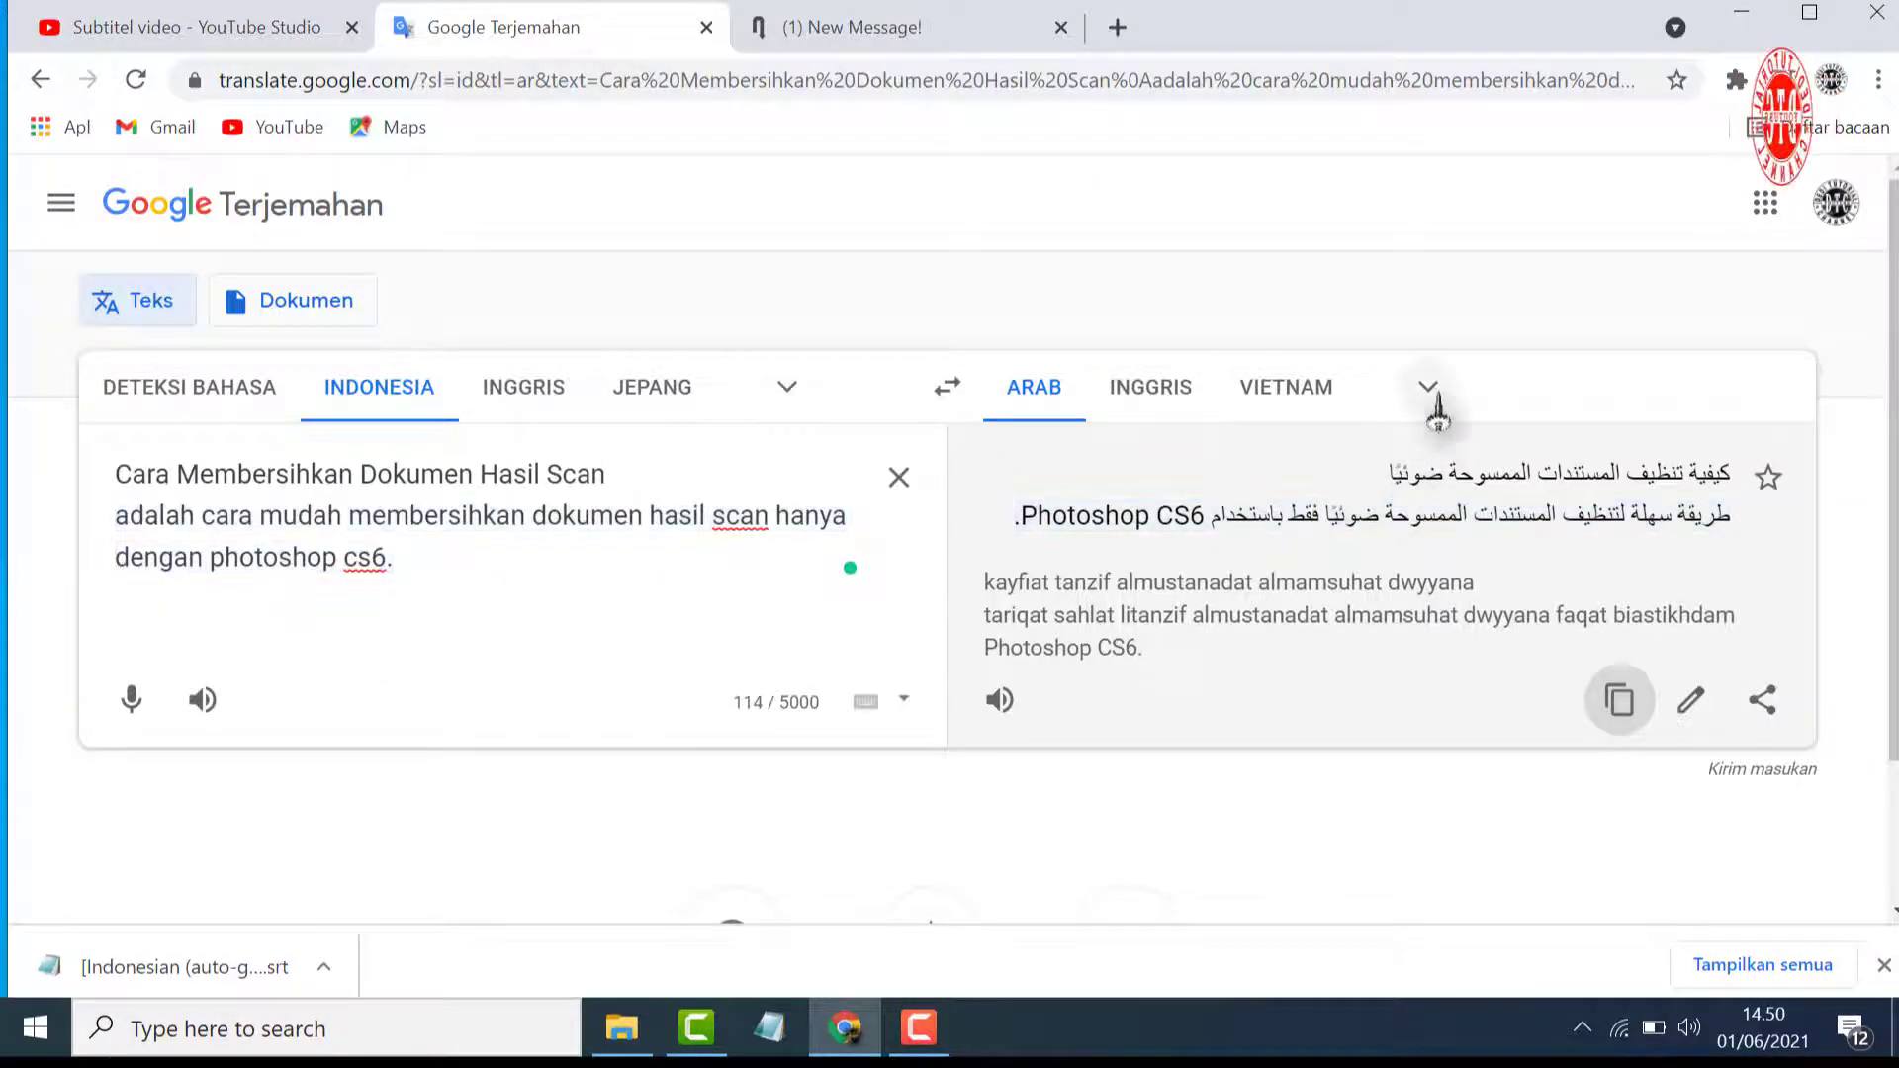
pyautogui.click(195, 26)
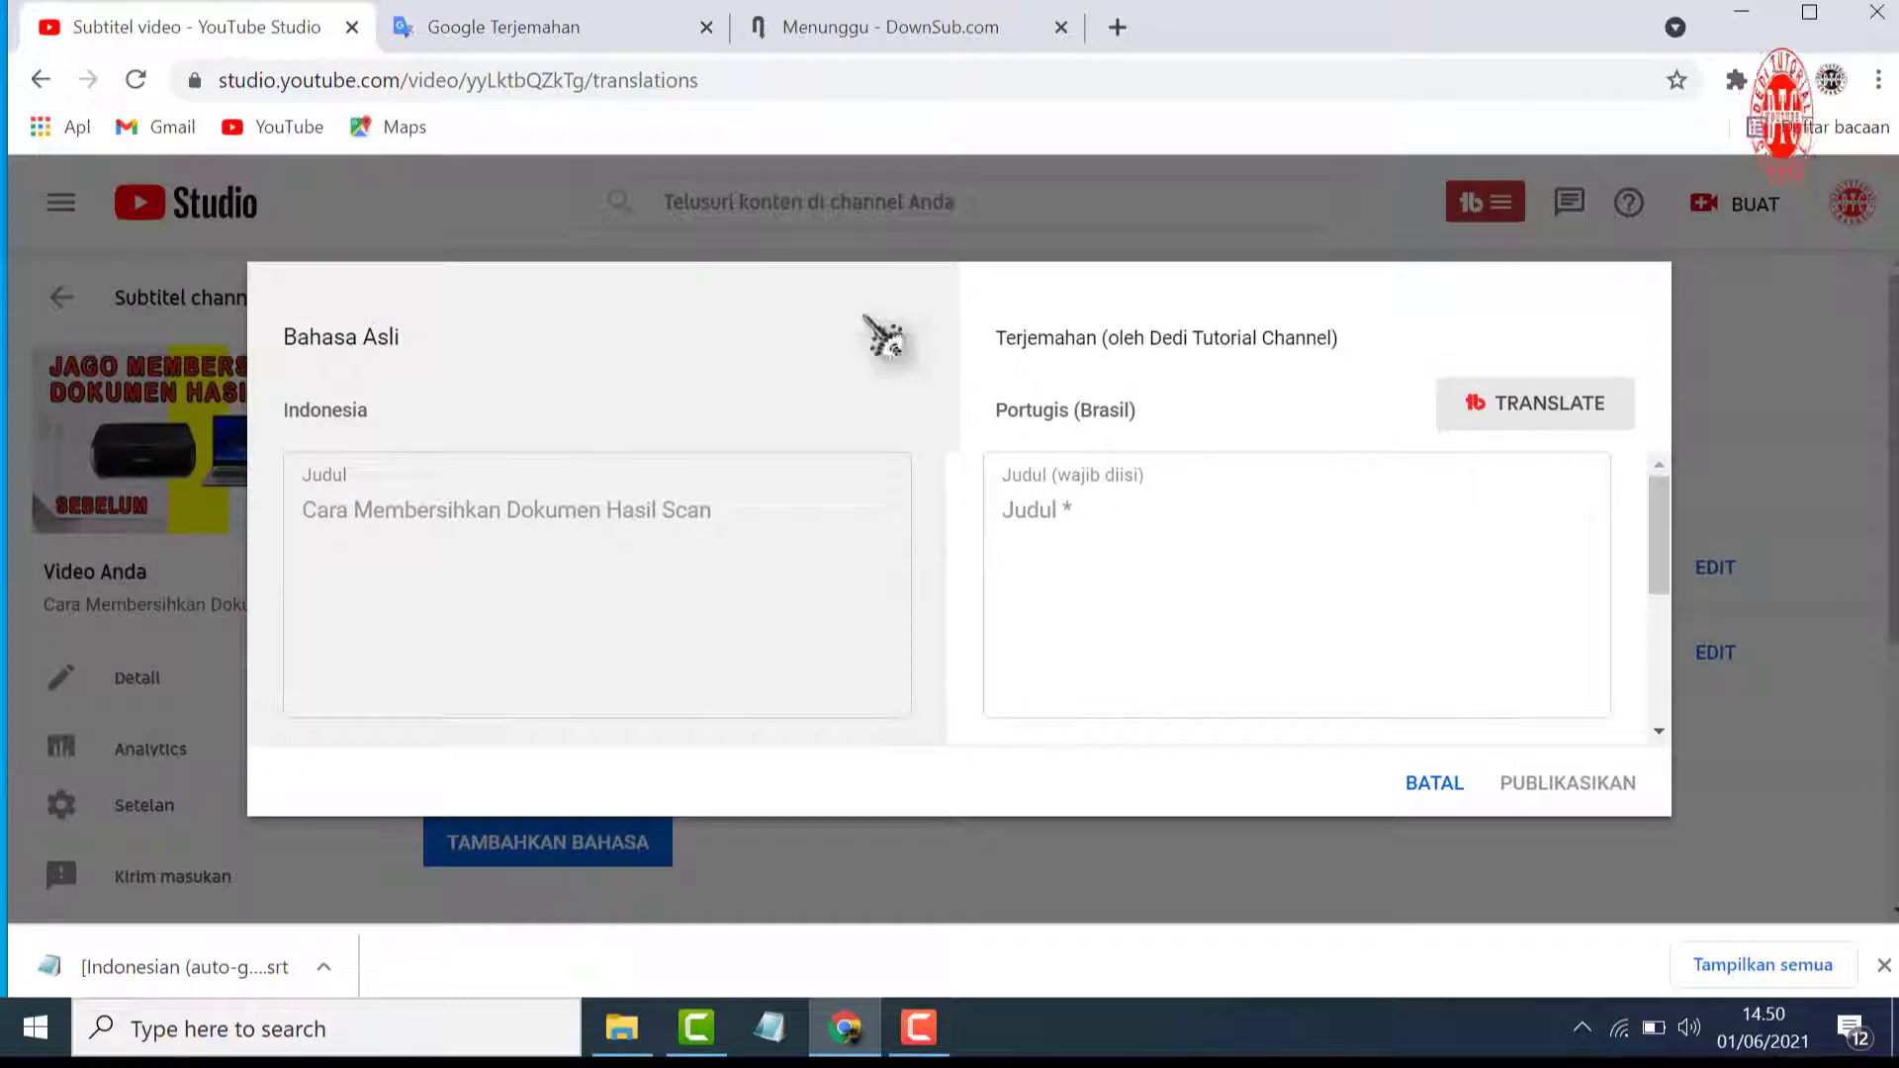
pyautogui.click(615, 32)
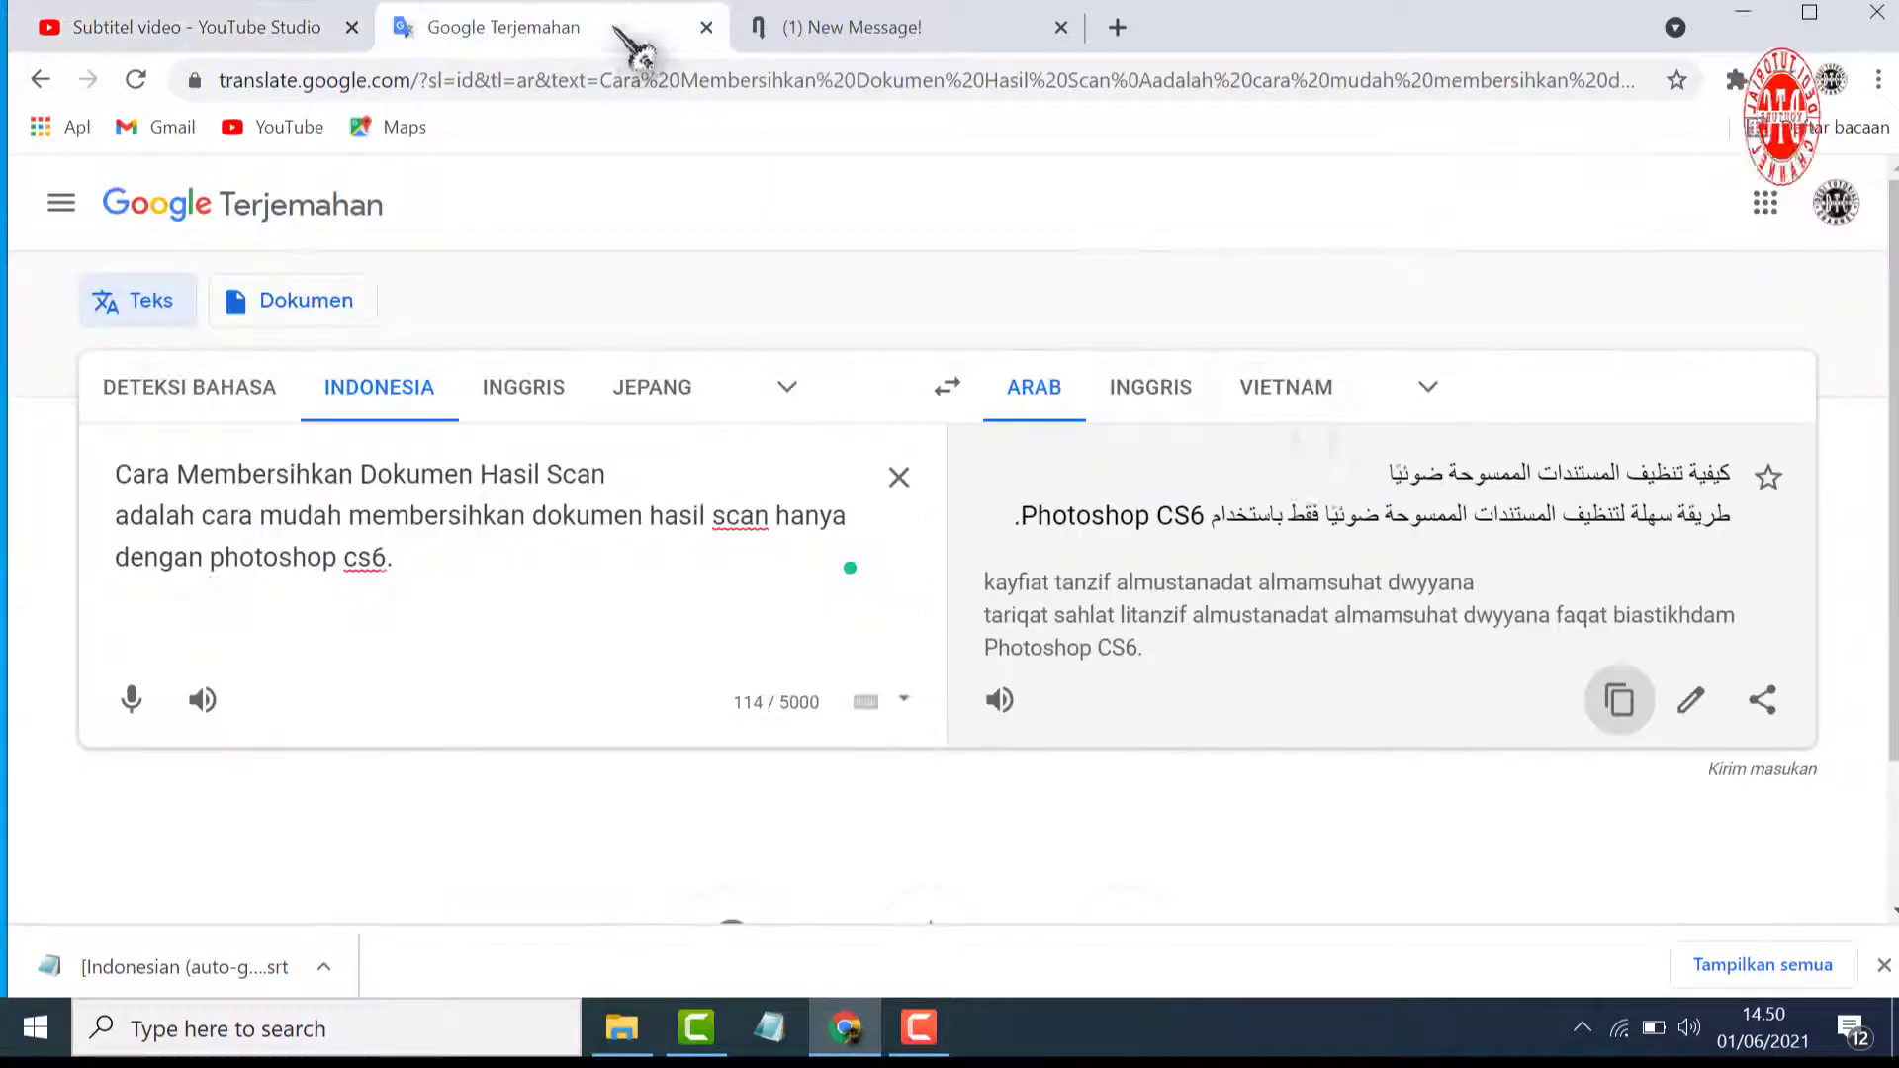
# Set the Google Translate target language to Portugis and copy the Portuguese translation of the description
pyautogui.click(1427, 389)
pyautogui.scroll(-2, 1335, 740)
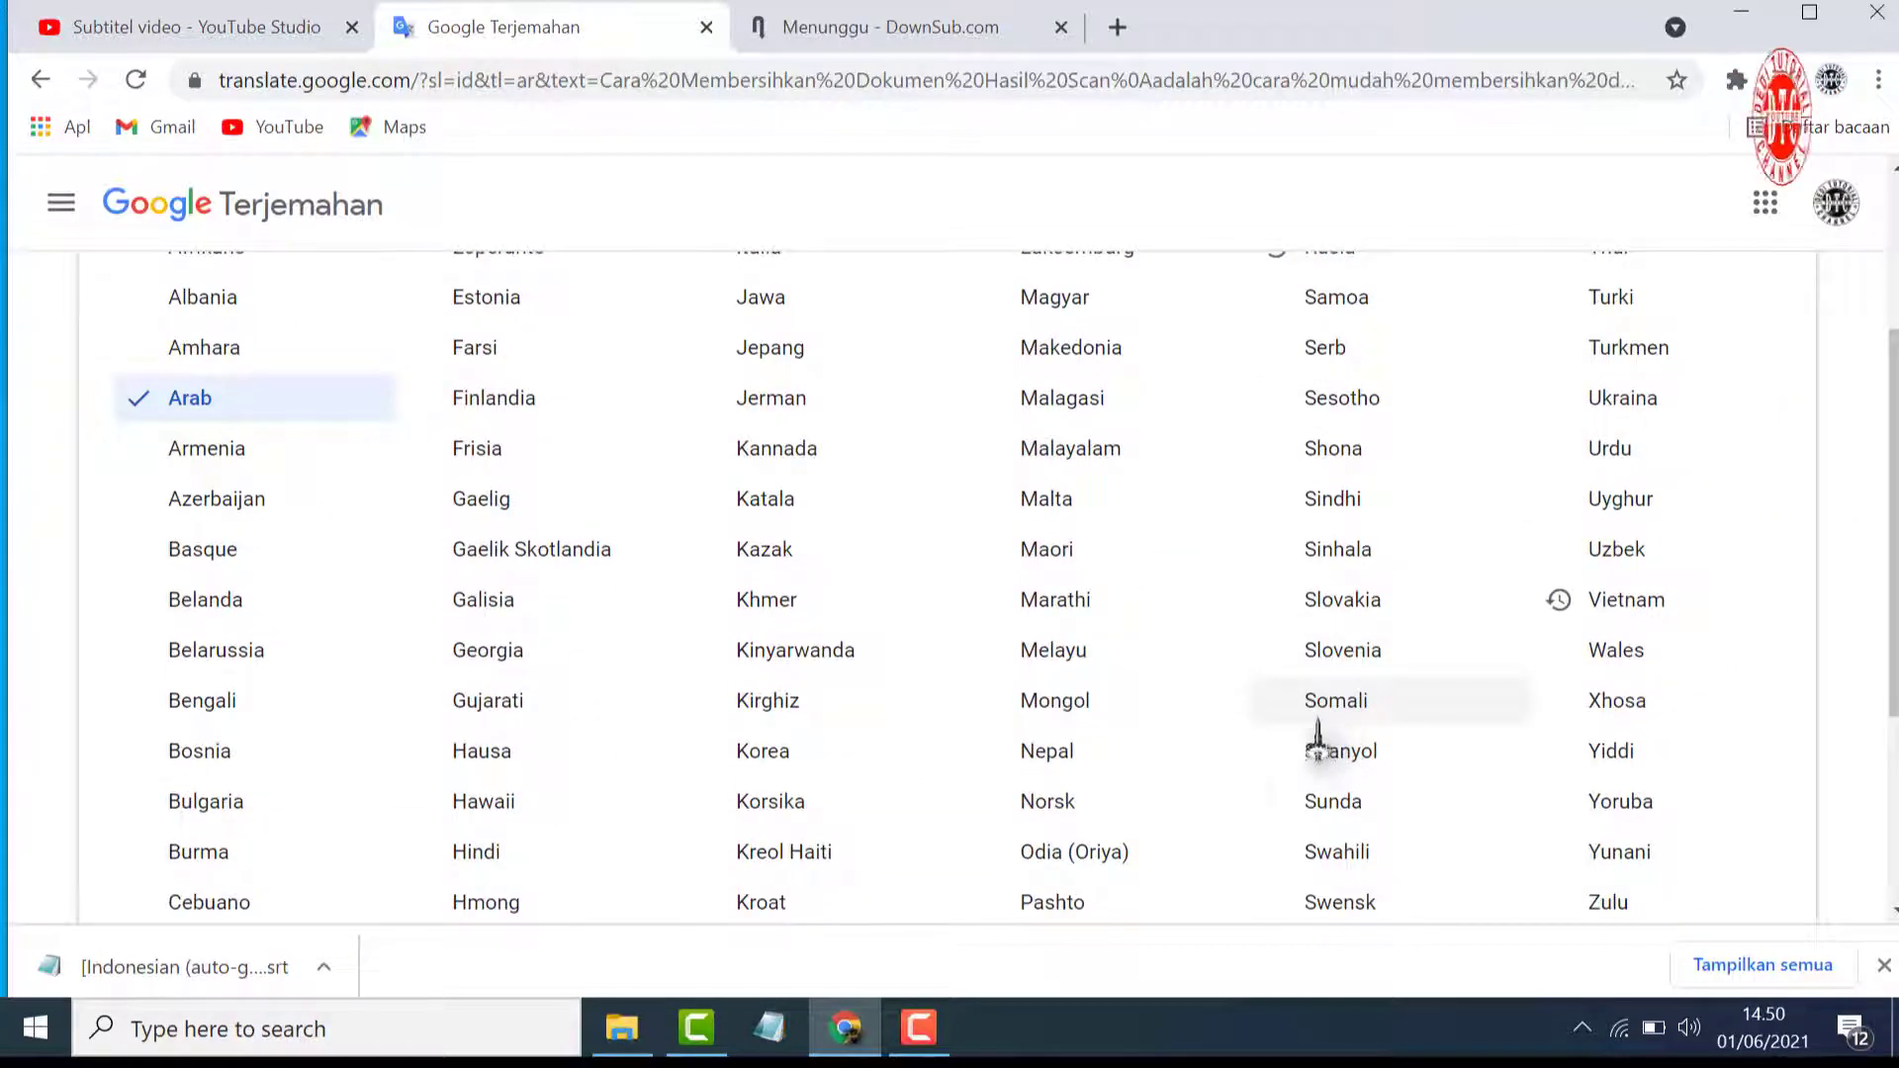
pyautogui.scroll(-3, 1319, 740)
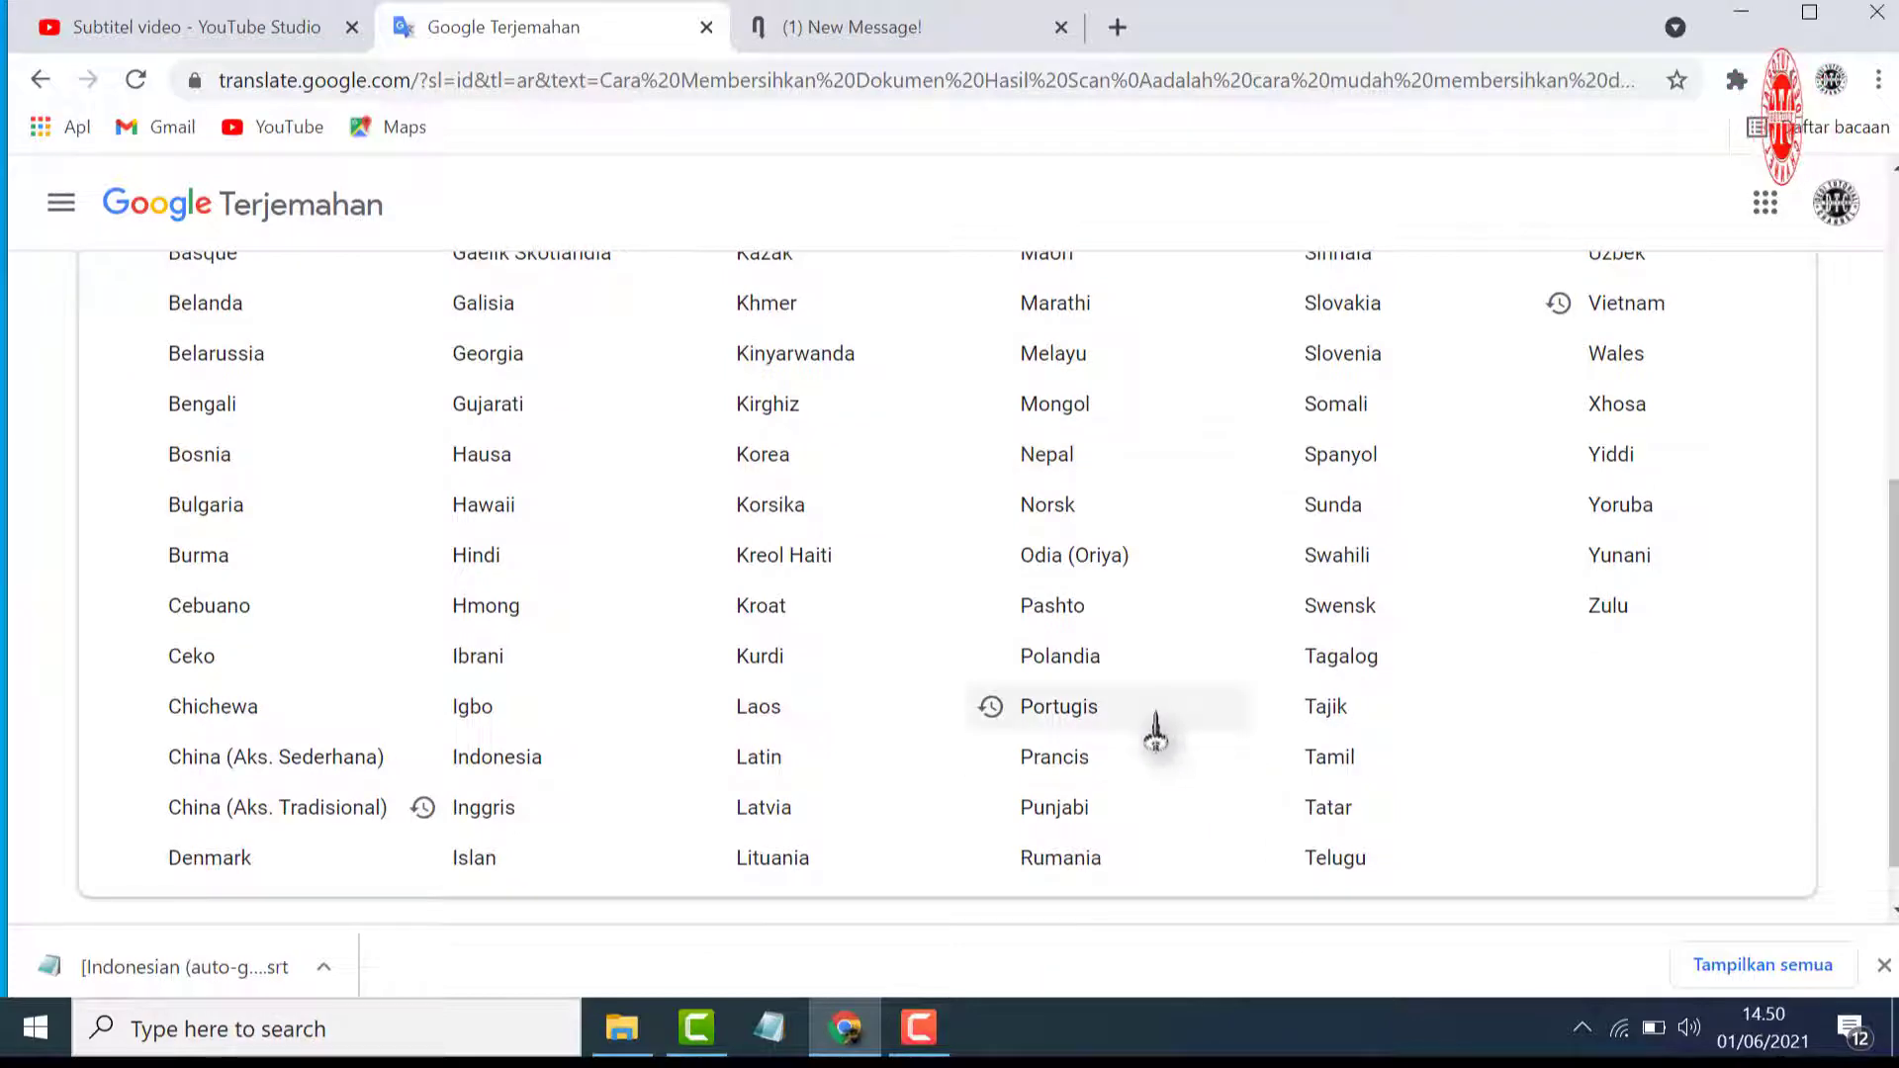
pyautogui.click(1155, 731)
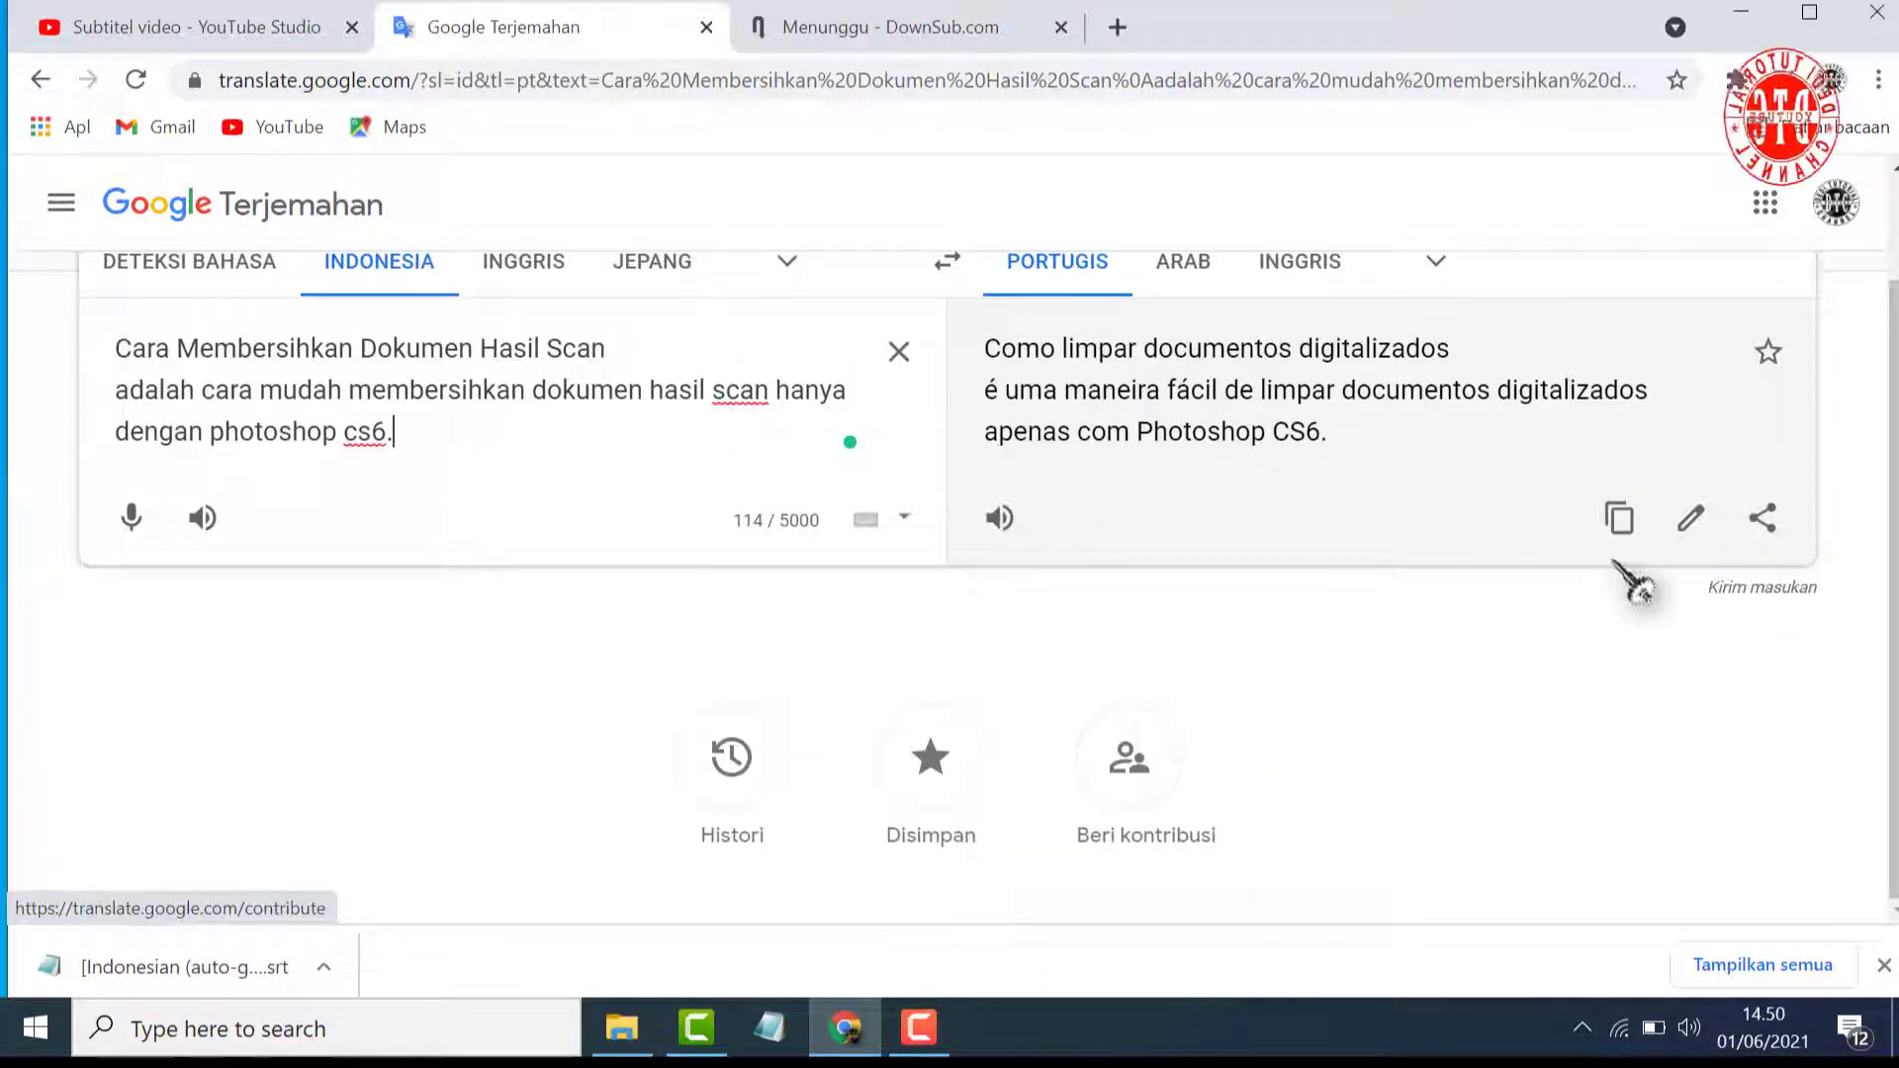
pyautogui.click(1619, 522)
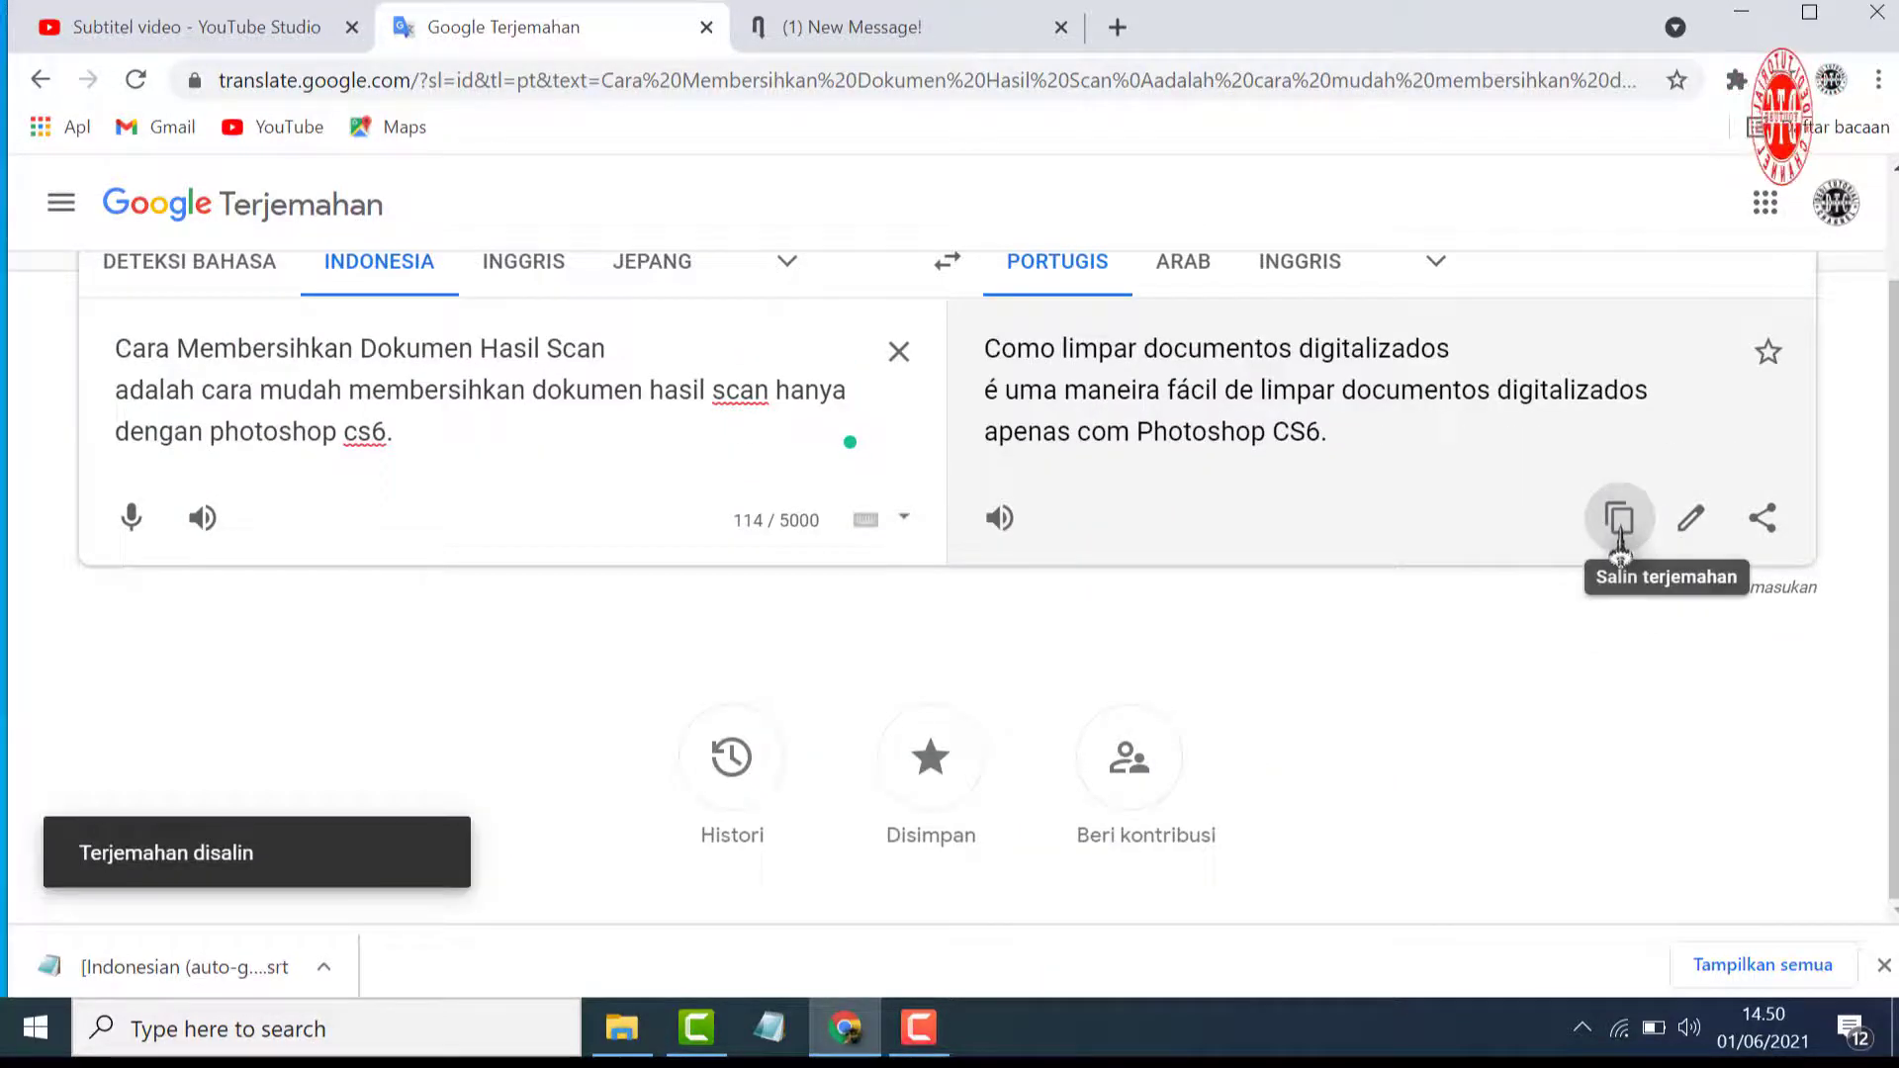
# Paste the Portuguese translation into the Portugis (Brasil) description field in YouTube Studio
pyautogui.click(297, 27)
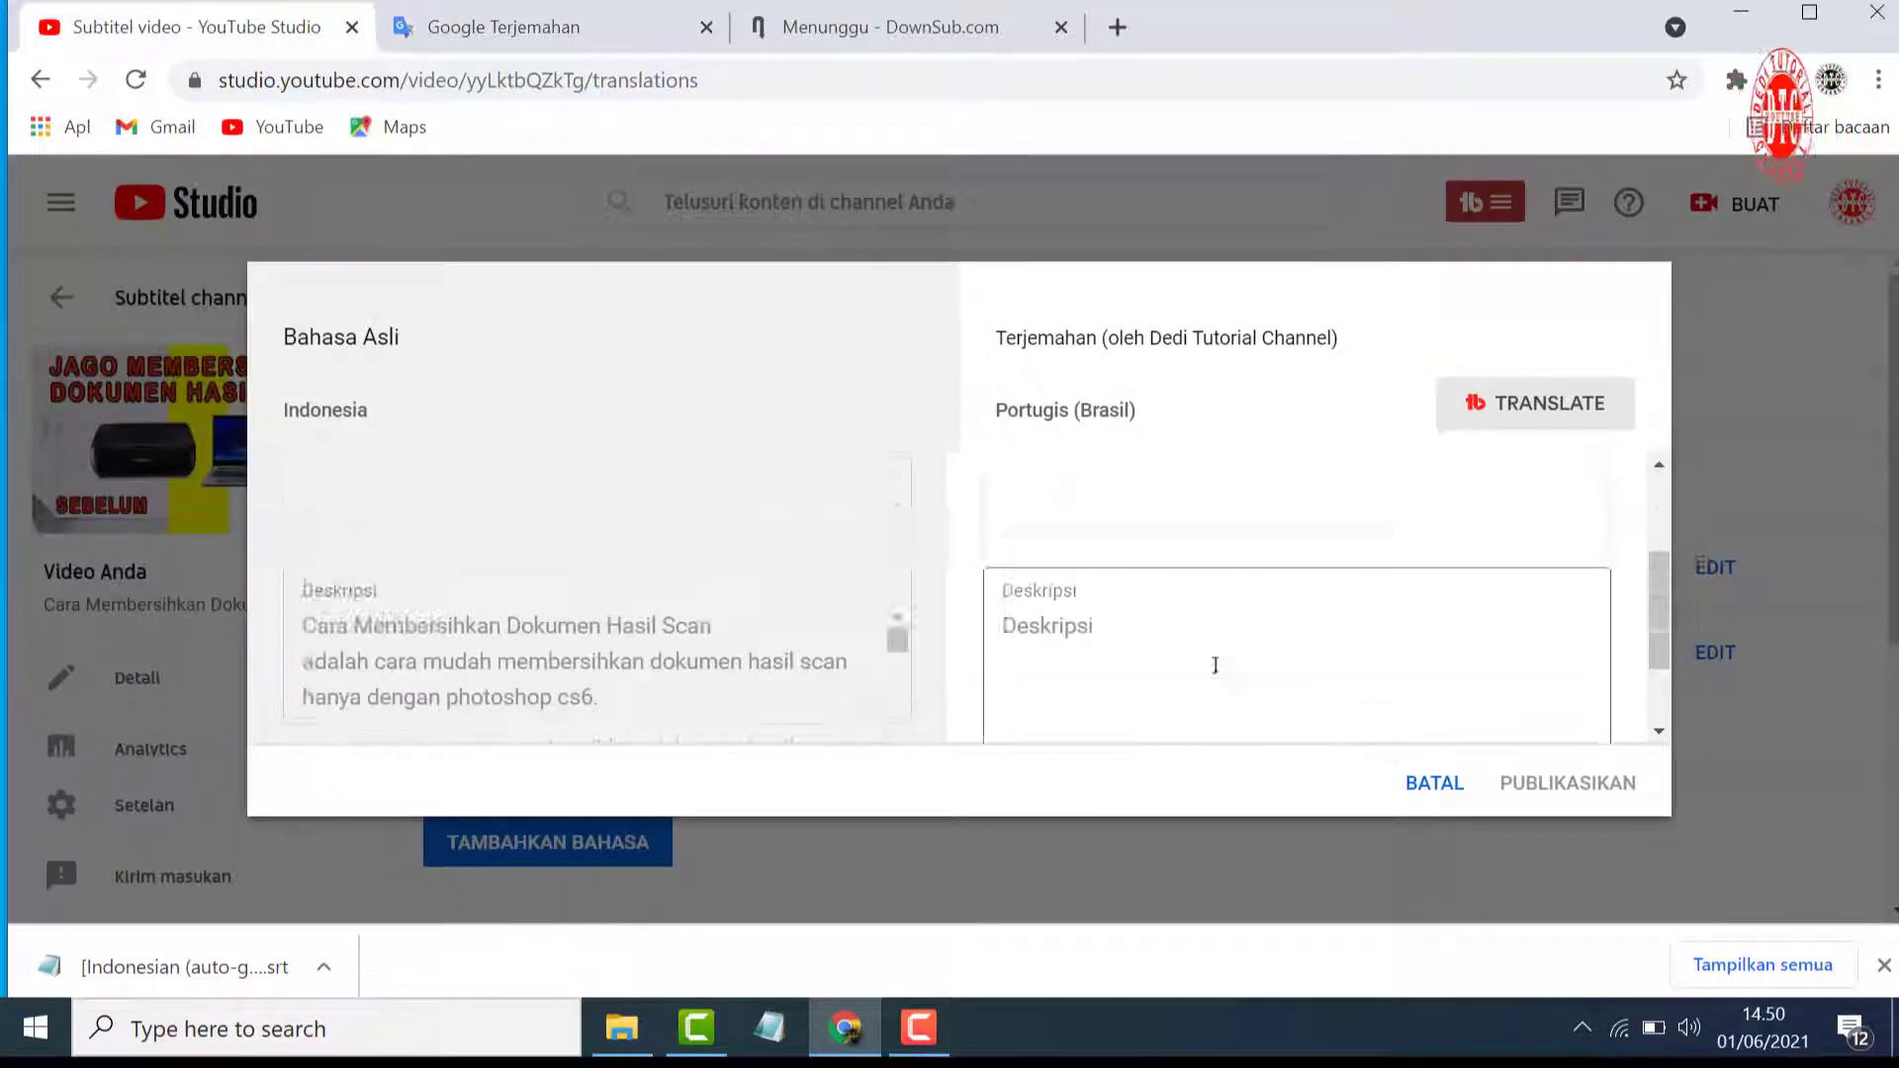
pyautogui.scroll(-1, 1214, 665)
pyautogui.rightClick(1046, 529)
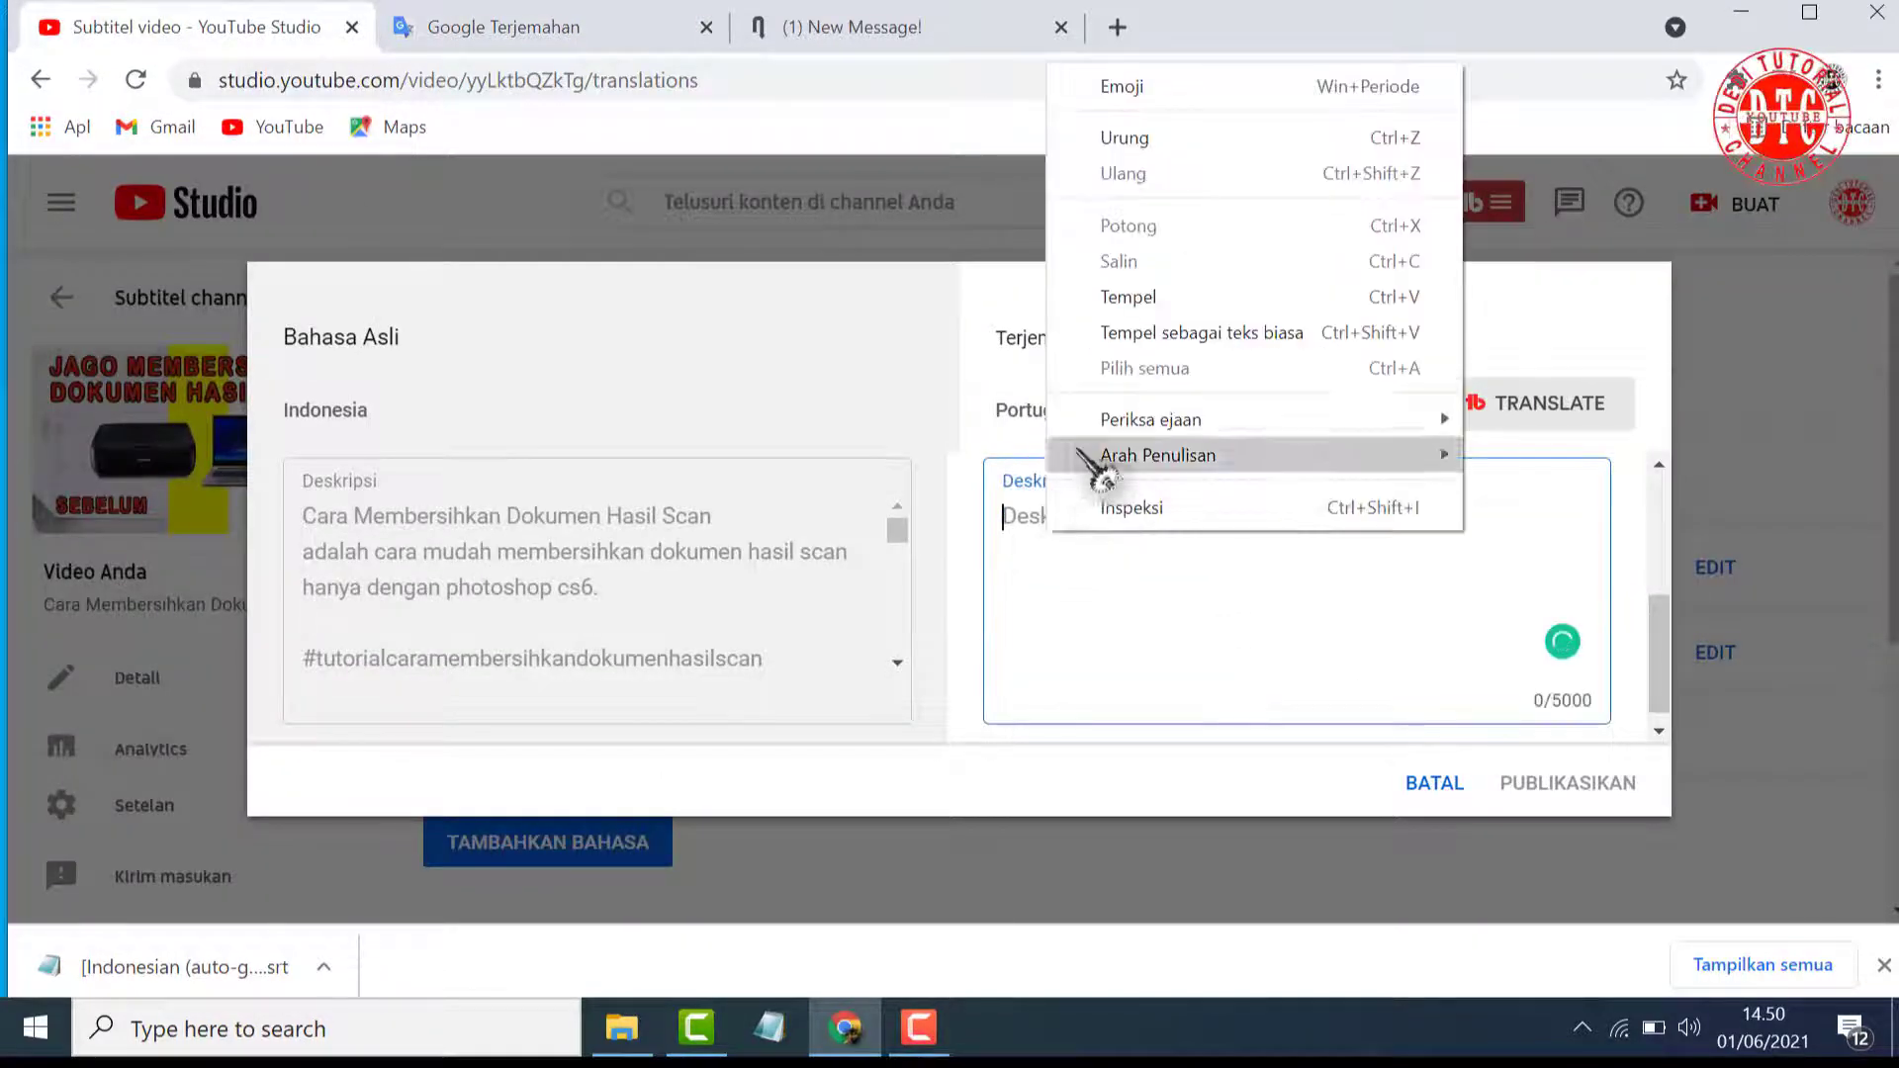
pyautogui.click(1118, 294)
# Copy the original title "Cara Membersihkan Dokumen Hasil Scan" and translate it into Portuguese in Google Translate, replacing the description text there
pyautogui.scroll(4, 1148, 727)
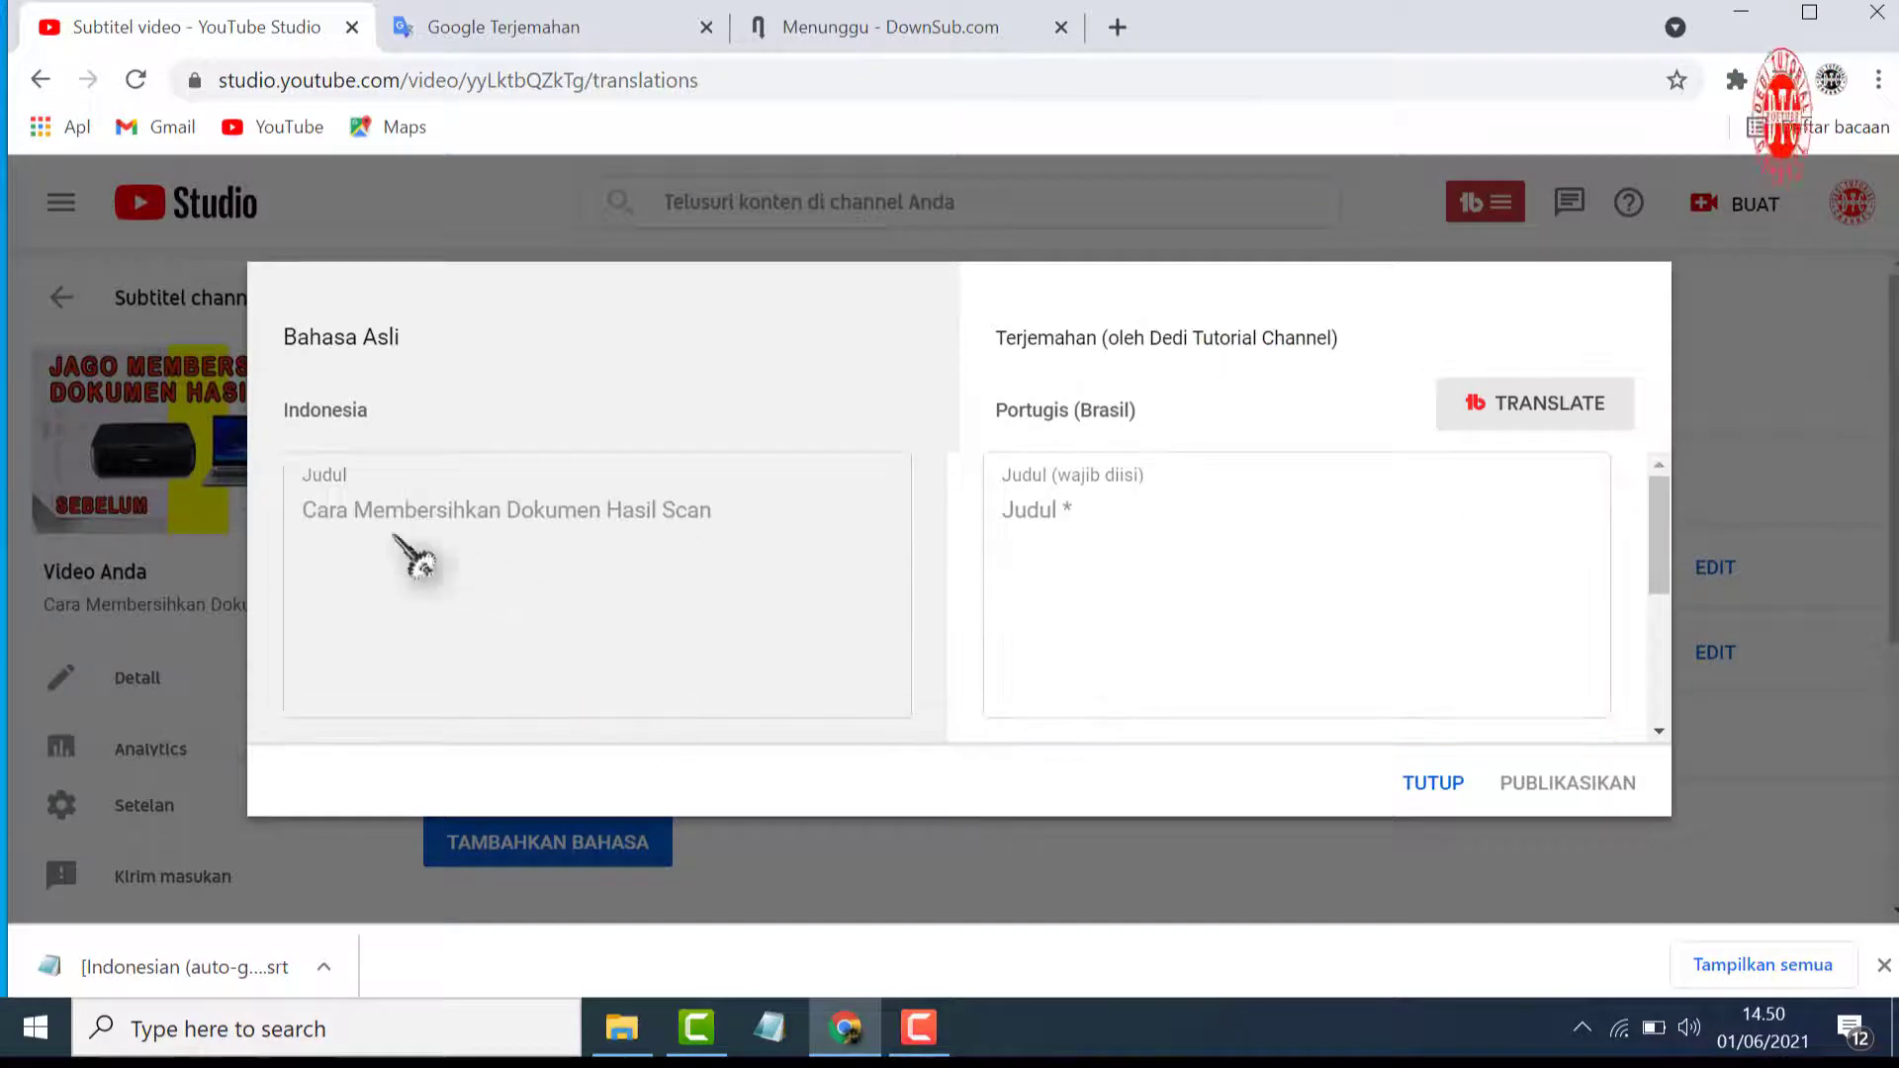
pyautogui.moveTo(304, 508); pyautogui.dragTo(692, 549)
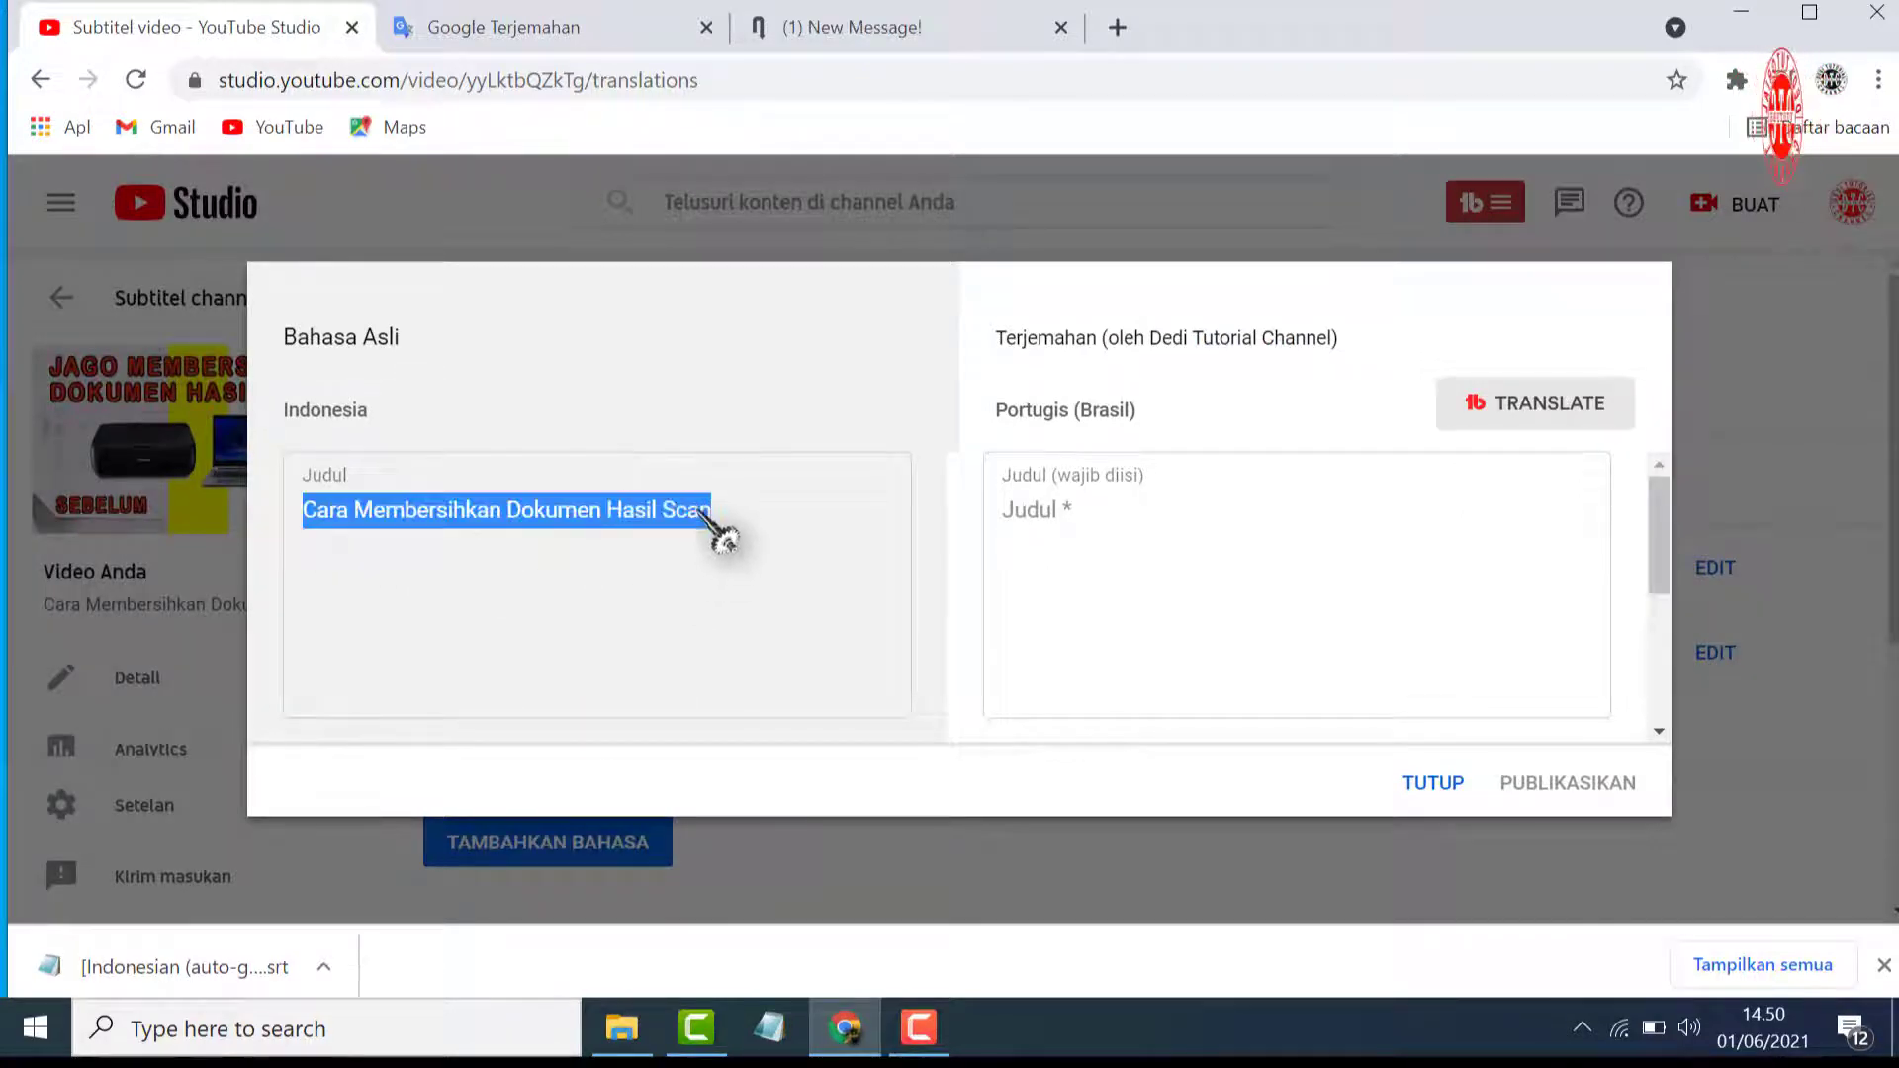
pyautogui.rightClick(724, 537)
pyautogui.click(762, 539)
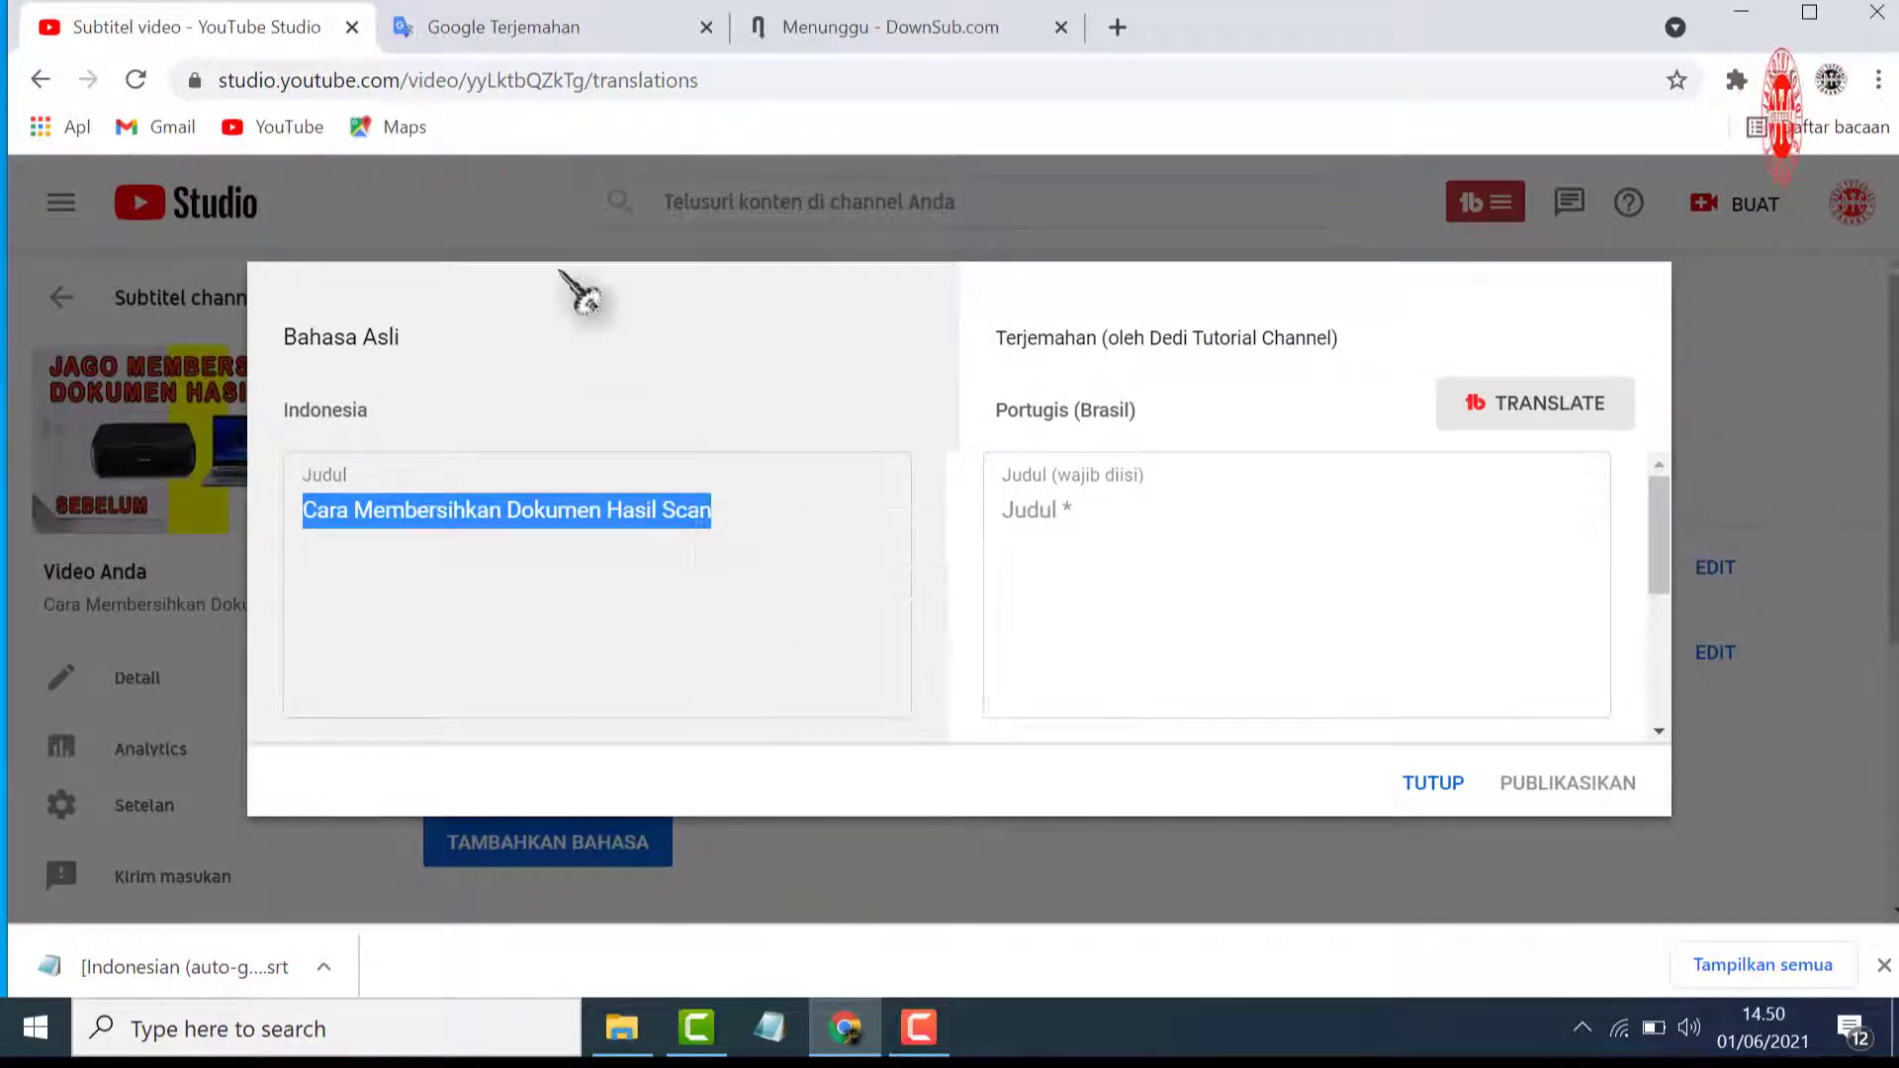
pyautogui.click(561, 38)
pyautogui.click(899, 352)
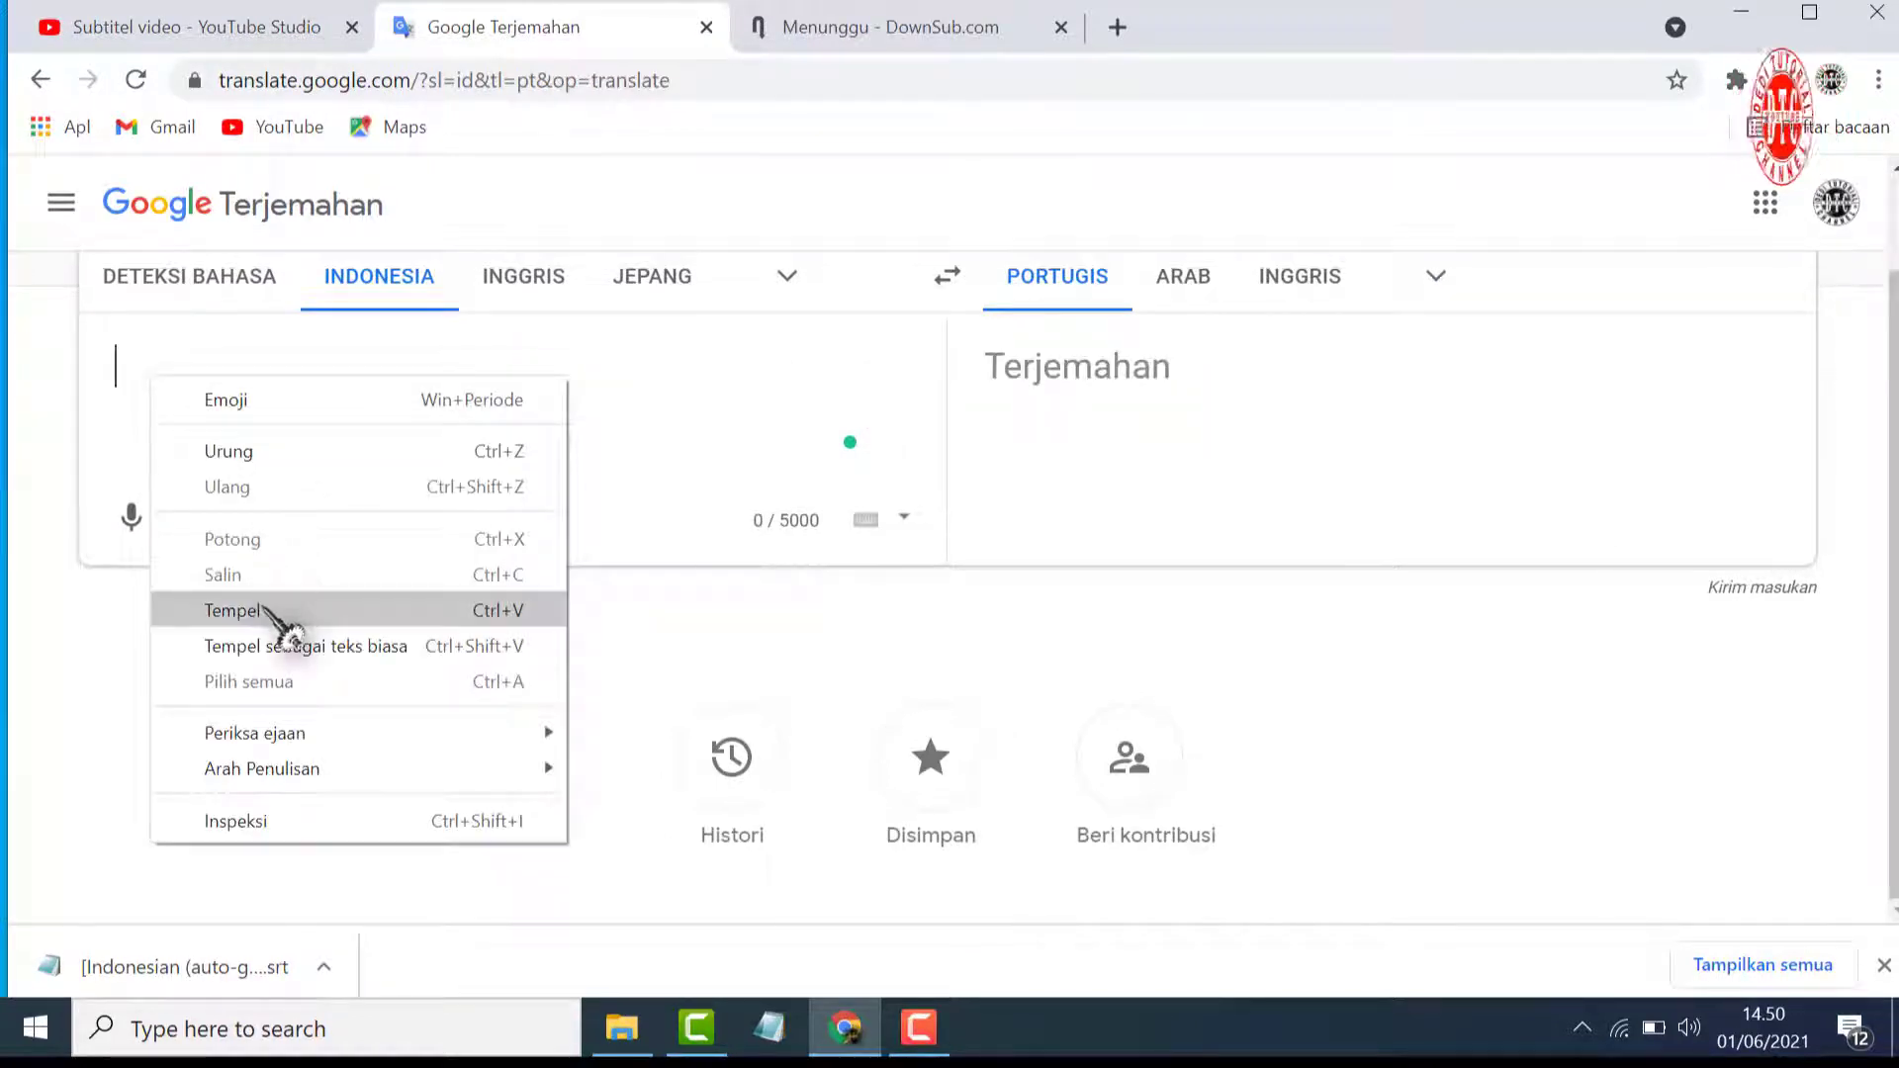
pyautogui.click(282, 621)
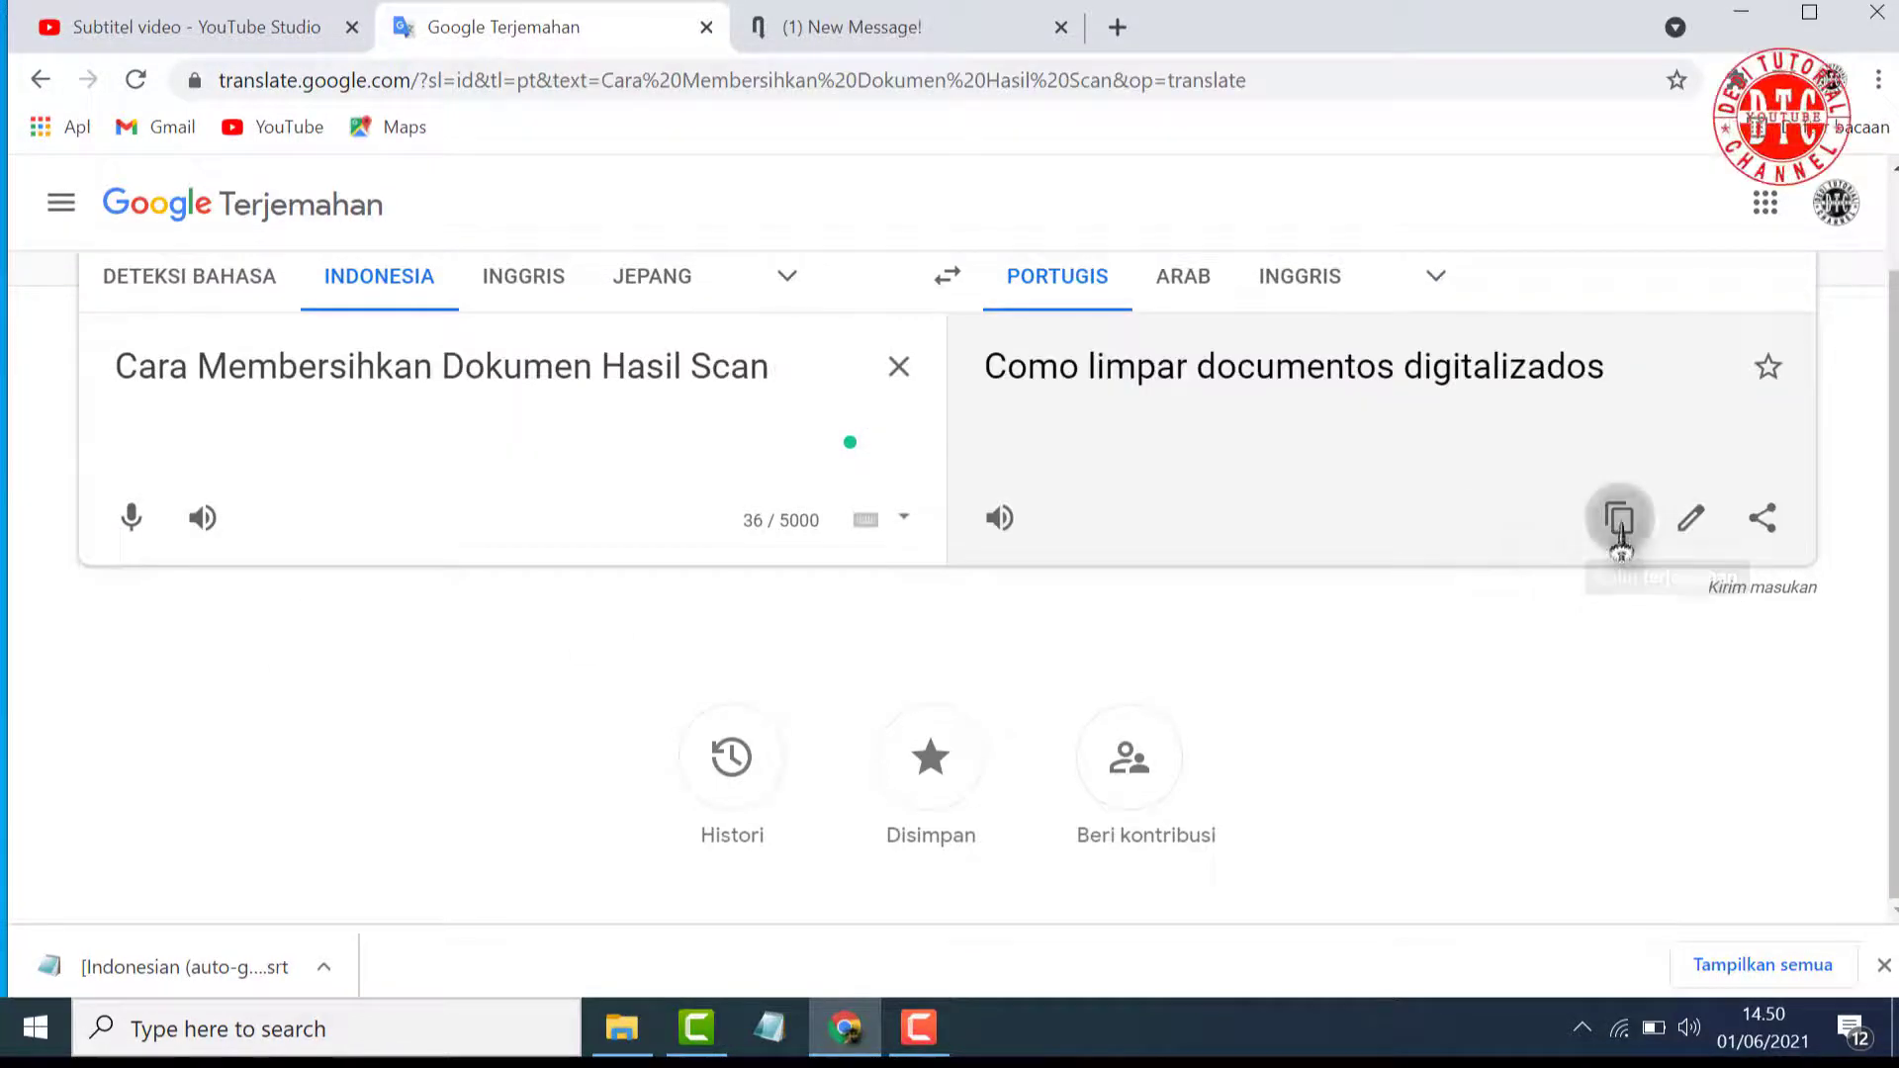
# Copy the Portuguese title translation, paste it into the Portugis (Brasil) title field in YouTube Studio, and publish the title and description
pyautogui.click(1619, 517)
pyautogui.click(187, 27)
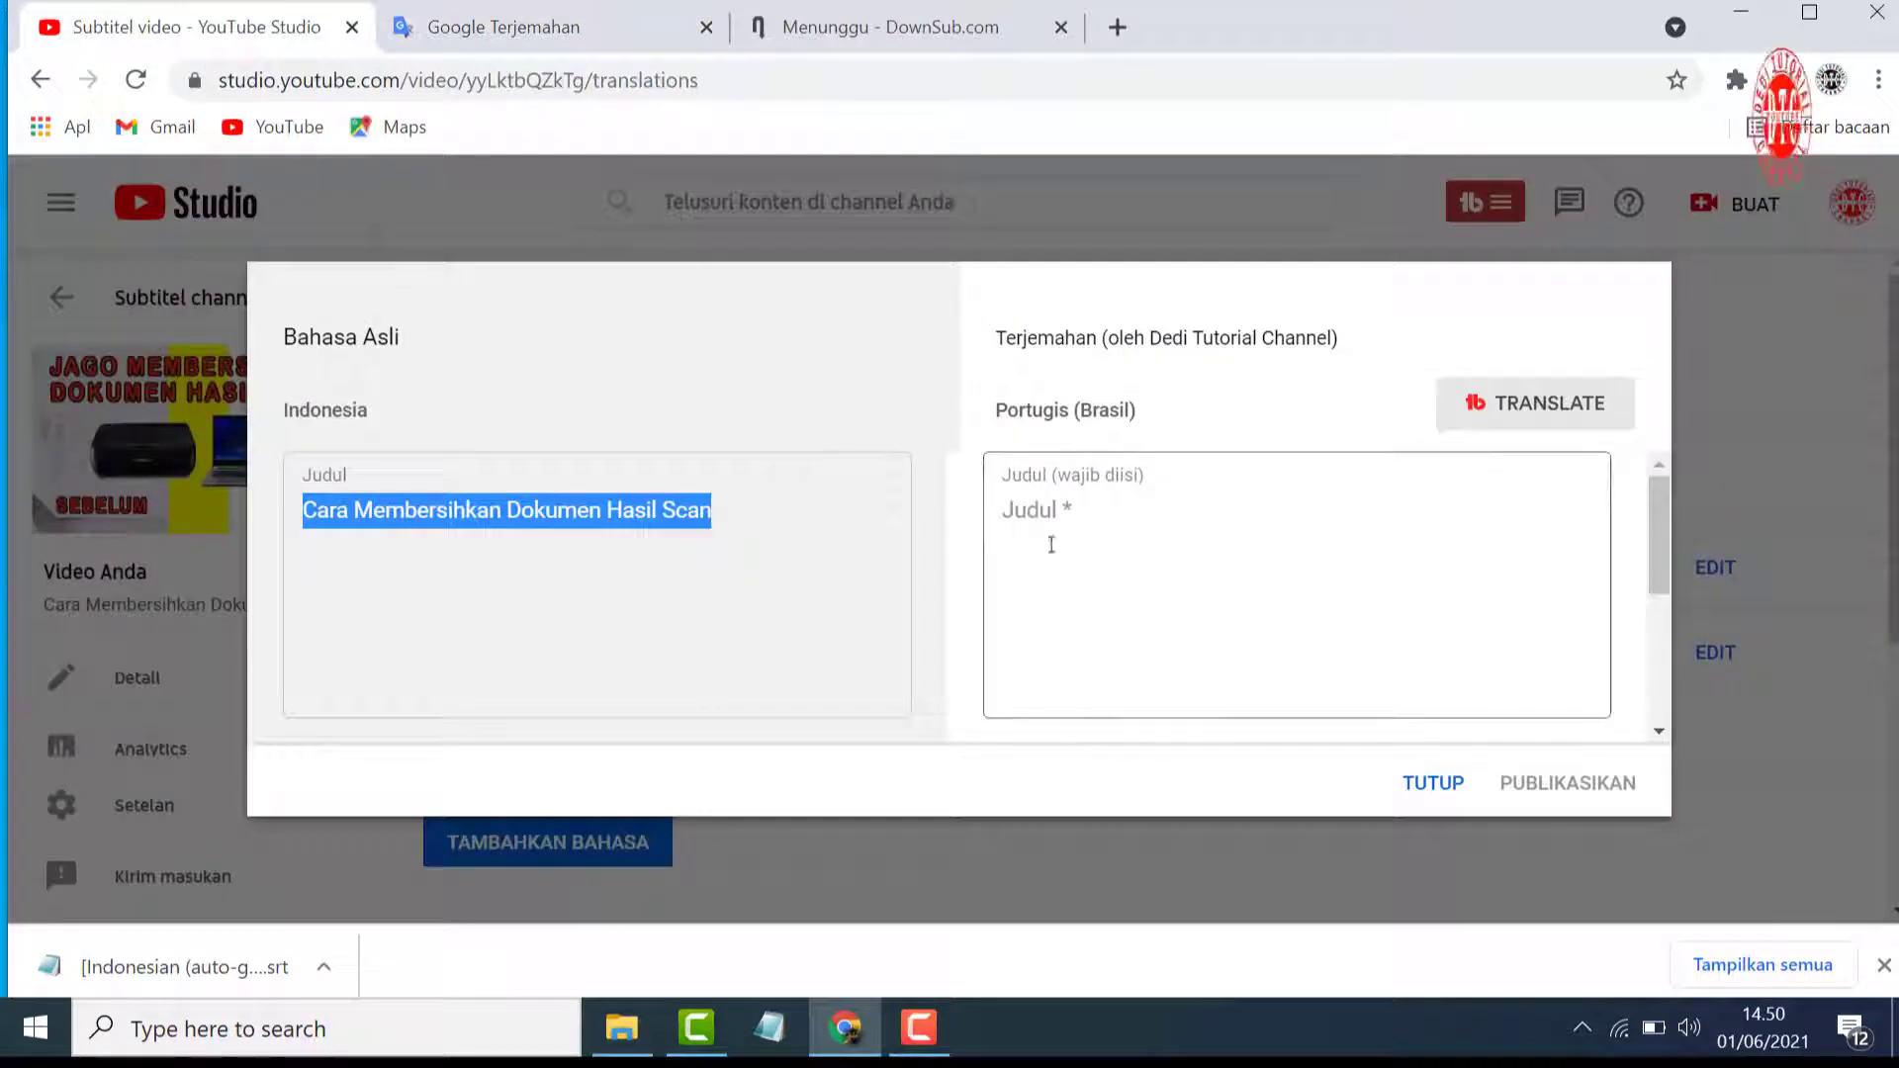
pyautogui.click(1023, 514)
pyautogui.rightClick(1030, 518)
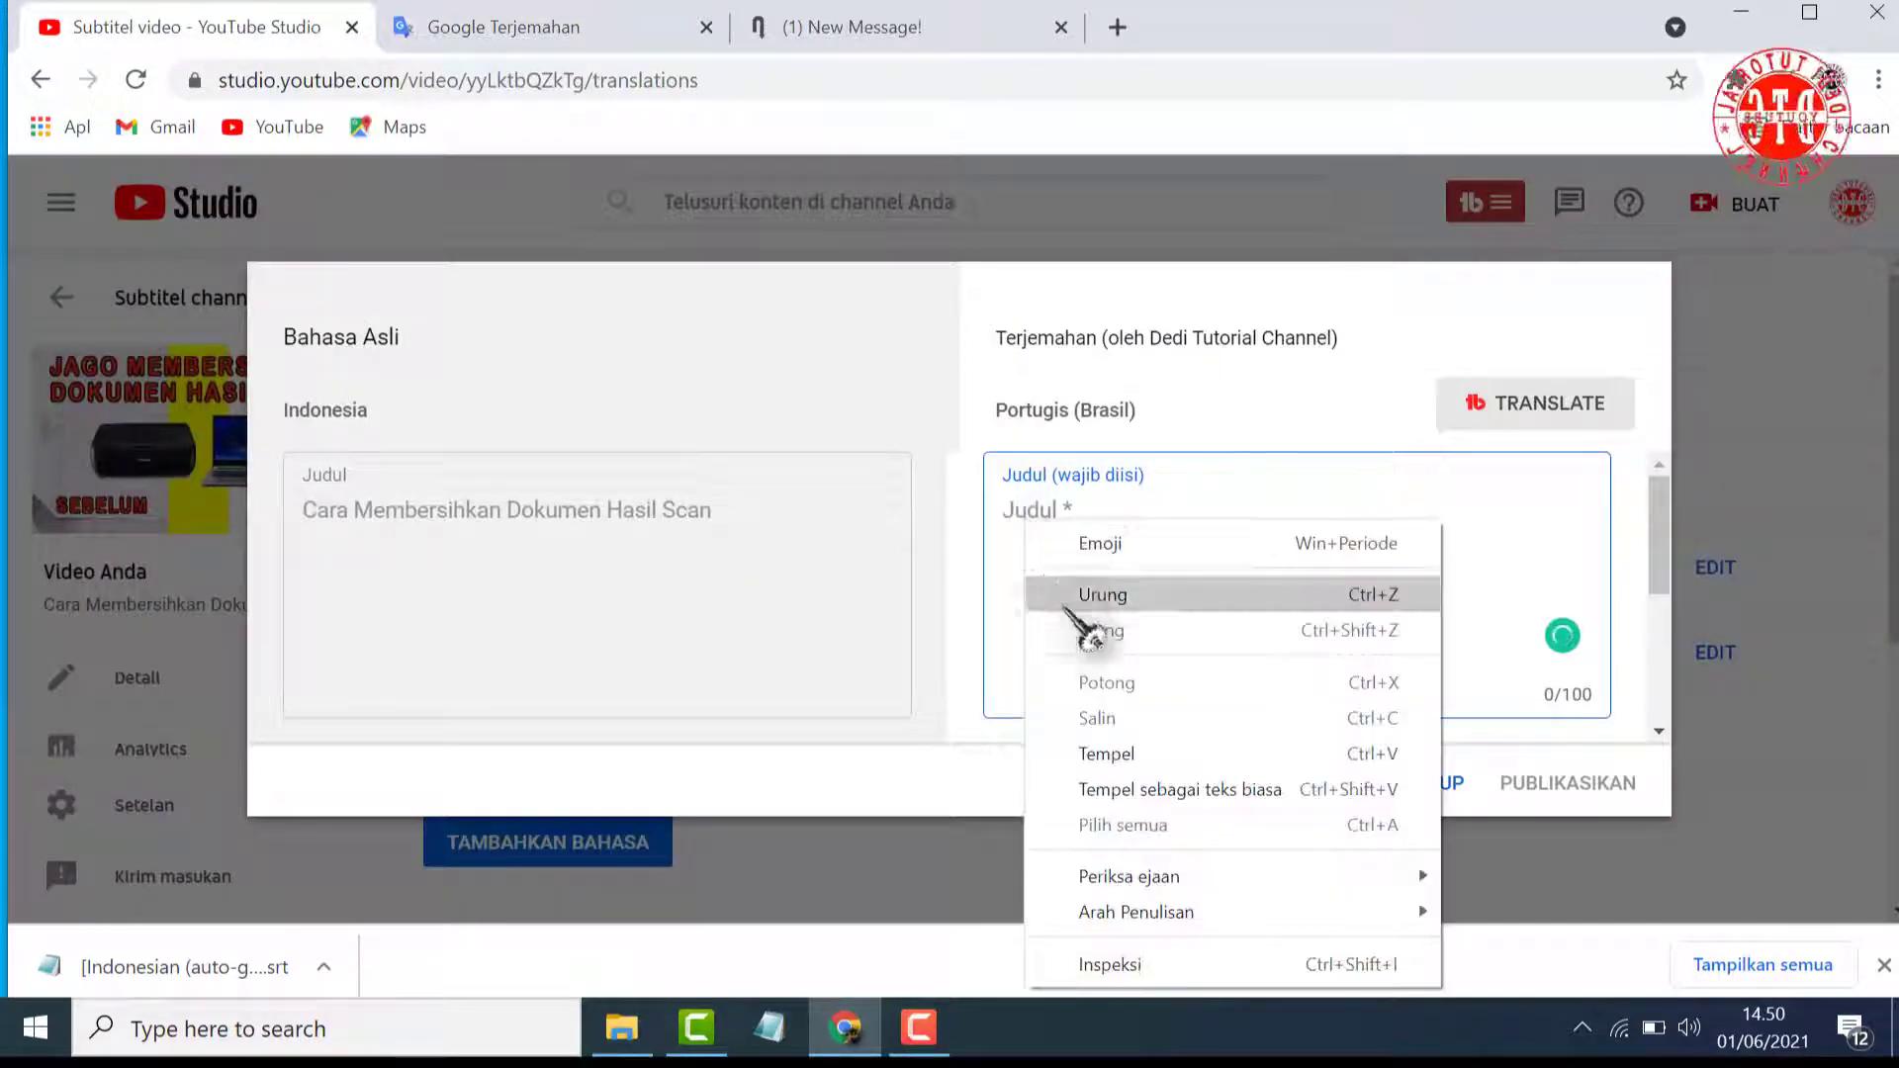
pyautogui.click(1088, 749)
pyautogui.click(1543, 791)
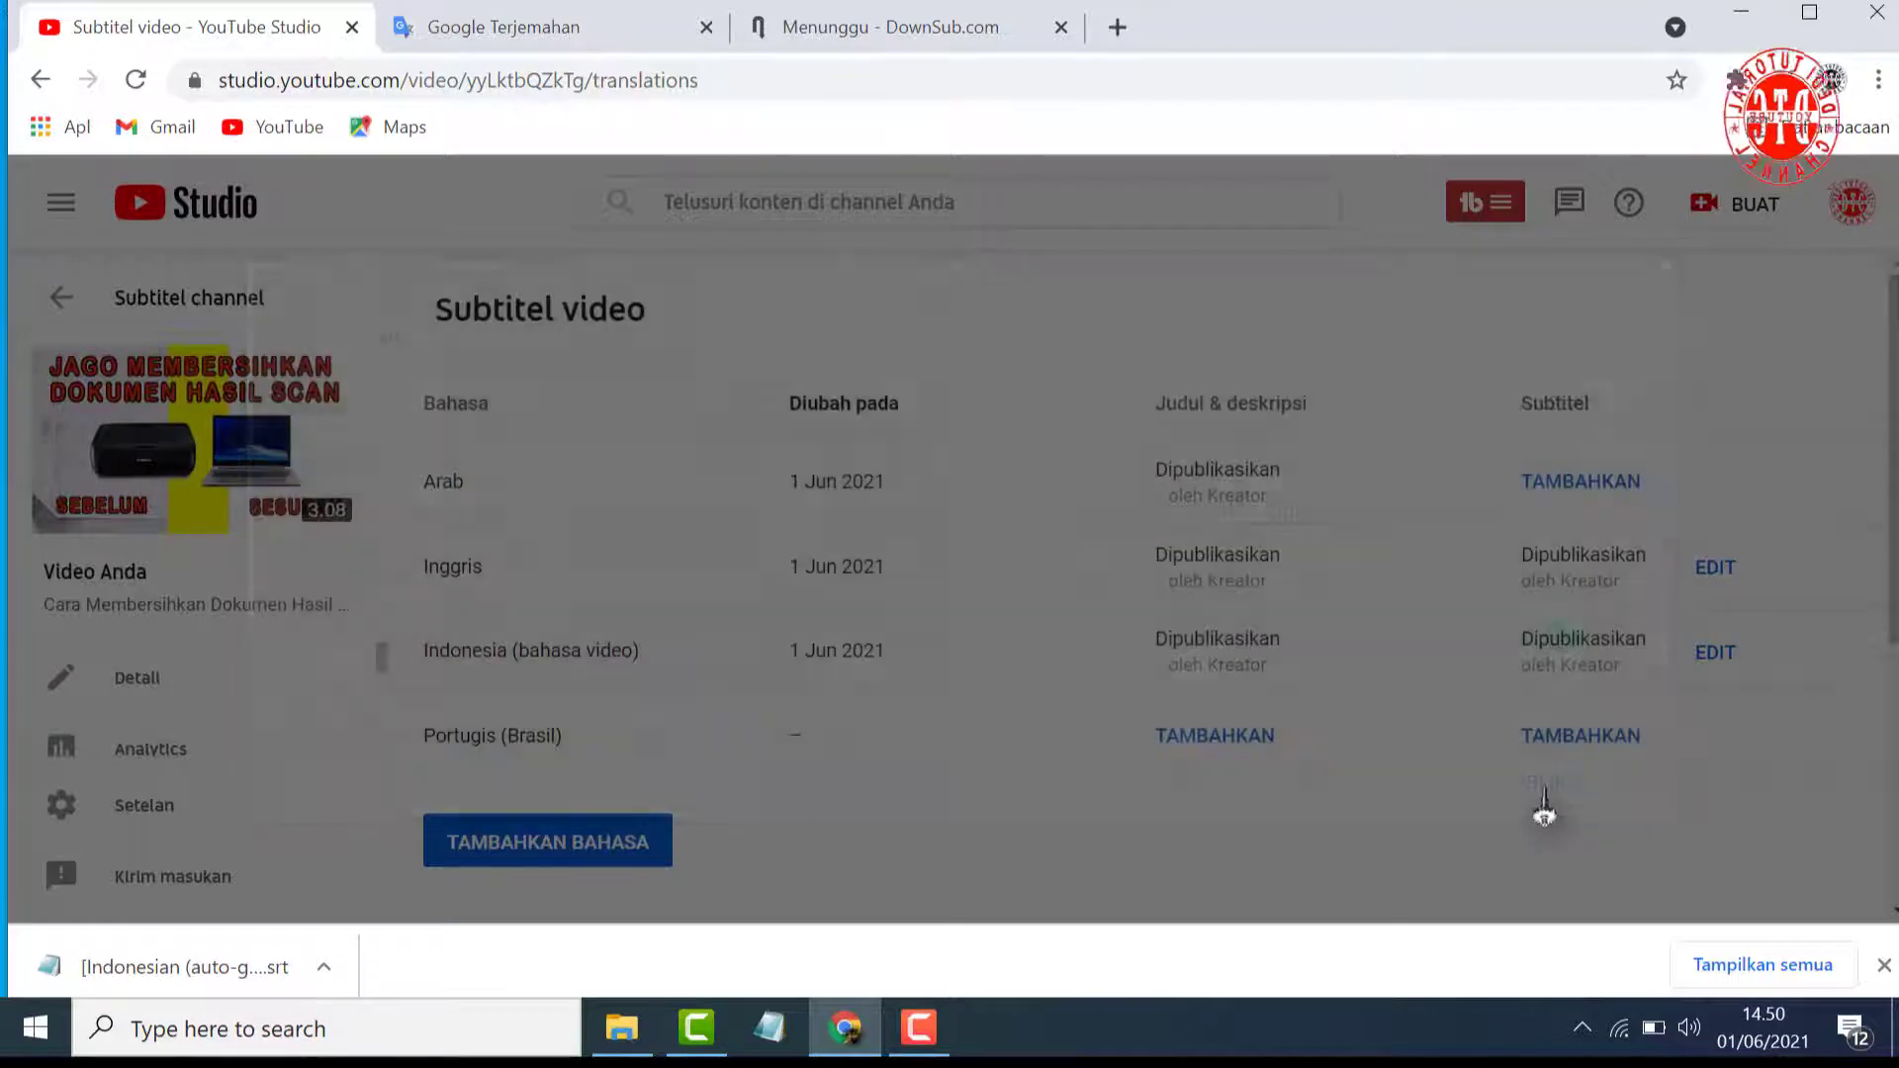
# Add Portugis (Brasil) subtitles to the video by automatic translation and publish them
pyautogui.click(1581, 485)
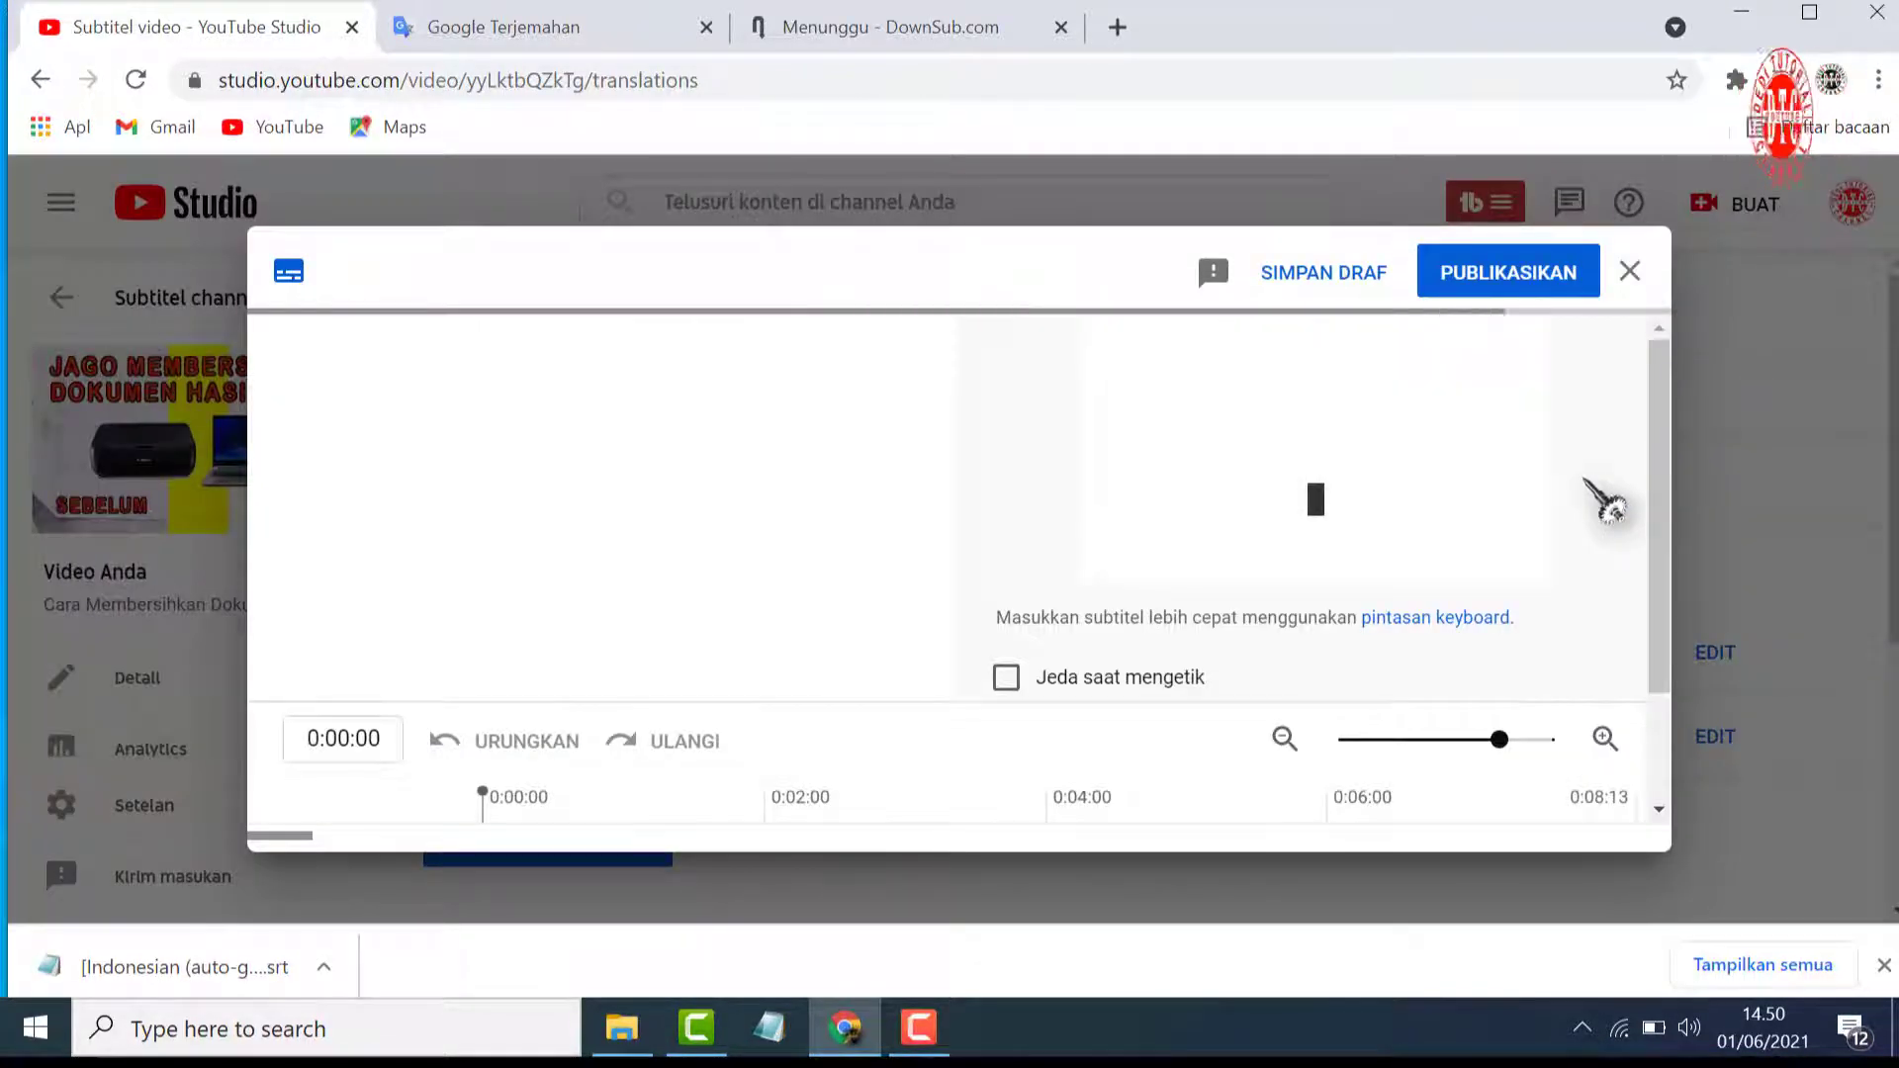
pyautogui.click(600, 692)
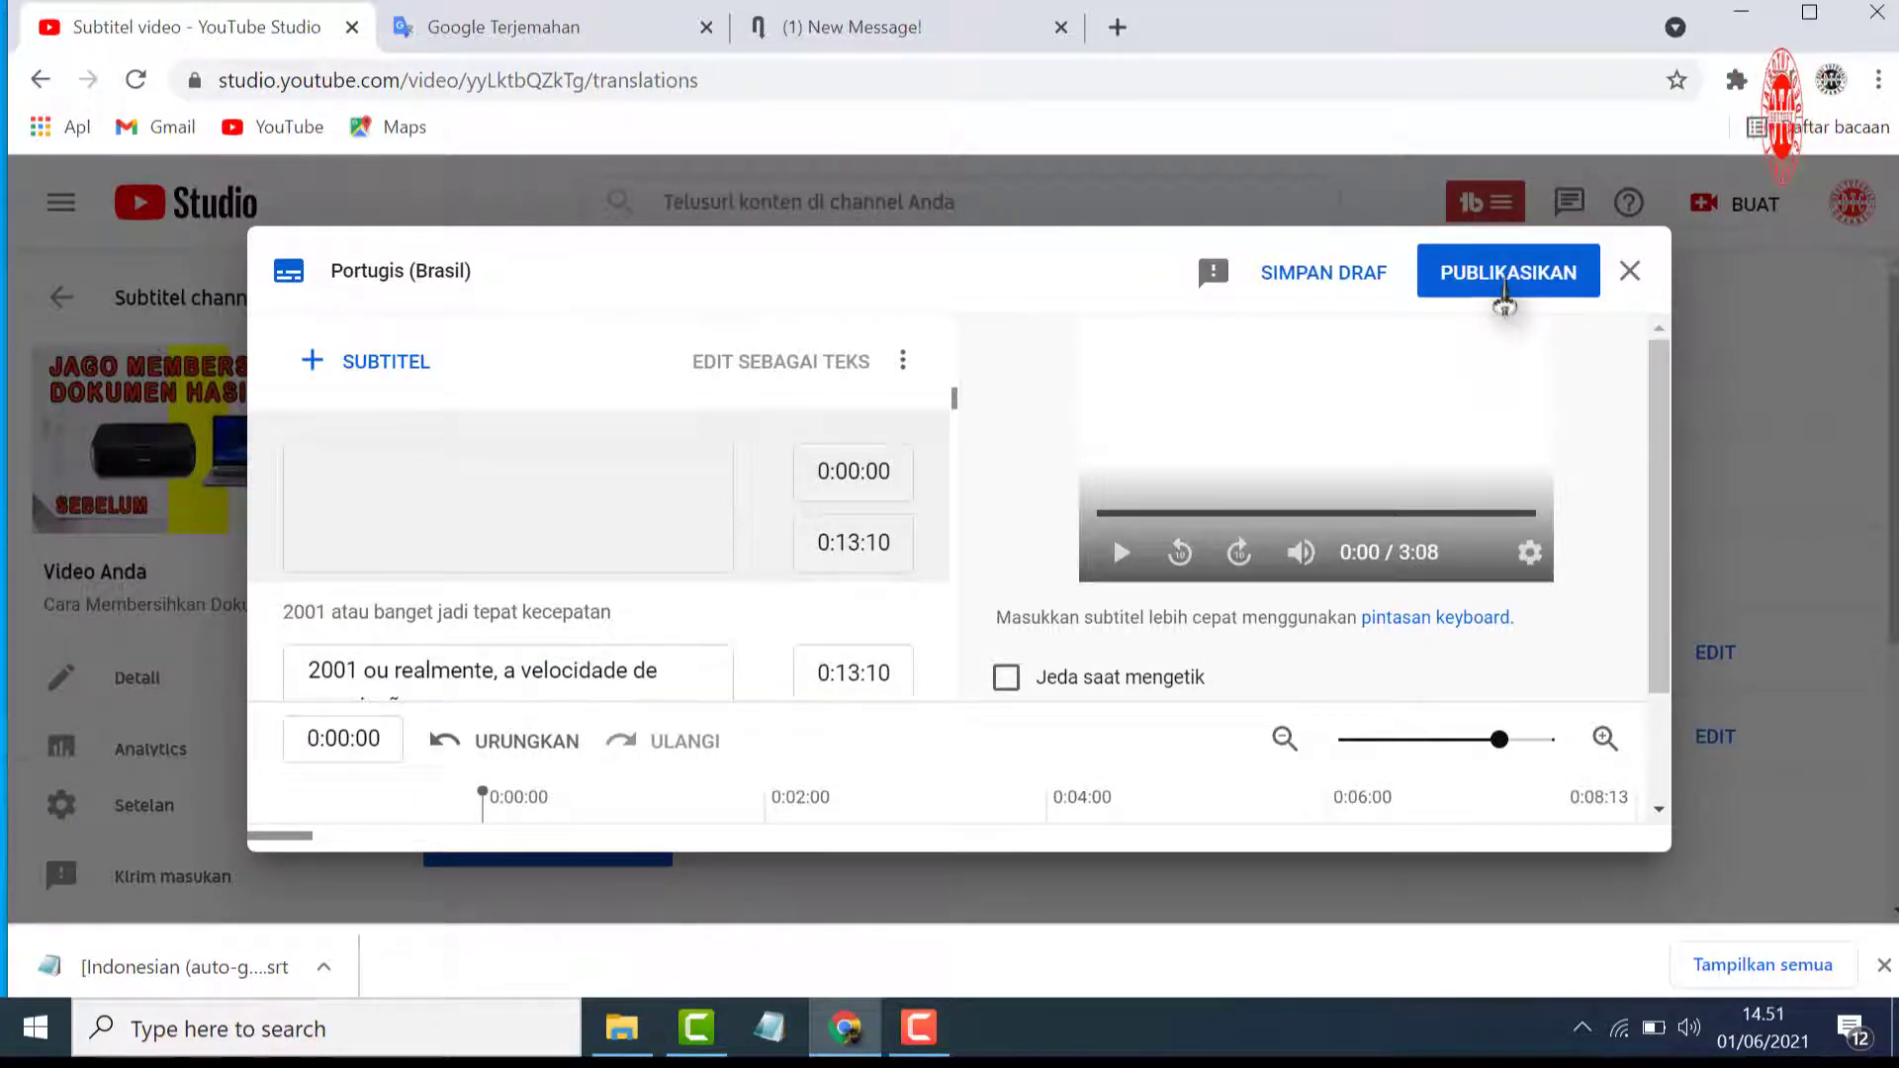
pyautogui.click(1503, 289)
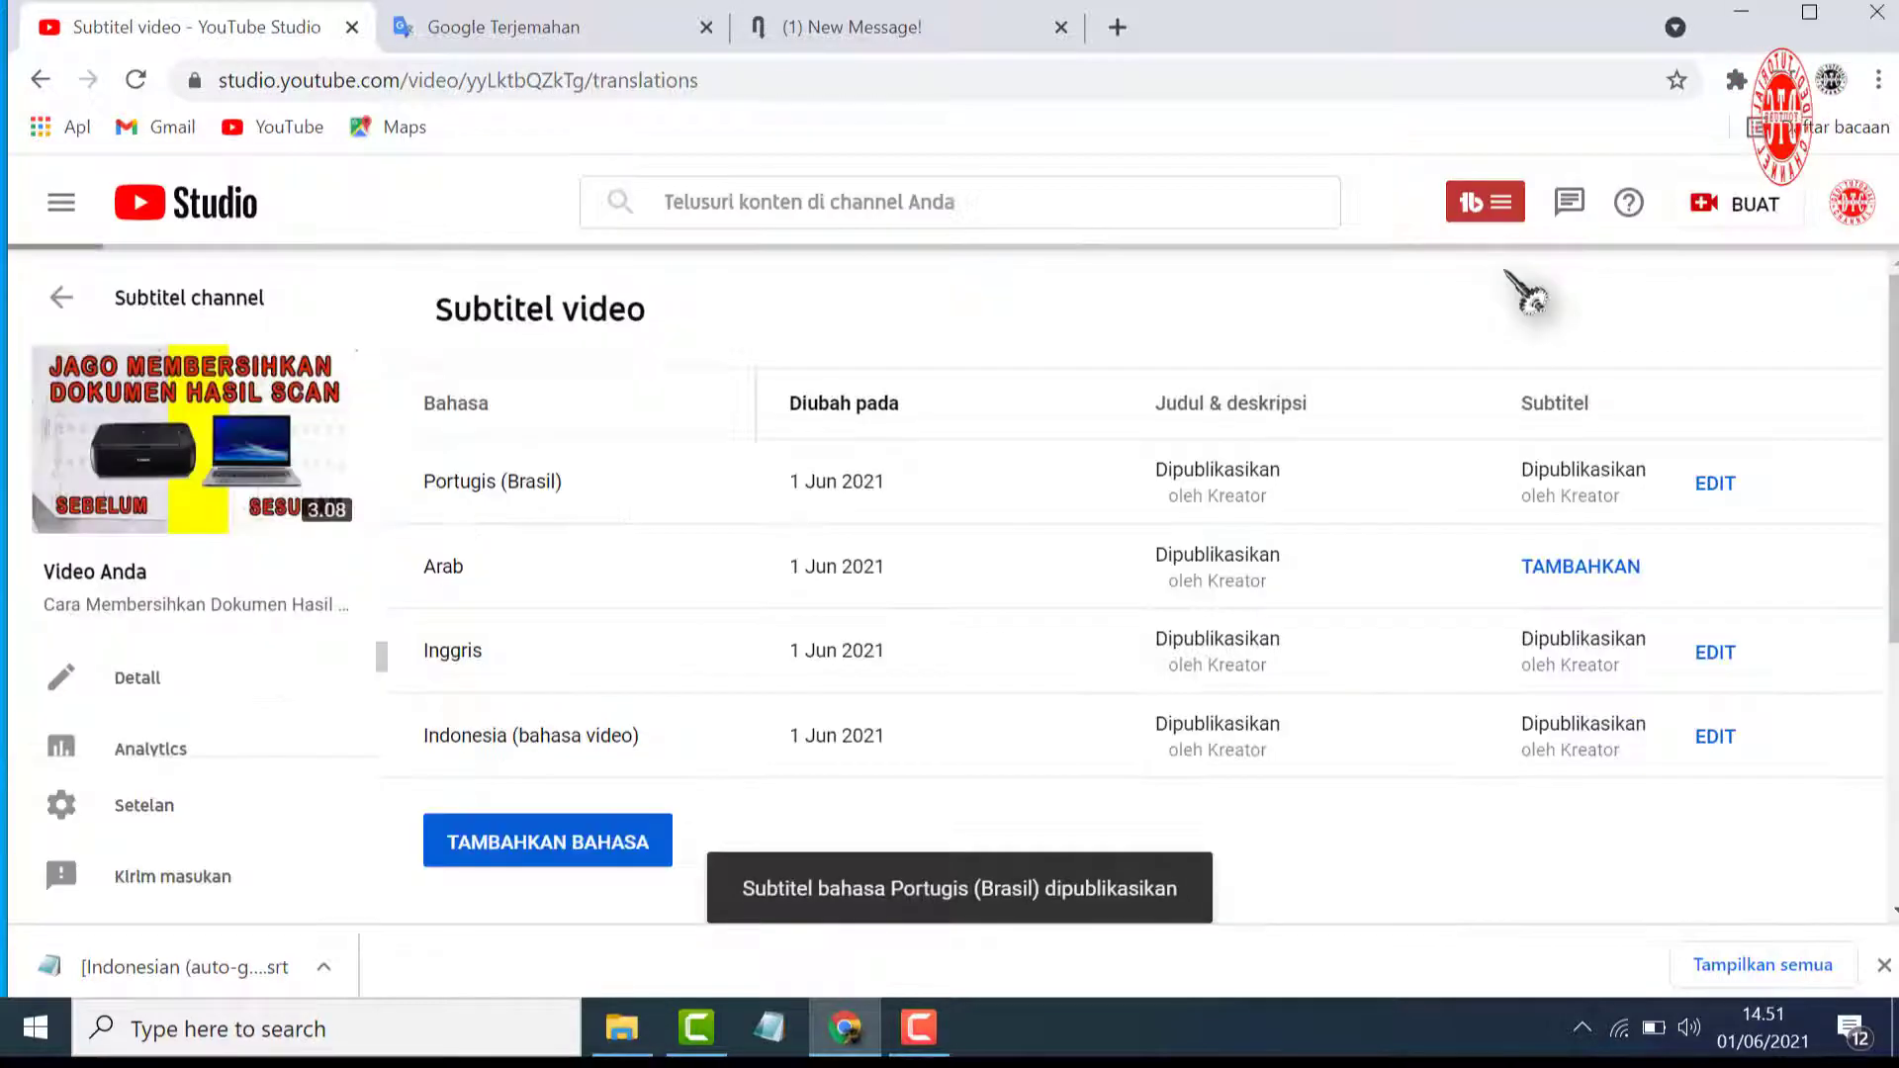
# Add Arabic subtitles to the video by automatic translation and publish them
pyautogui.click(1612, 565)
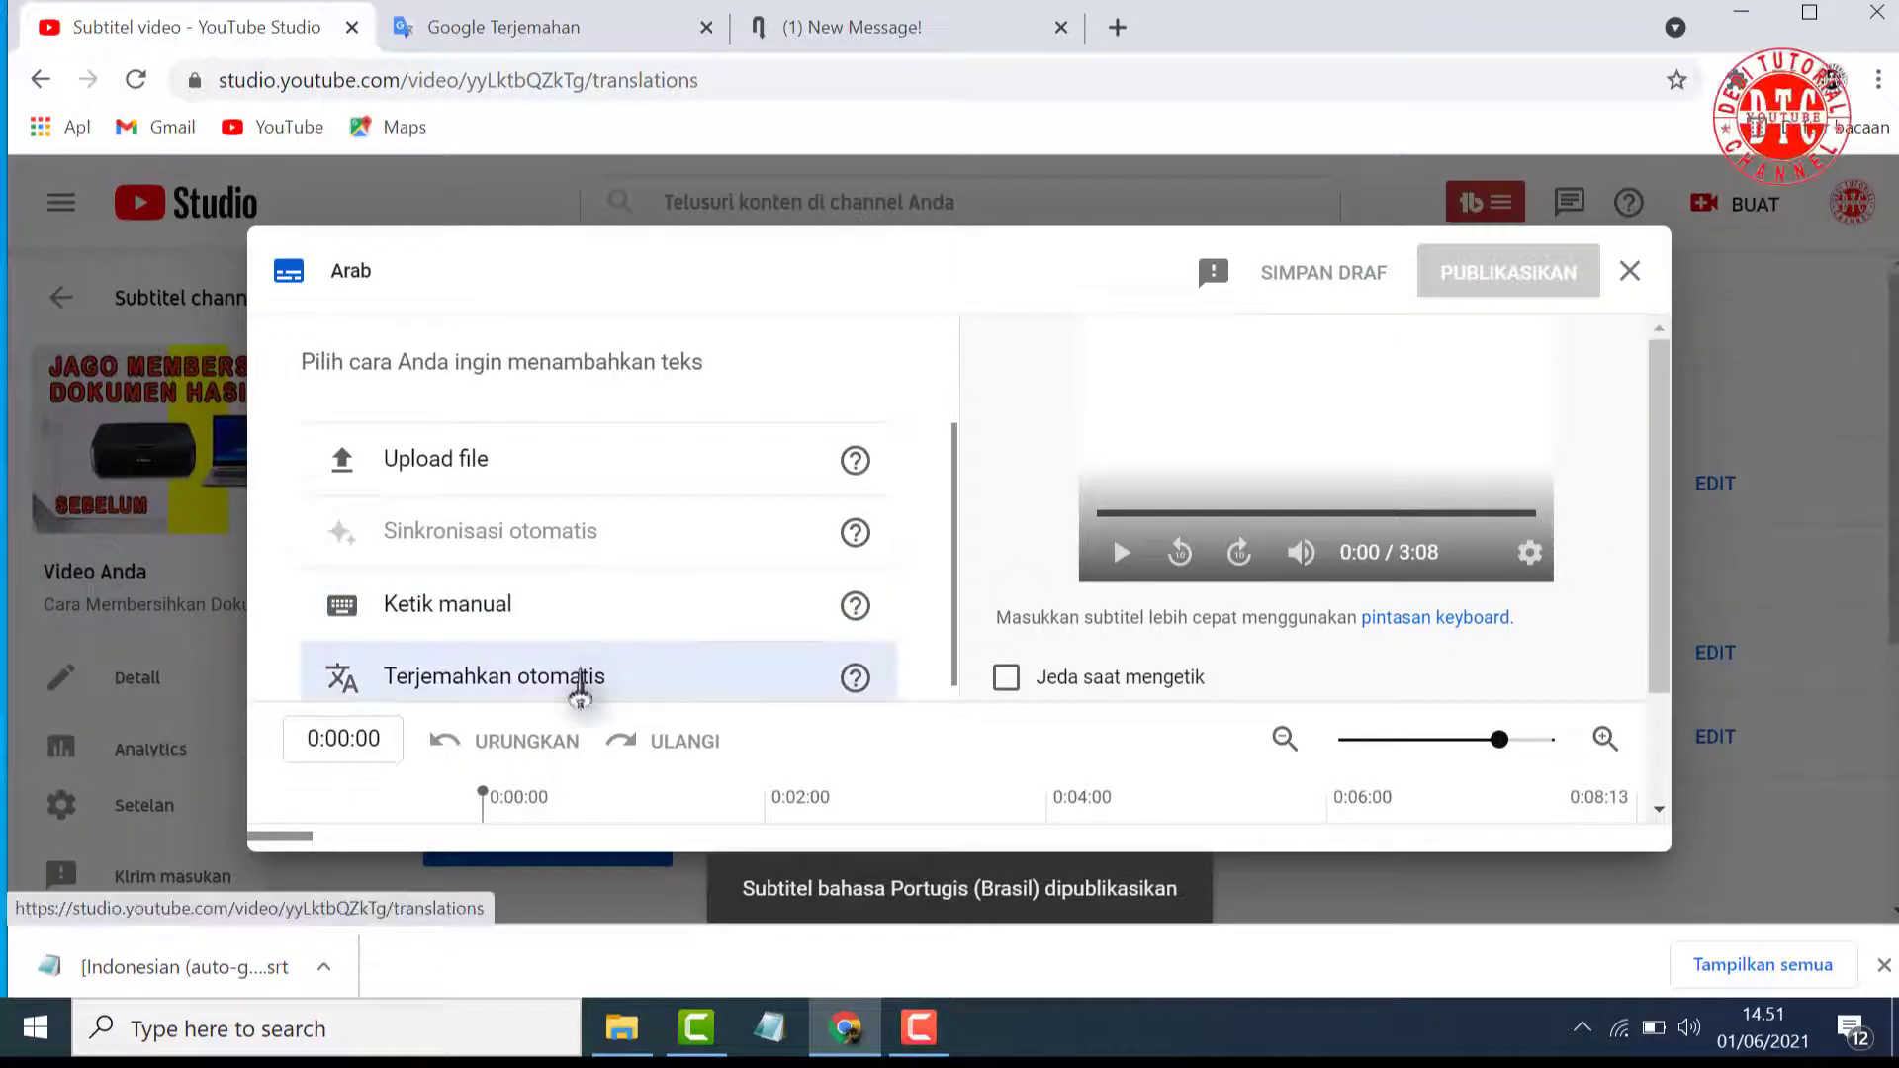
pyautogui.click(593, 683)
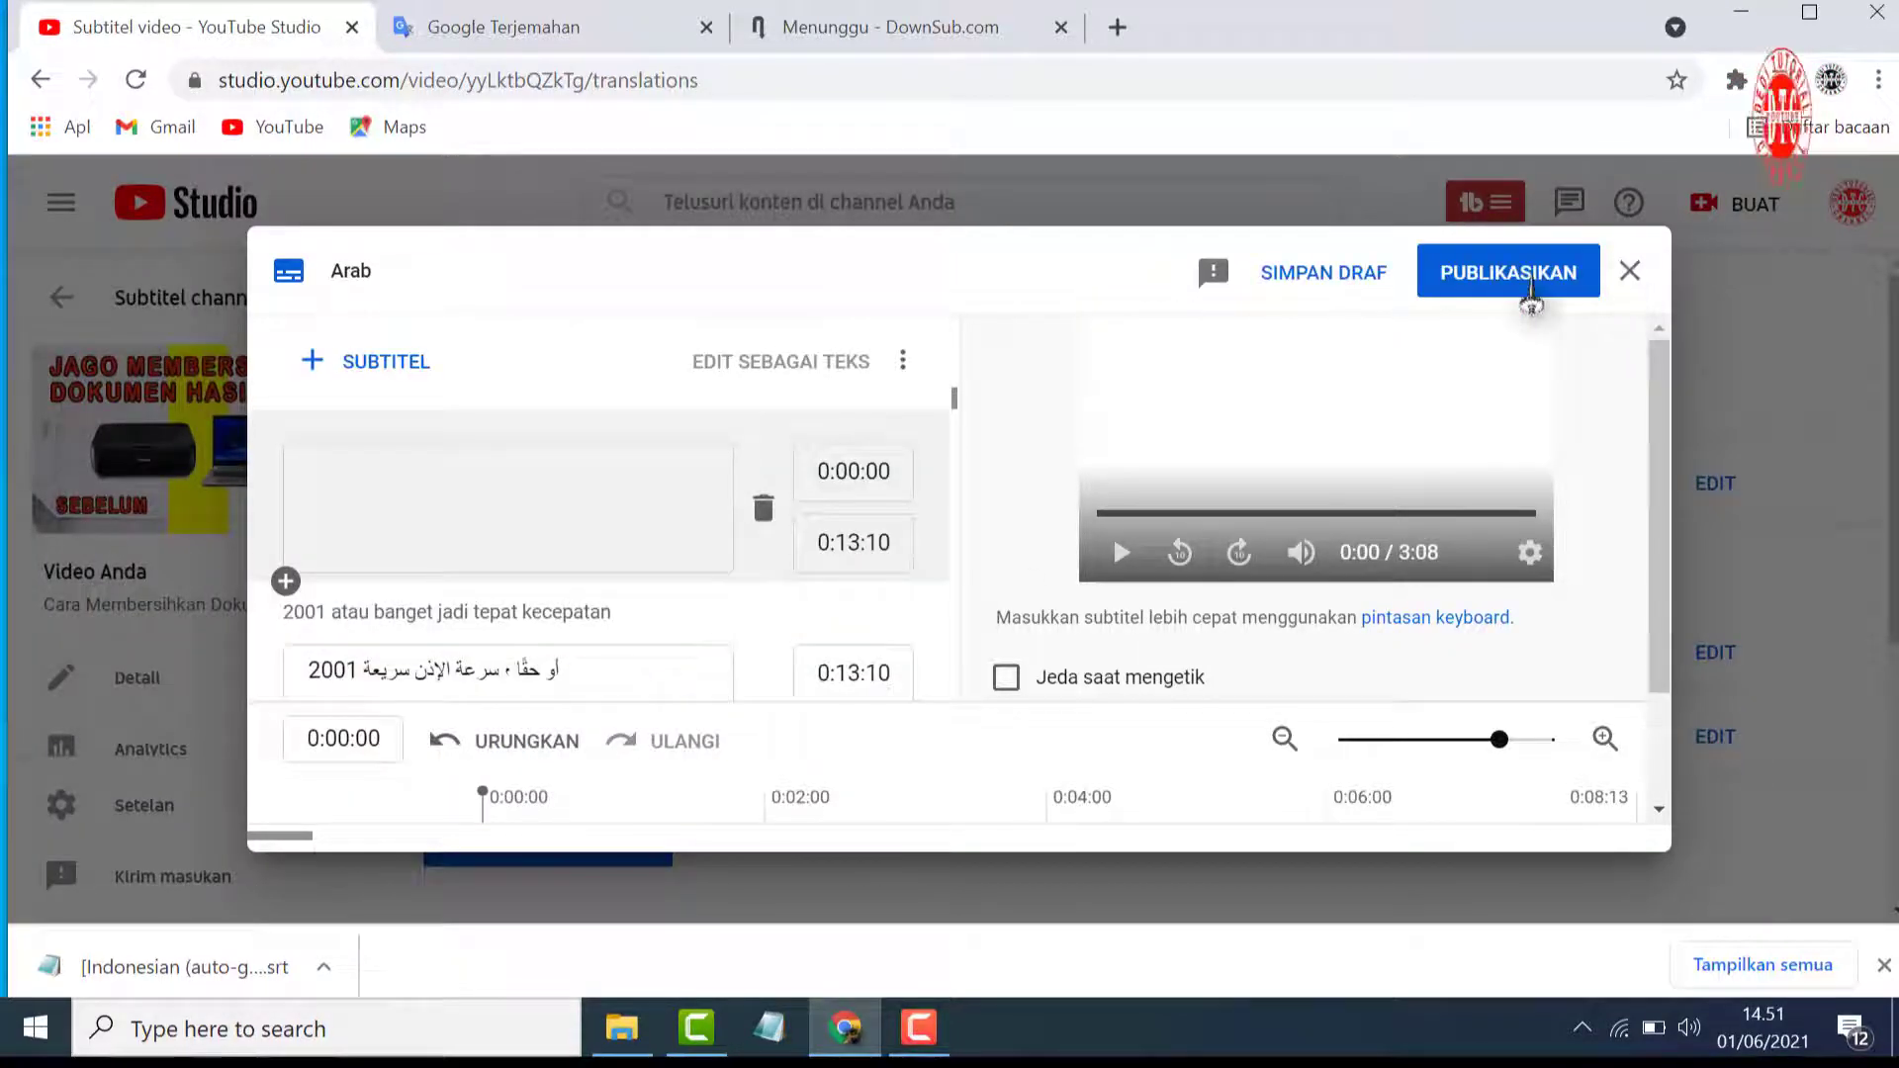
pyautogui.click(1531, 295)
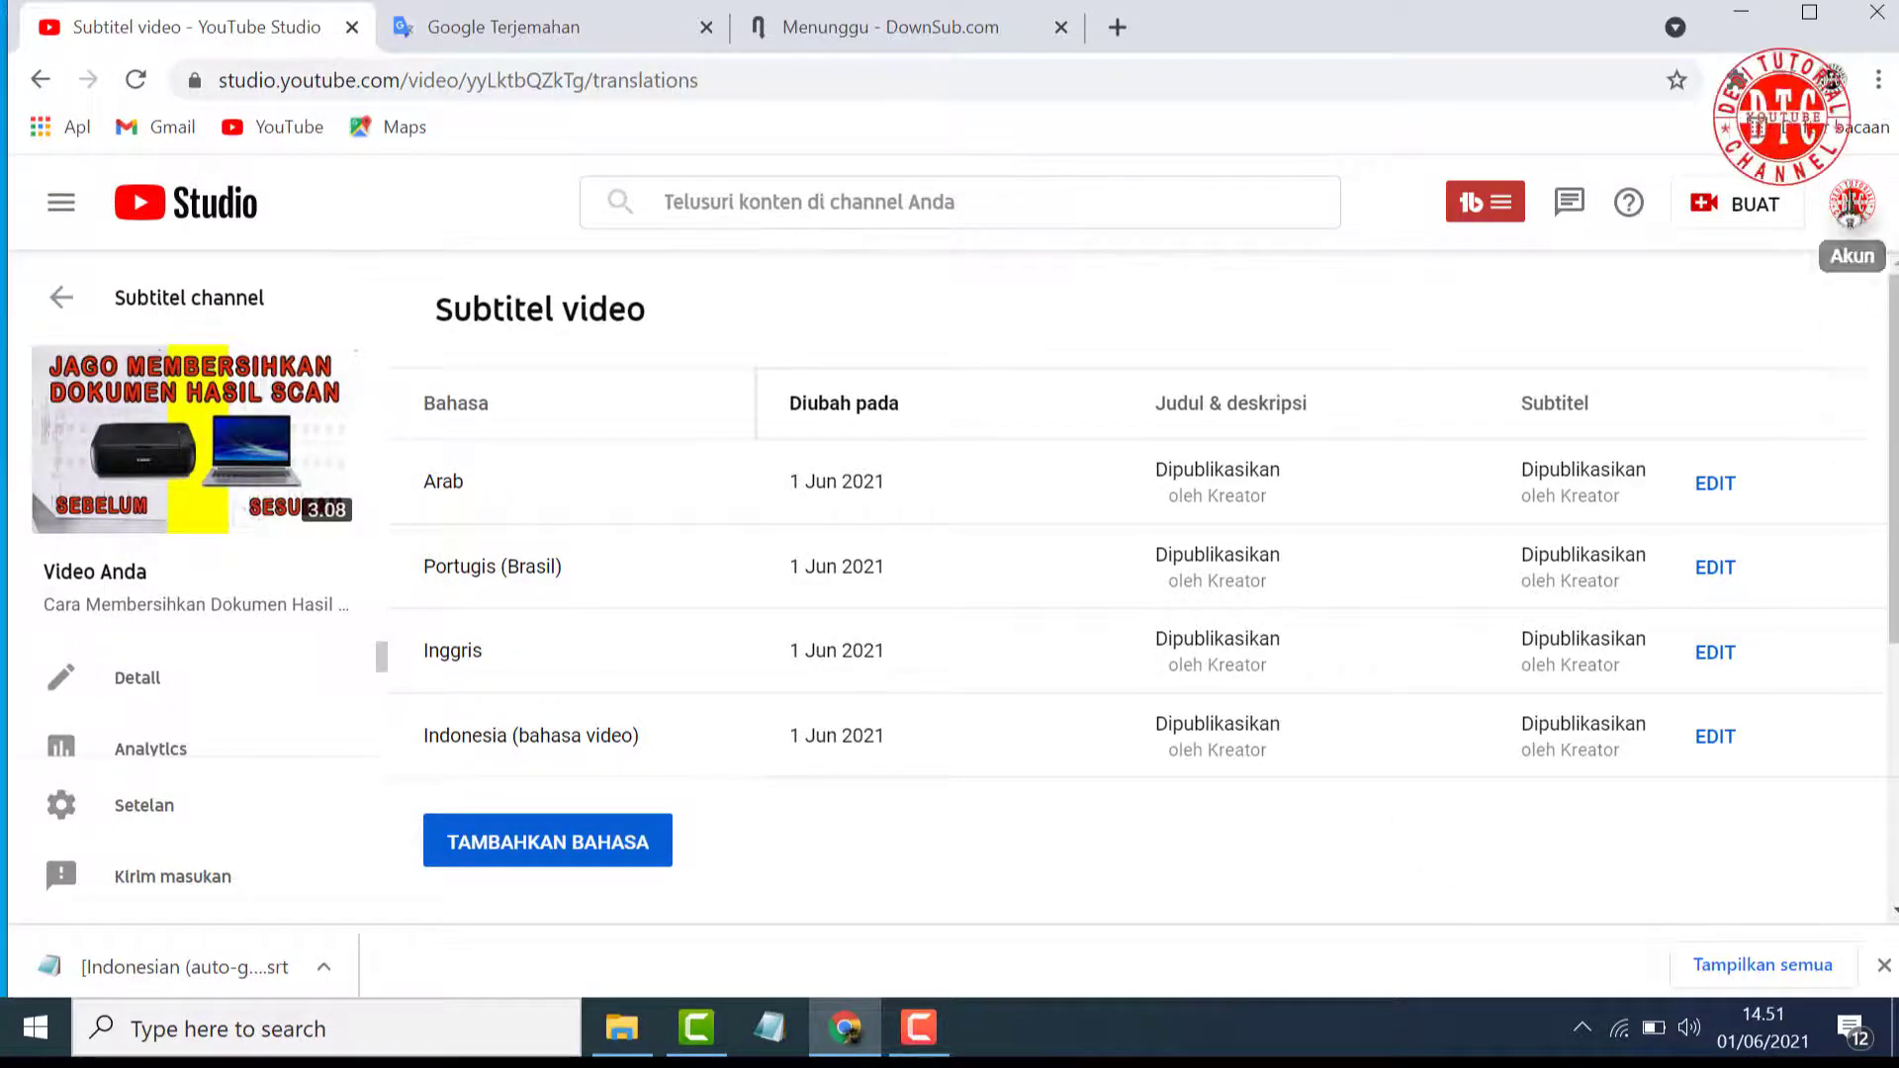
# Visit the channel's YouTube page and return from there to the YouTube Studio dashboard
pyautogui.click(1850, 208)
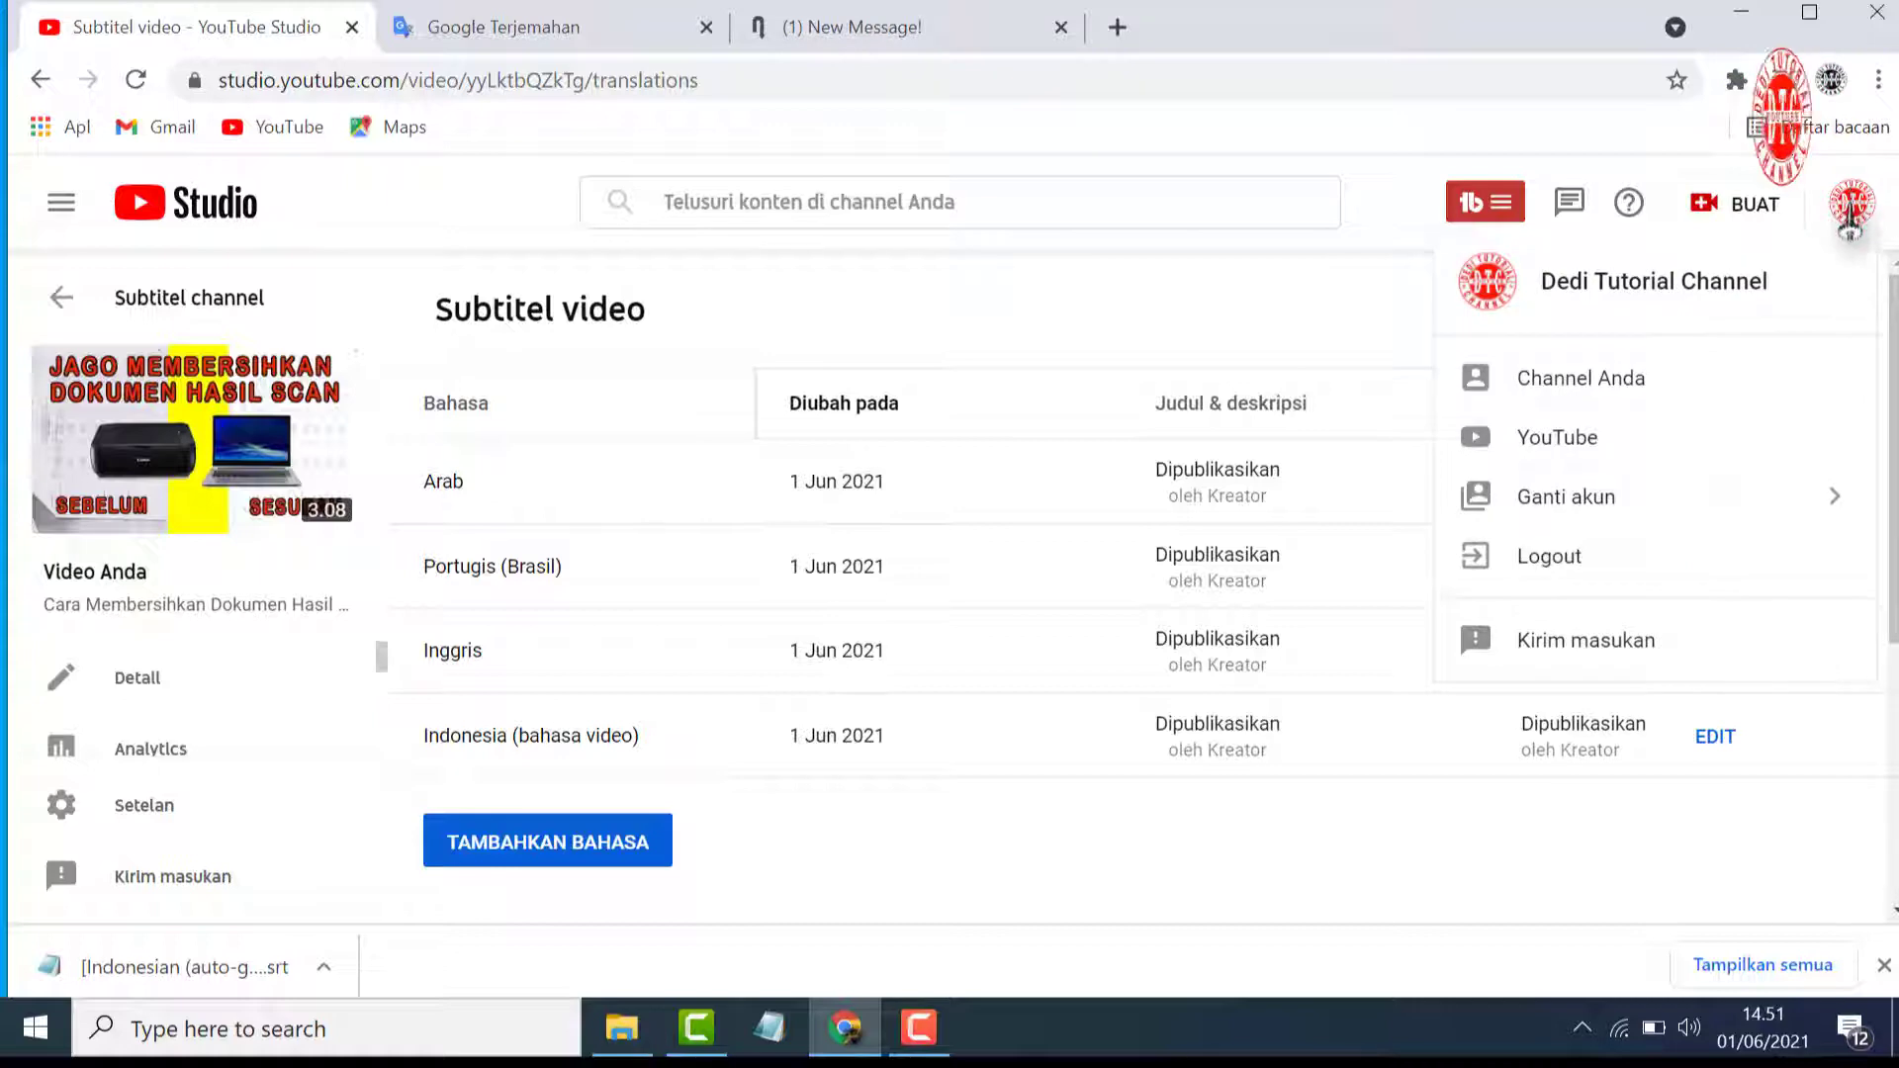
pyautogui.click(1625, 406)
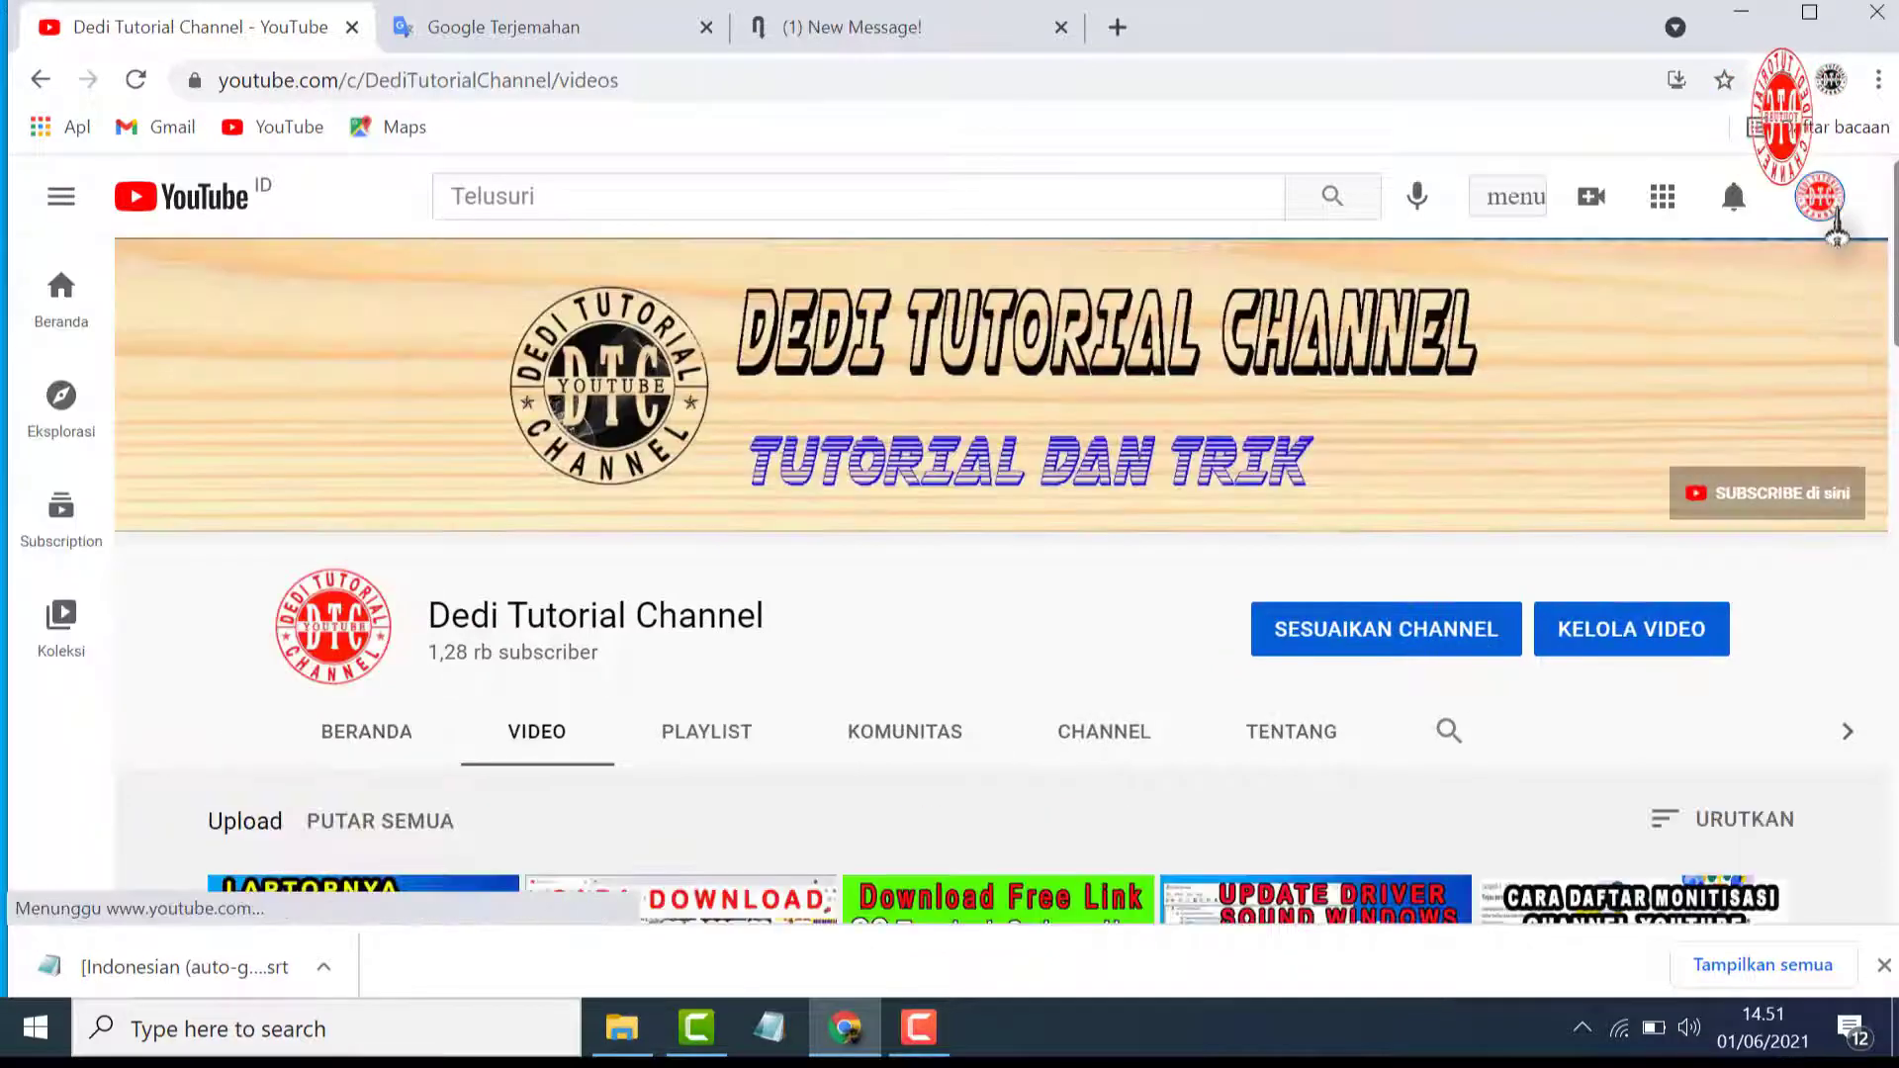
pyautogui.click(1820, 197)
pyautogui.click(1541, 459)
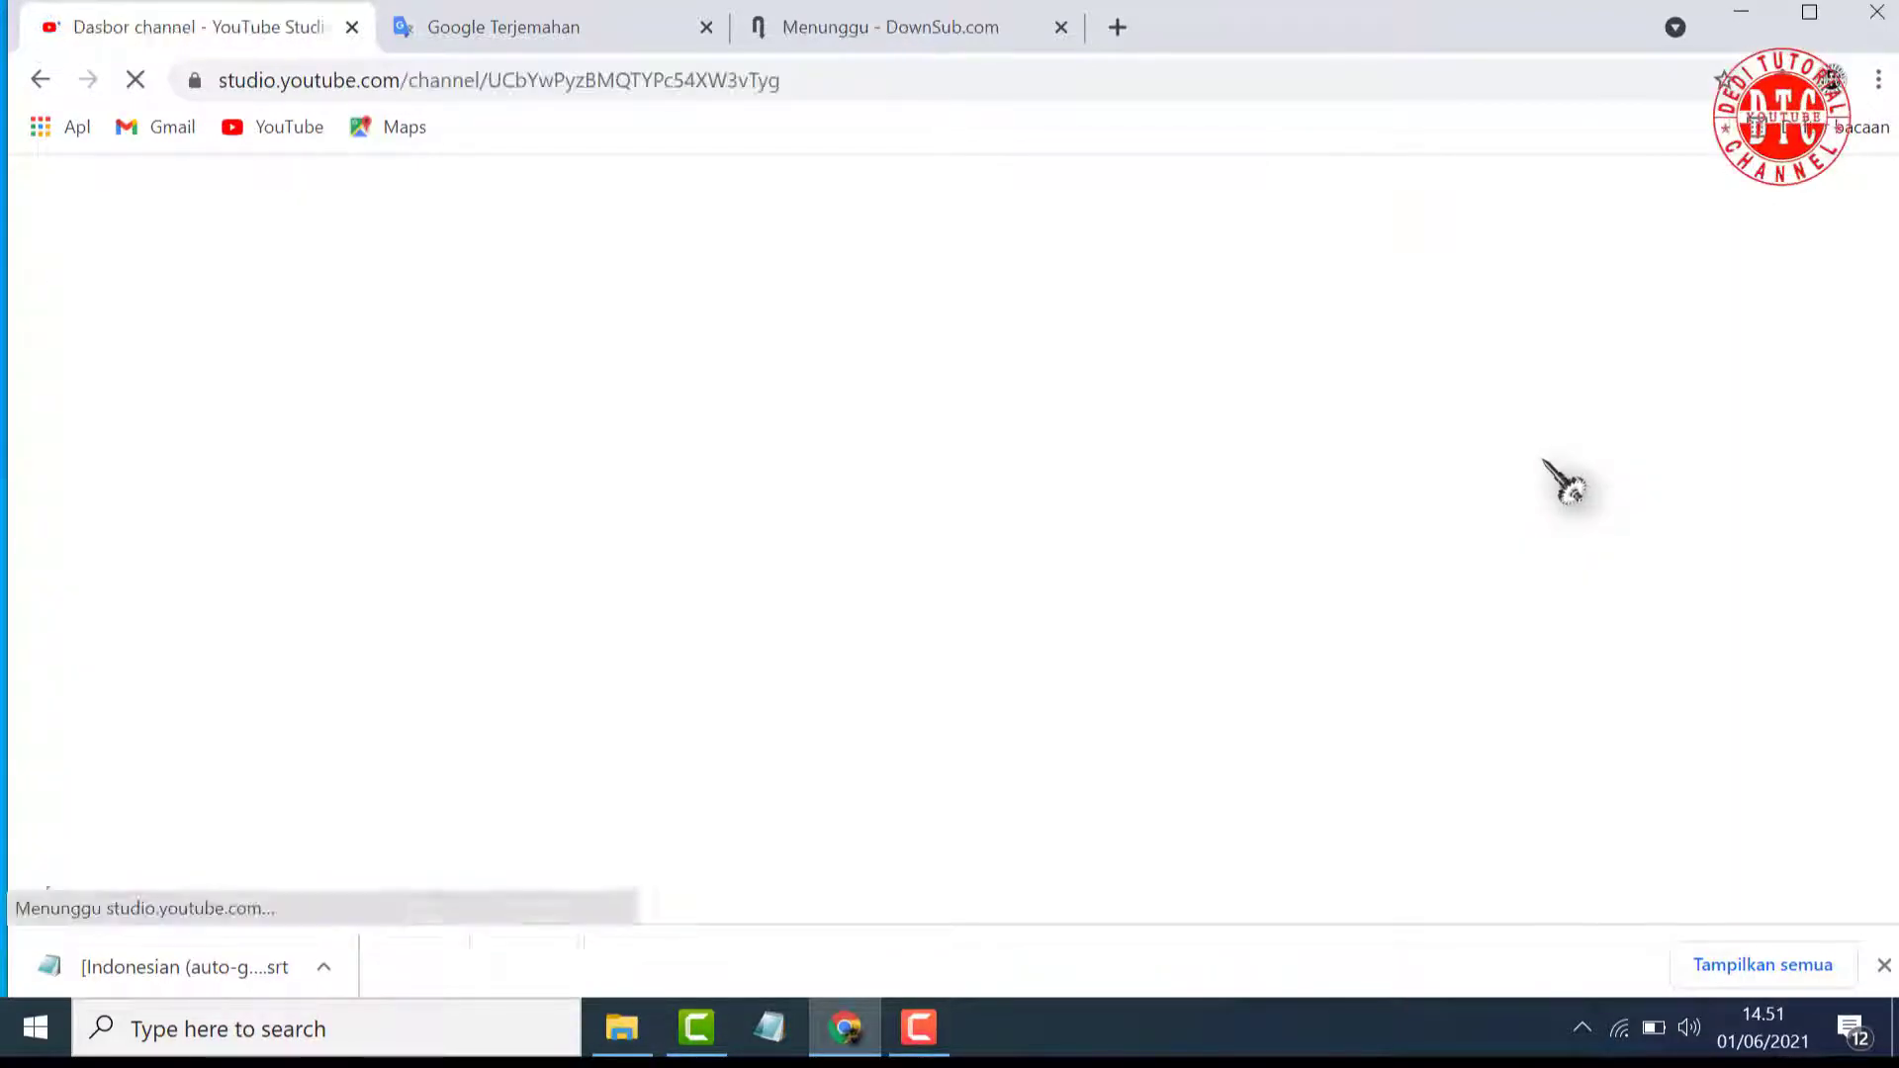
# Open the channel analytics and examine the top viewer geographies in the Penonton report
pyautogui.scroll(-1, 1290, 618)
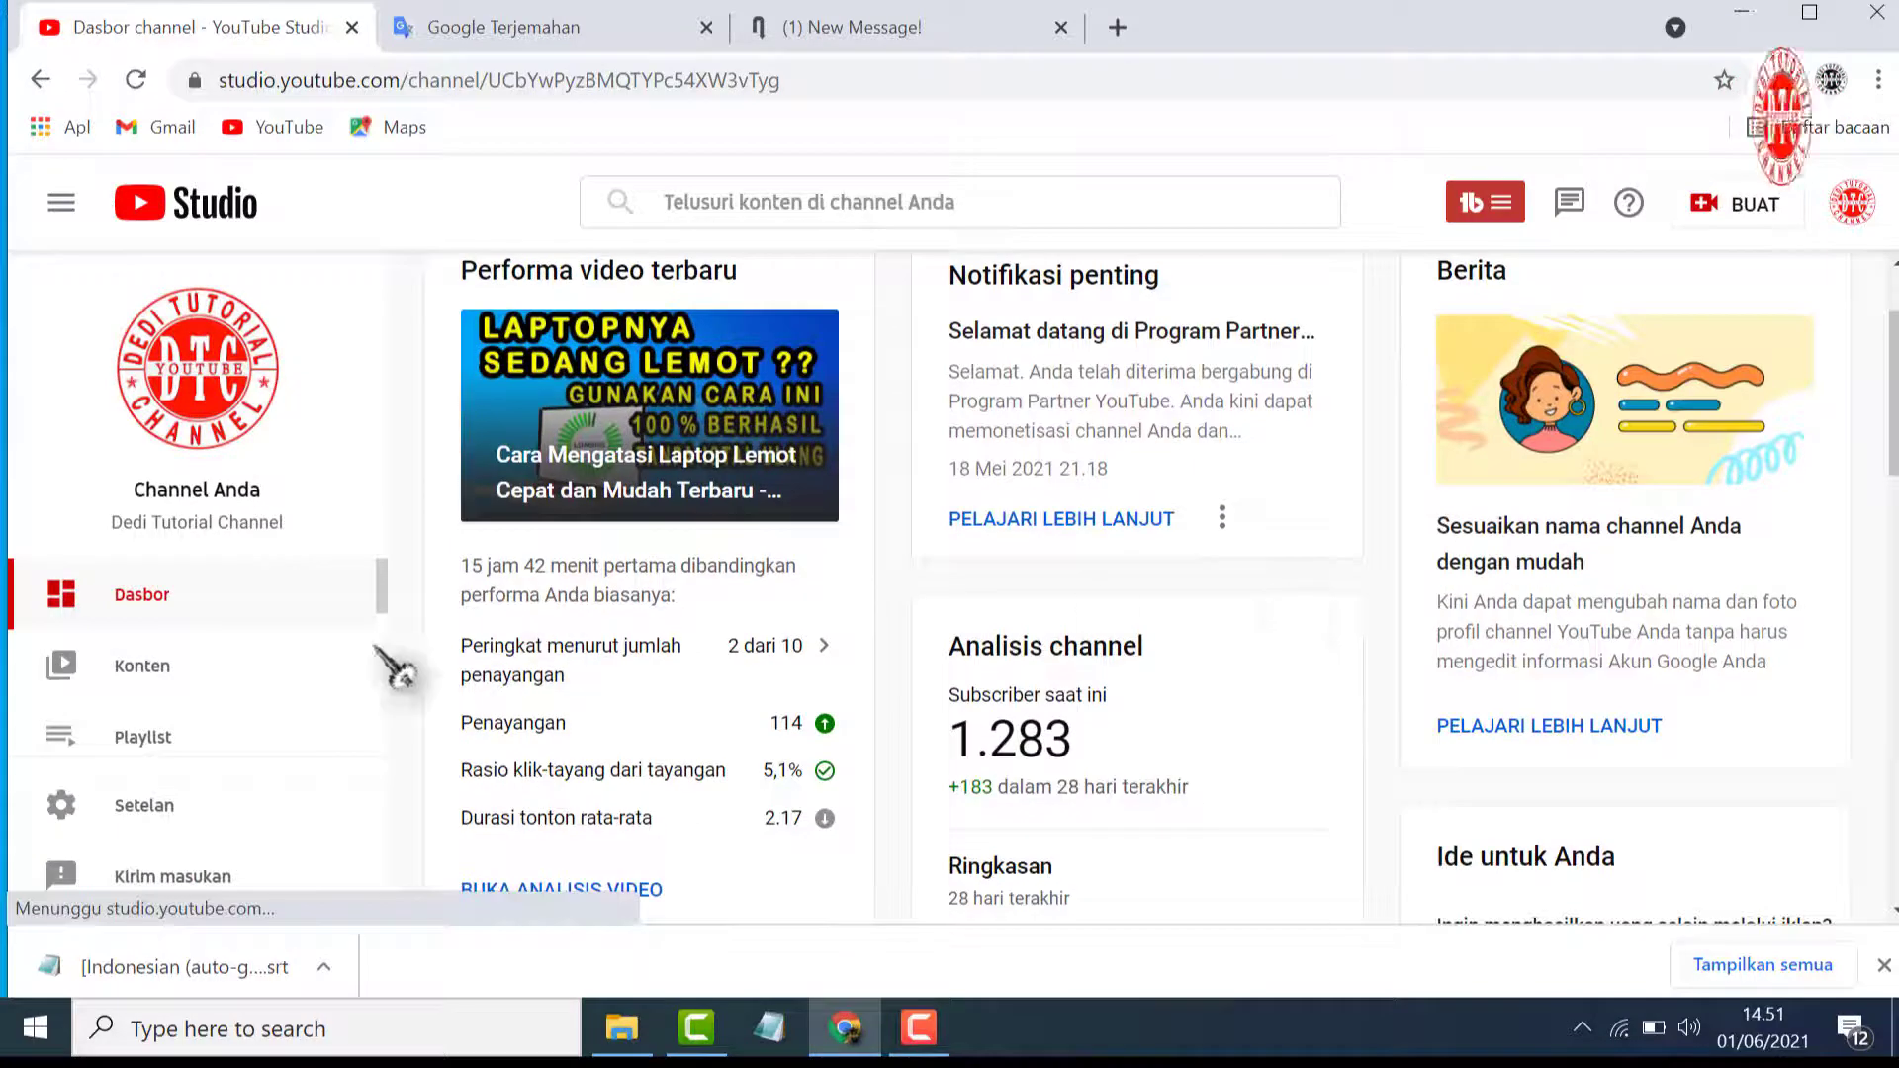
pyautogui.scroll(-3, 239, 683)
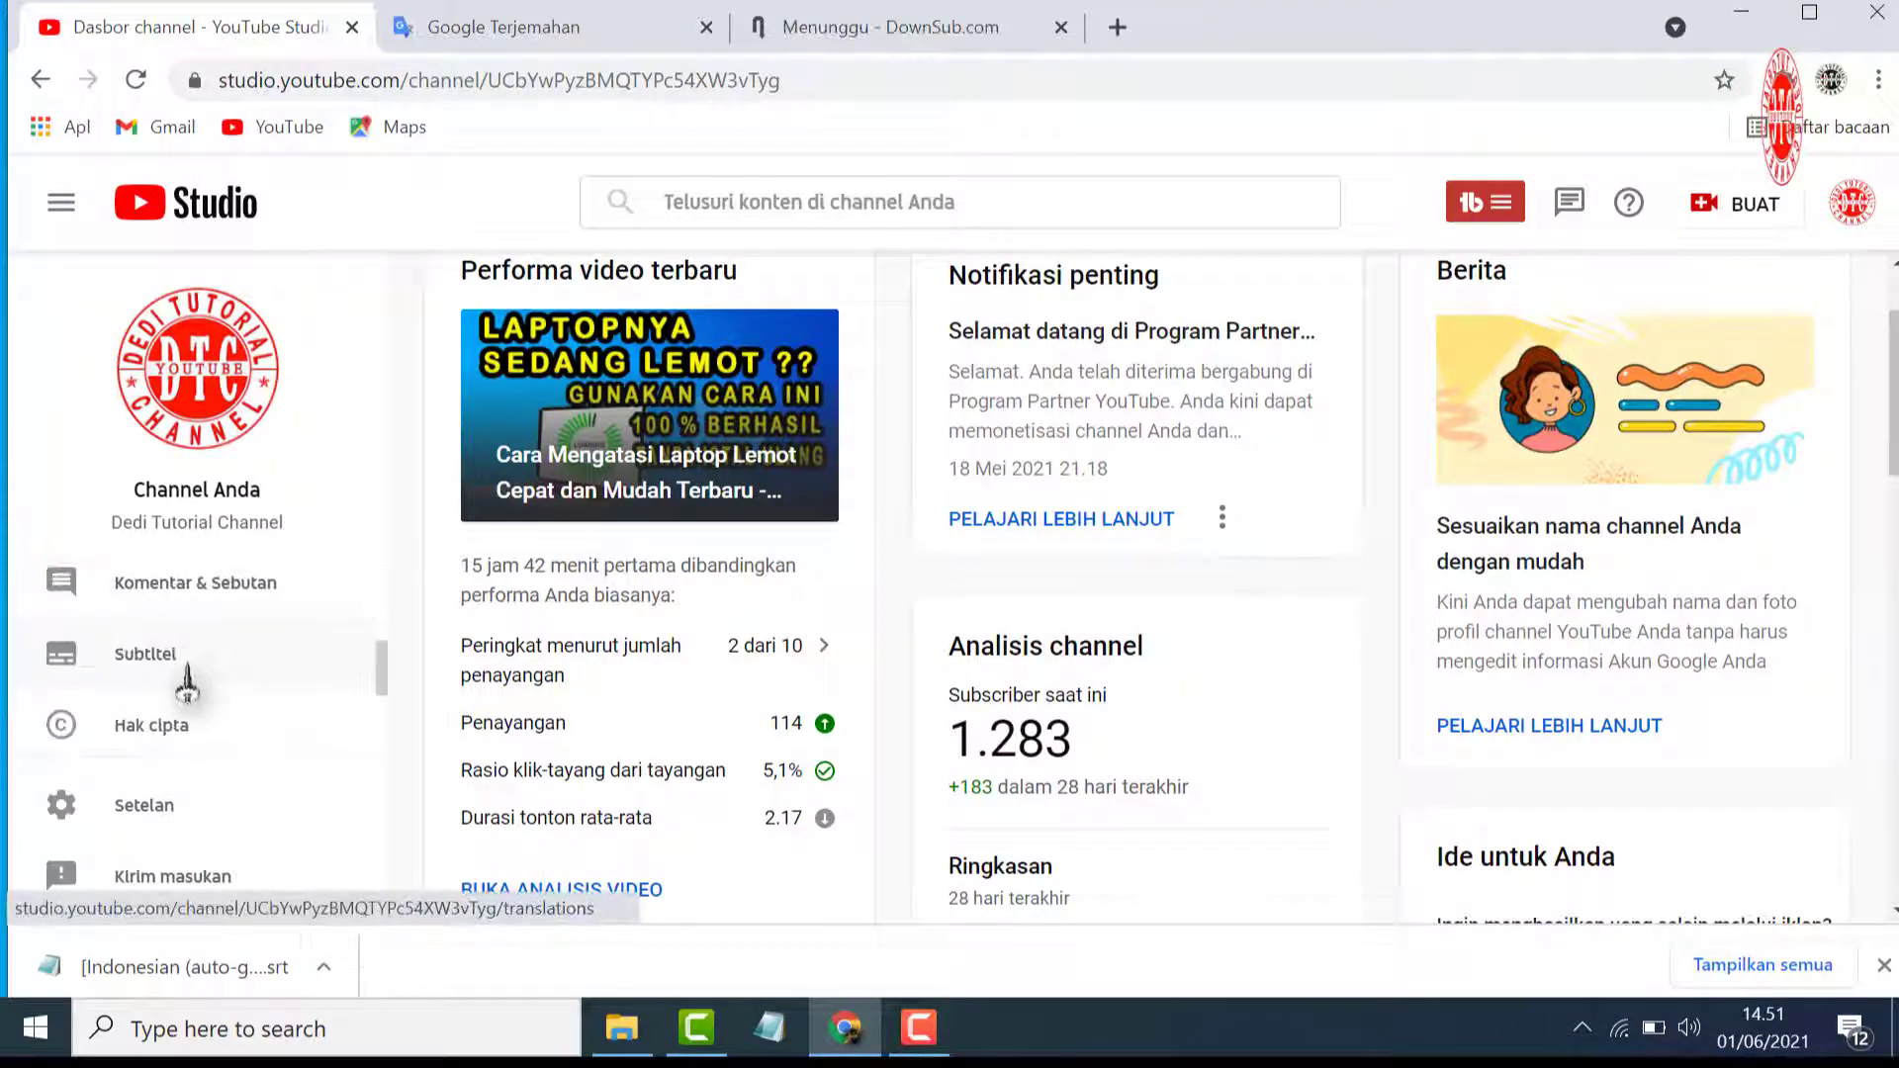
pyautogui.scroll(2, 207, 681)
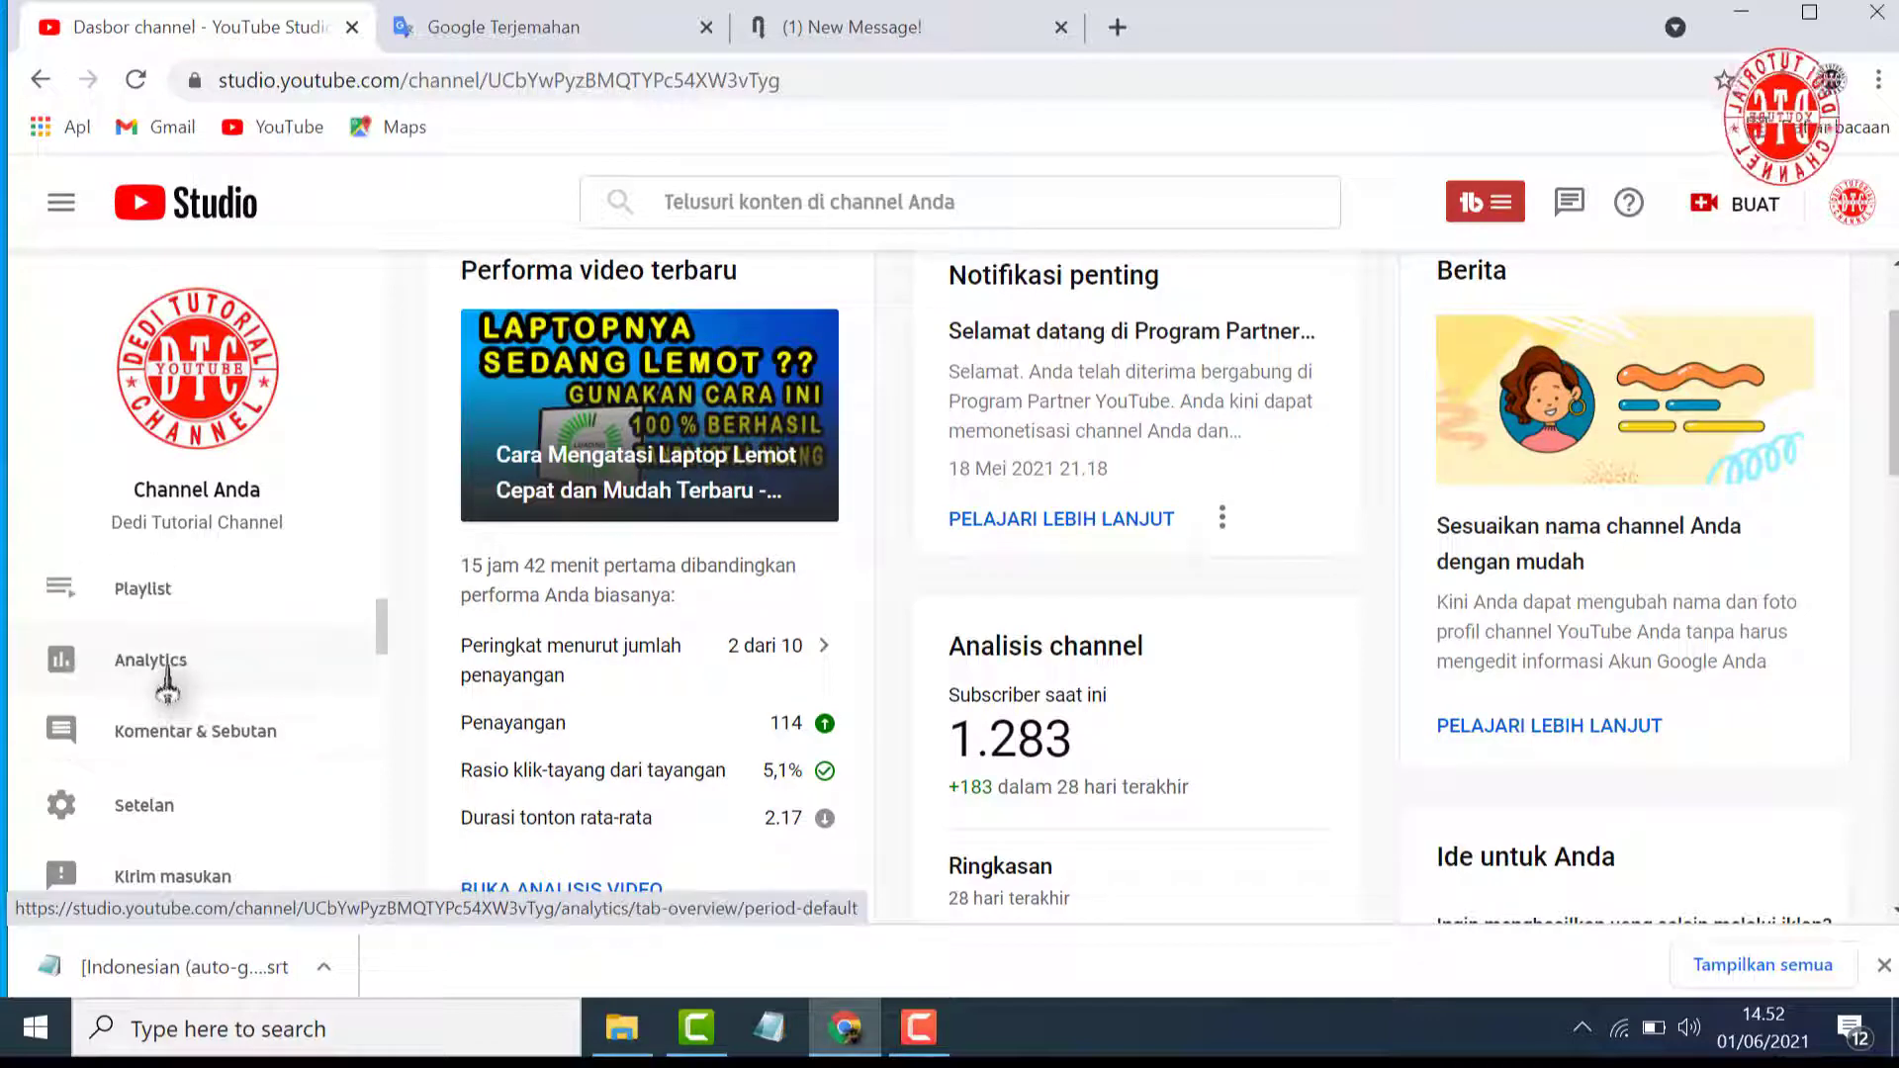
pyautogui.click(159, 661)
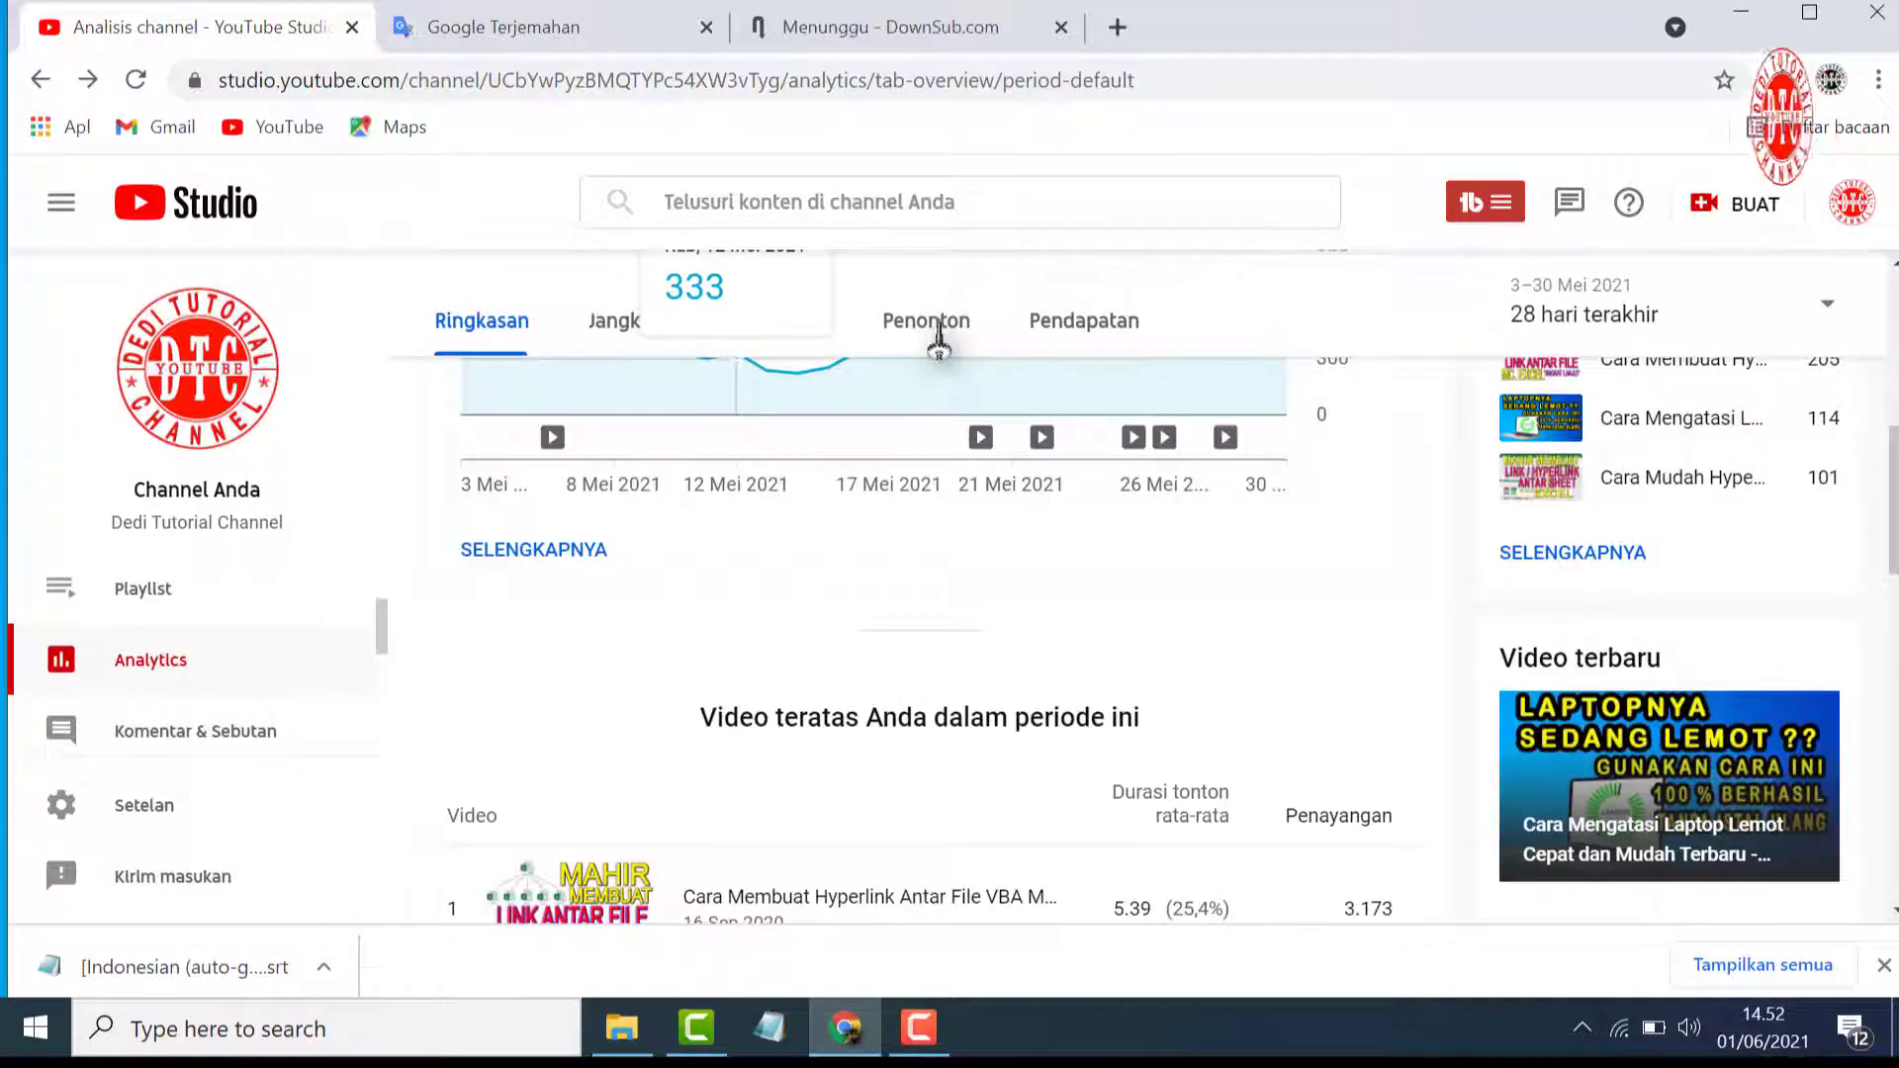
pyautogui.click(938, 332)
pyautogui.scroll(-10, 1286, 737)
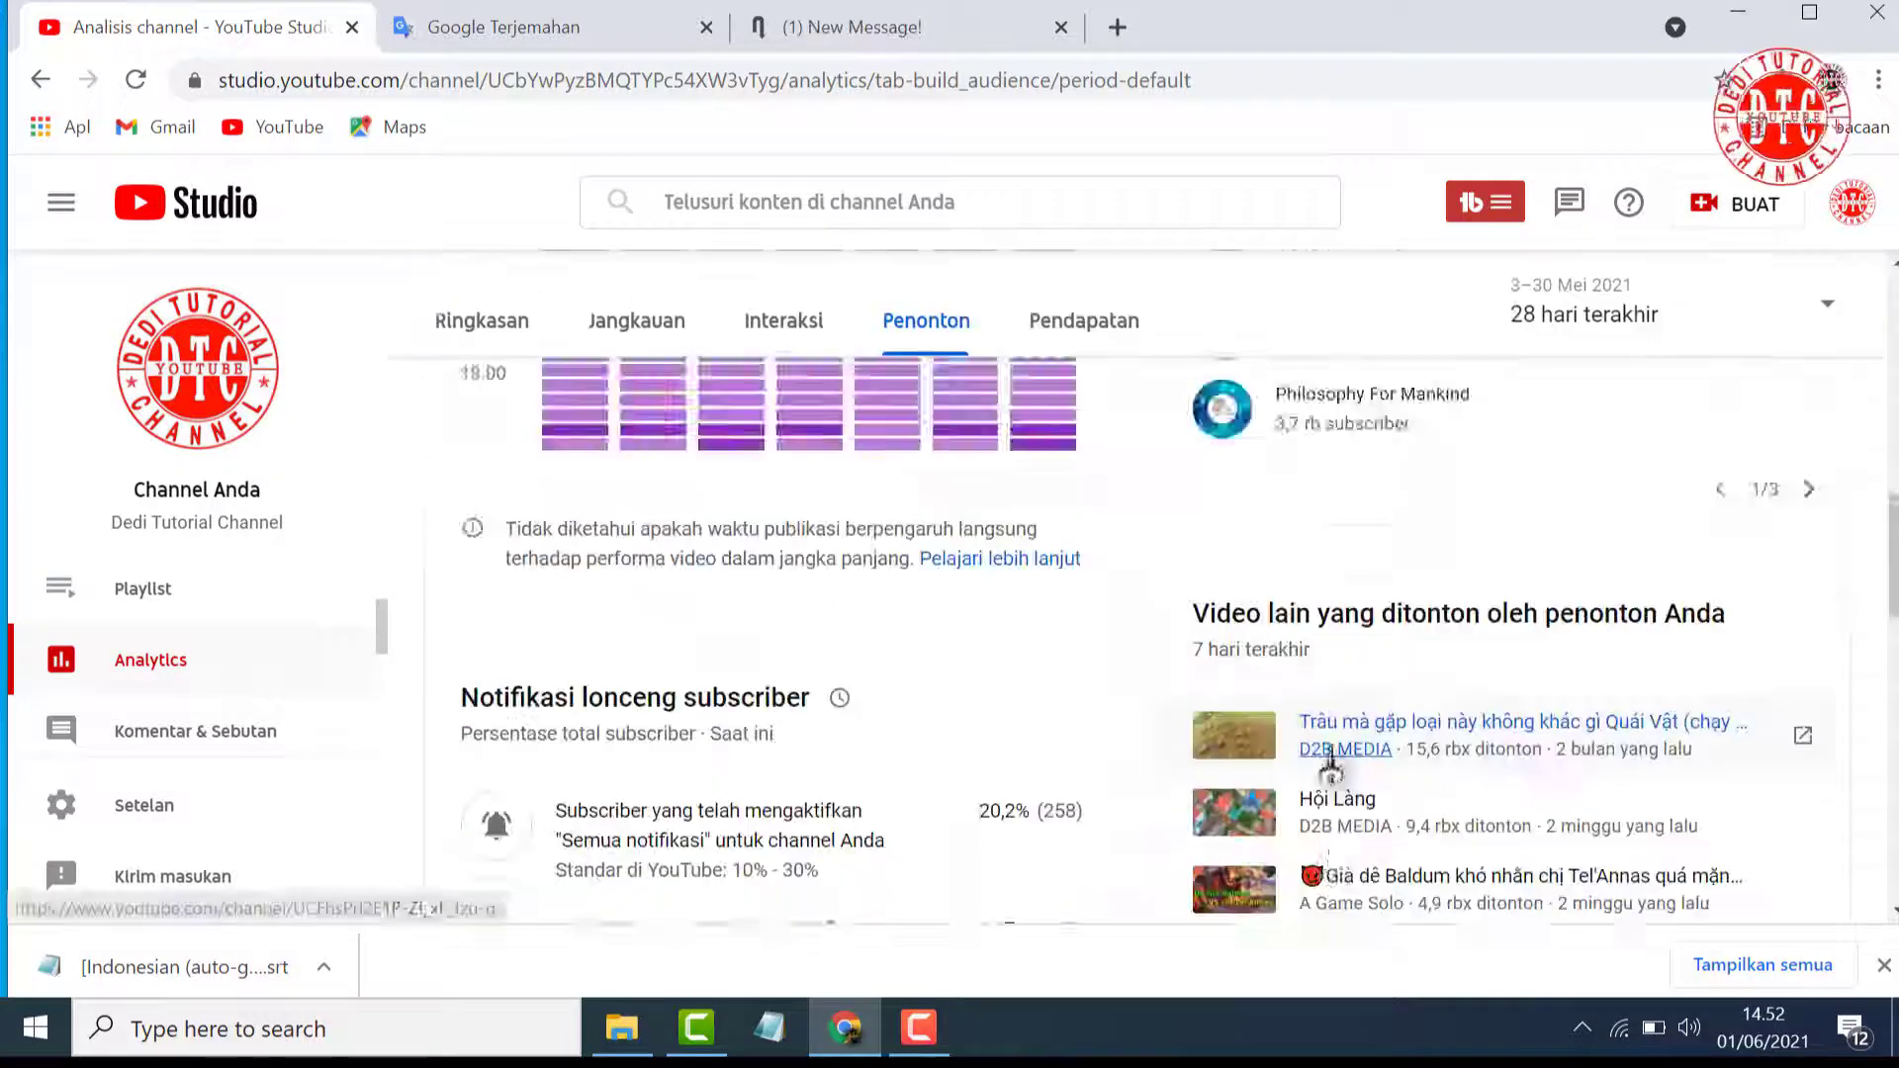
pyautogui.scroll(-10, 1330, 761)
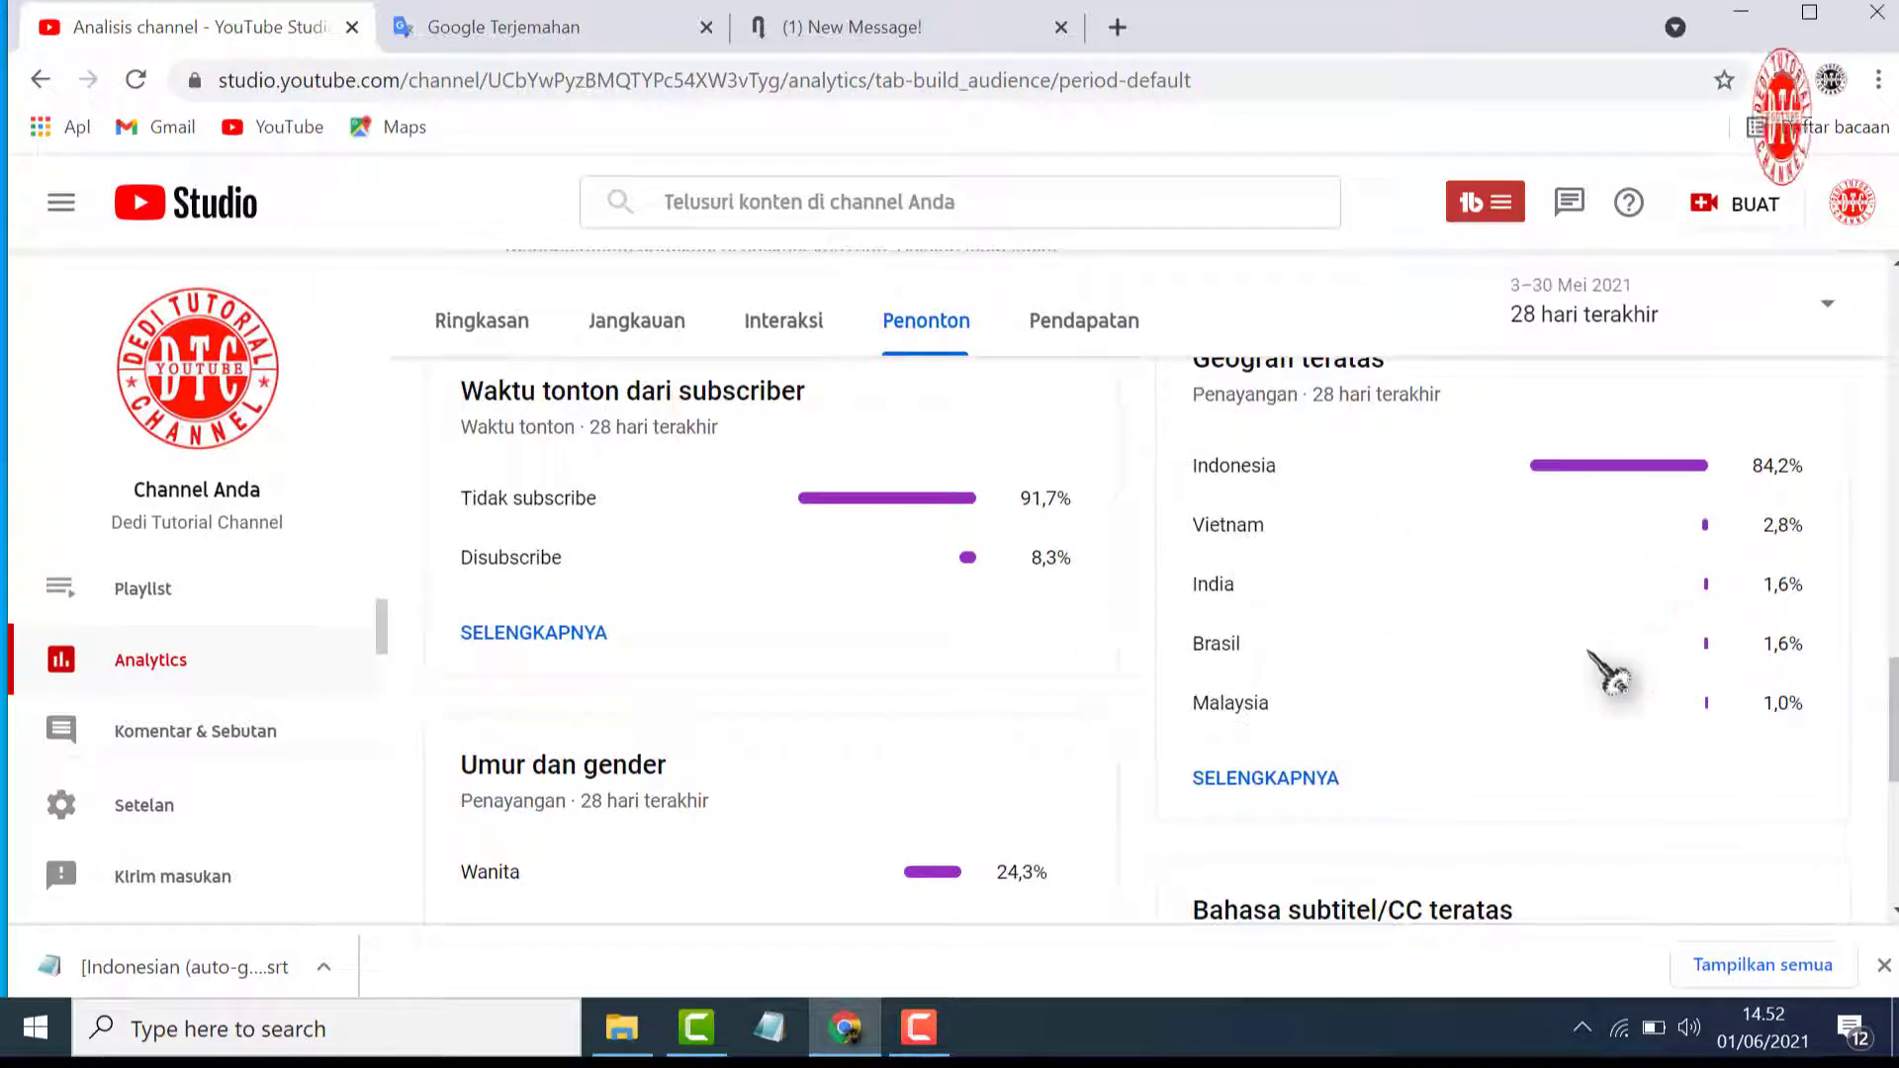
pyautogui.scroll(1, 1385, 628)
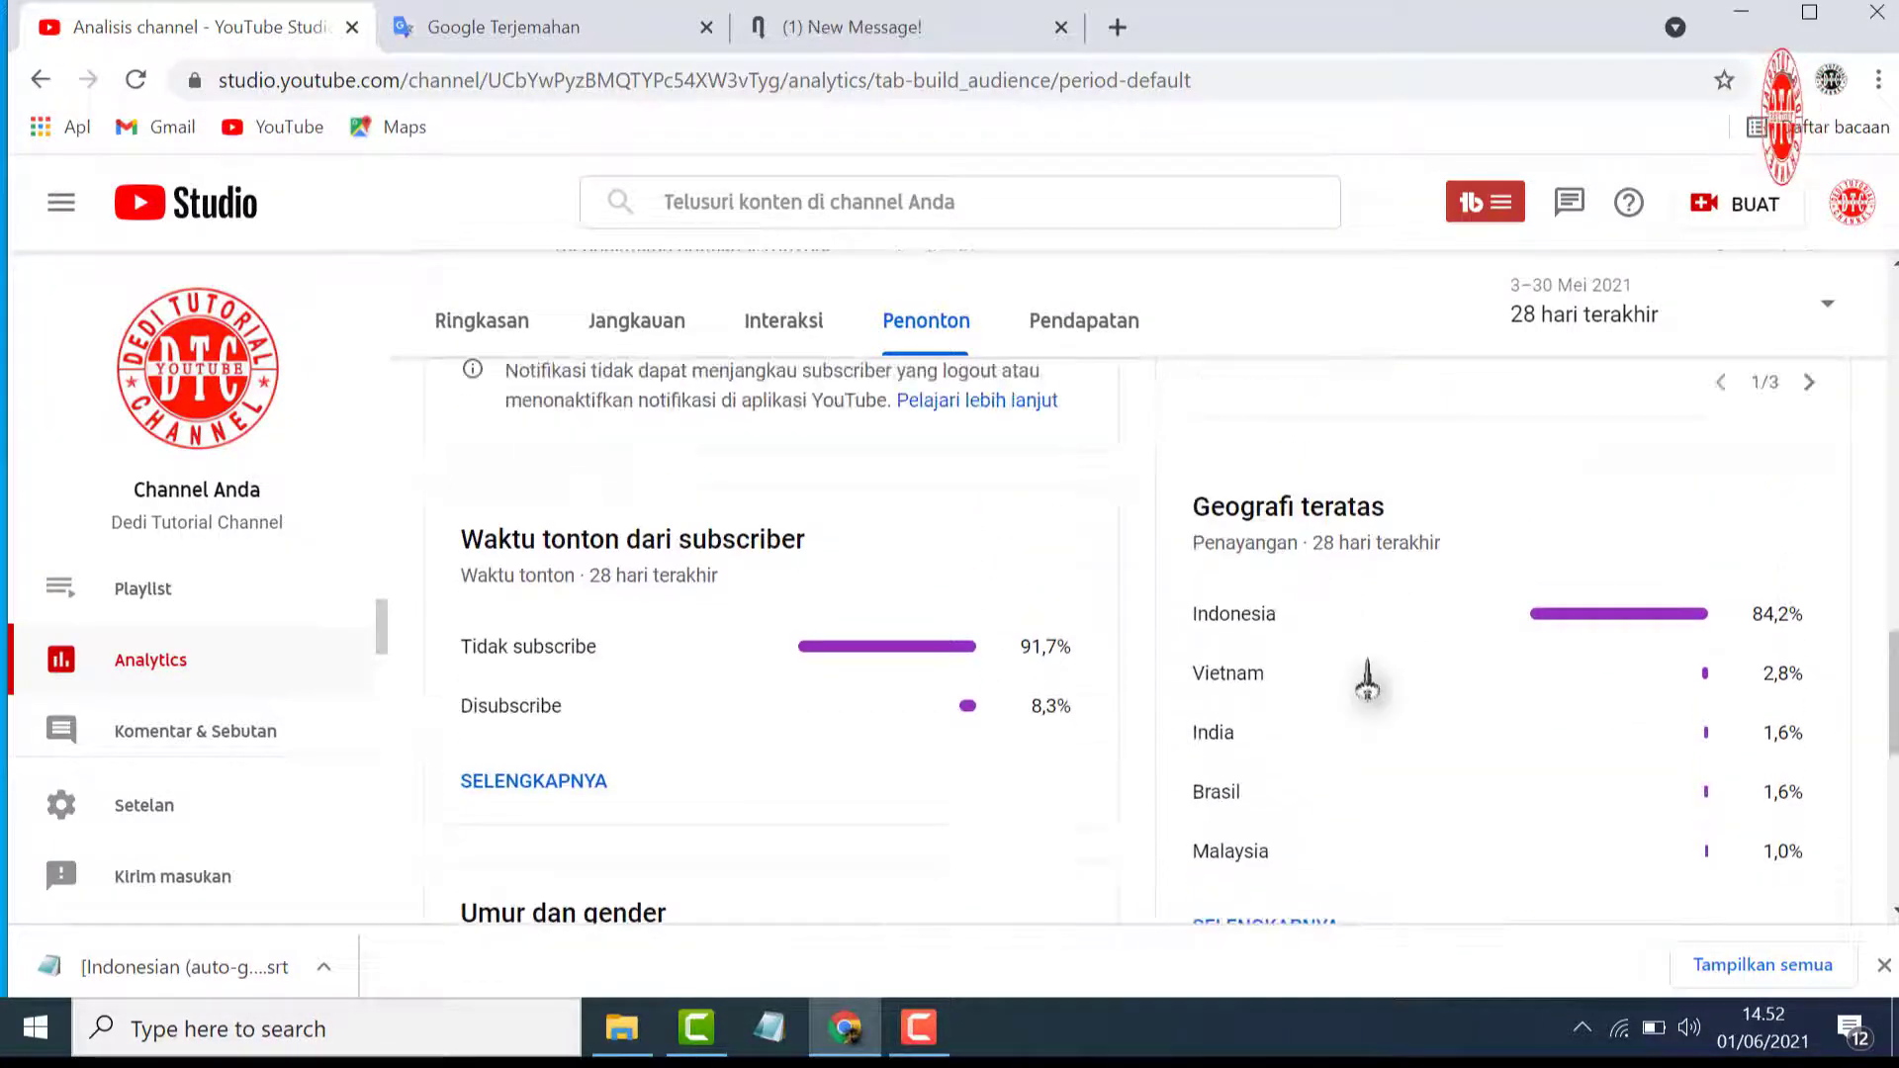
pyautogui.scroll(-1, 1367, 682)
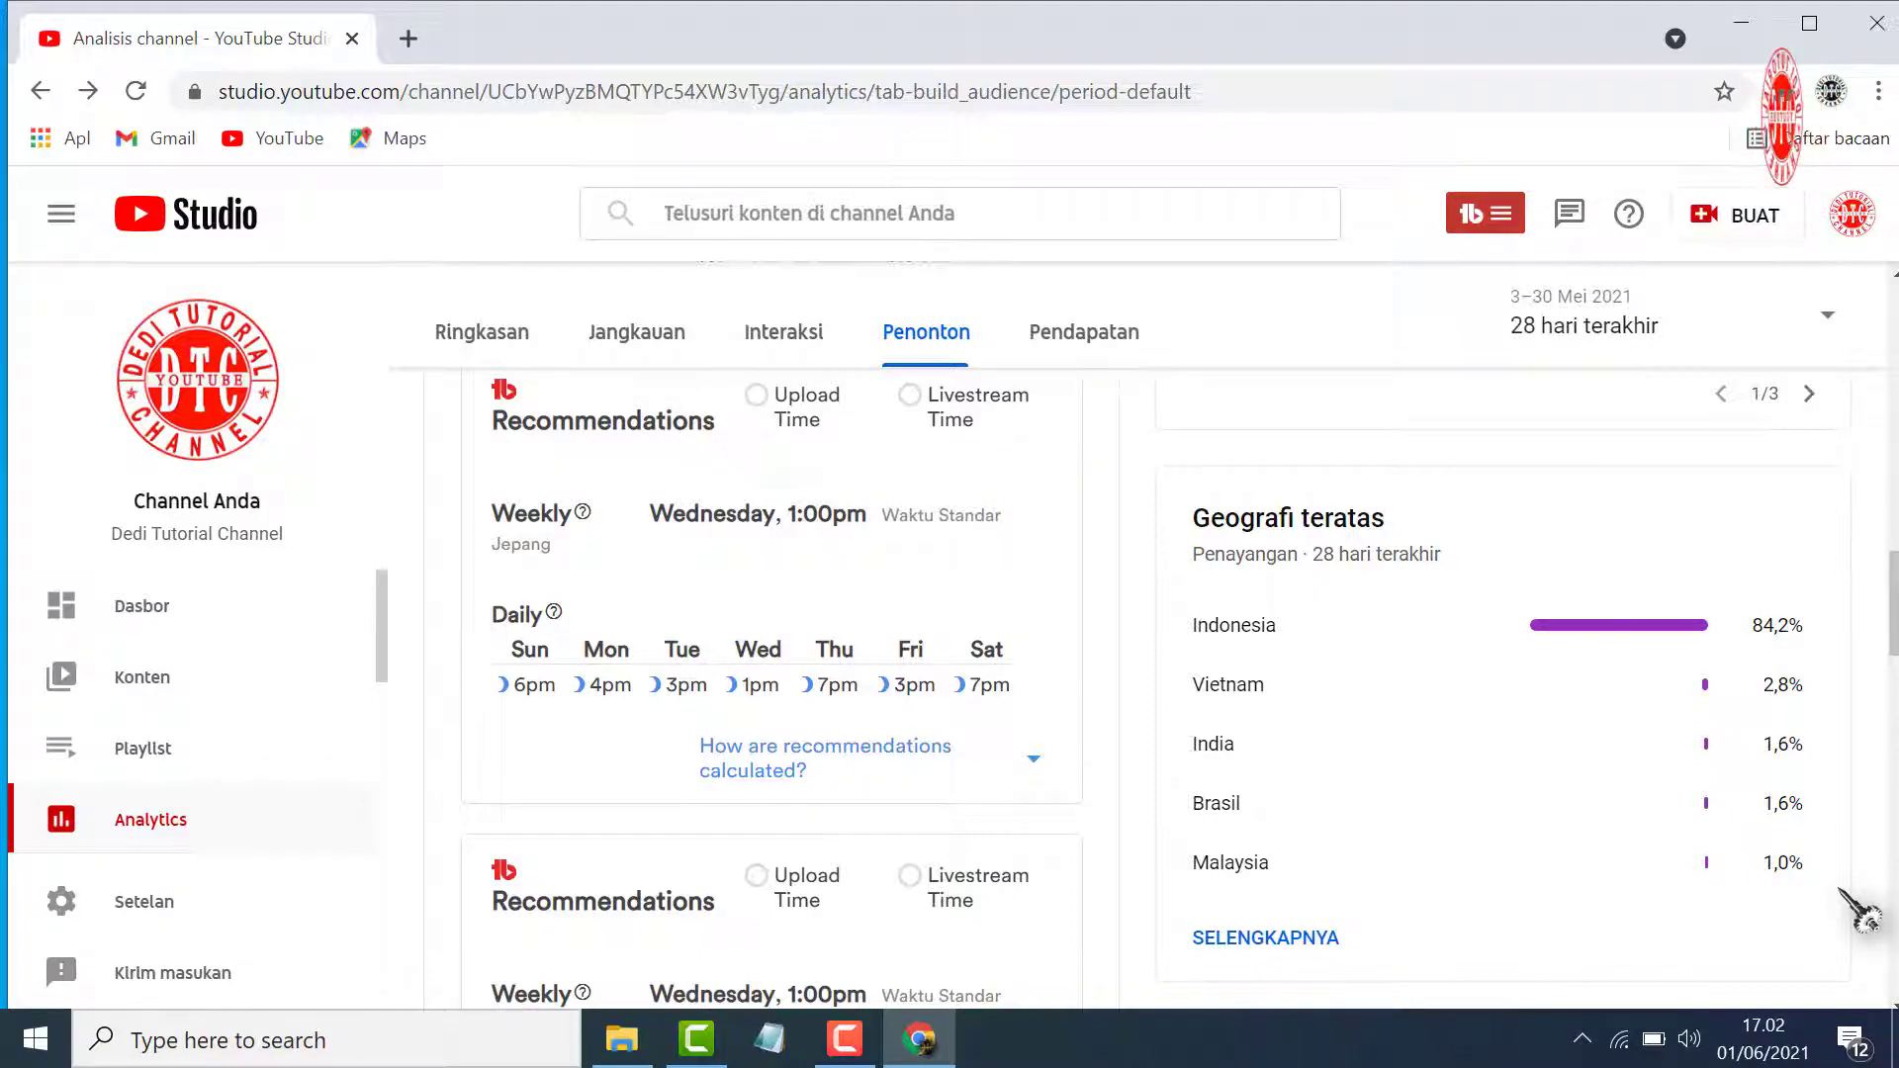
# Open the advanced mode of the channel analytics and break the views down by Geografi
pyautogui.scroll(3, 1547, 805)
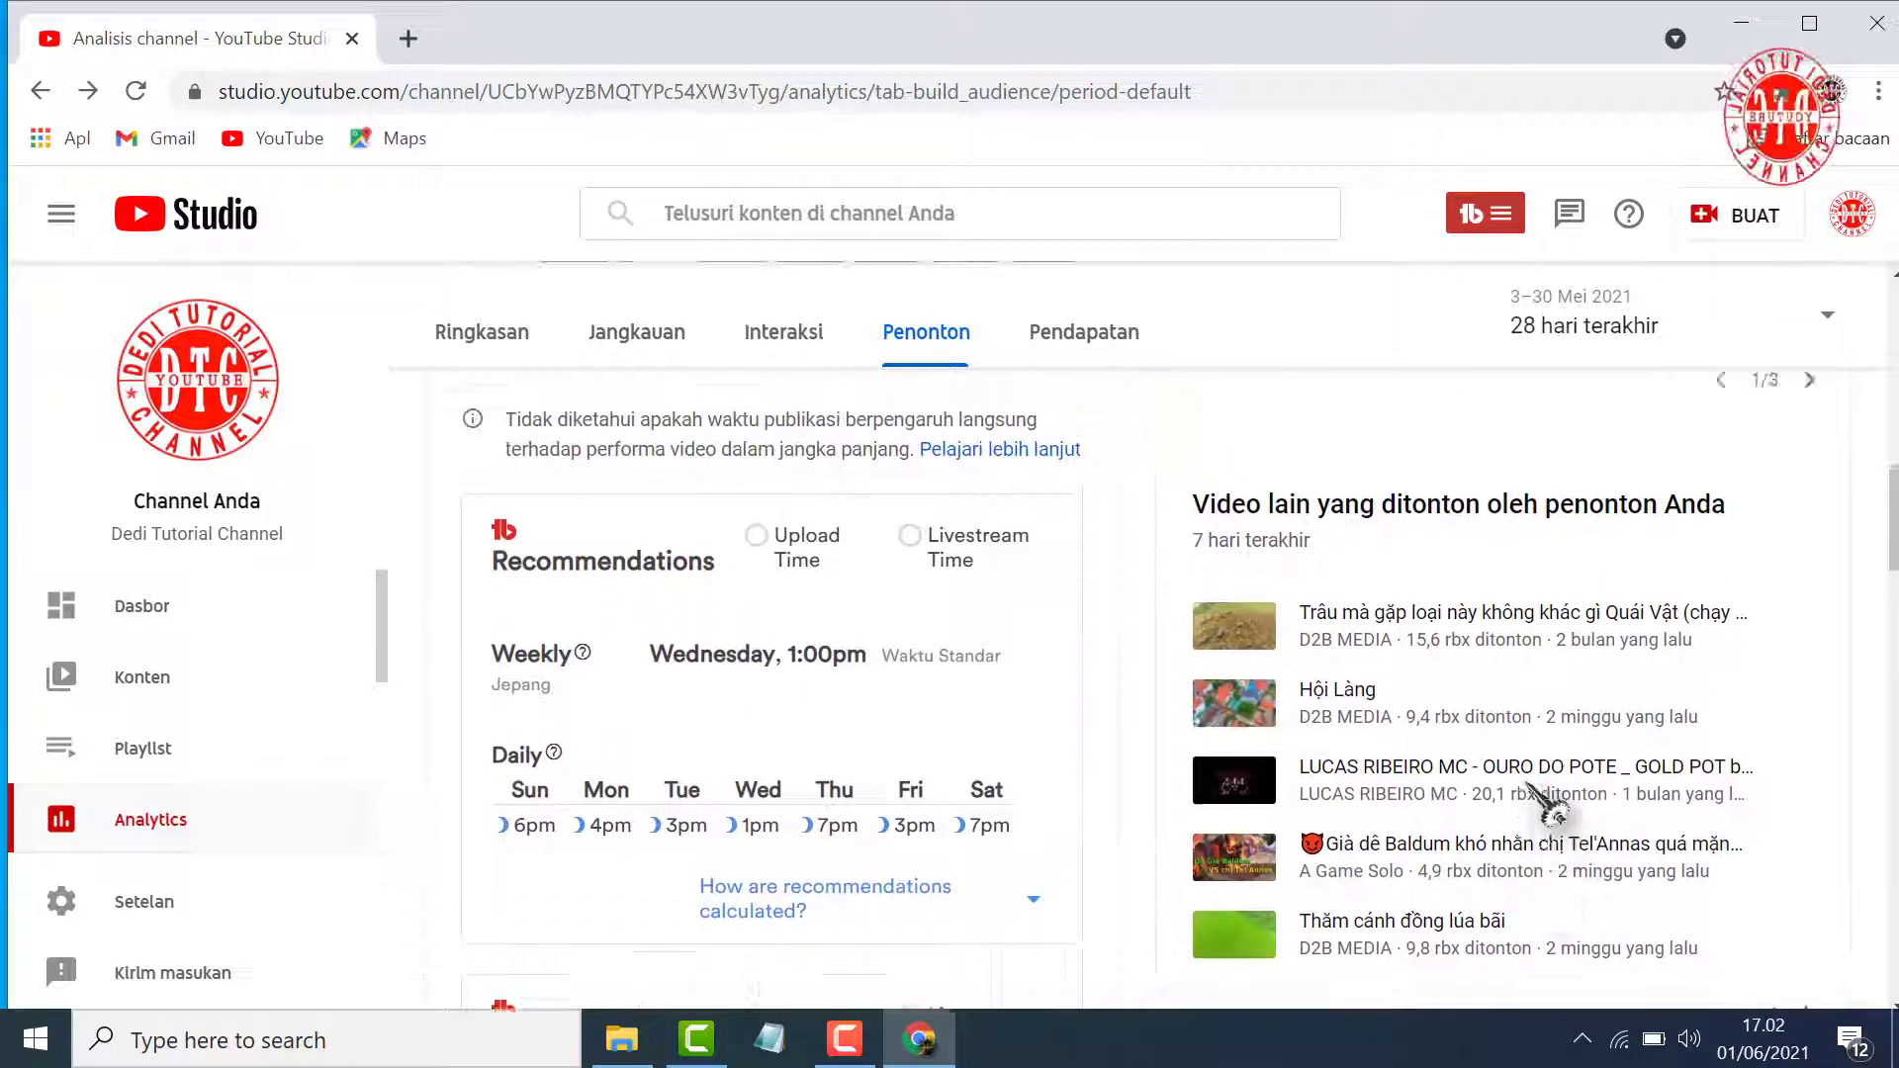
pyautogui.scroll(8, 1547, 805)
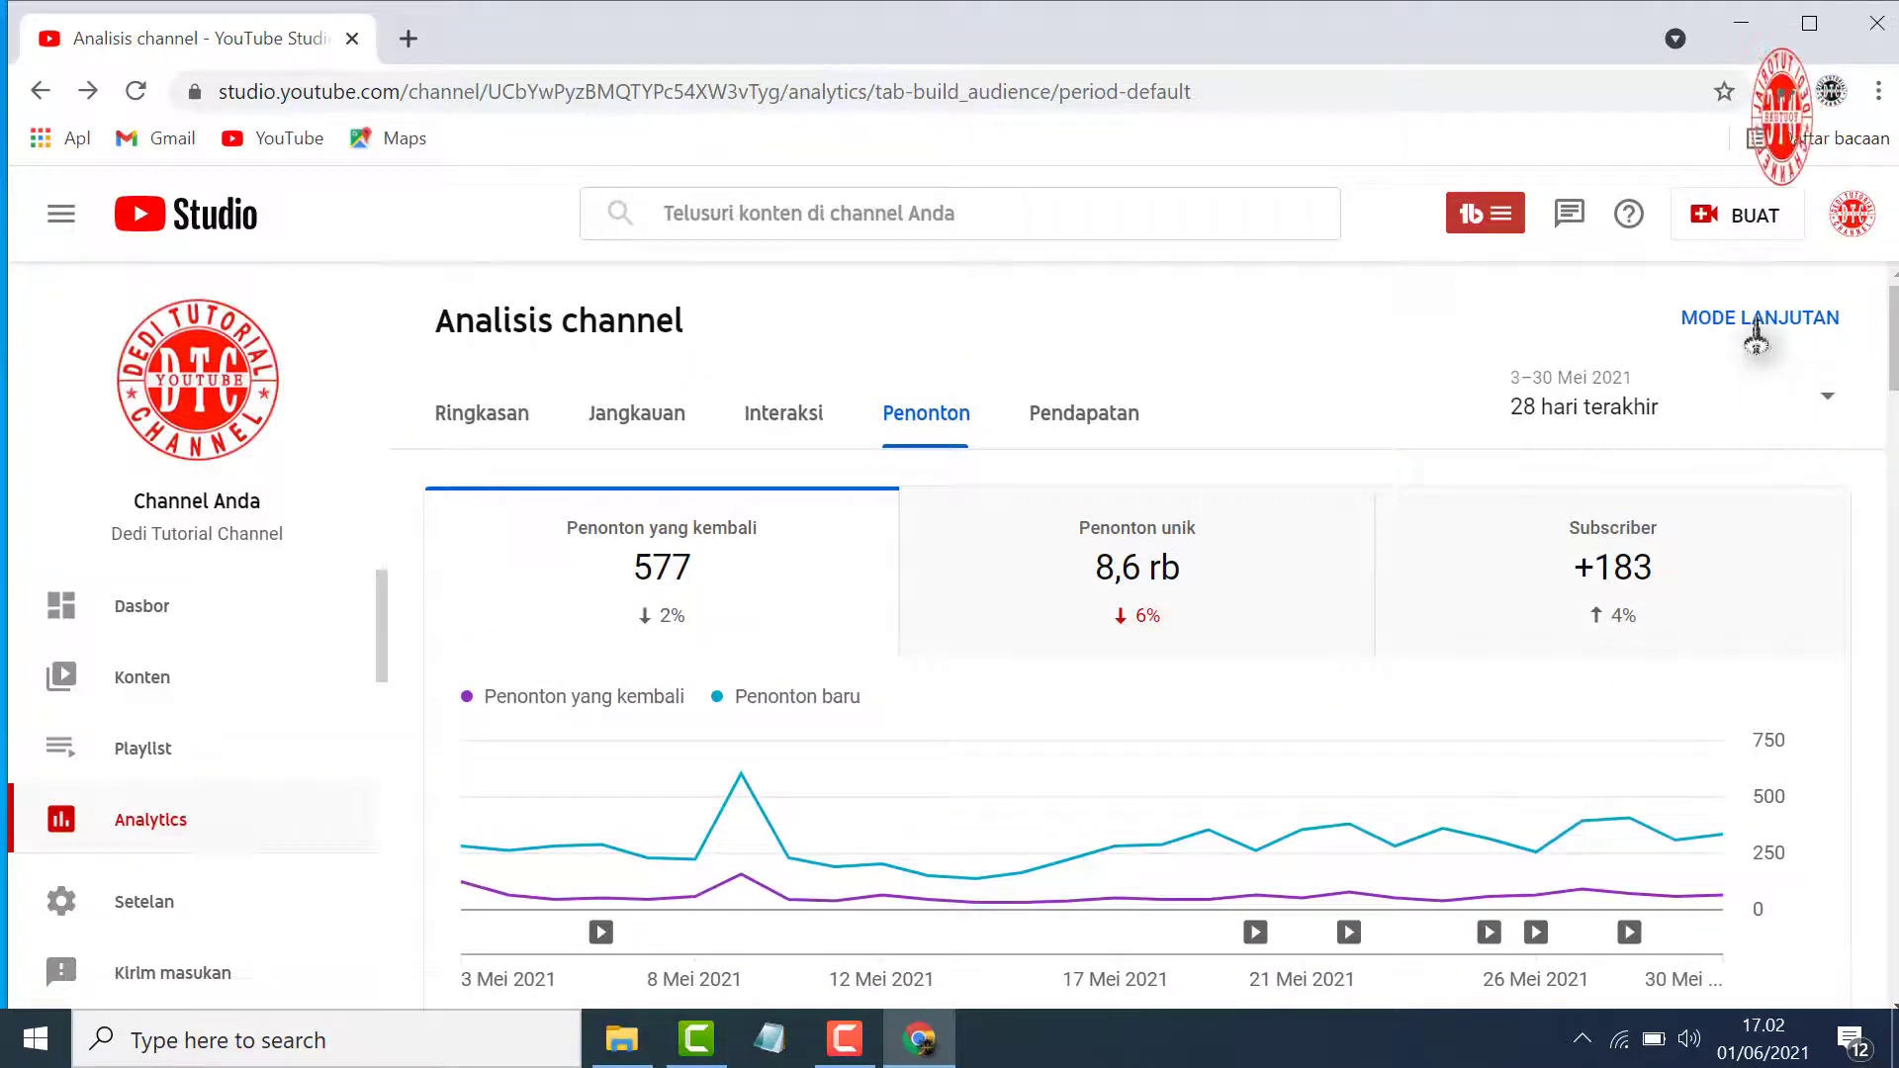
pyautogui.click(1757, 332)
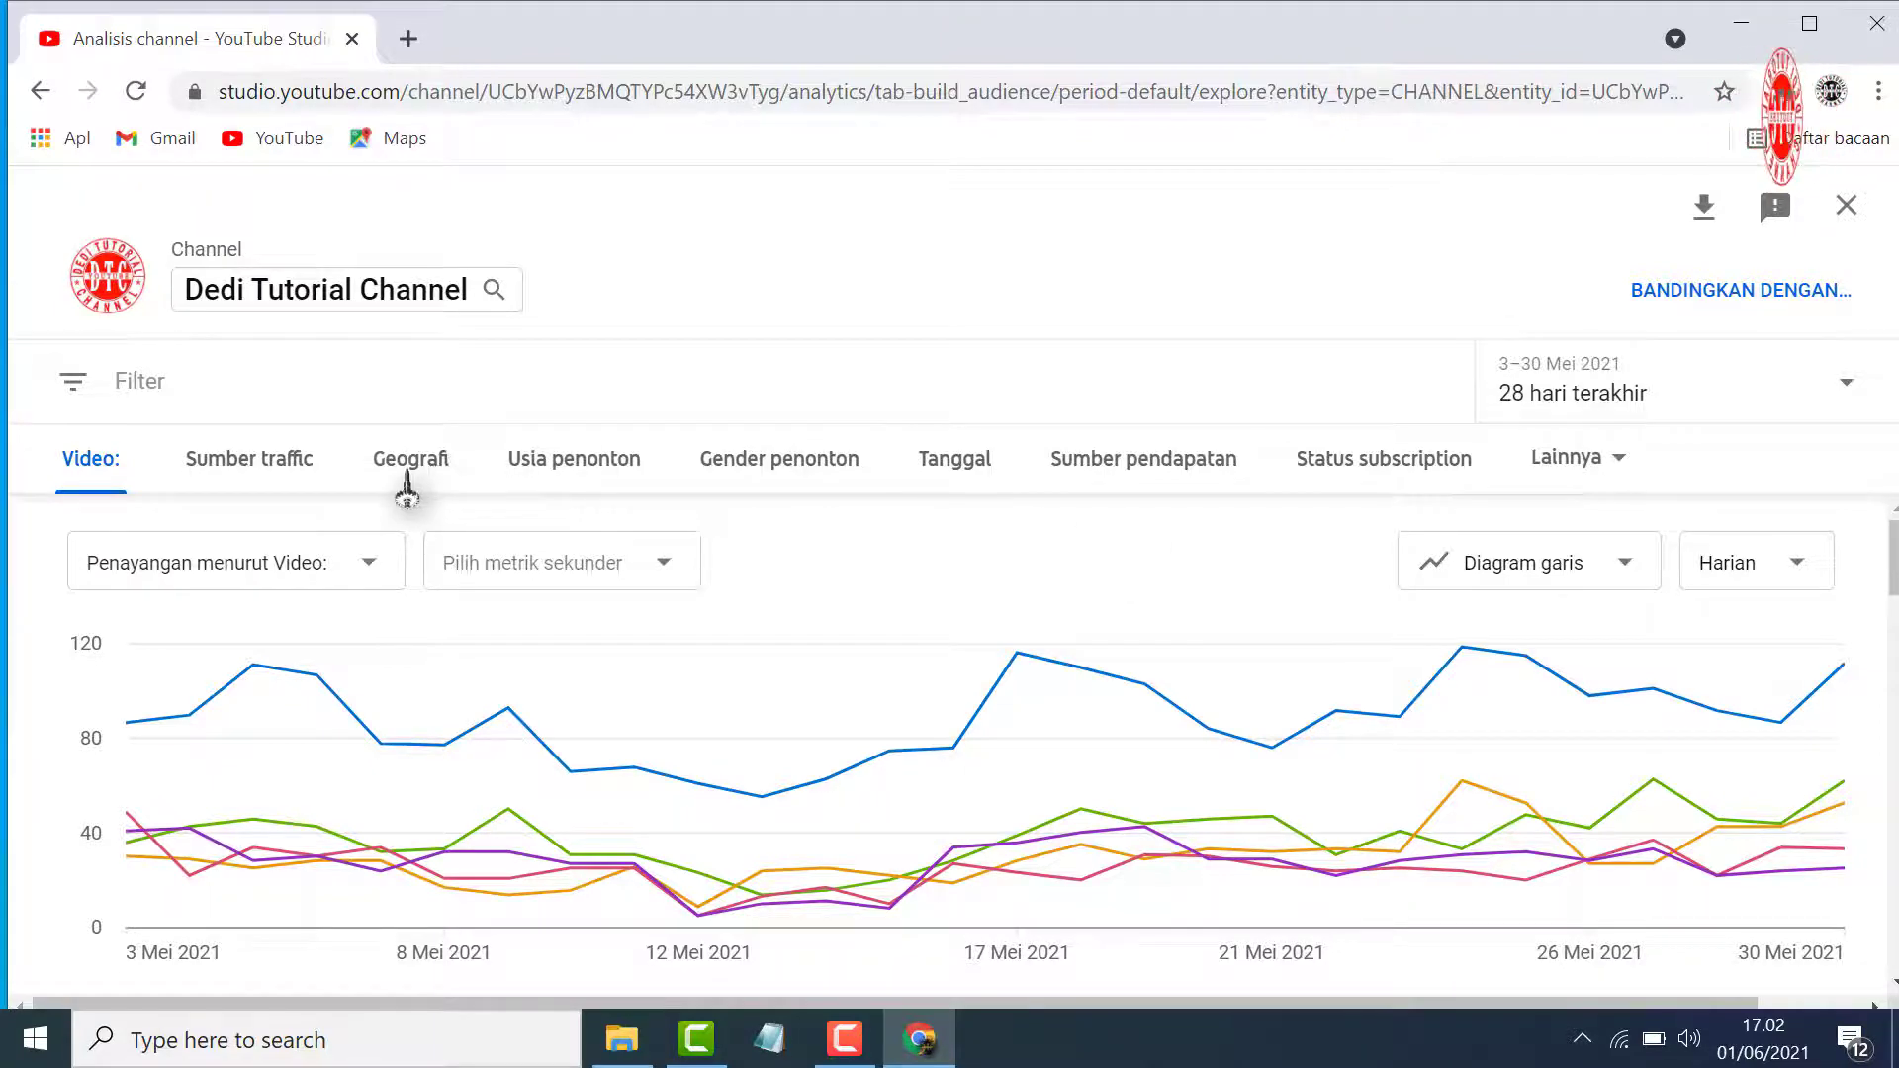
pyautogui.click(407, 459)
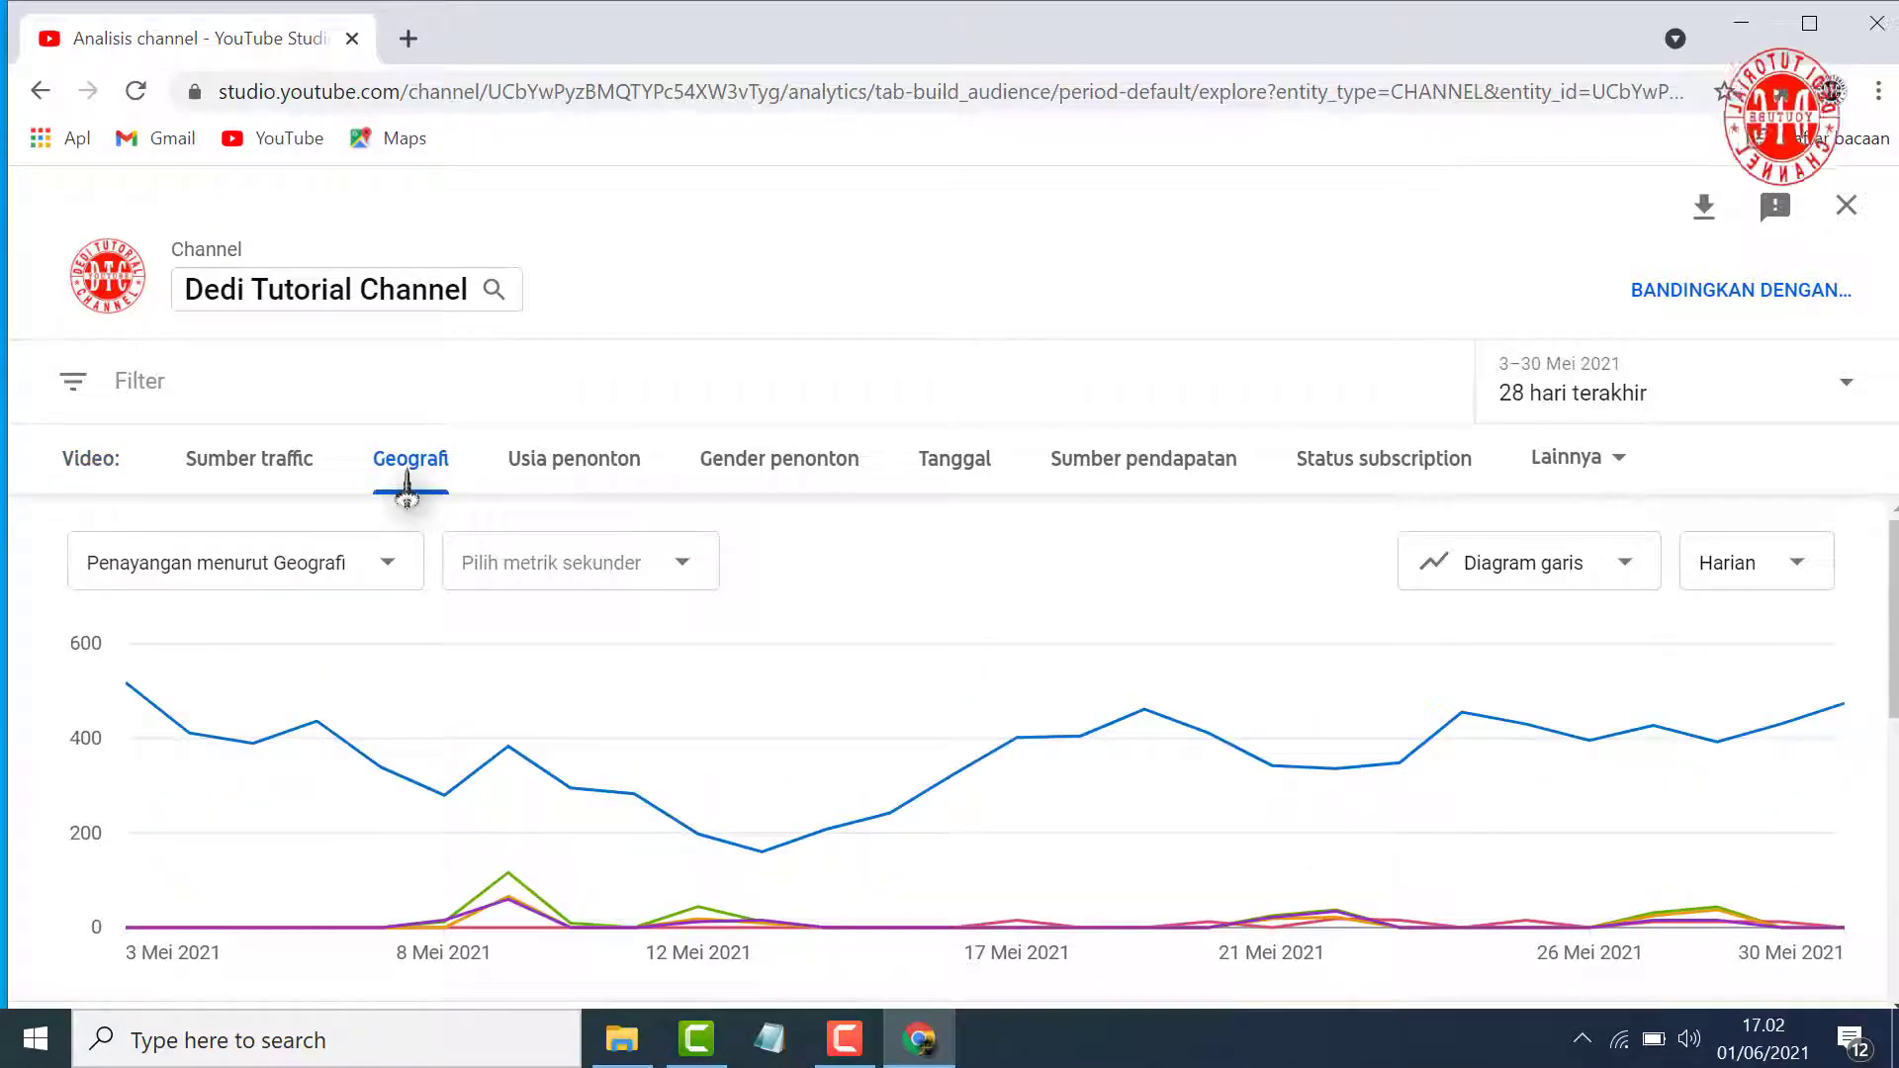
# Examine the Geografi table for each country's views, watch time and average view duration over the last 28 days
pyautogui.scroll(-8, 678, 644)
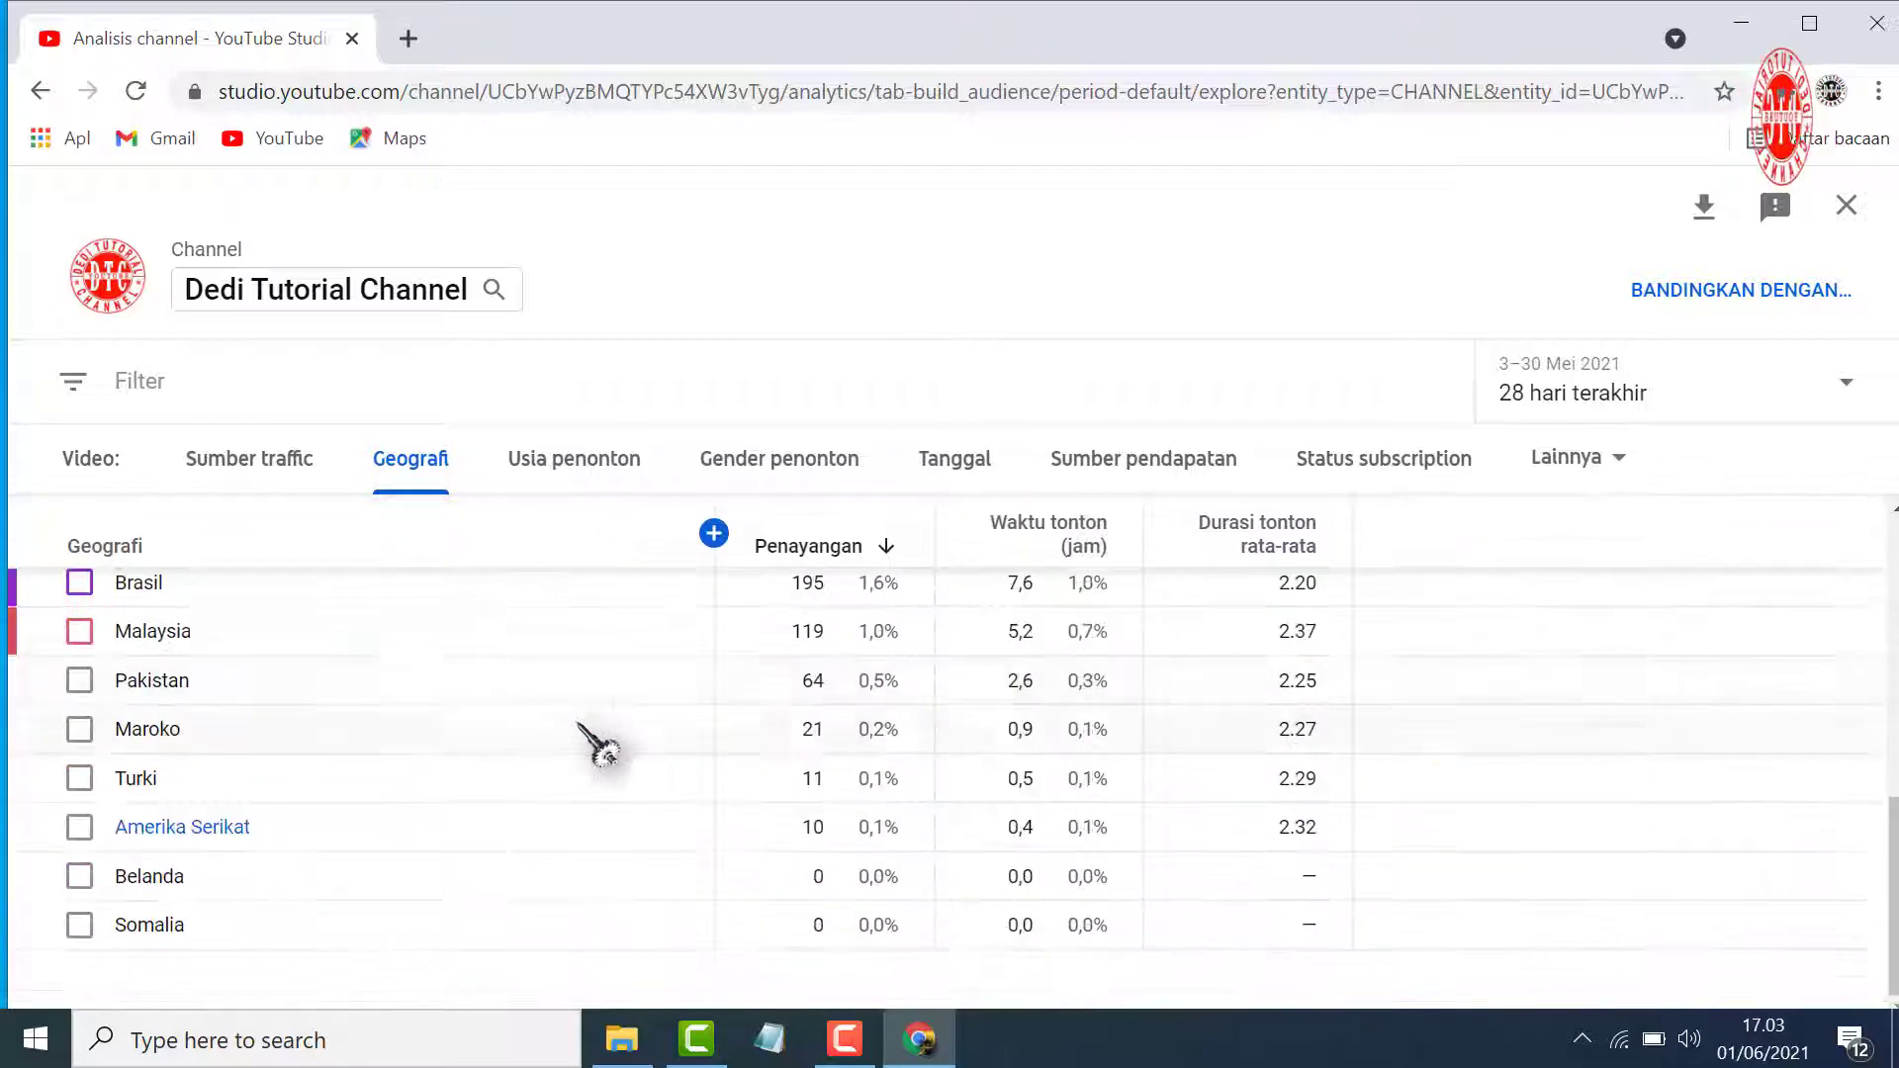
pyautogui.scroll(3, 582, 727)
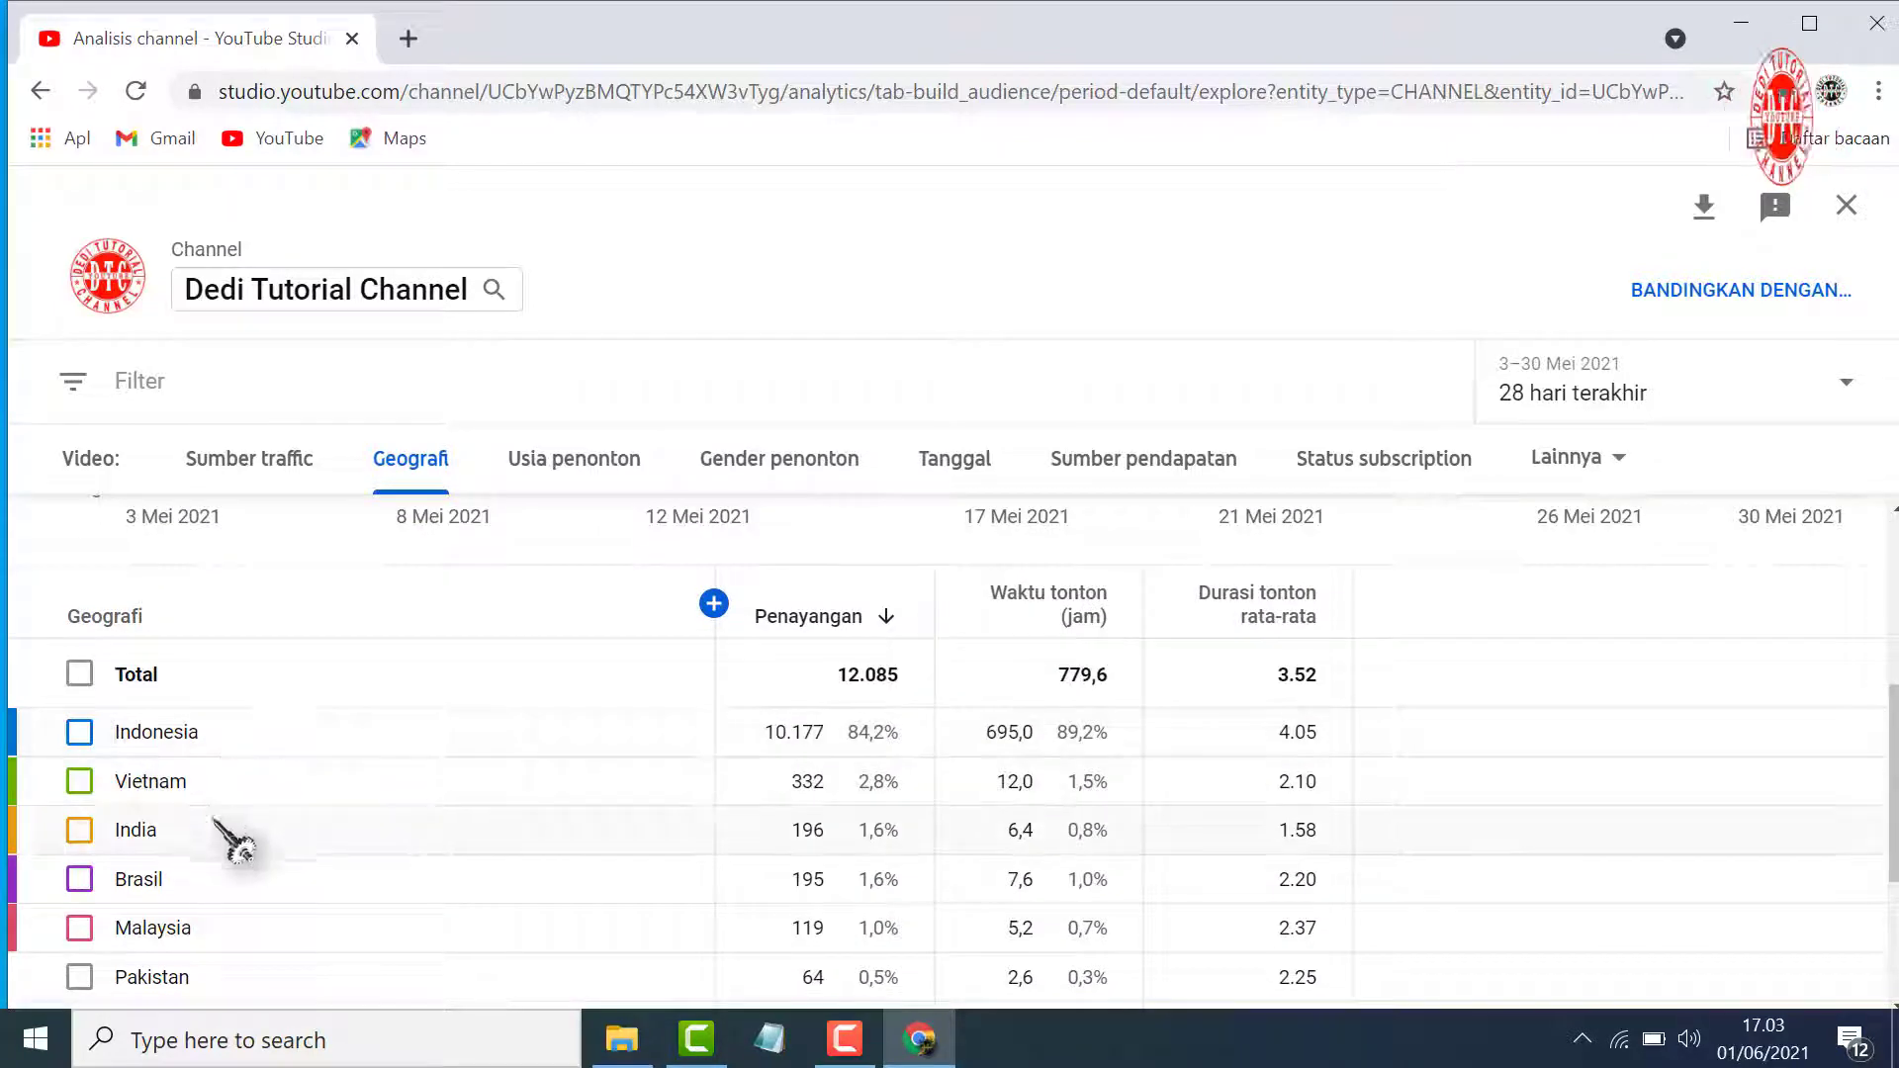
pyautogui.scroll(-2, 223, 880)
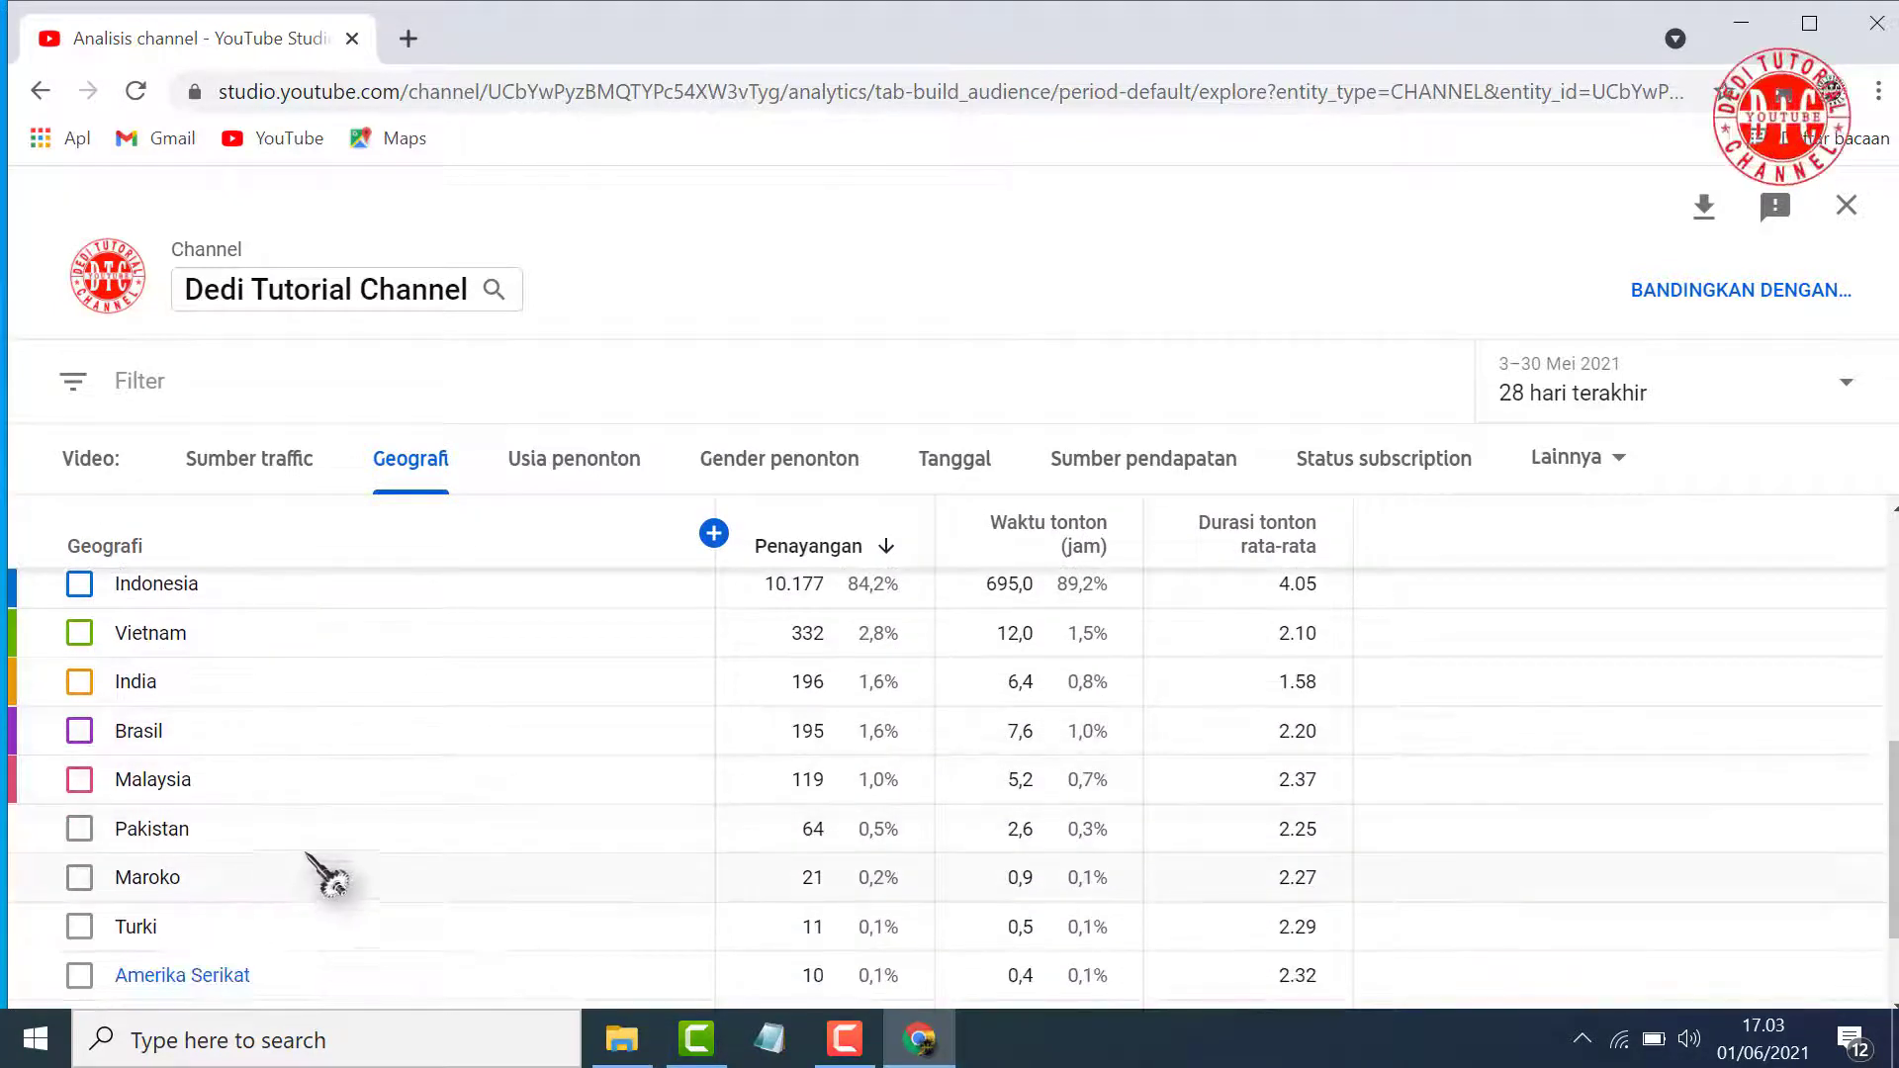
pyautogui.scroll(-2, 308, 856)
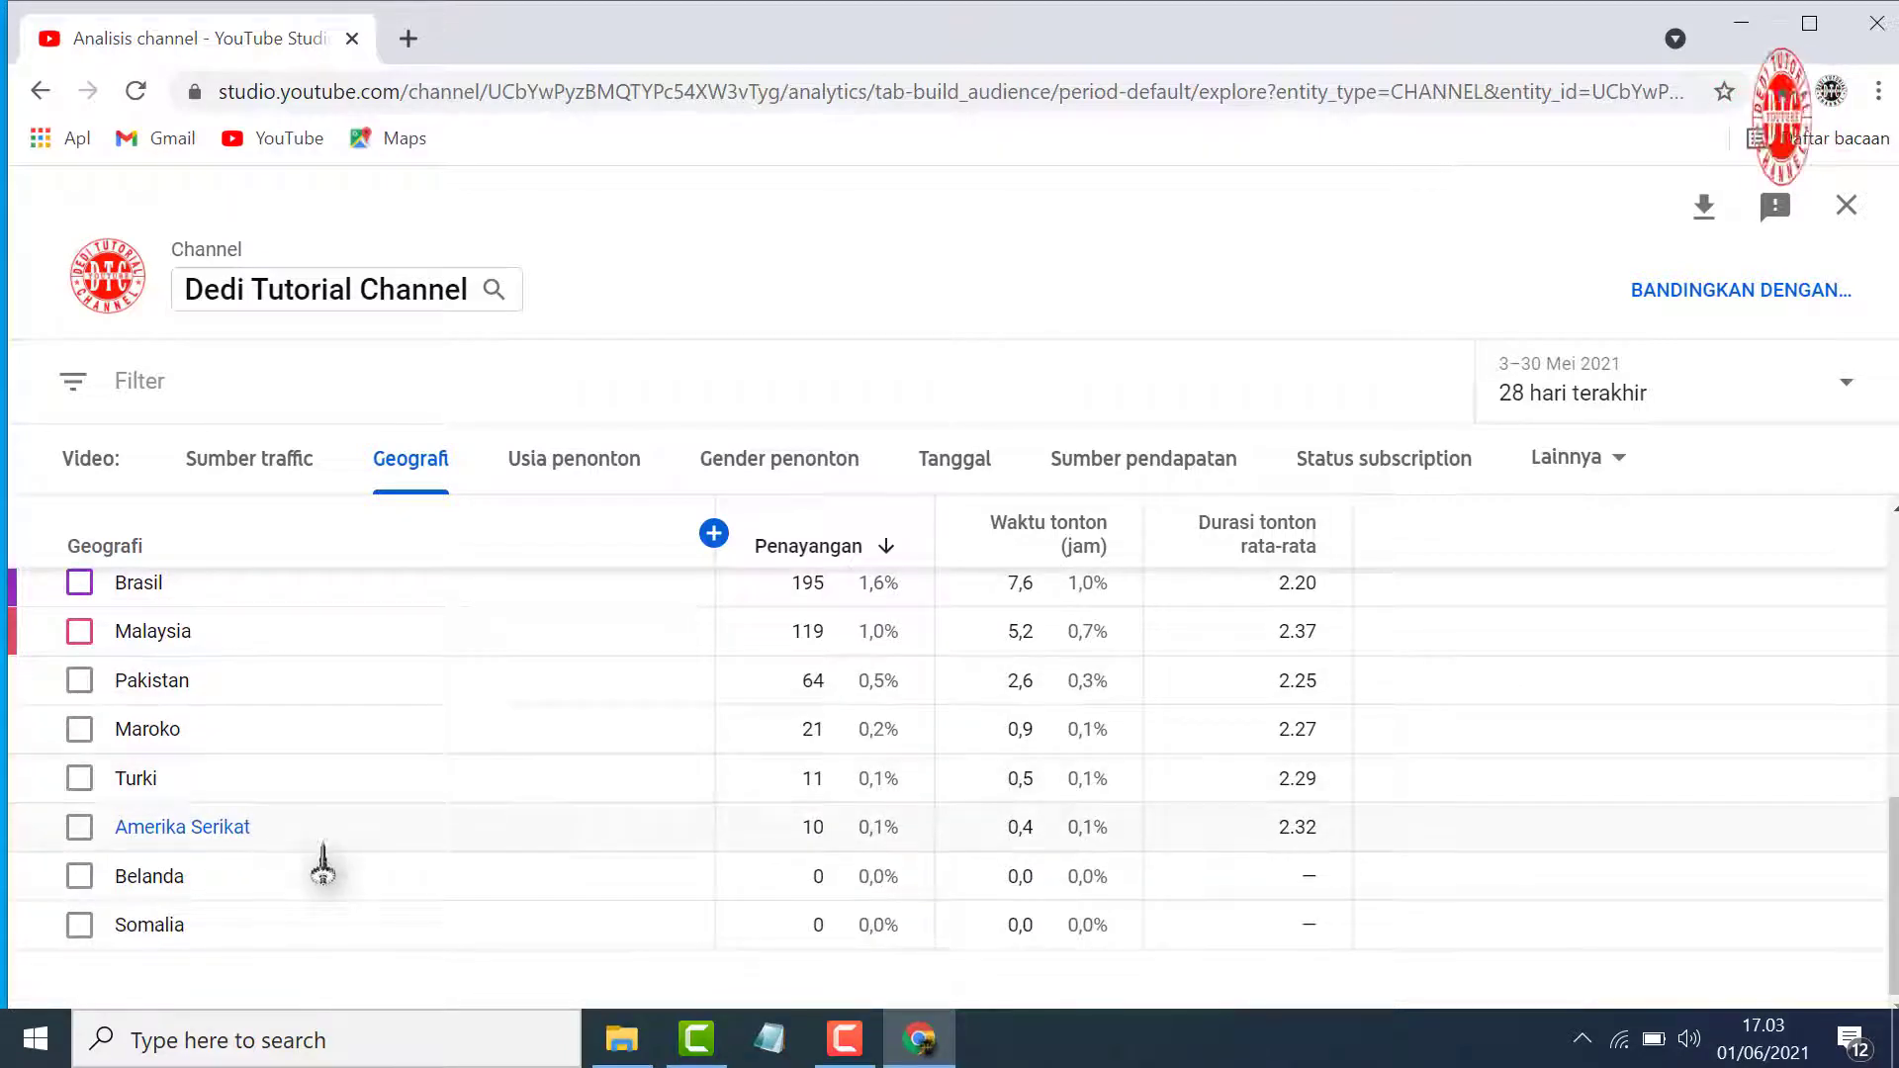
pyautogui.scroll(2, 604, 895)
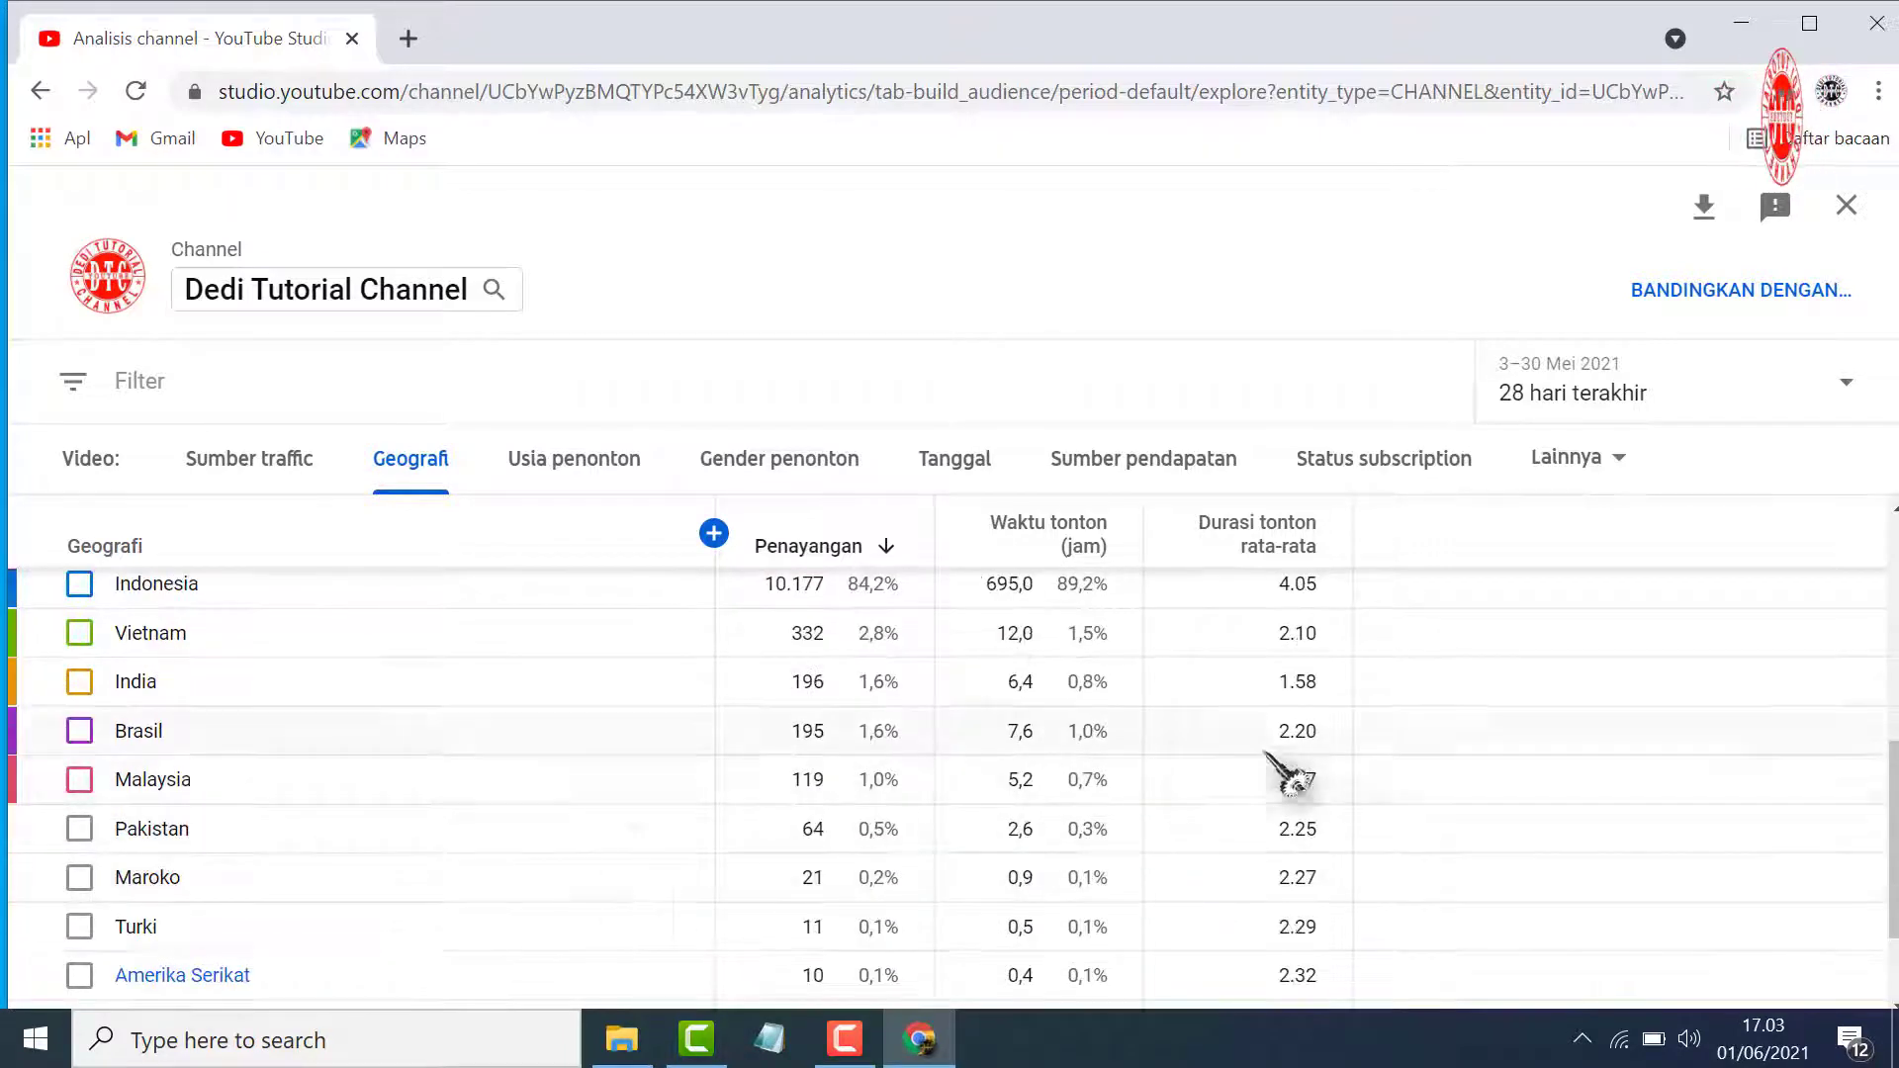
pyautogui.scroll(2, 1286, 776)
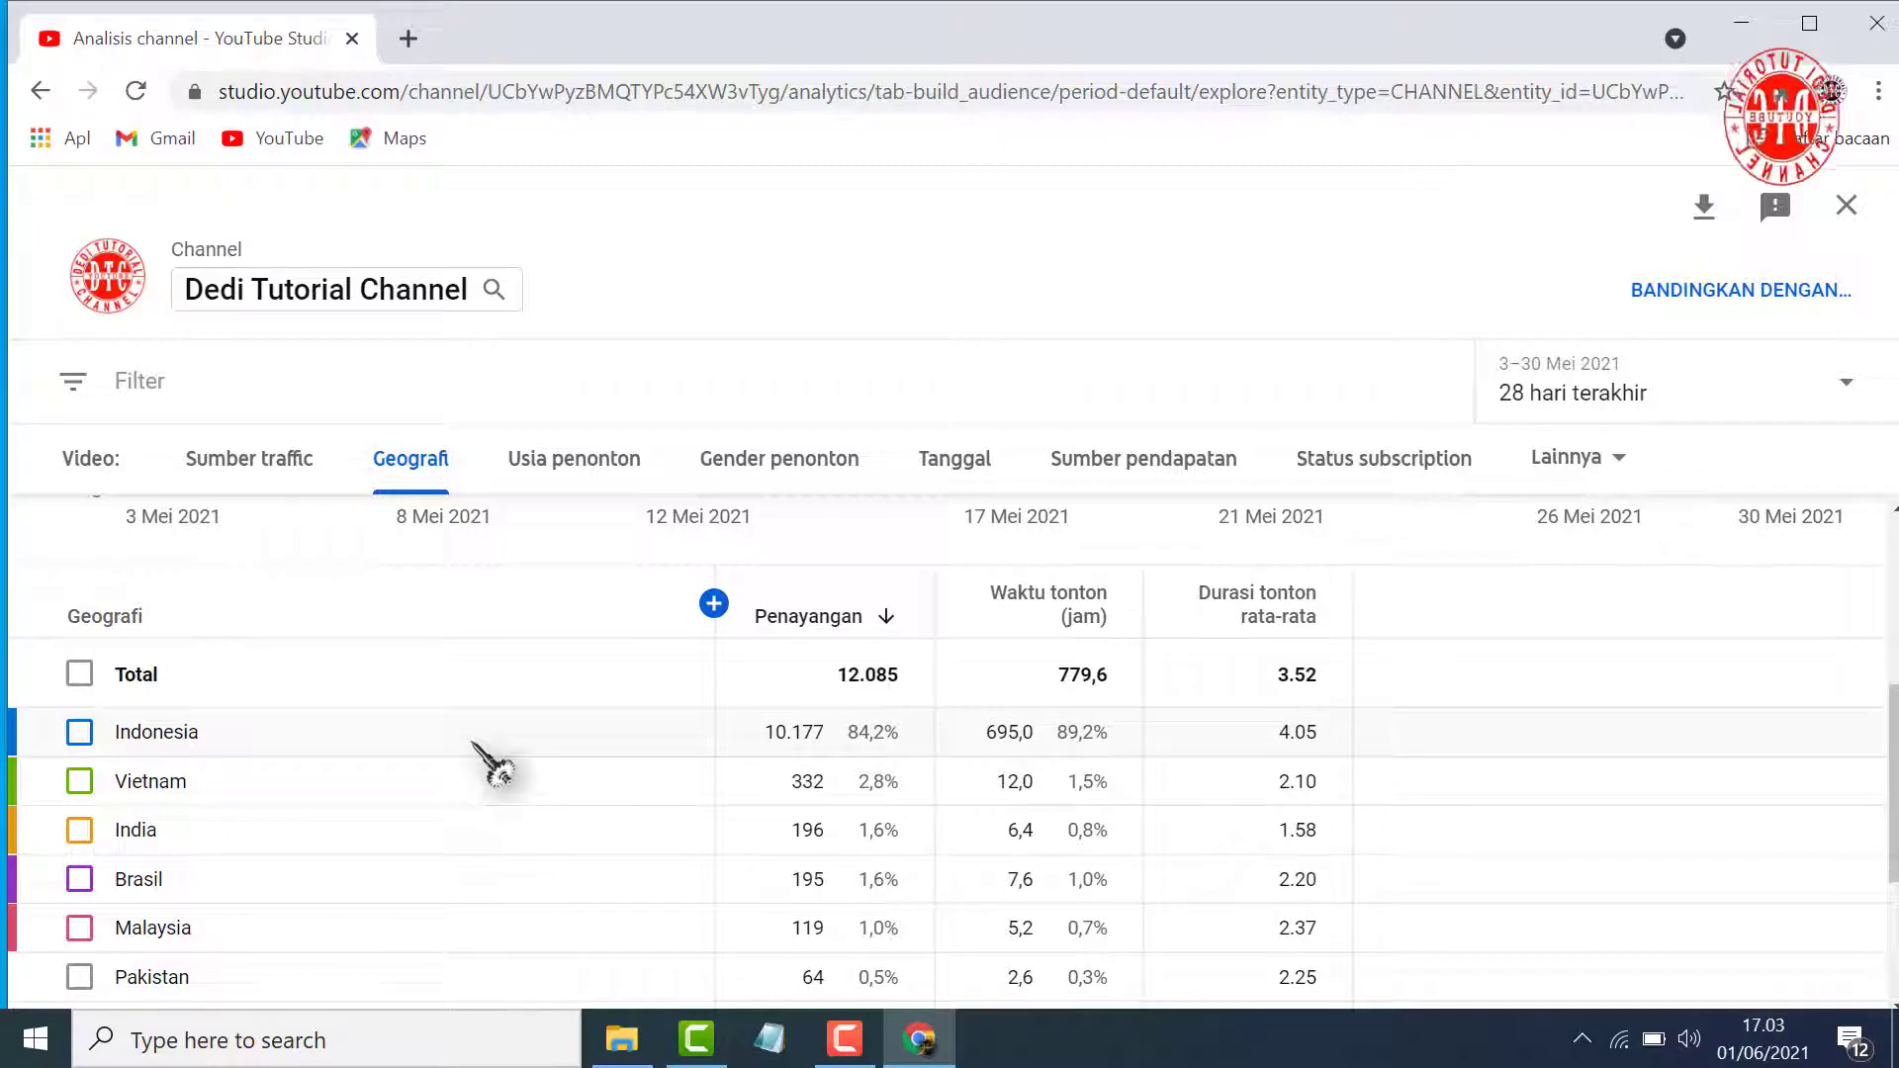
pyautogui.scroll(-4, 490, 764)
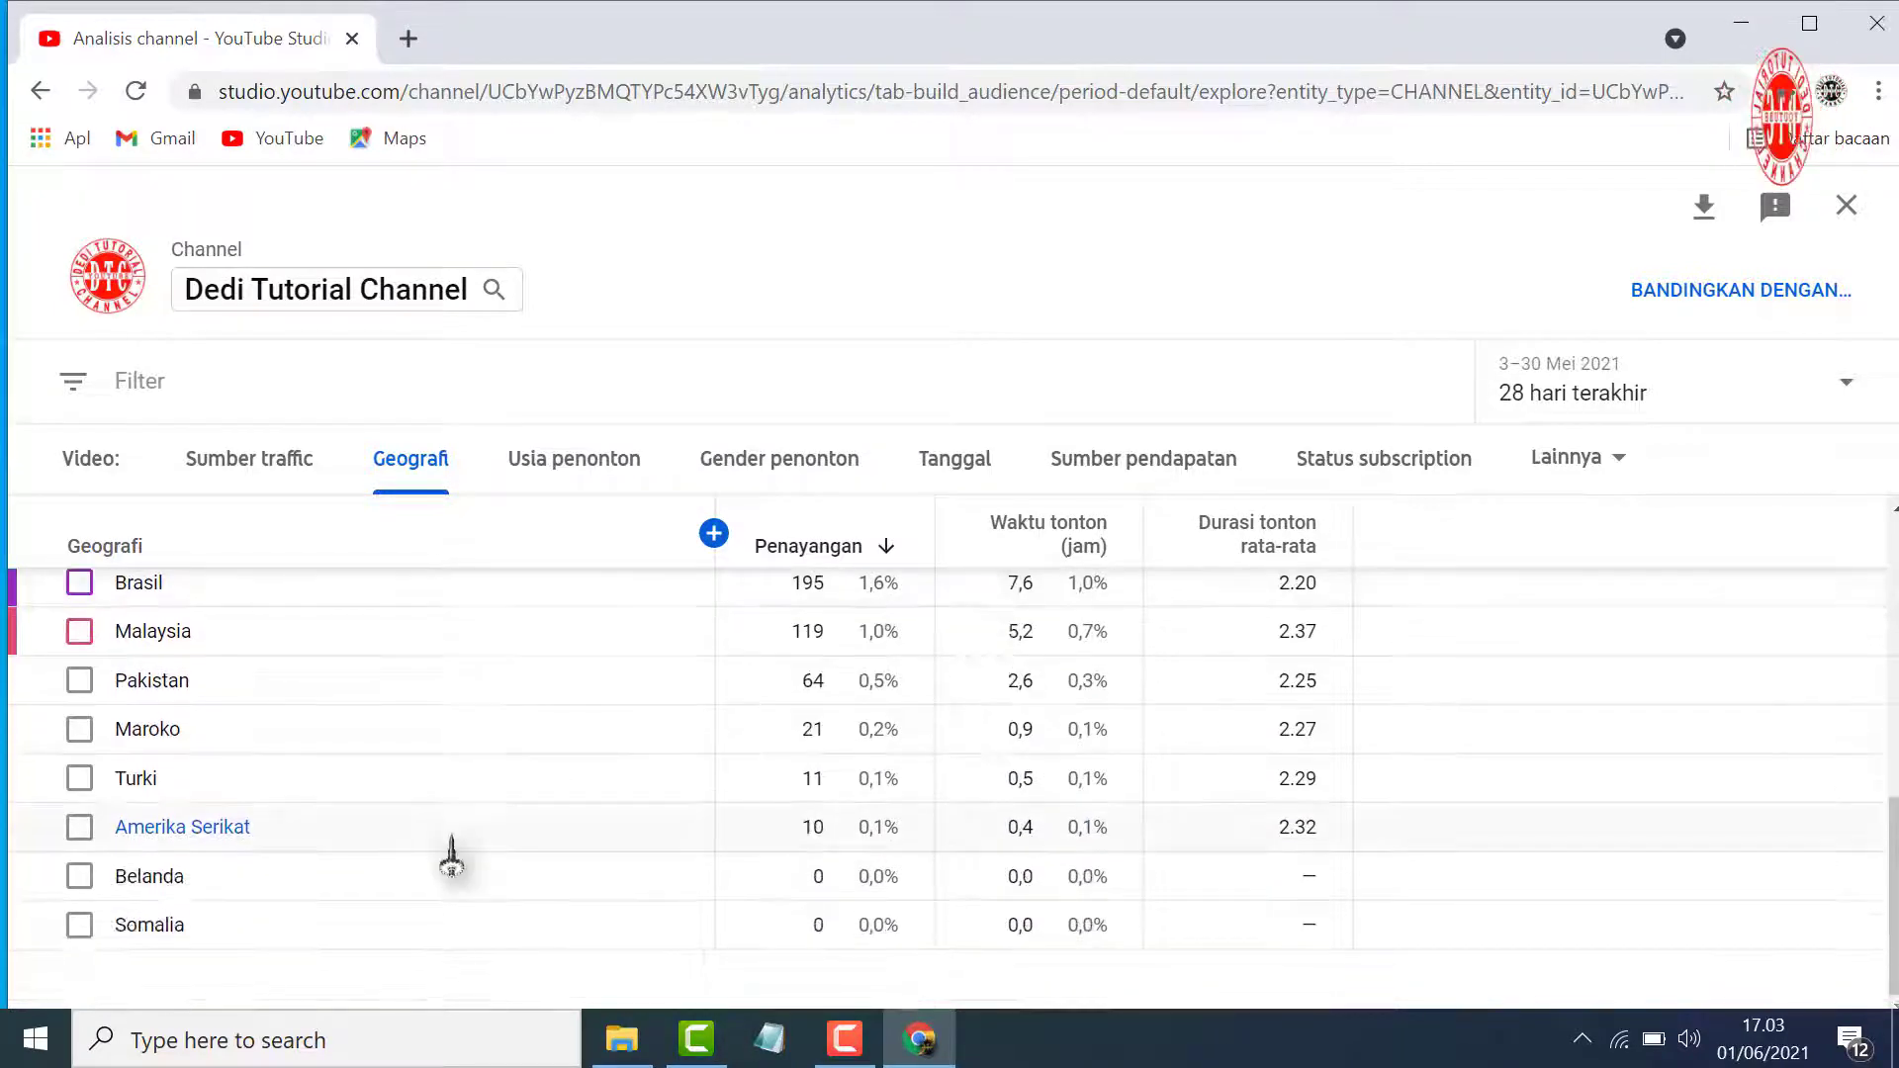
pyautogui.scroll(2, 594, 805)
pyautogui.scroll(-2, 593, 805)
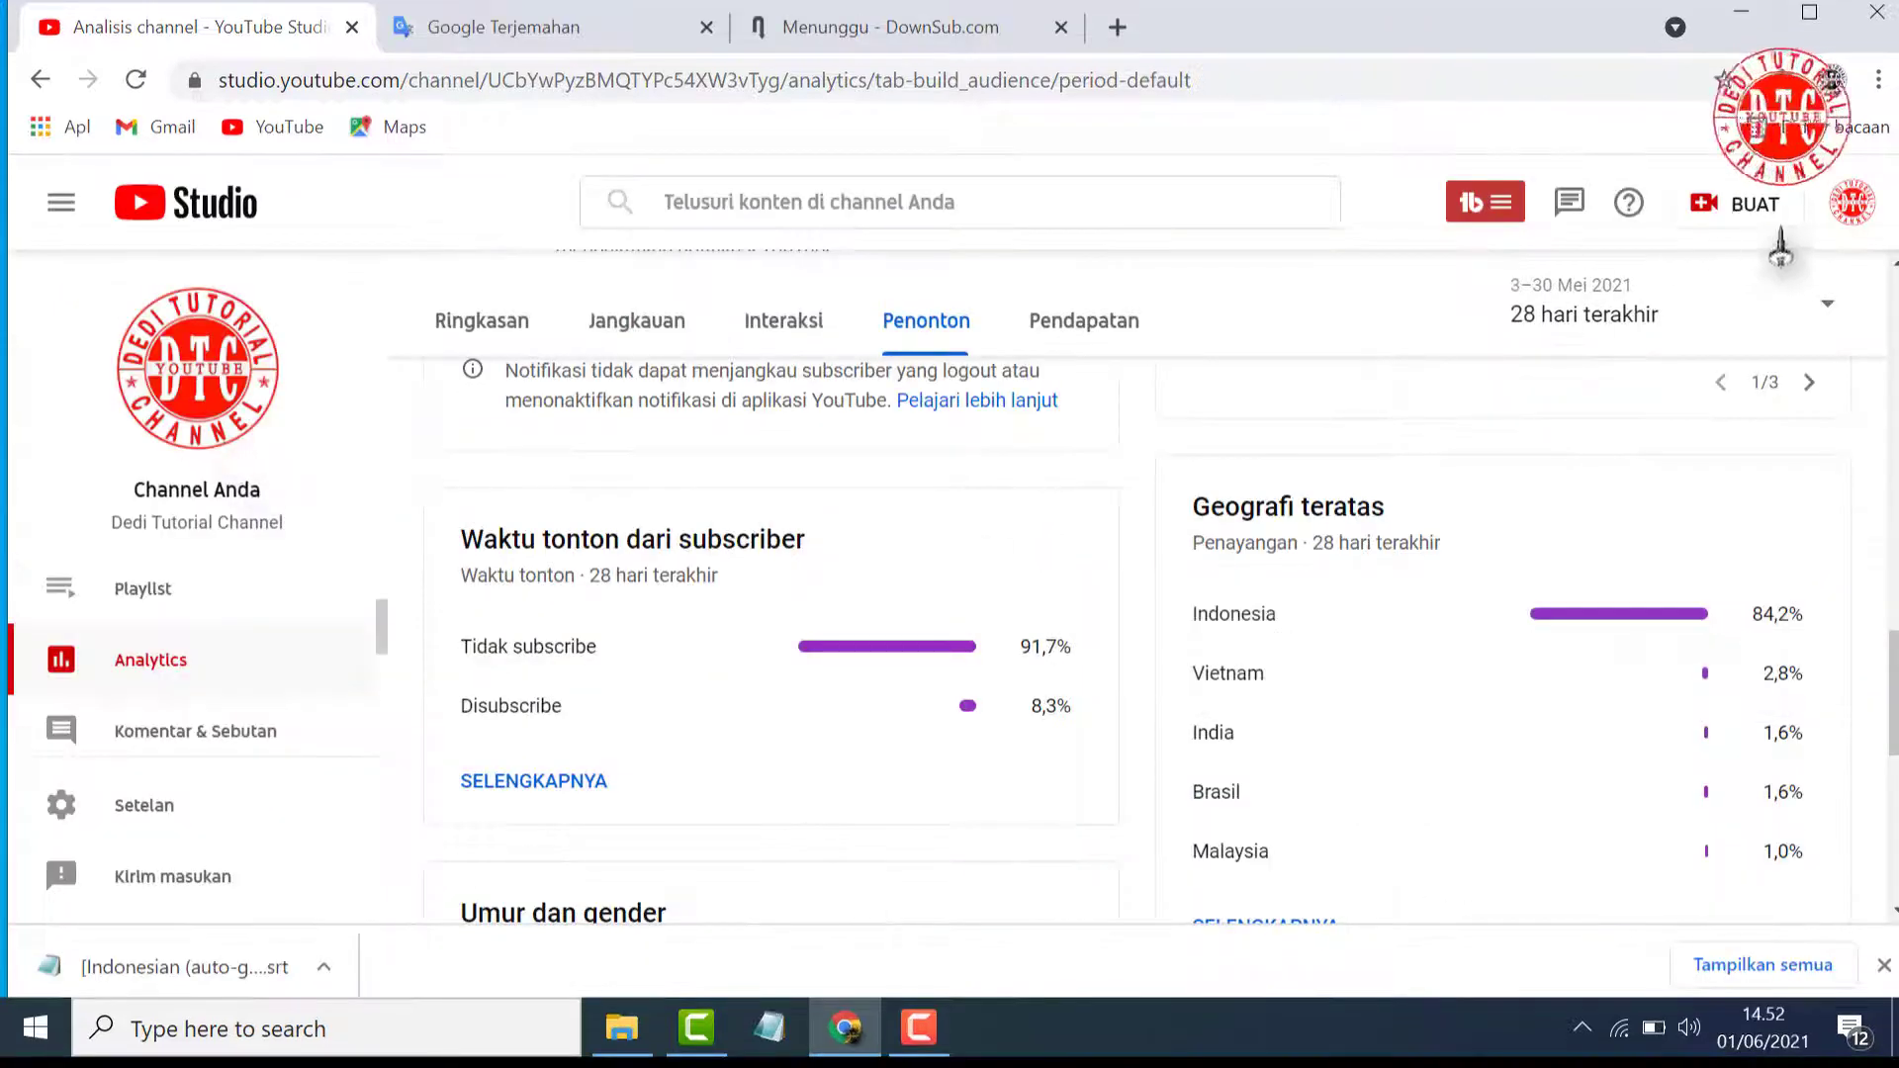
# Open the channel's public YouTube page from the account options and look through its uploaded videos
pyautogui.click(1850, 203)
pyautogui.click(1563, 649)
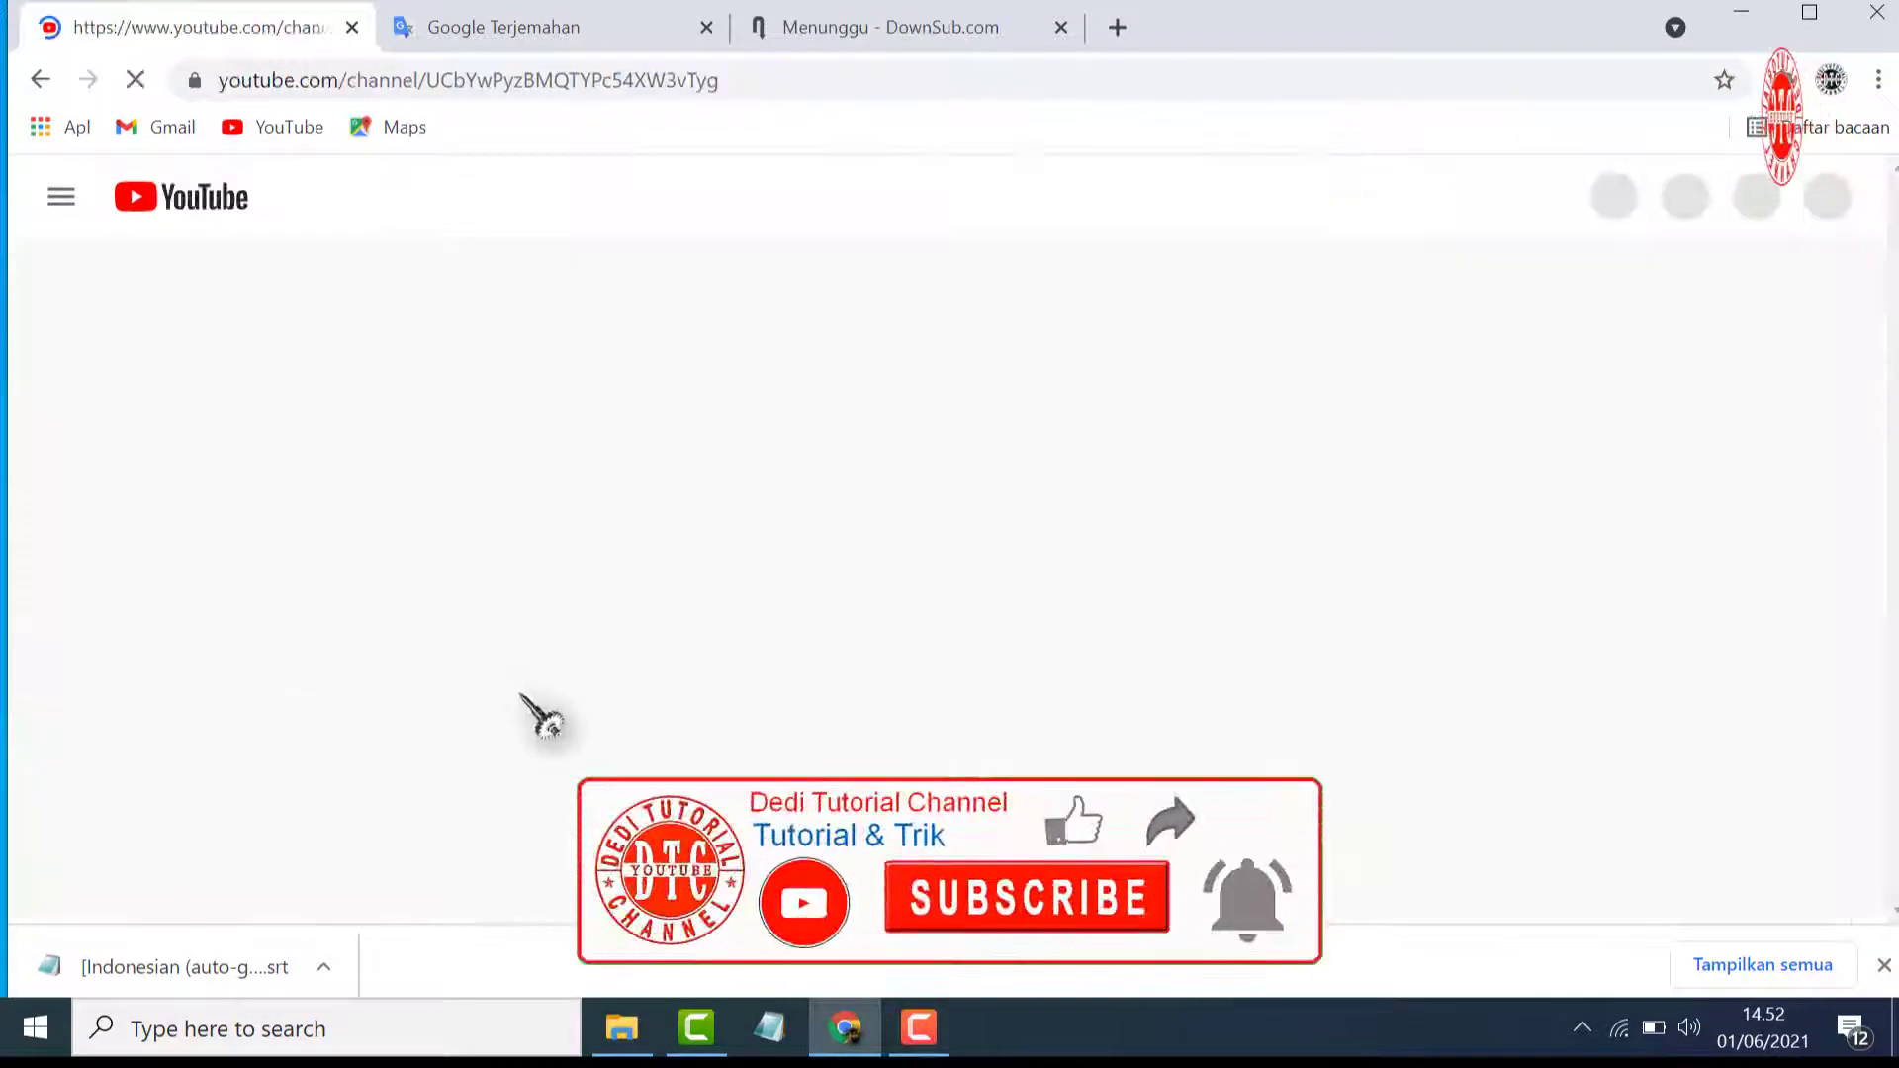
pyautogui.click(545, 754)
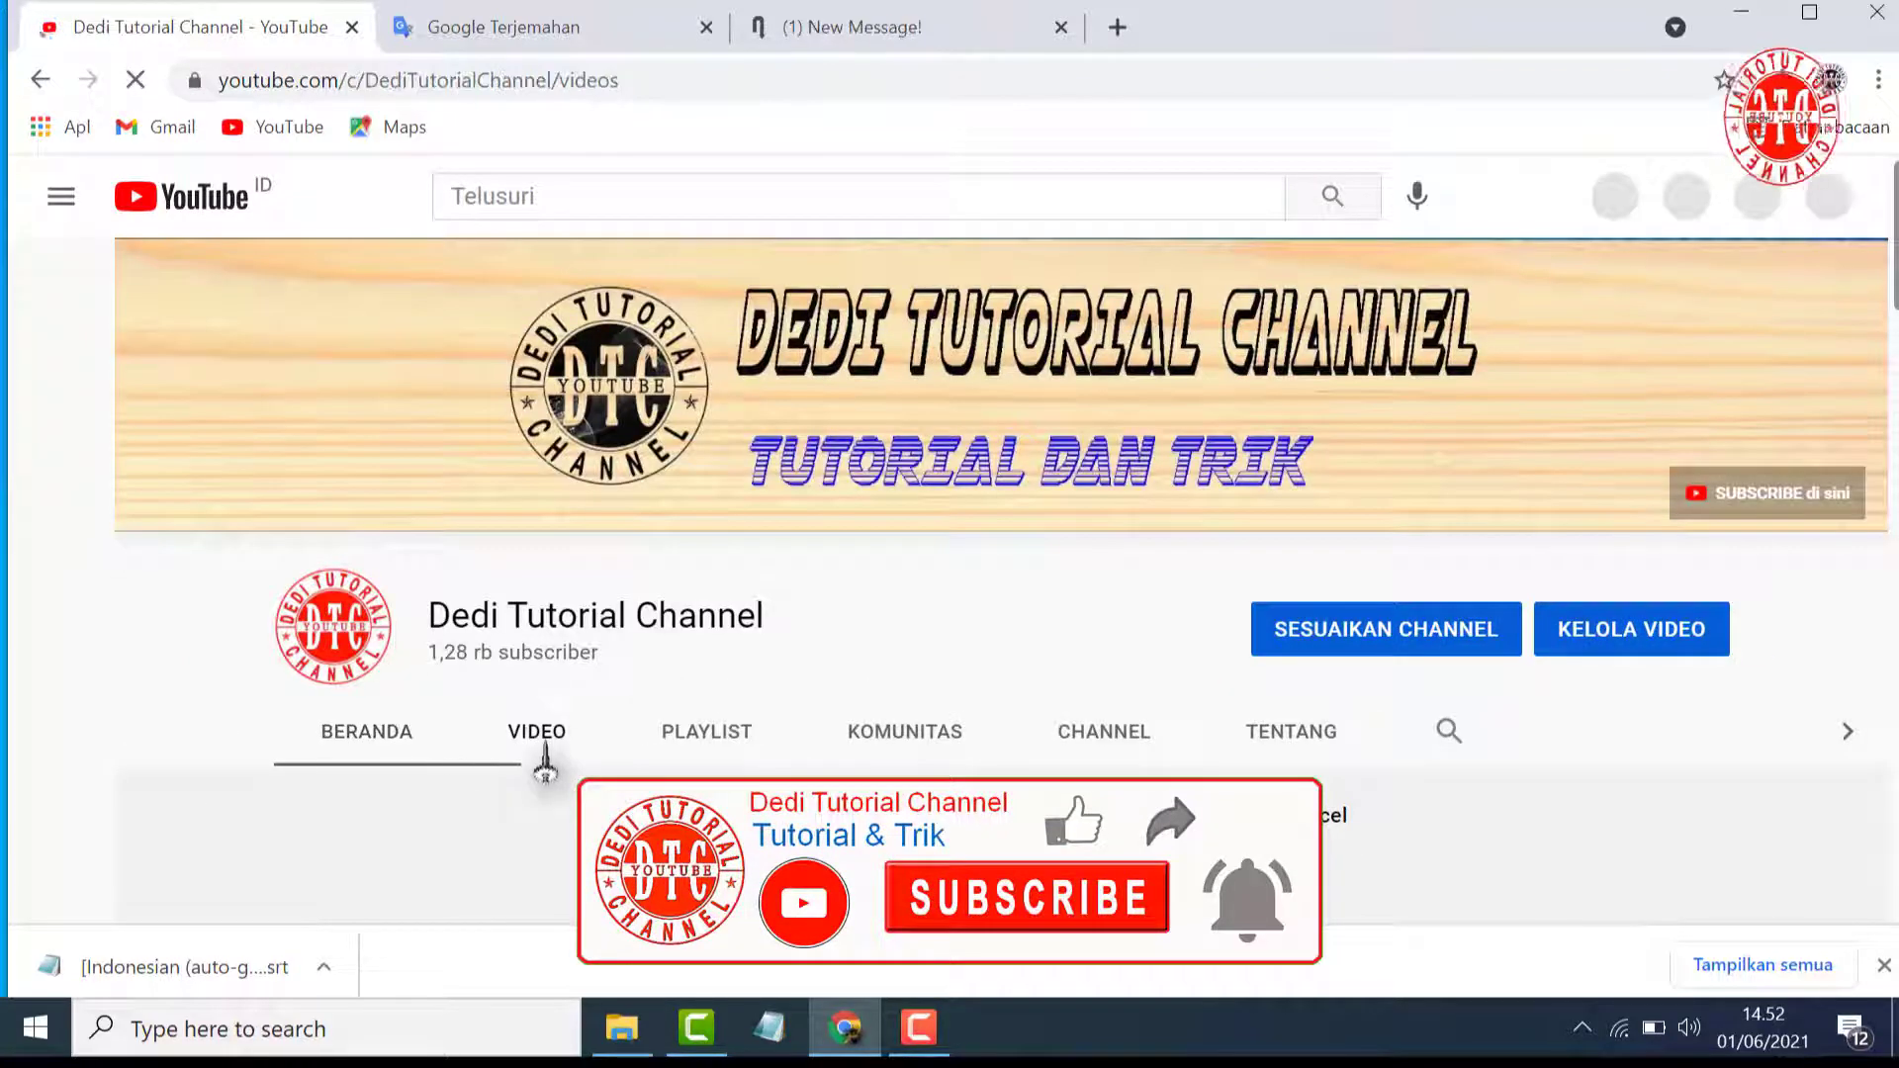
pyautogui.scroll(-2, 1326, 809)
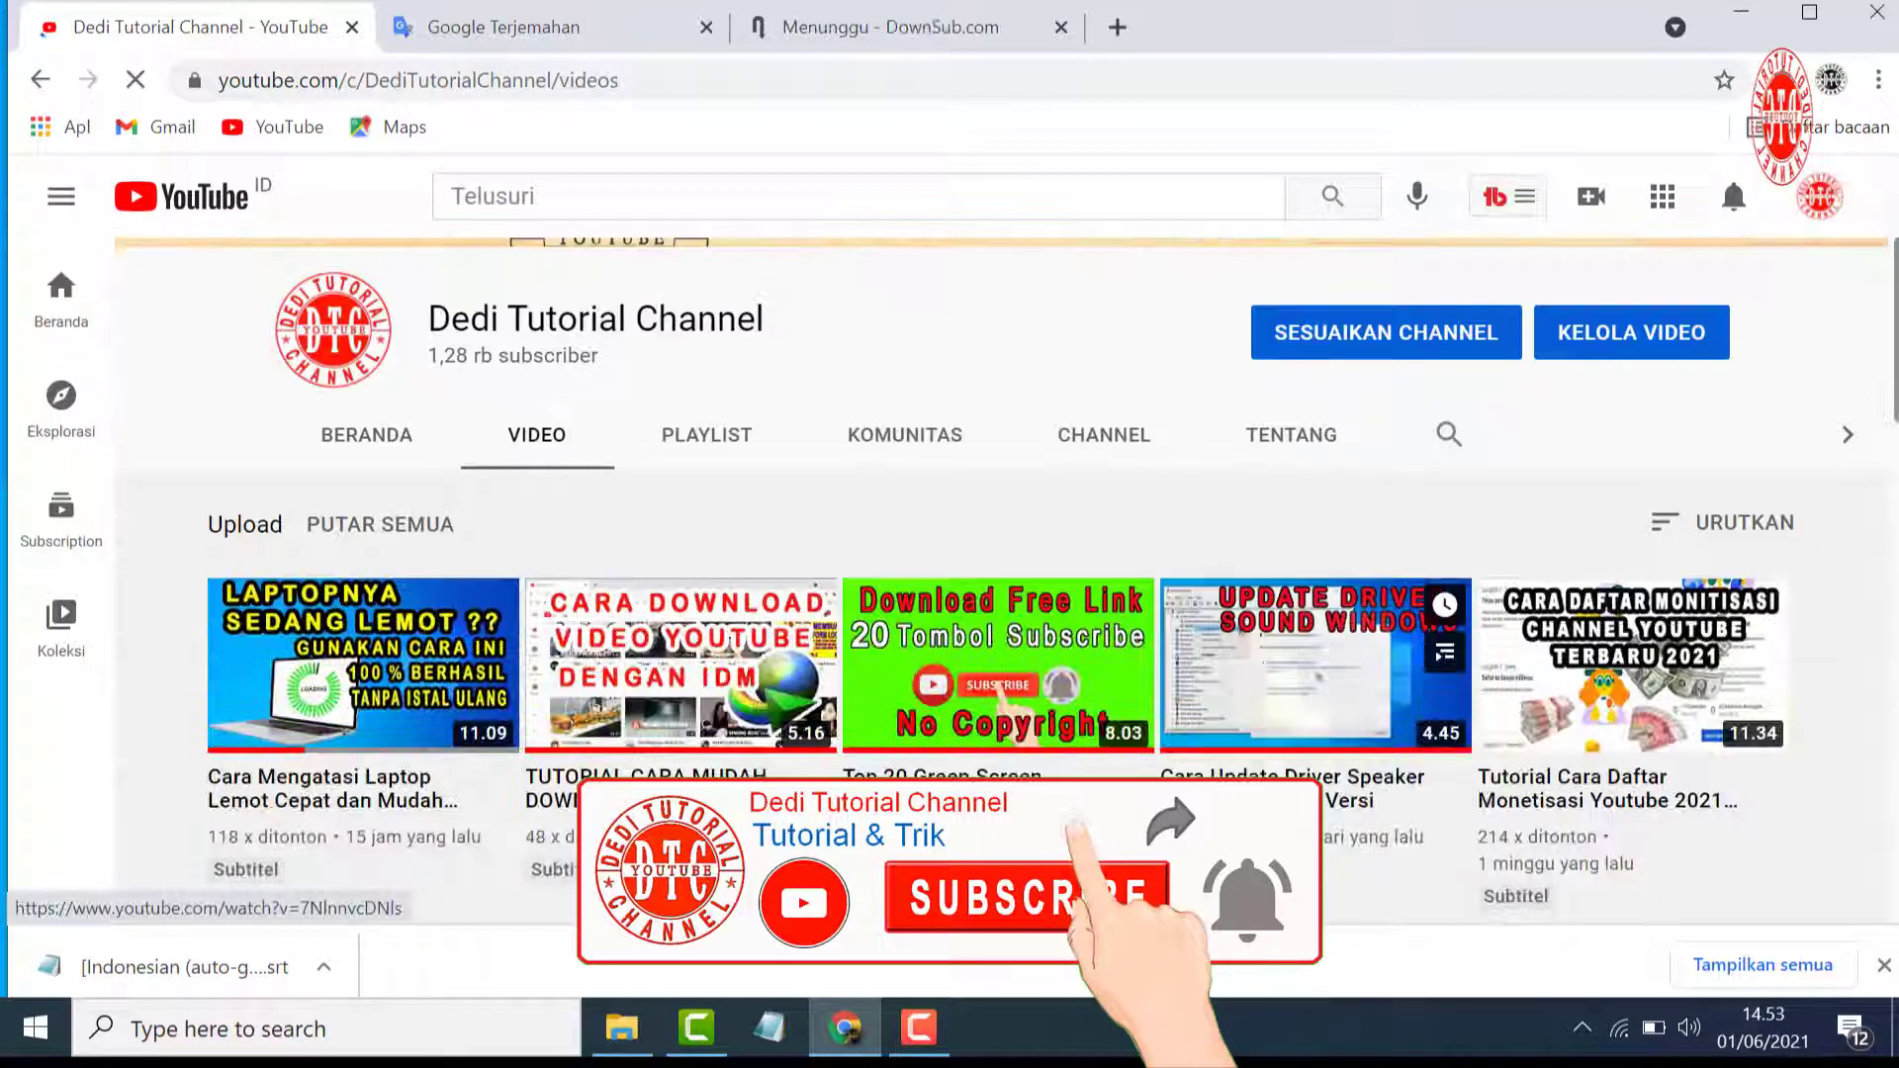
pyautogui.scroll(2, 1326, 809)
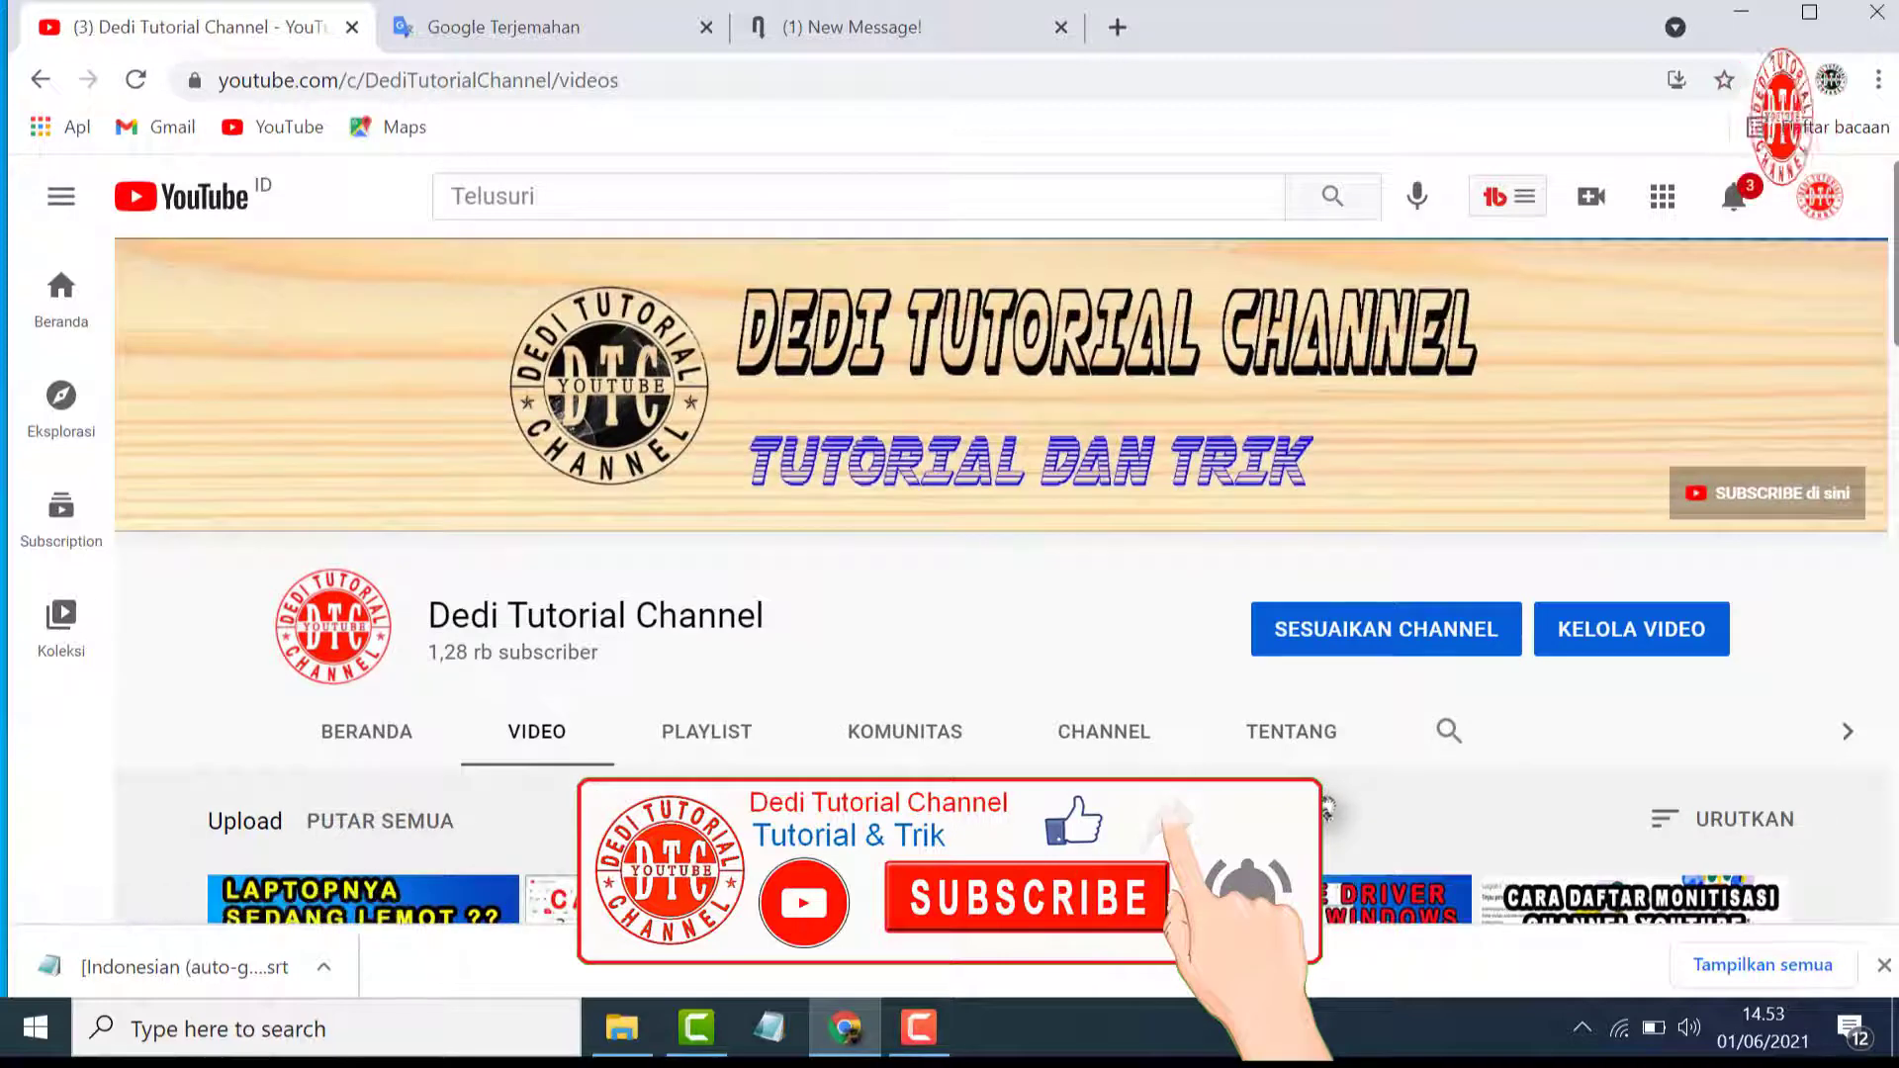